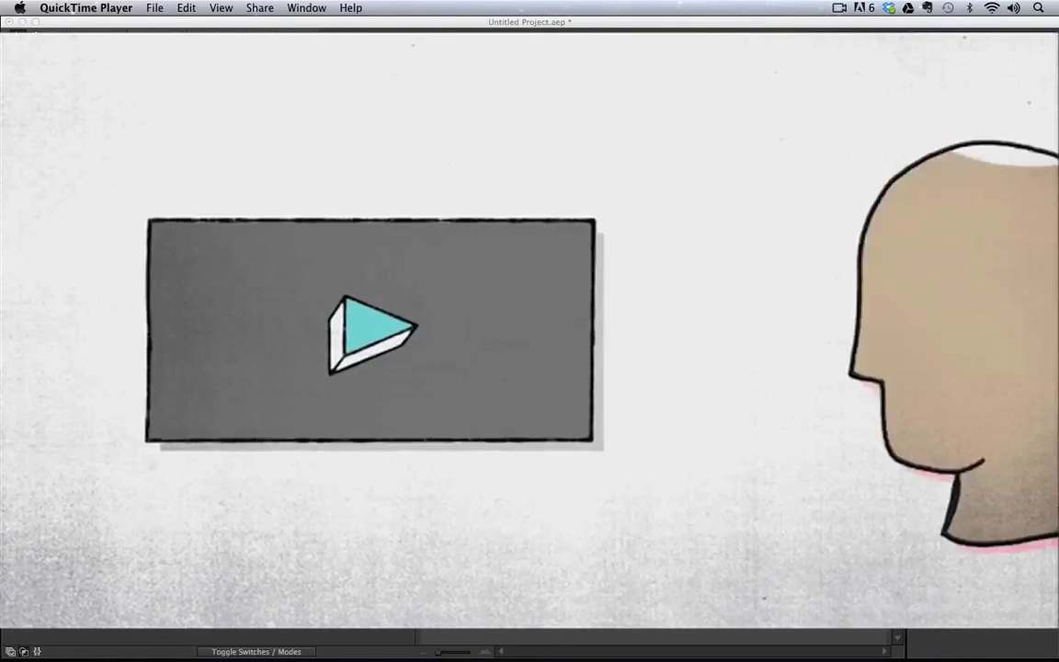
Quit QuickTime and scrub through the Verocity Labs.mov footage in After Effects
key(super+q)
drag(248, 466, 714, 457)
Play and scrub the Verocity Labs footage to the frame showing the grey V logo
key(space)
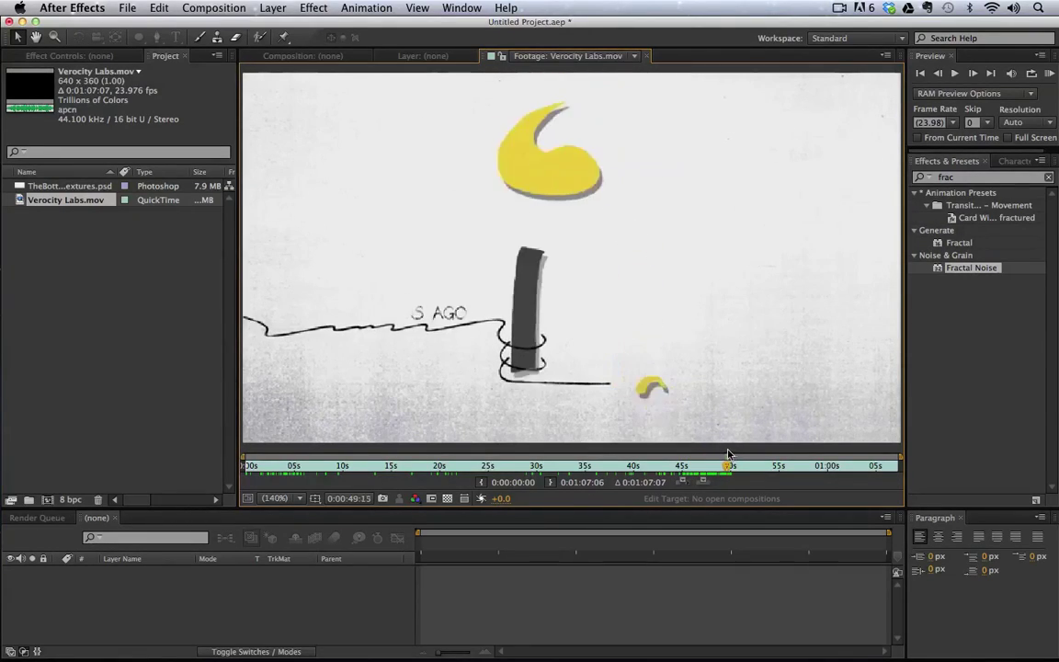
click(254, 468)
mouse_move(249, 473)
mouse_down()
mouse_move(291, 465)
mouse_move(258, 469)
mouse_up()
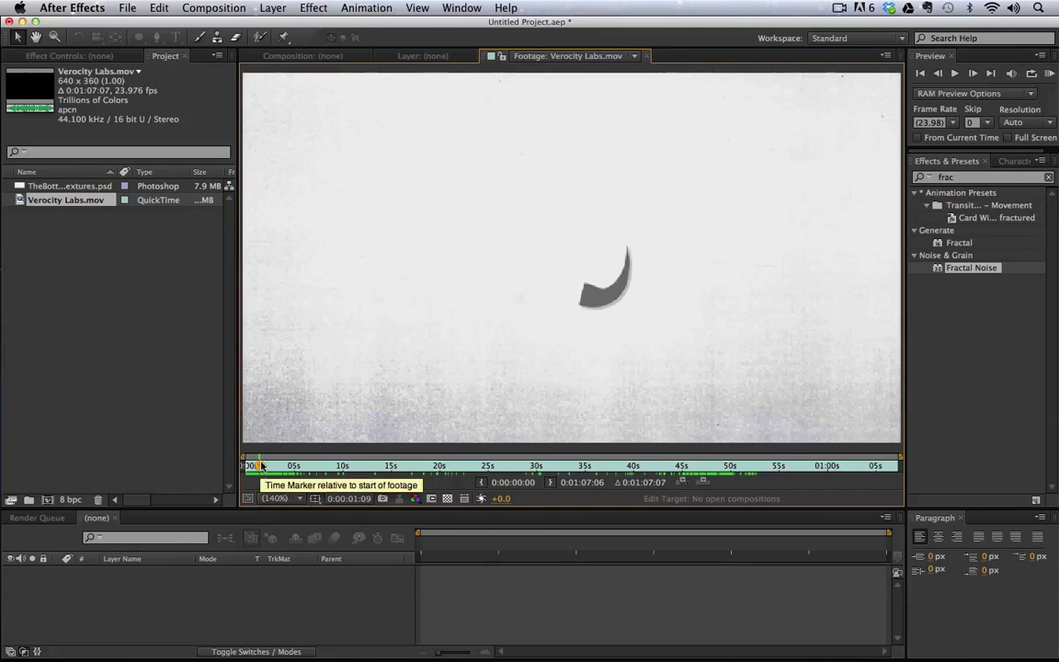
Deselect the footage and open settings for a 1920×1080, 24 fps, 9-second Comp 1
click(108, 300)
mouse_move(298, 652)
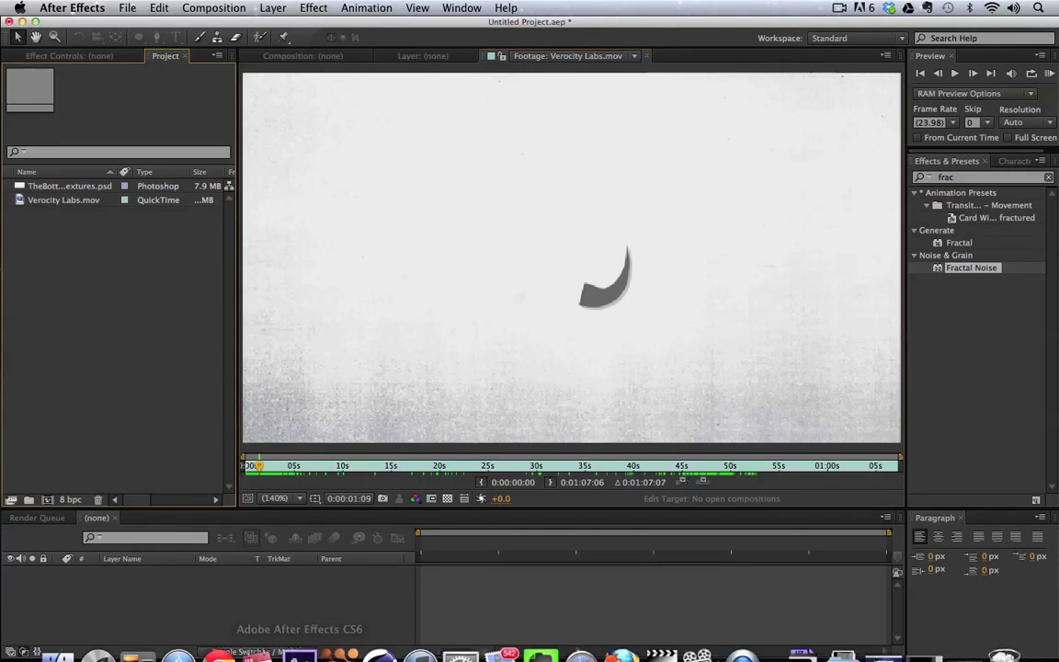
key(super+n)
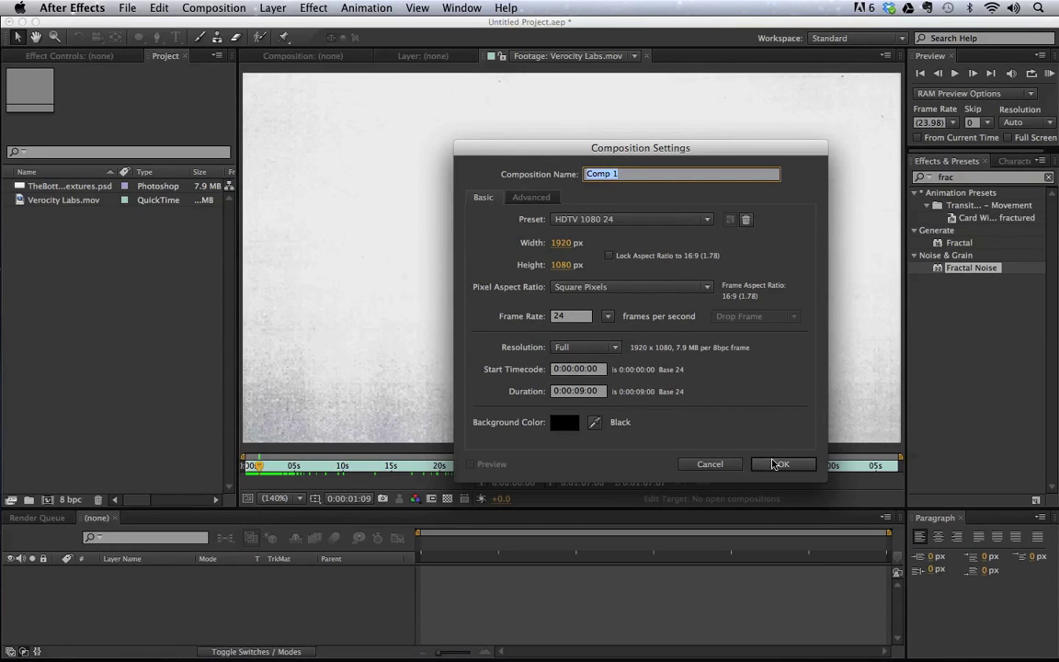
Create Comp 1 and add a text layer containing the letter V
click(779, 464)
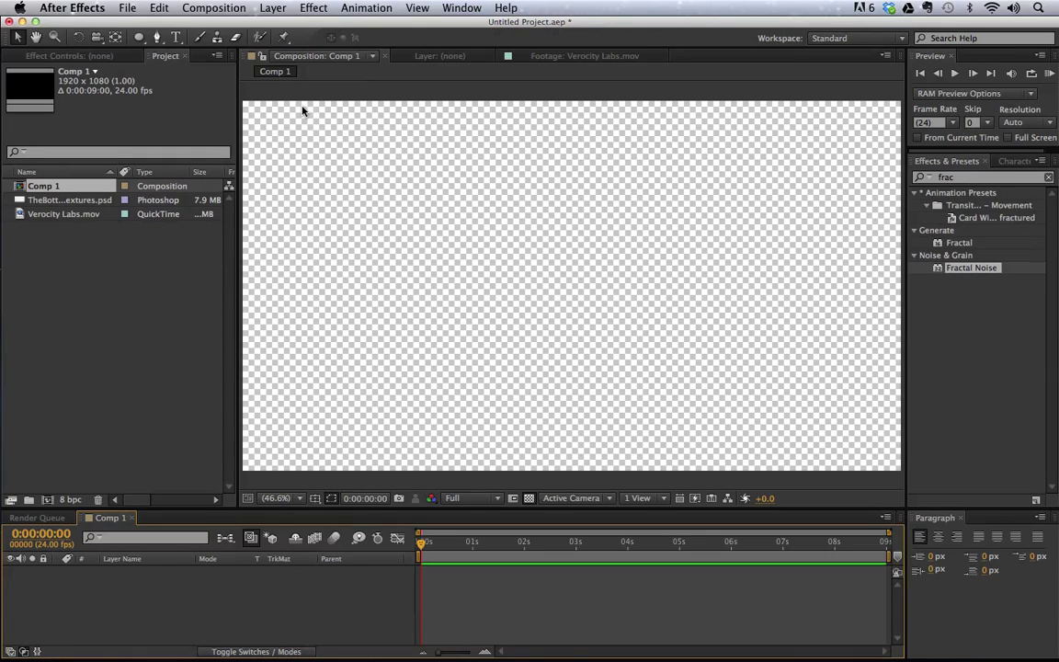
click(176, 37)
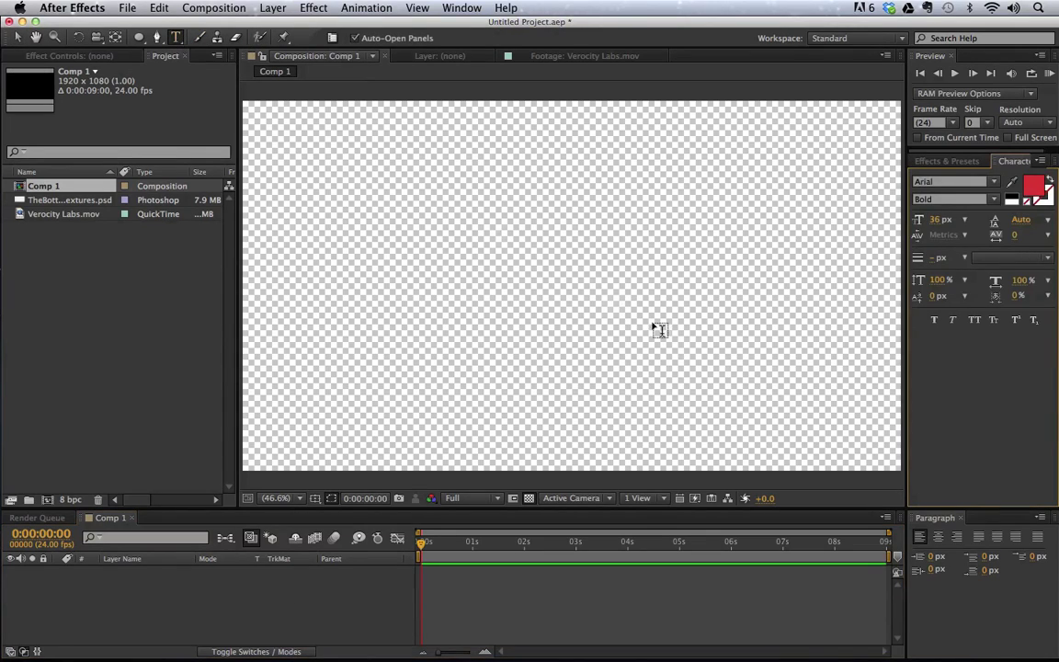
click(593, 257)
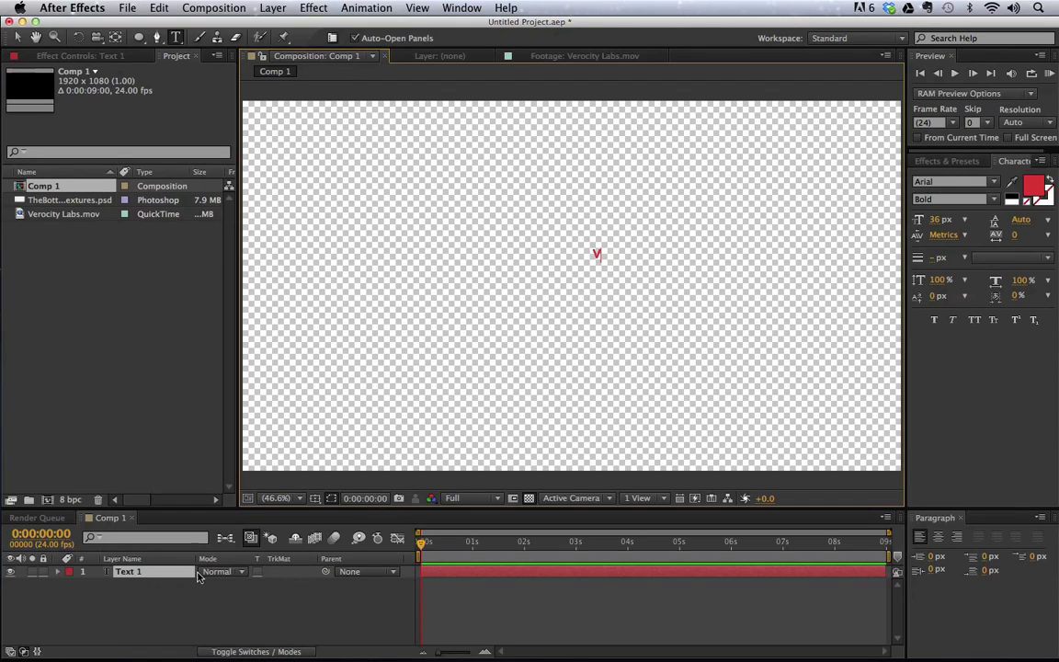
key(KP_Enter)
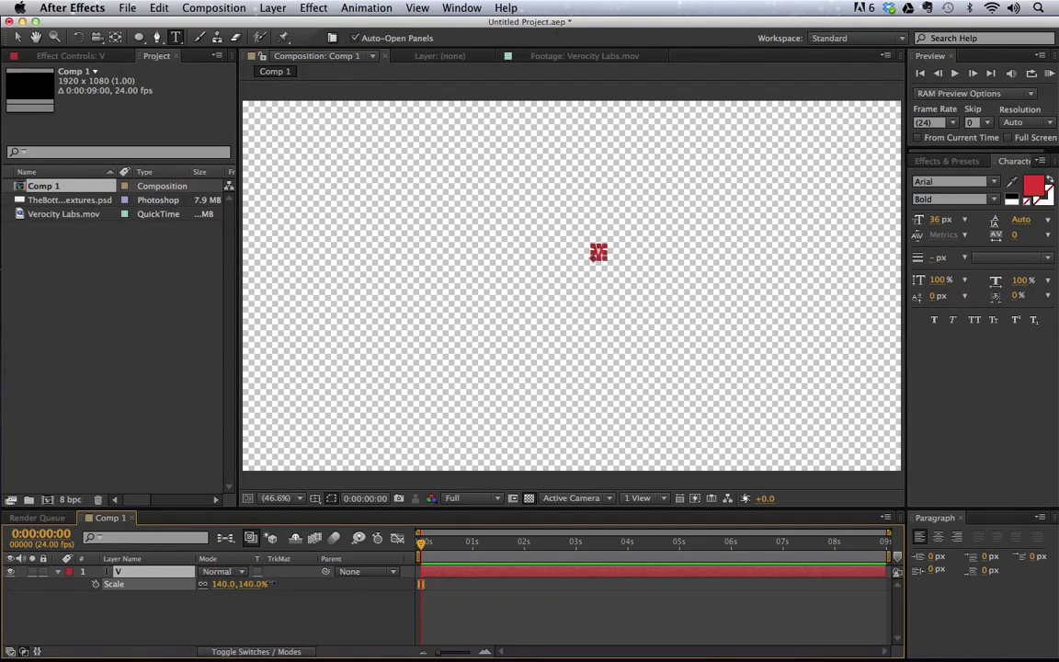
Scale the V to 1929%, centre it, and turn on Title/Action Safe guides
drag(536, 549, 715, 252)
drag(646, 206, 540, 326)
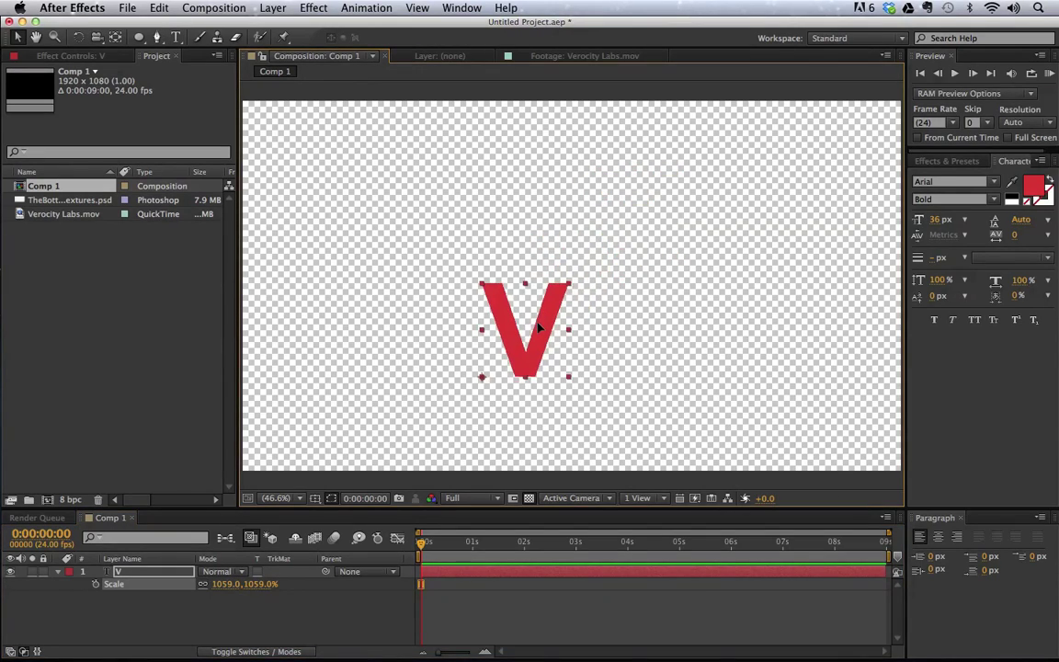
drag(230, 593, 284, 576)
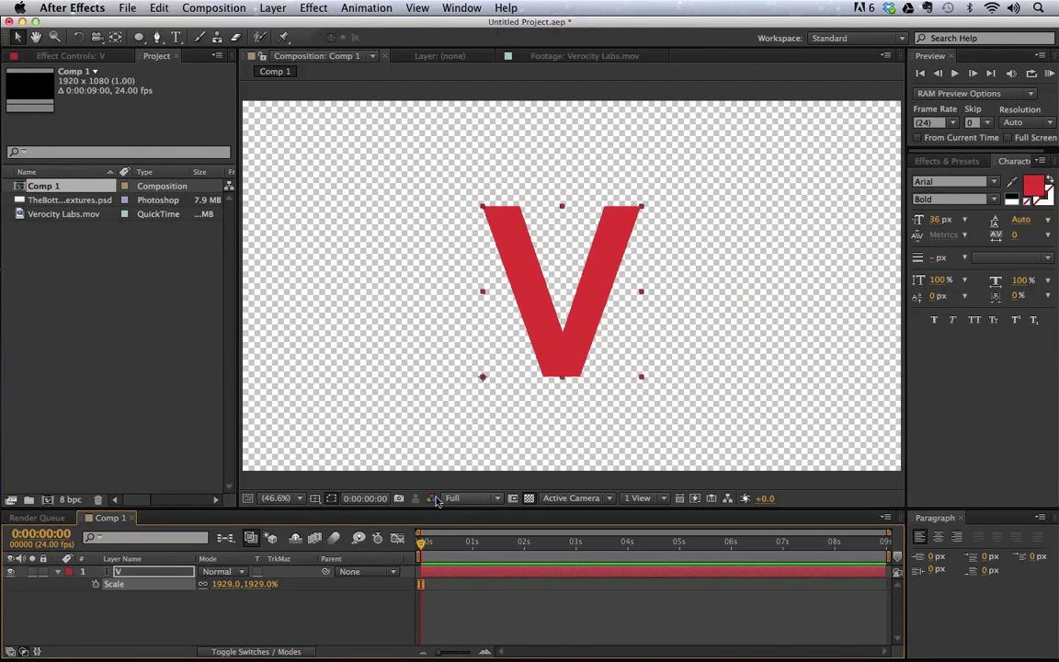
click(316, 498)
click(327, 445)
mouse_move(572, 352)
mouse_down()
mouse_move(587, 345)
mouse_move(579, 349)
mouse_up()
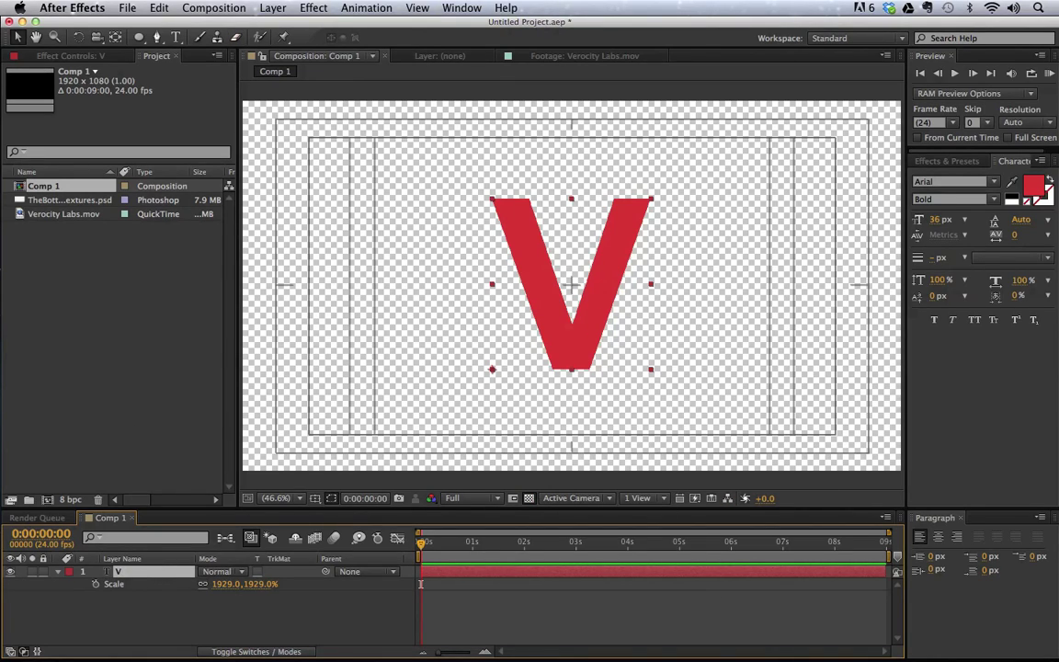
Convert the V text into a V Outlines shape layer and delete the original text layer
click(272, 7)
click(424, 429)
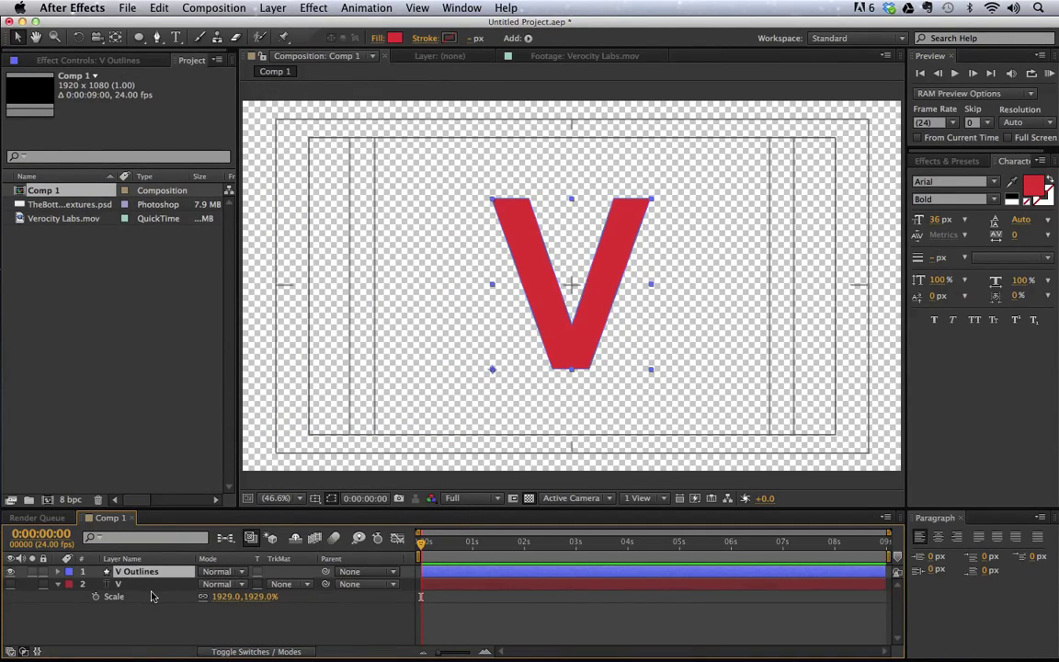
click(153, 586)
key(Delete)
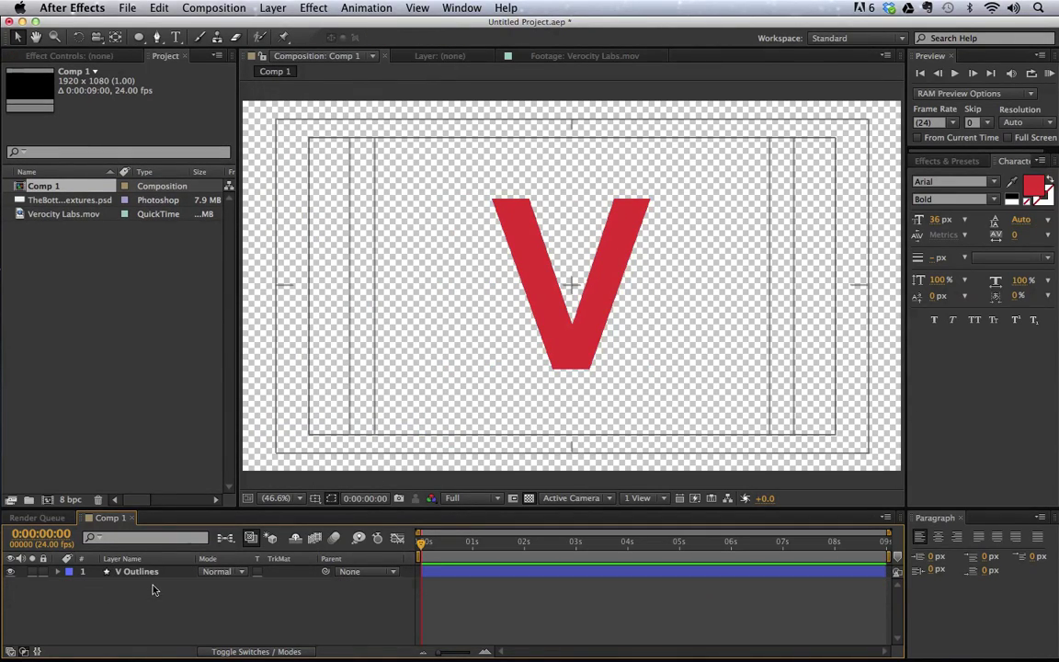
click(143, 572)
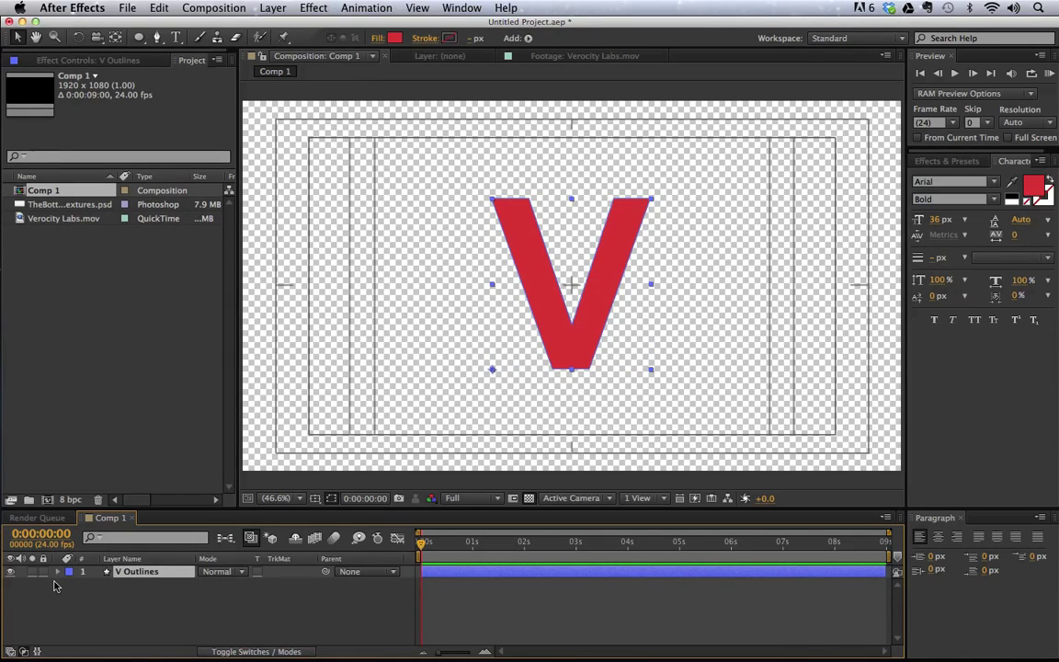
Keyframe V Outlines' Position sliding left and apply Easy Ease In to the end keyframe
key(p)
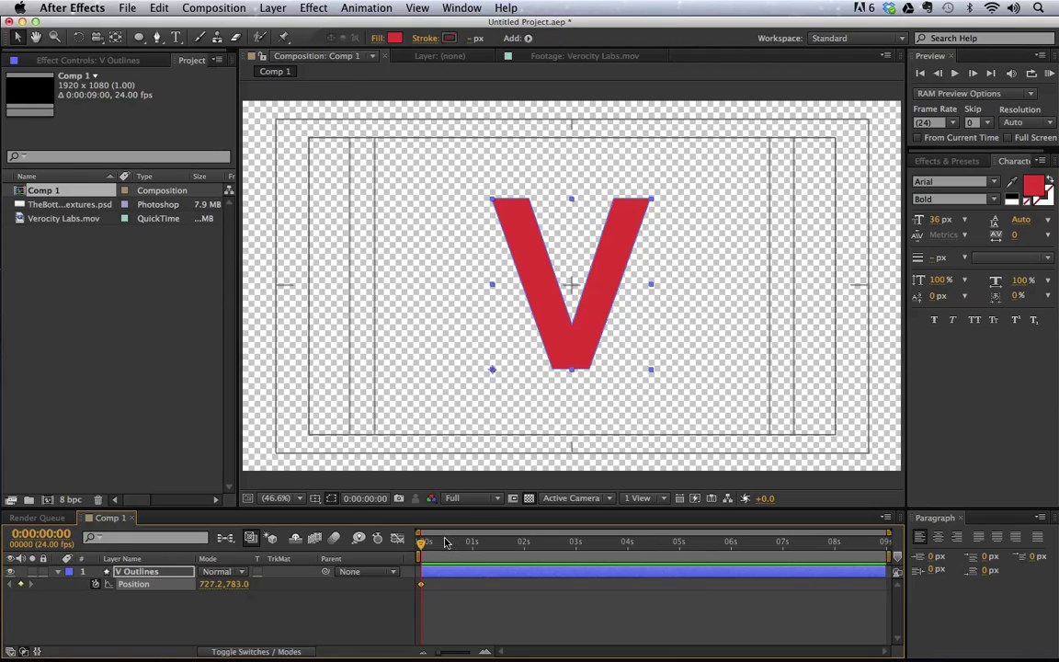
key(Page_Down)
drag(588, 349, 529, 358)
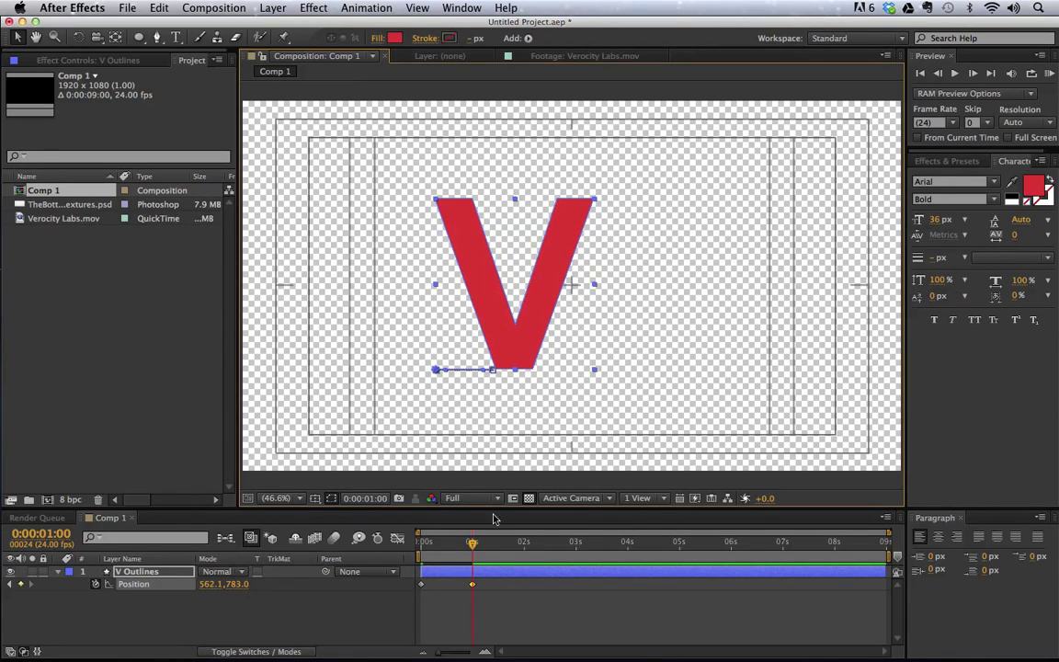
right_click(473, 588)
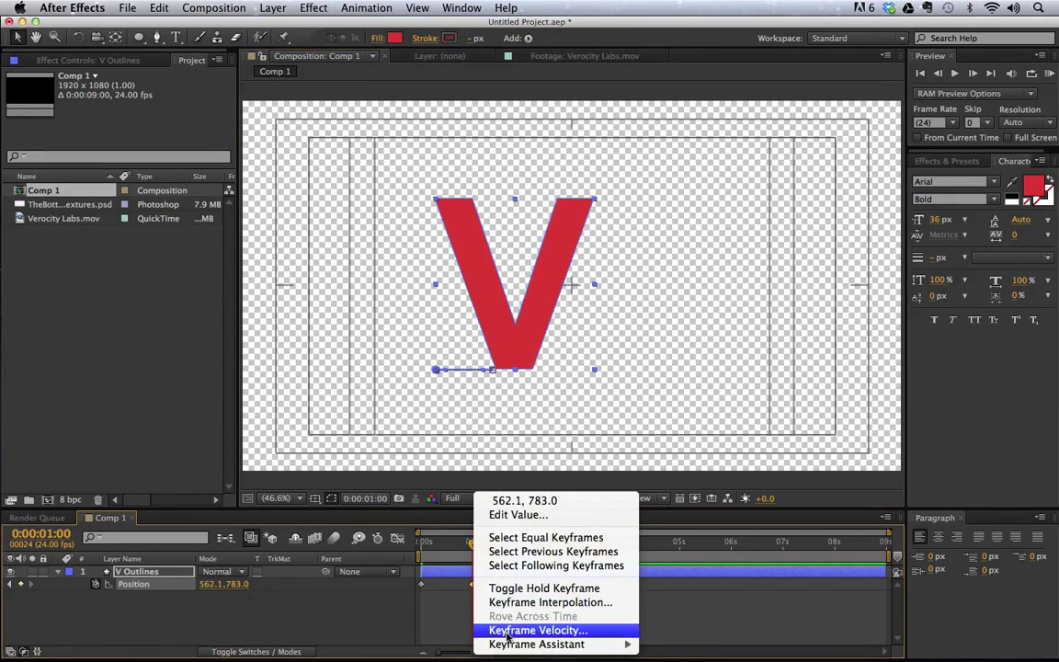
mouse_move(628, 646)
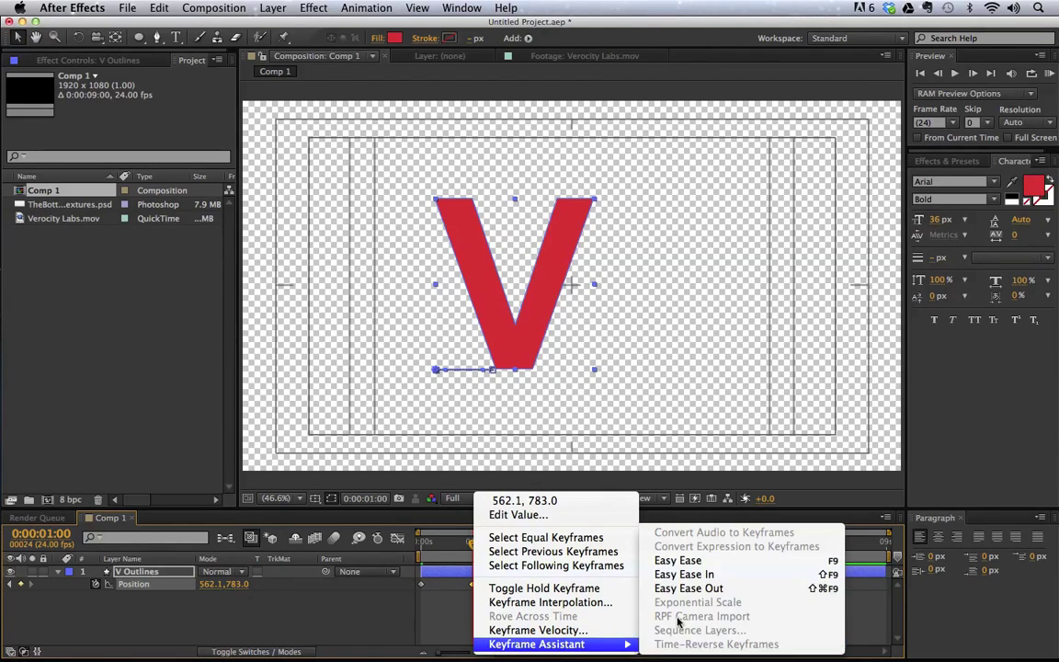
click(684, 573)
Preview the slide and move the second Position keyframe to frame 16
click(574, 617)
key(Home)
key(space)
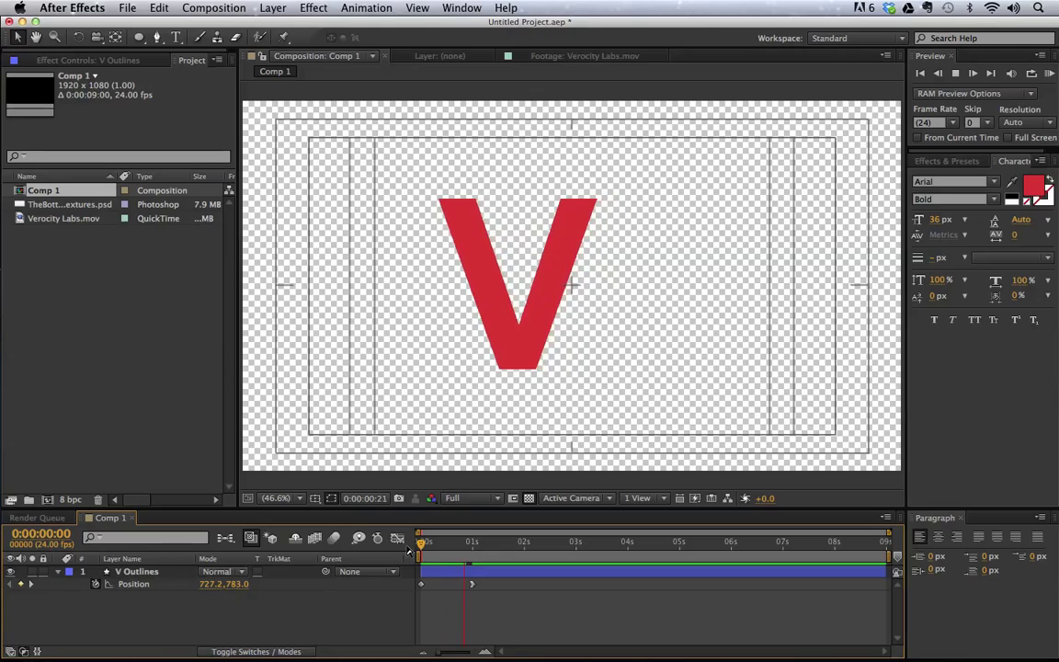
drag(423, 542, 456, 544)
drag(473, 585, 455, 584)
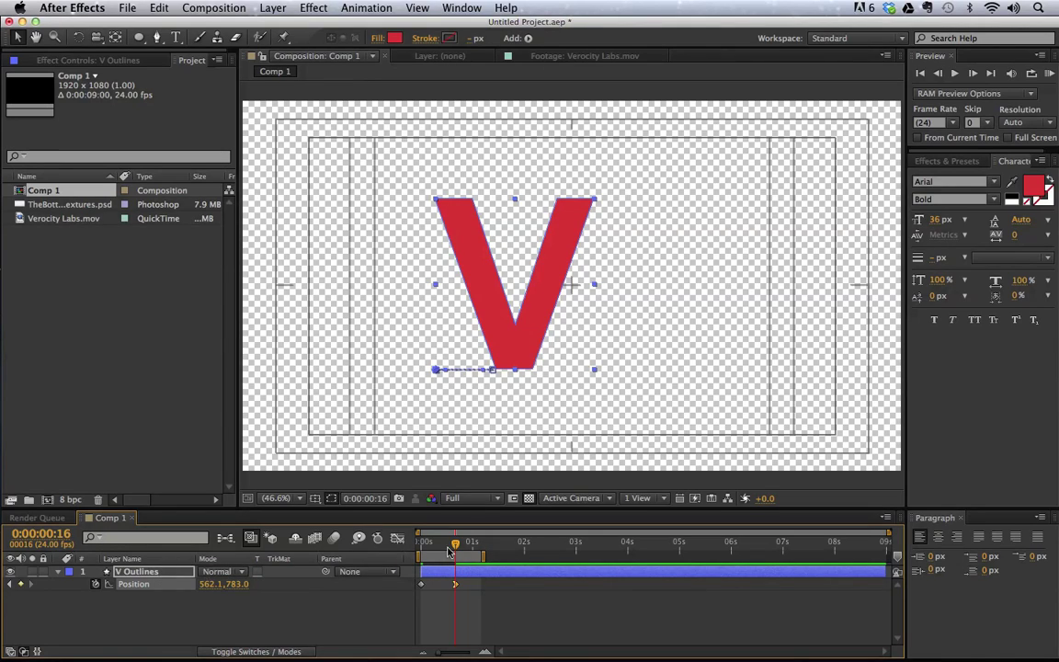
Duplicate V Outlines and delete the copy's second Position keyframe so it stays static
key(Home)
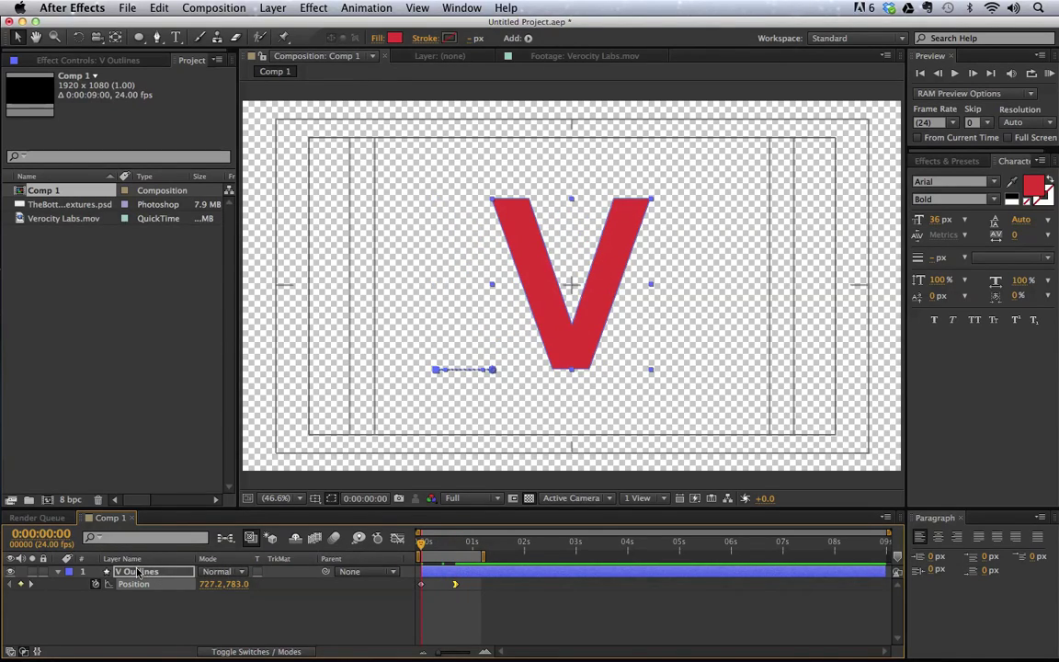
key(super+d)
key(p)
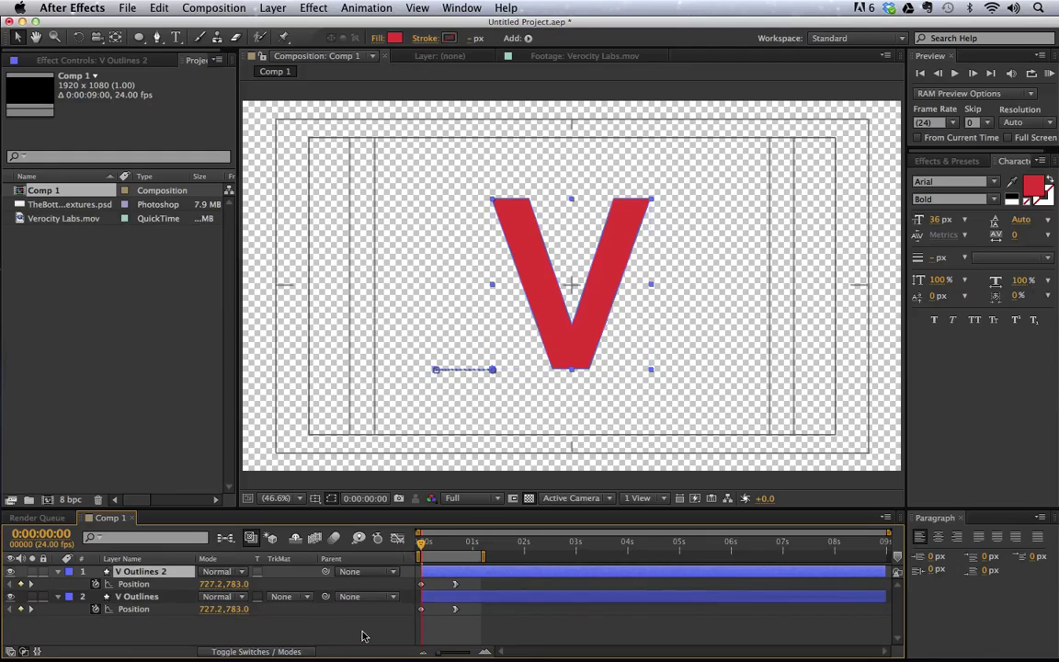
click(455, 586)
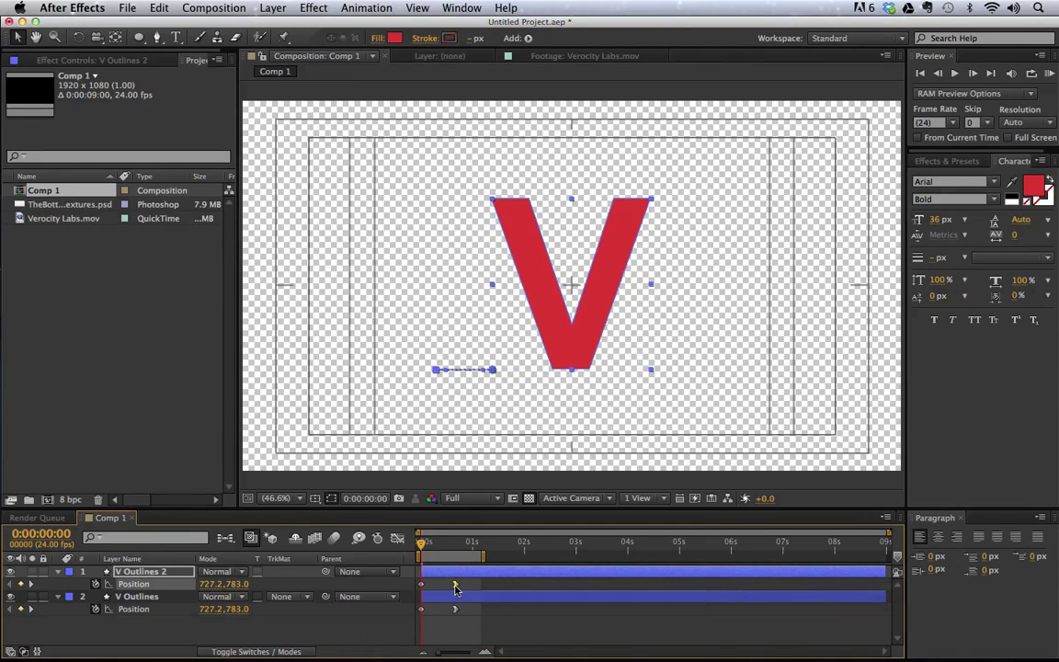
key(Delete)
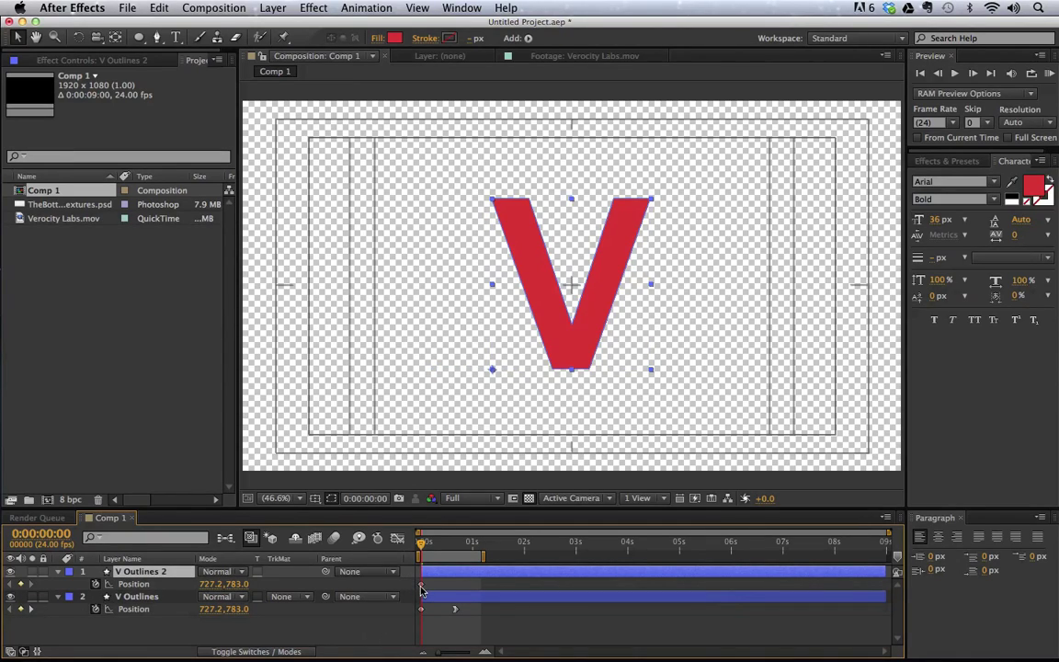
click(421, 585)
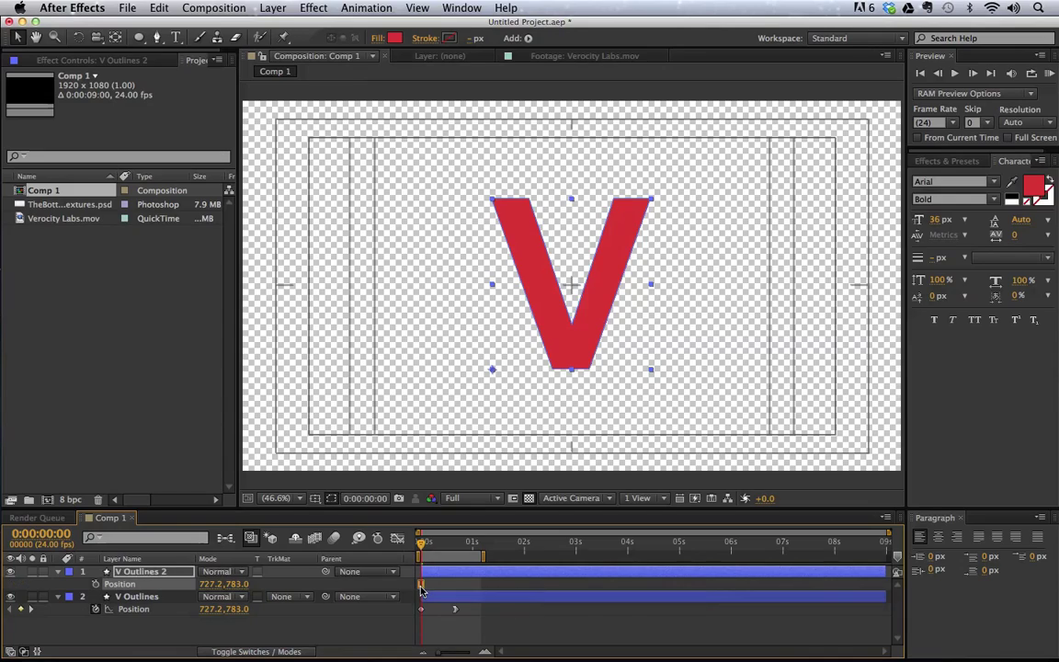
Move V Outlines 2 below the animated V and set its track matte to Alpha Inverted Matte
click(157, 572)
key(super+bracketleft)
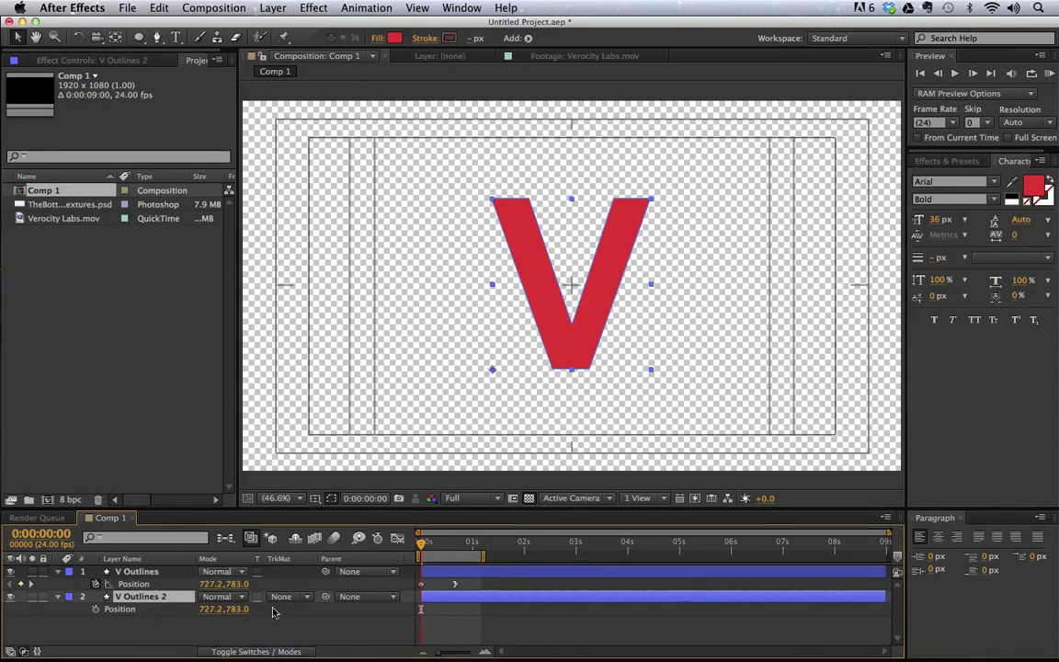
click(287, 599)
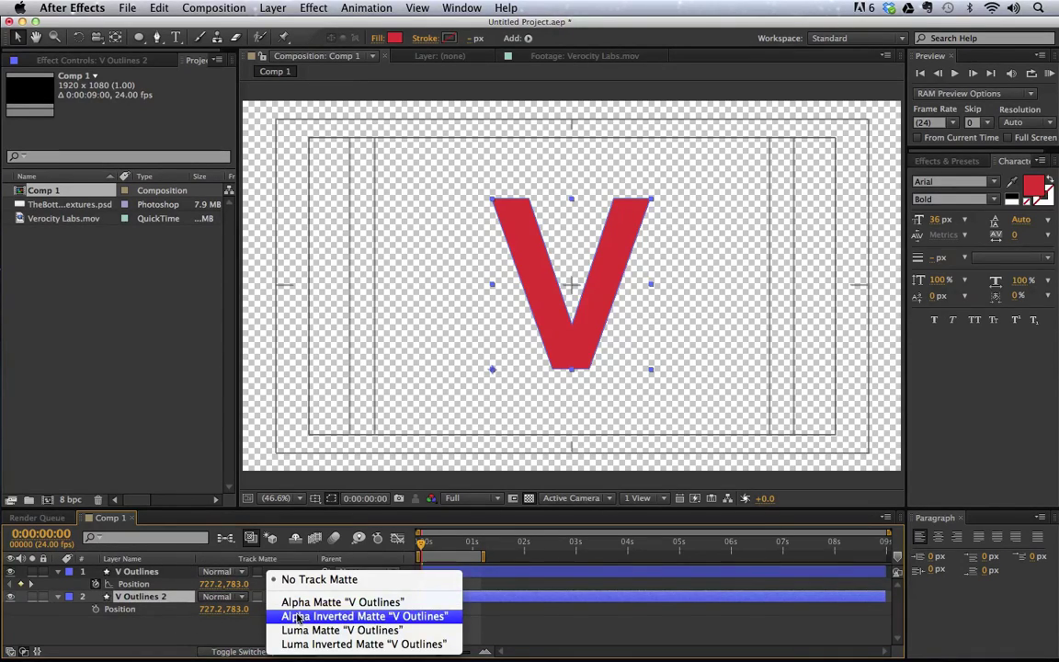
click(297, 616)
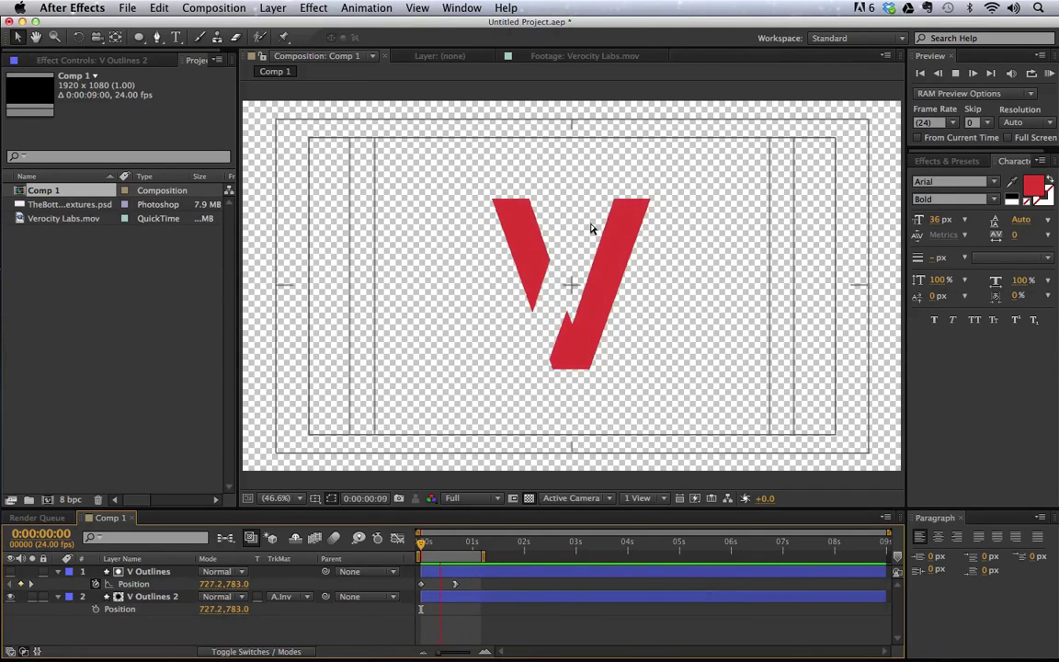
key(space)
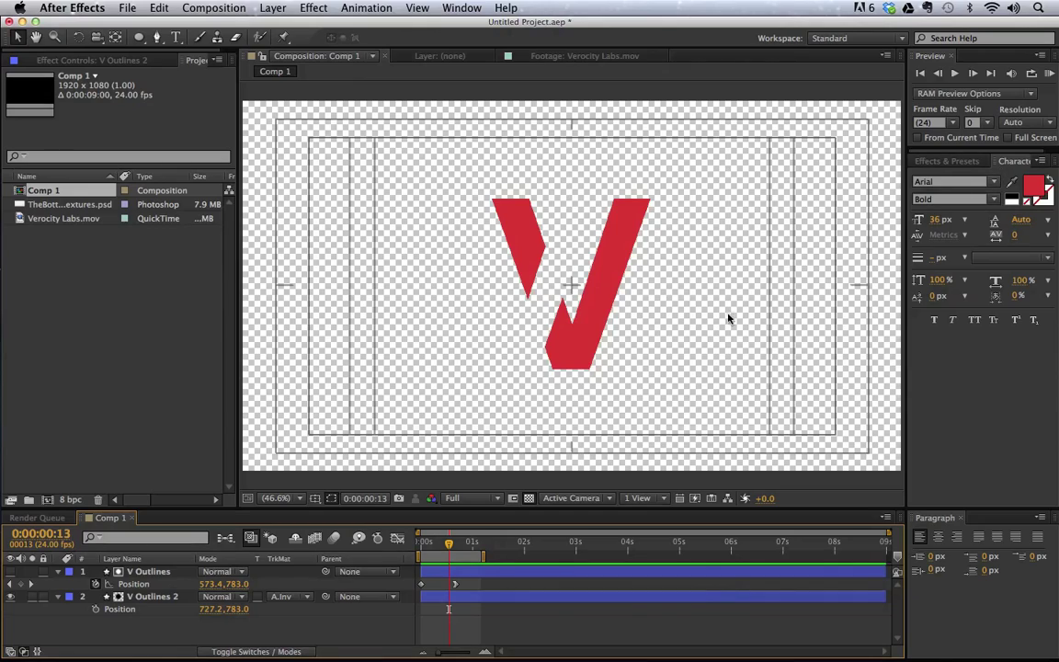
Expand V Outlines 2's contents down to the V's Path and select it
click(494, 310)
click(147, 571)
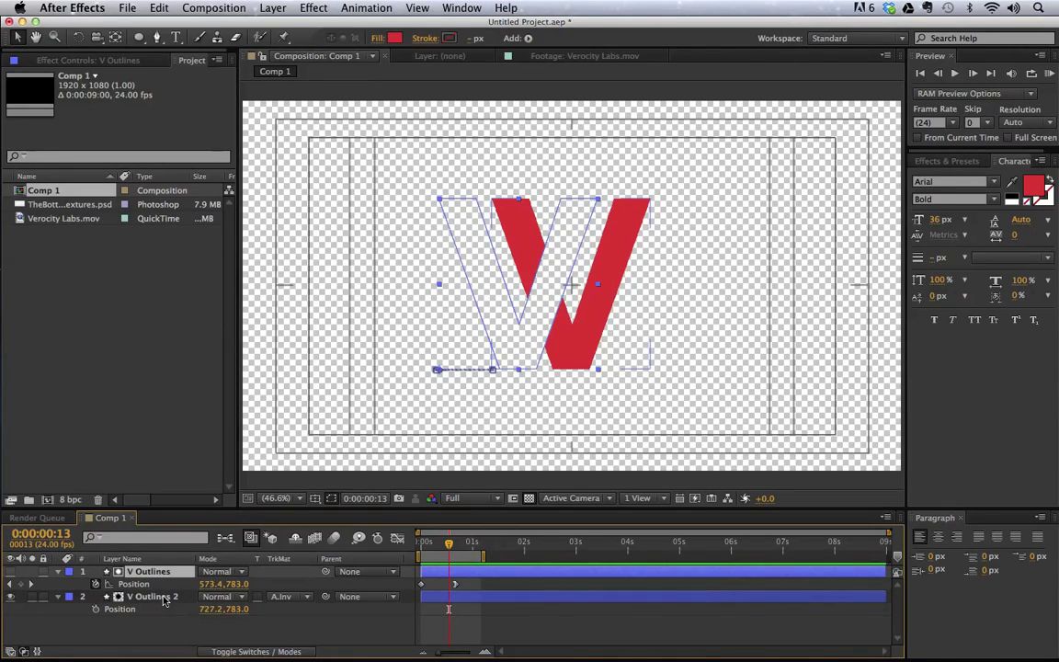
click(151, 597)
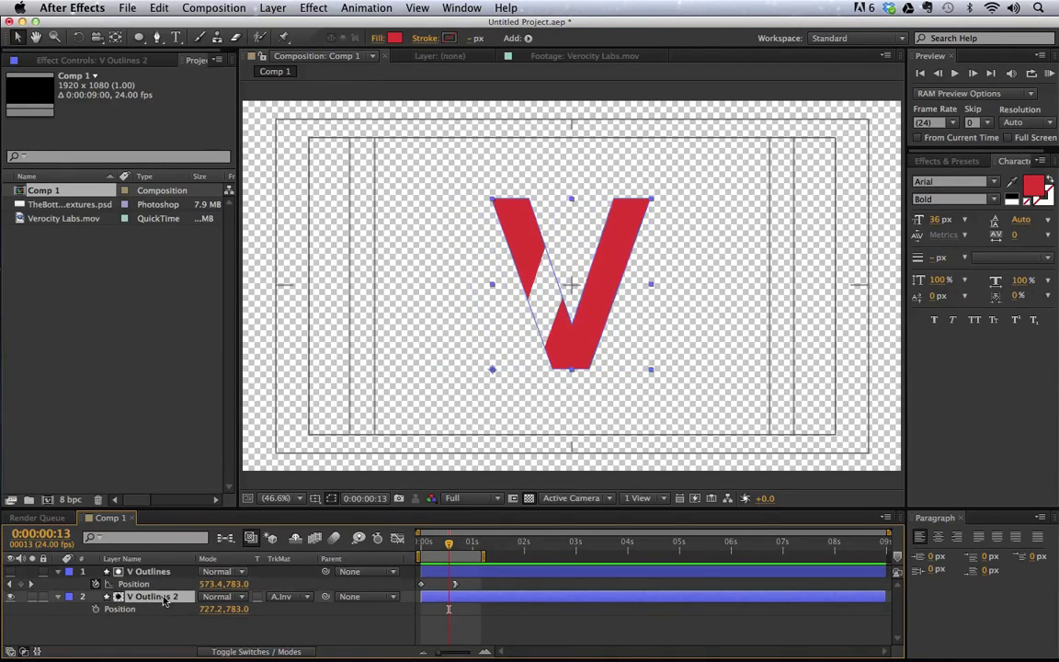
click(58, 596)
click(73, 584)
click(82, 596)
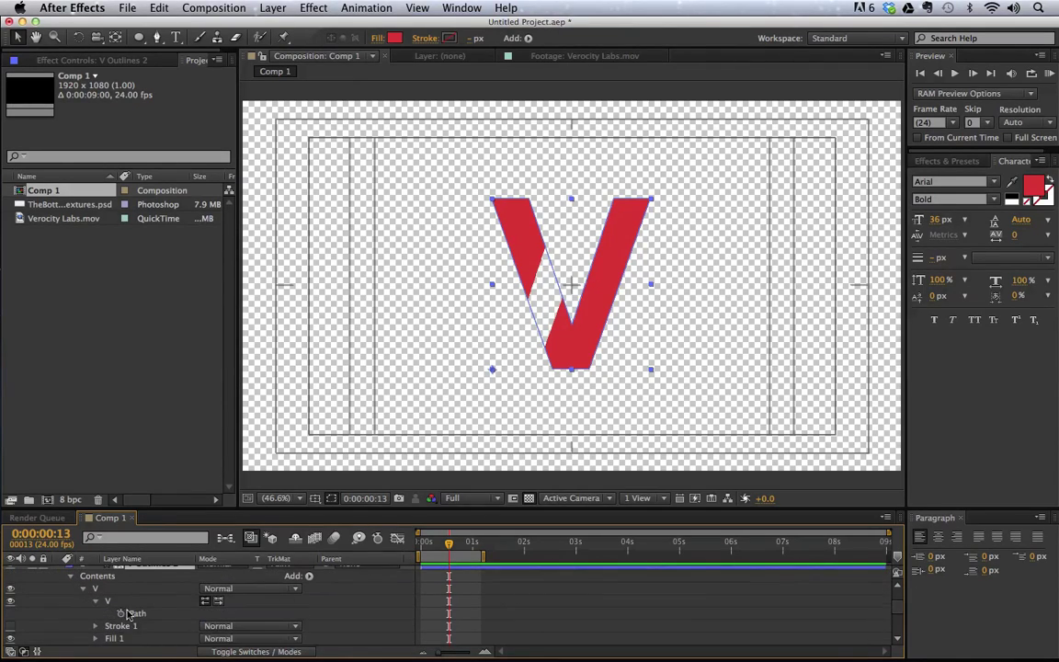
click(94, 605)
click(137, 613)
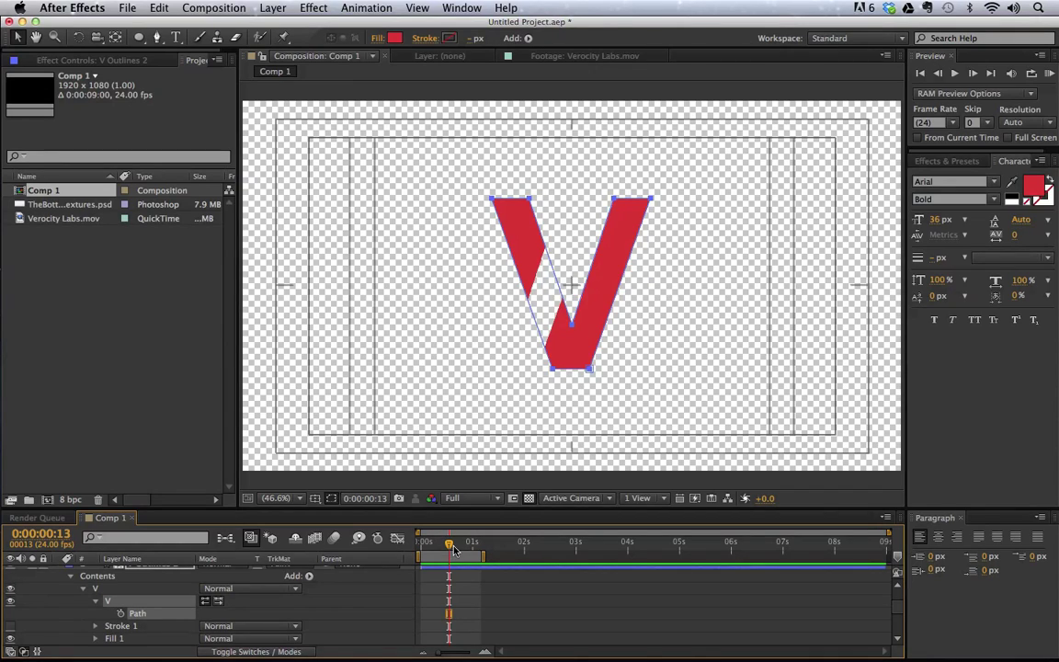
mouse_move(451, 545)
mouse_down()
mouse_move(426, 546)
mouse_move(470, 543)
mouse_move(461, 541)
mouse_up()
Keyframe the V's Path and drag its vertices at frame 17 to widen the V and split its strokes
click(121, 613)
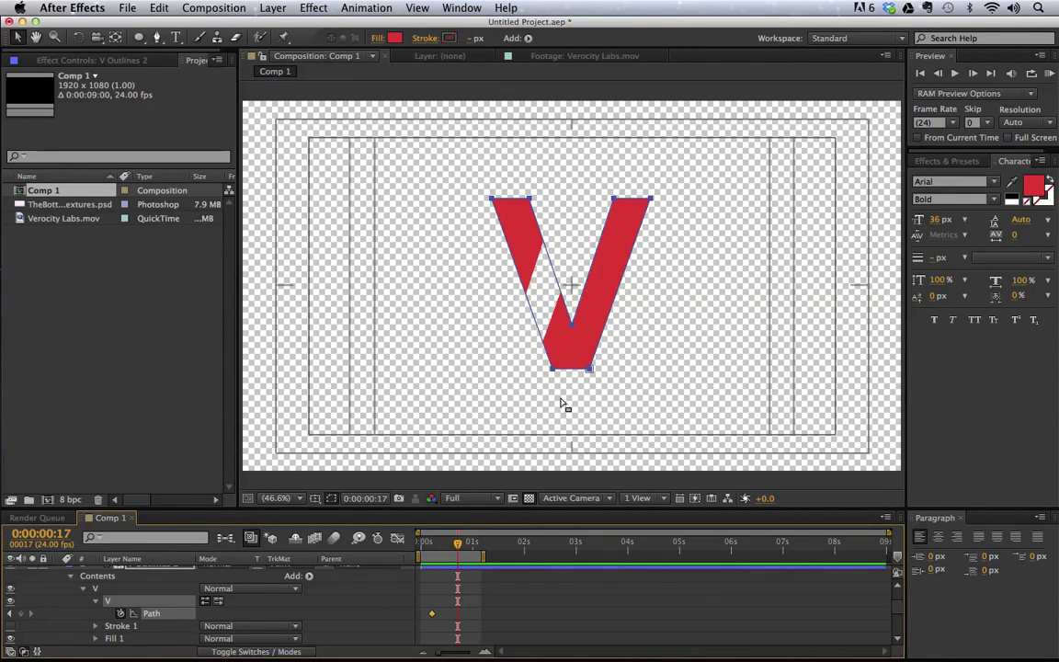
drag(444, 184, 493, 209)
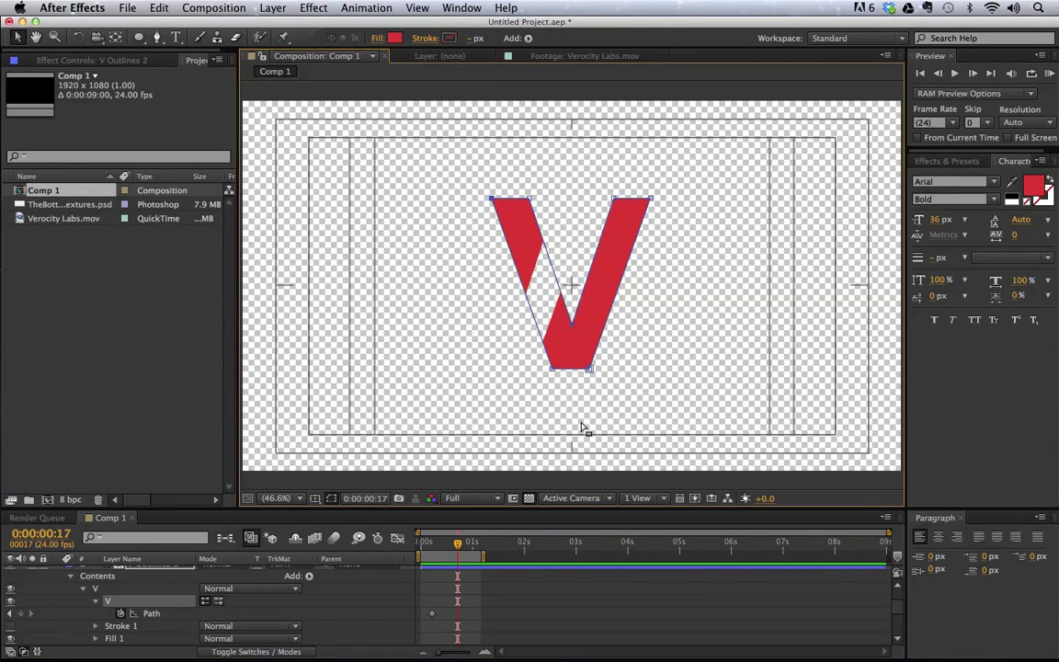
mouse_move(553, 372)
mouse_down()
mouse_move(487, 372)
mouse_move(516, 374)
mouse_up()
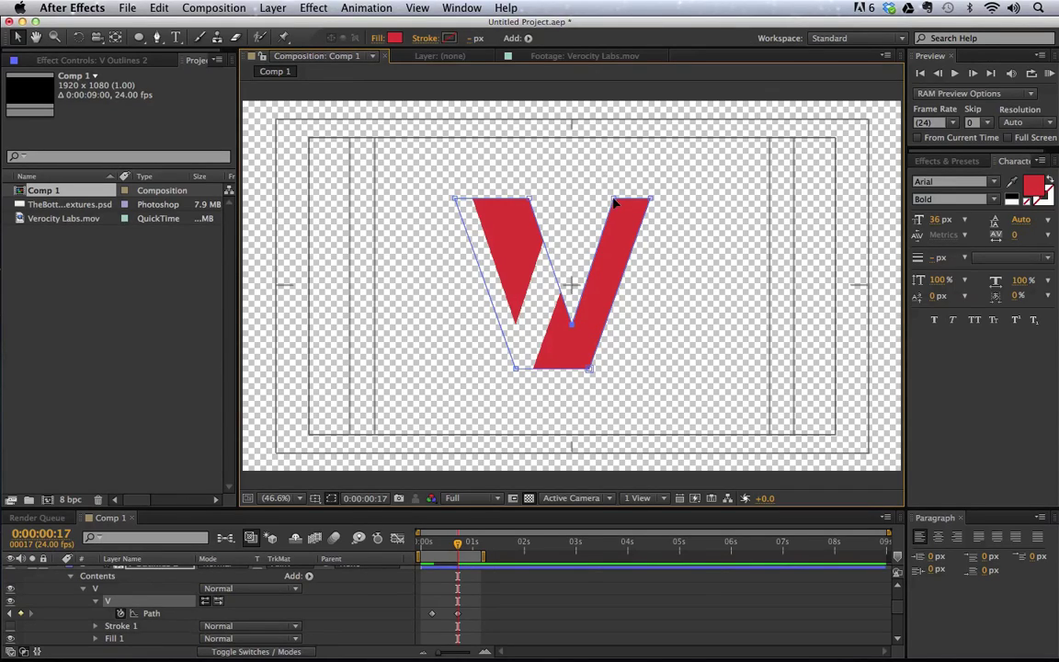
drag(616, 204, 590, 204)
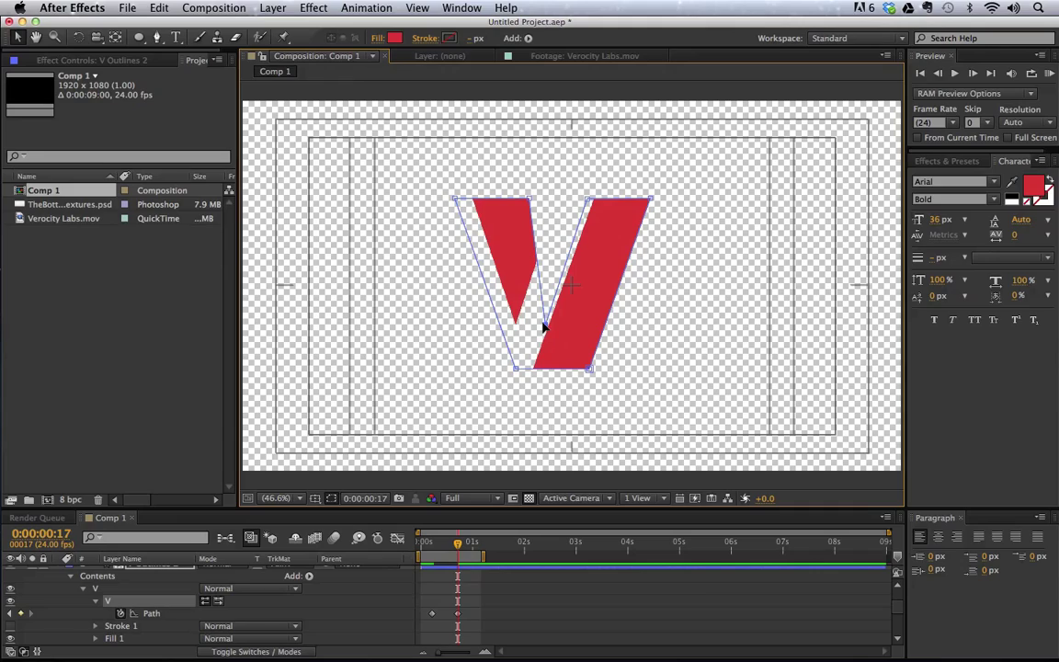
mouse_move(545, 327)
mouse_down()
mouse_move(555, 260)
mouse_move(559, 279)
mouse_up()
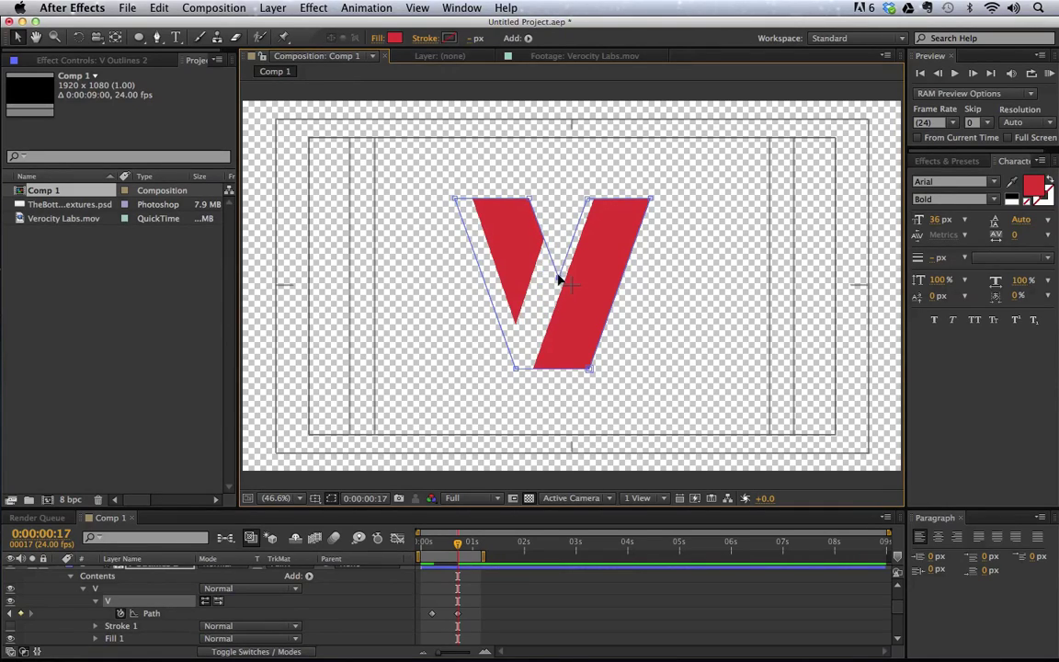
click(645, 614)
Preview the V animation from the start
key(Page_Up)
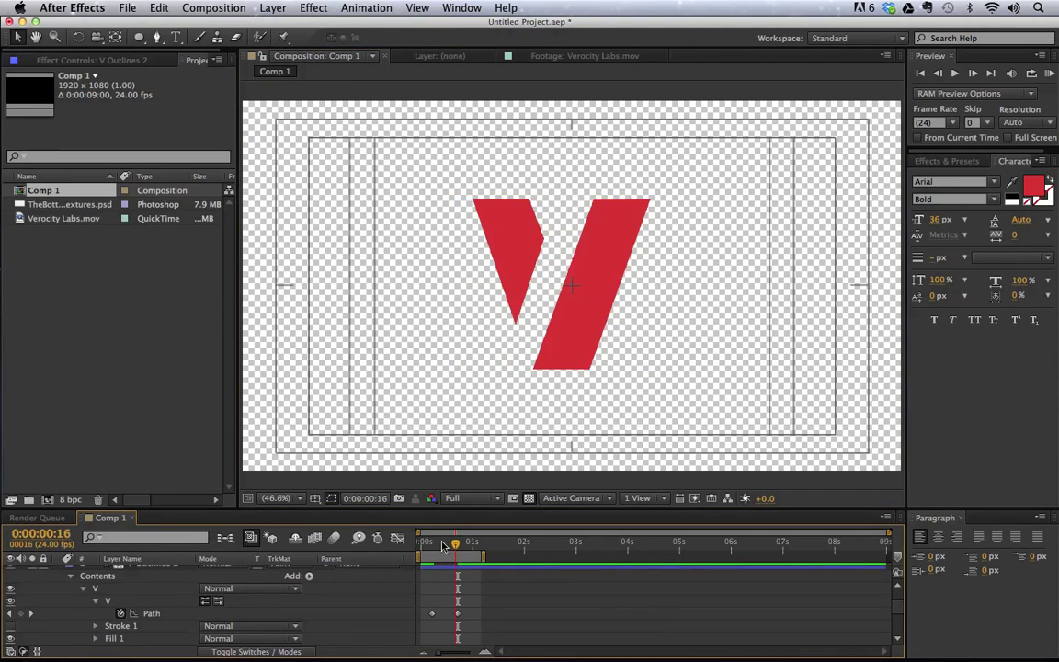
drag(442, 545, 420, 545)
key(space)
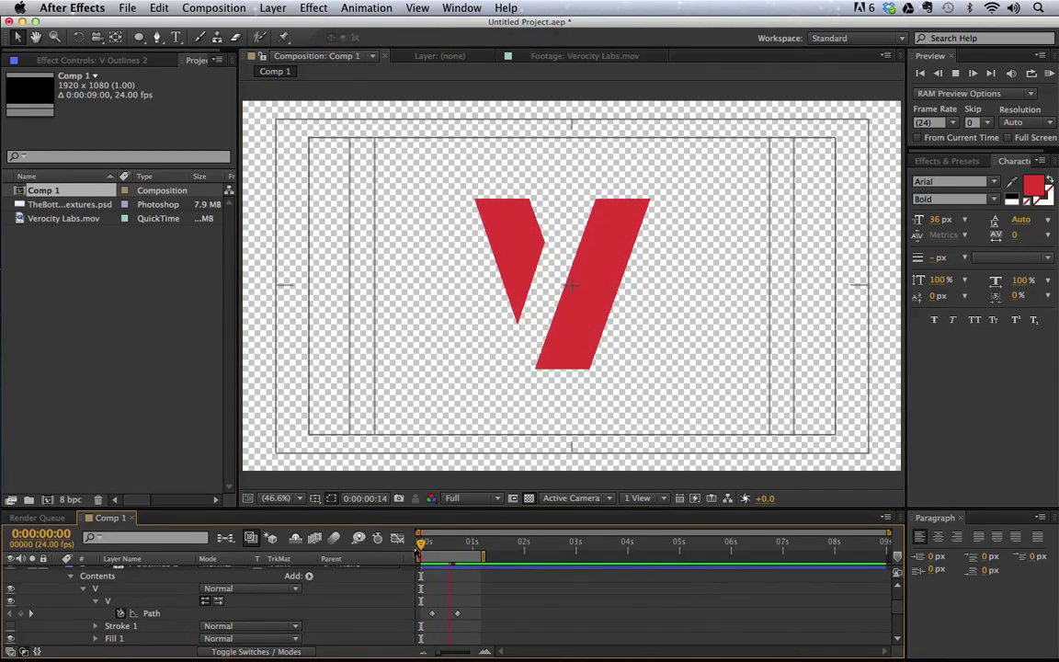
key(p)
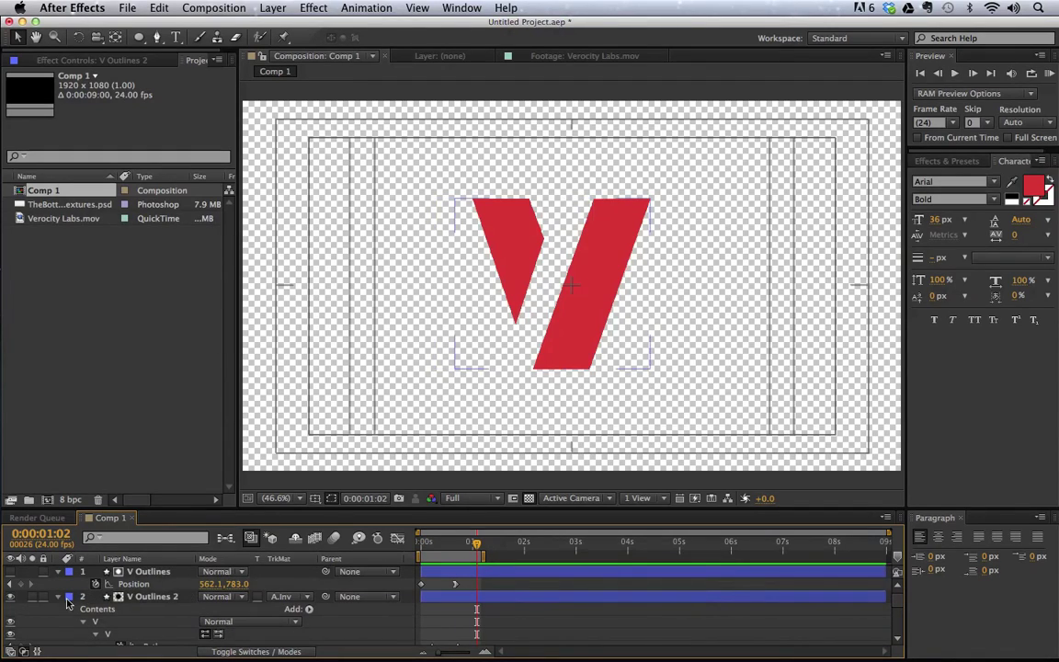
Pre-compose both V Outlines layers into a new composition named V
click(164, 598)
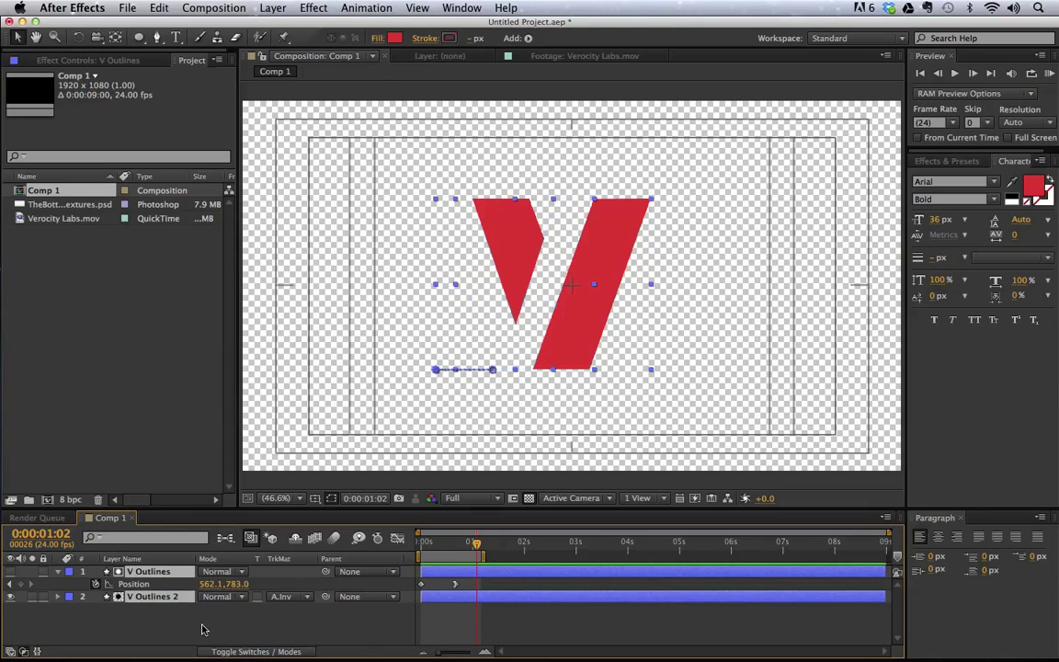
key(super+shift+c)
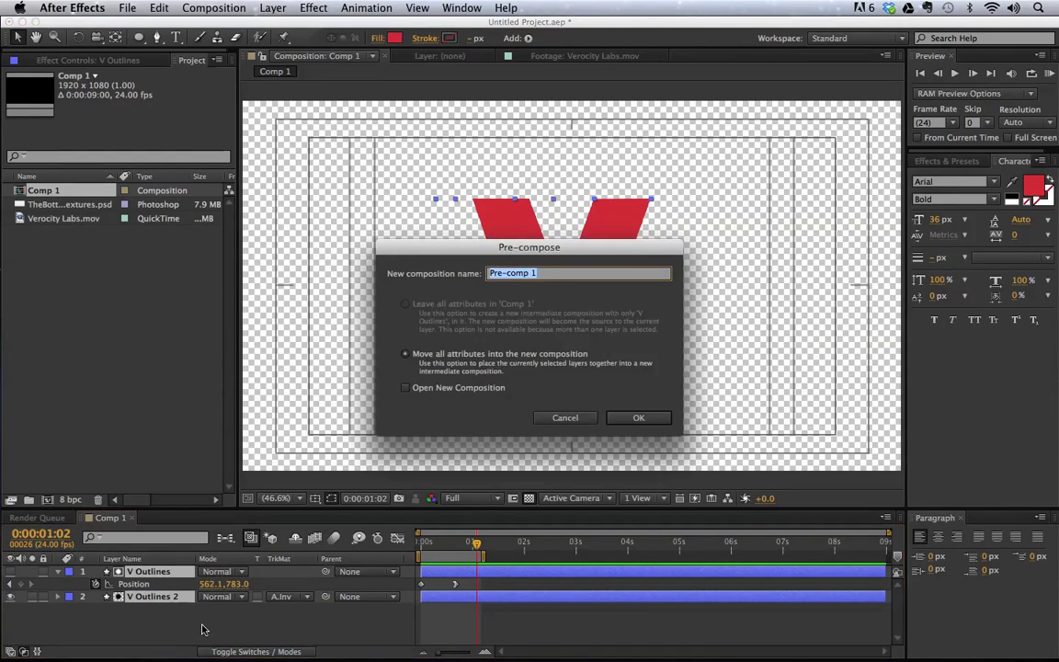
text(V)
key(Return)
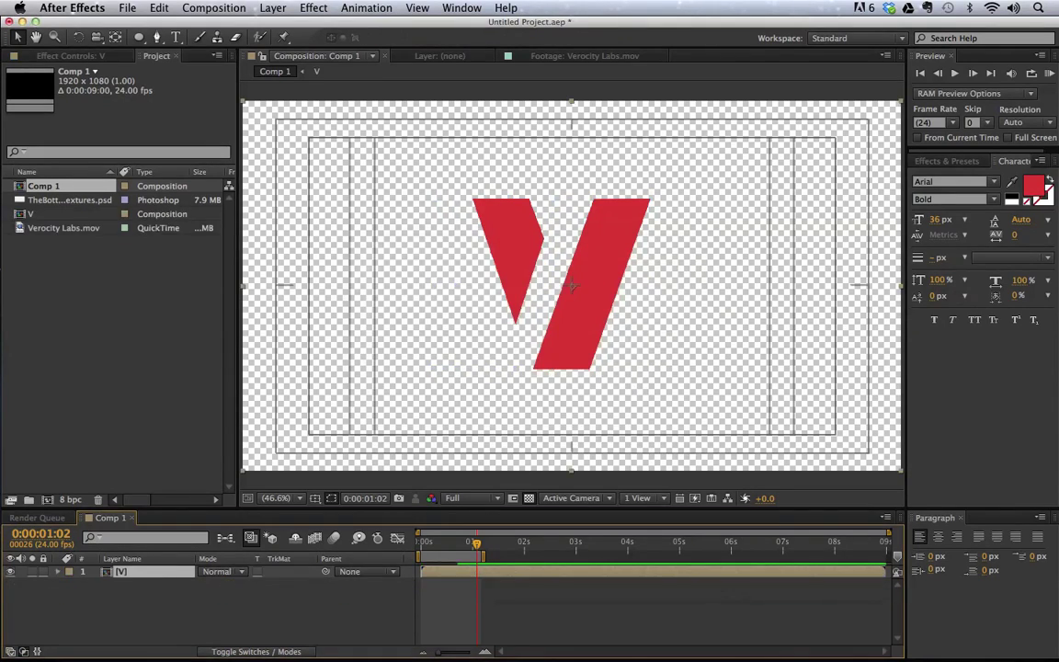
click(216, 602)
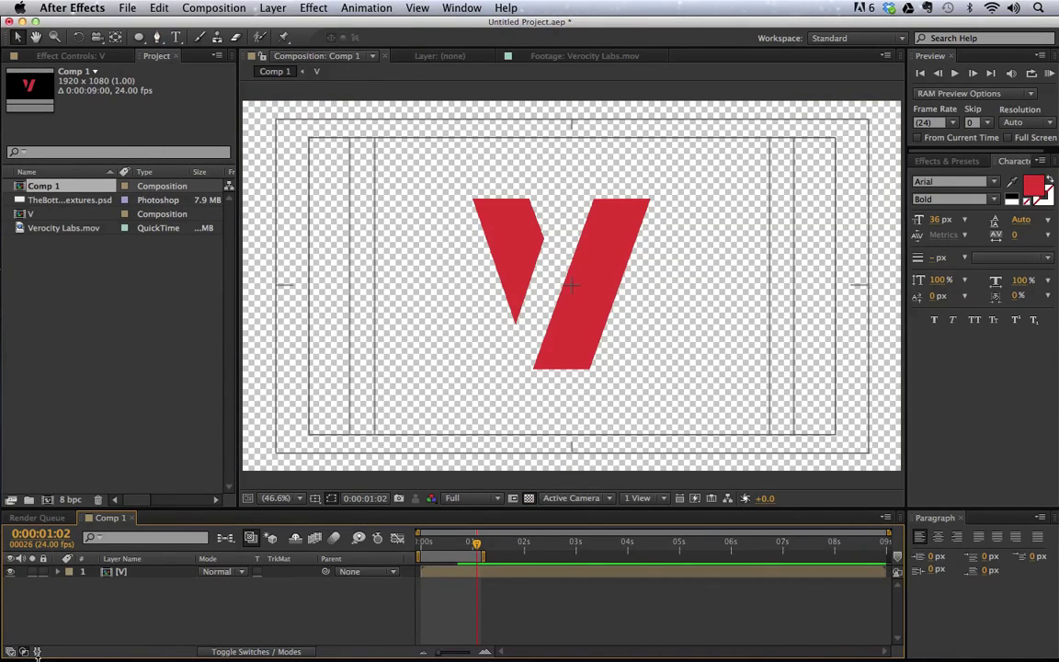
Hide the [V] layer and draw a large ellipse centred in Comp 1
click(10, 571)
click(140, 37)
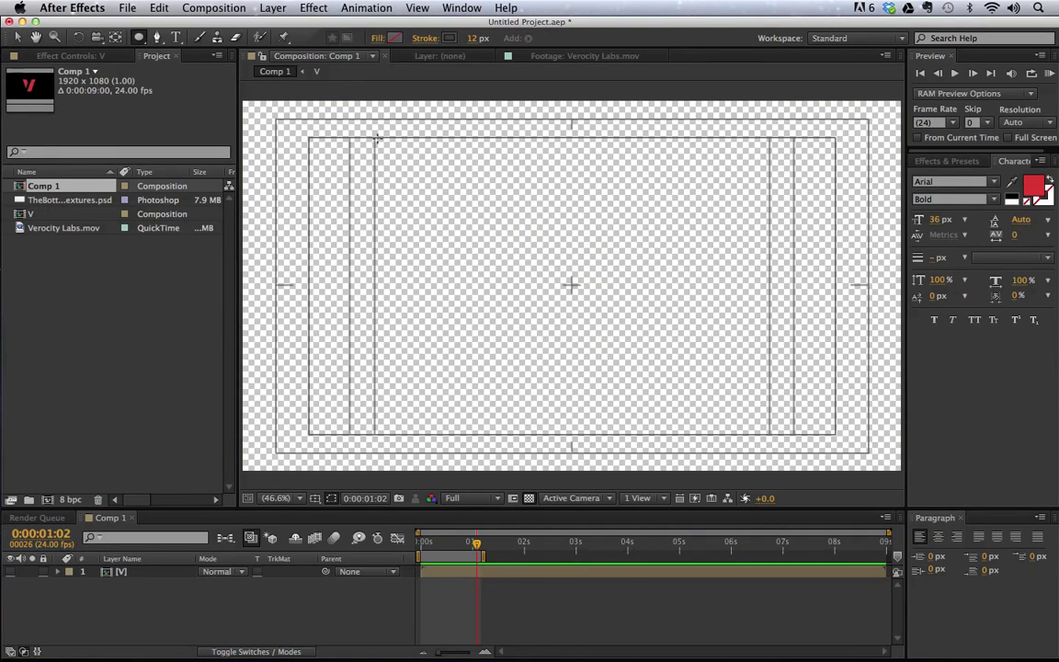
mouse_move(374, 135)
mouse_down()
mouse_move(587, 355)
mouse_move(608, 366)
mouse_move(646, 299)
mouse_move(686, 303)
mouse_move(726, 333)
mouse_move(686, 303)
mouse_move(692, 319)
mouse_up()
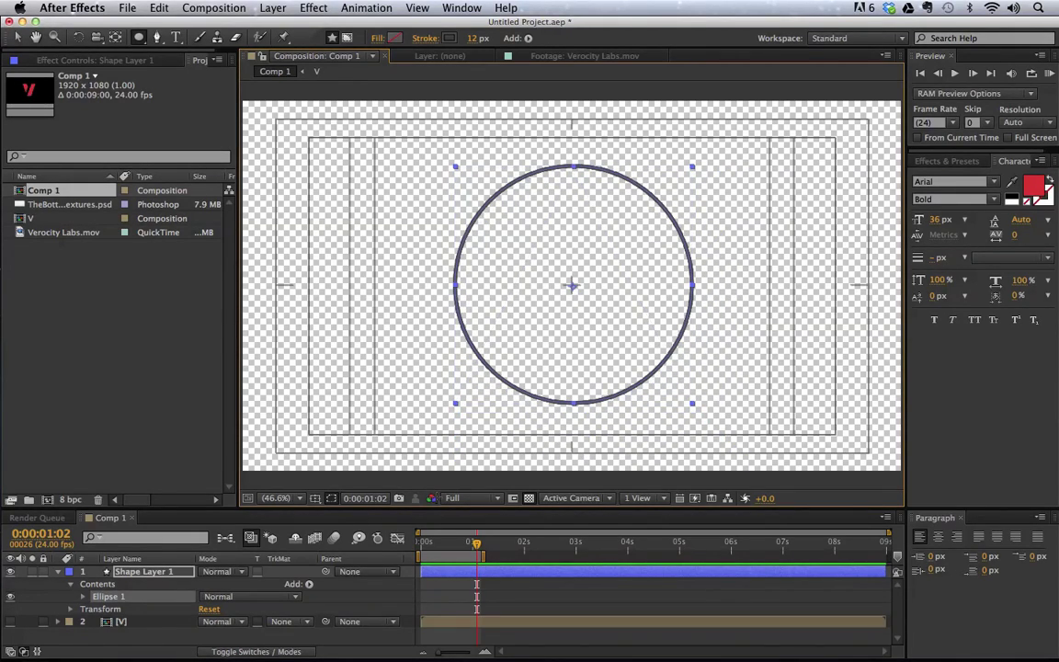
Keyframe the circle's Scale from 100% at 0s down to 27% at 1s
click(109, 578)
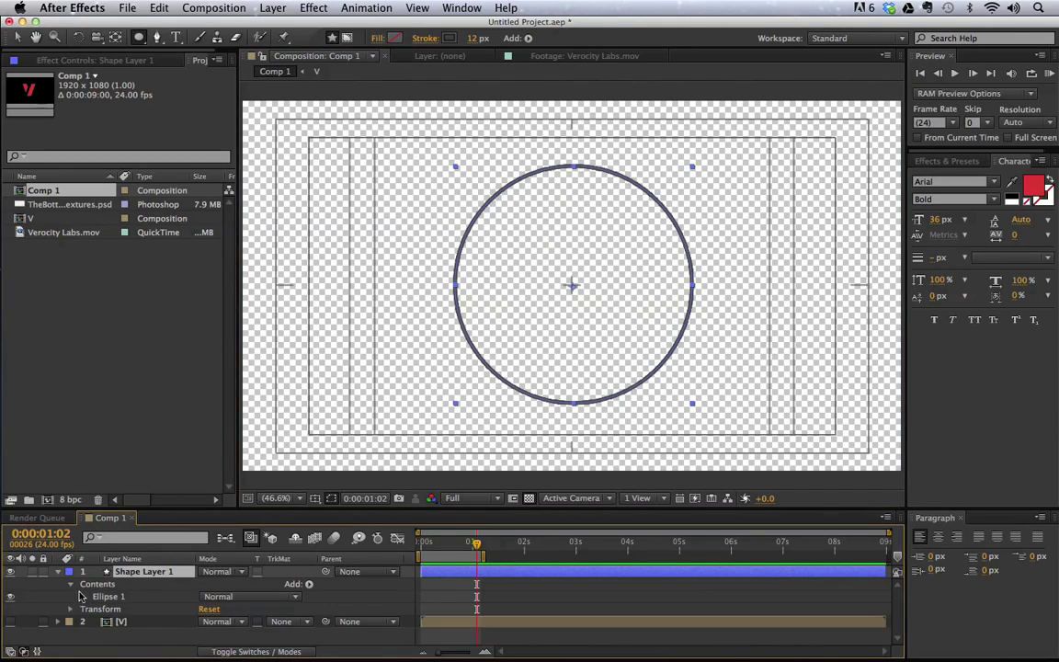
key(s)
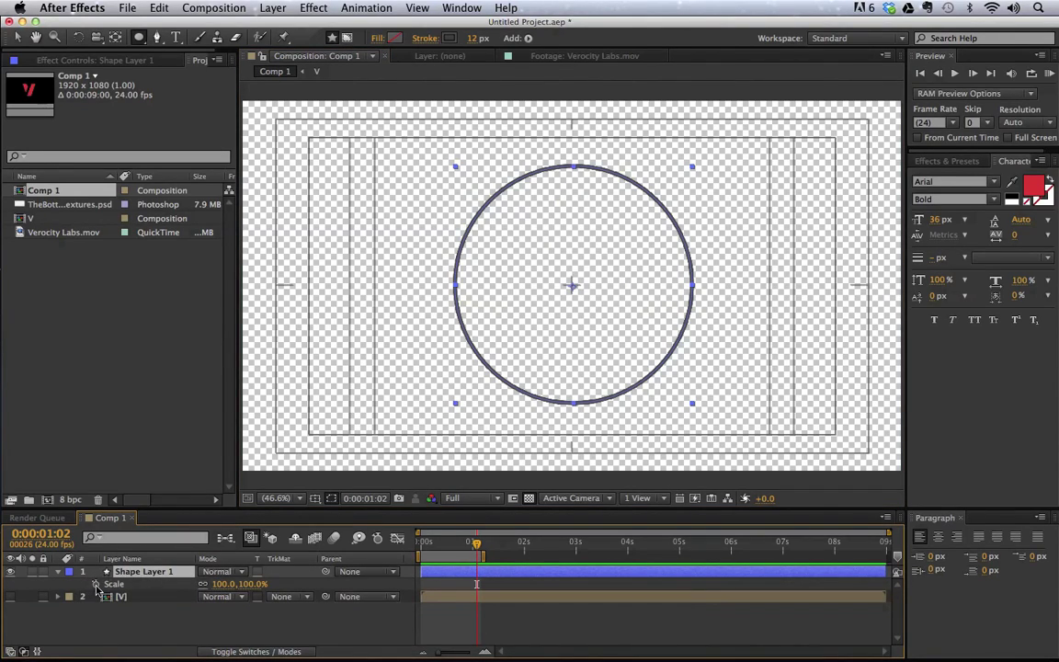
click(96, 585)
mouse_move(477, 587)
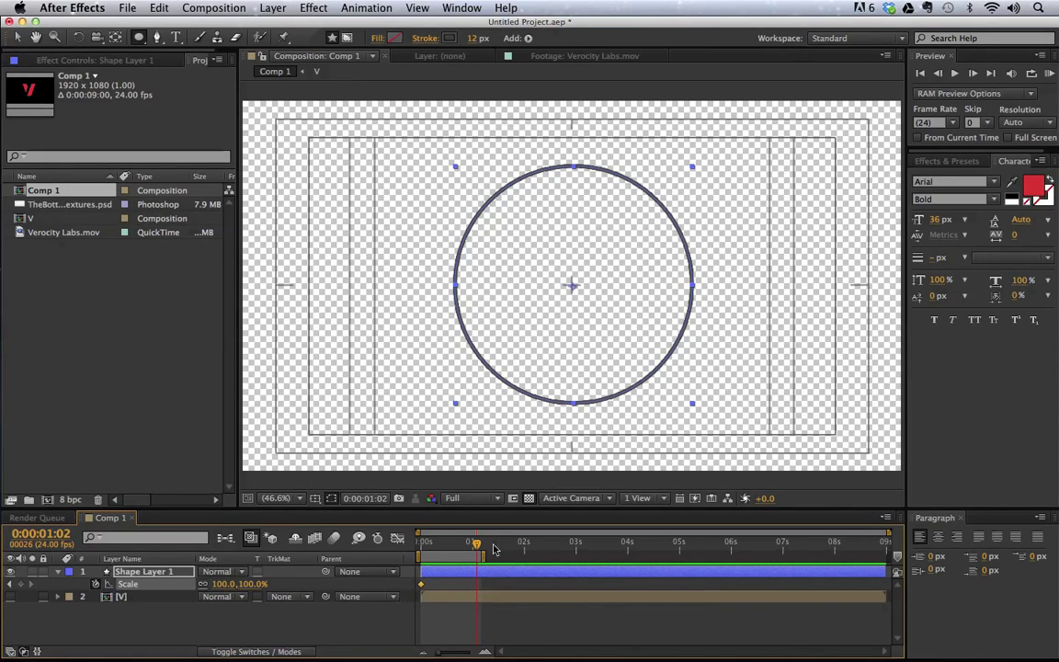
key(Page_Up)
key(Page_Up)
drag(220, 584, 170, 586)
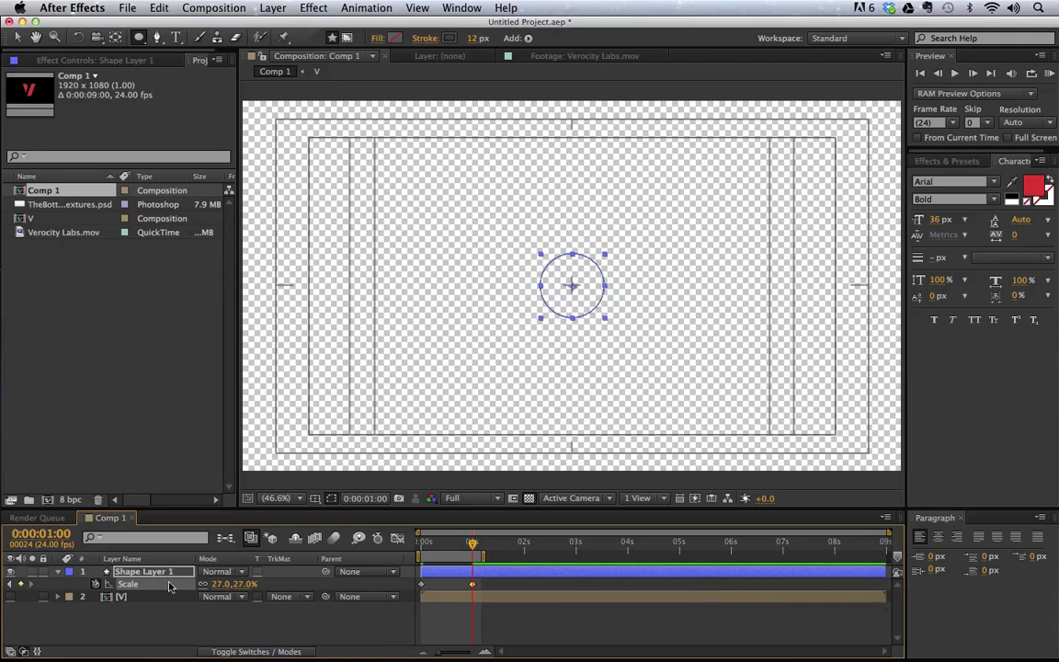
Preview the shrinking circle and return to the first frame
click(294, 625)
key(space)
key(space)
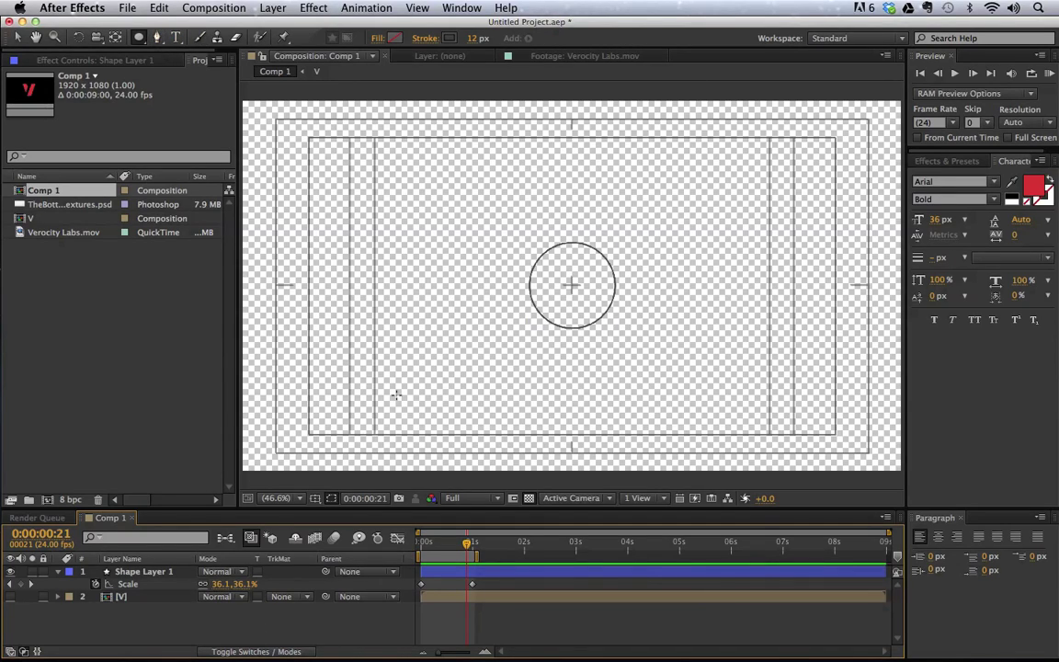
drag(428, 549, 338, 549)
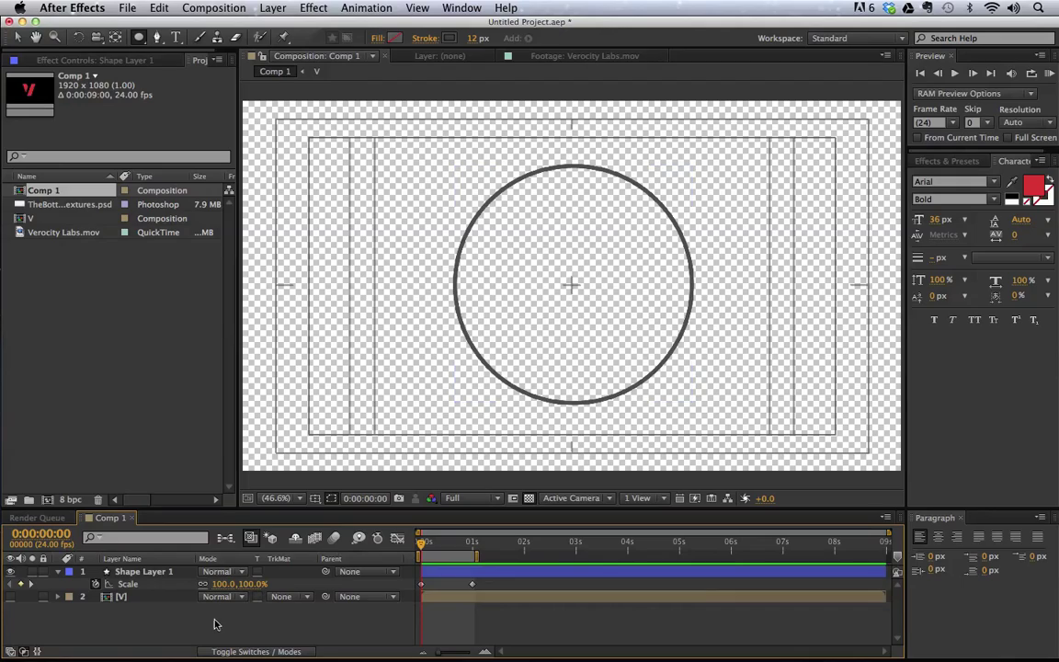
click(157, 37)
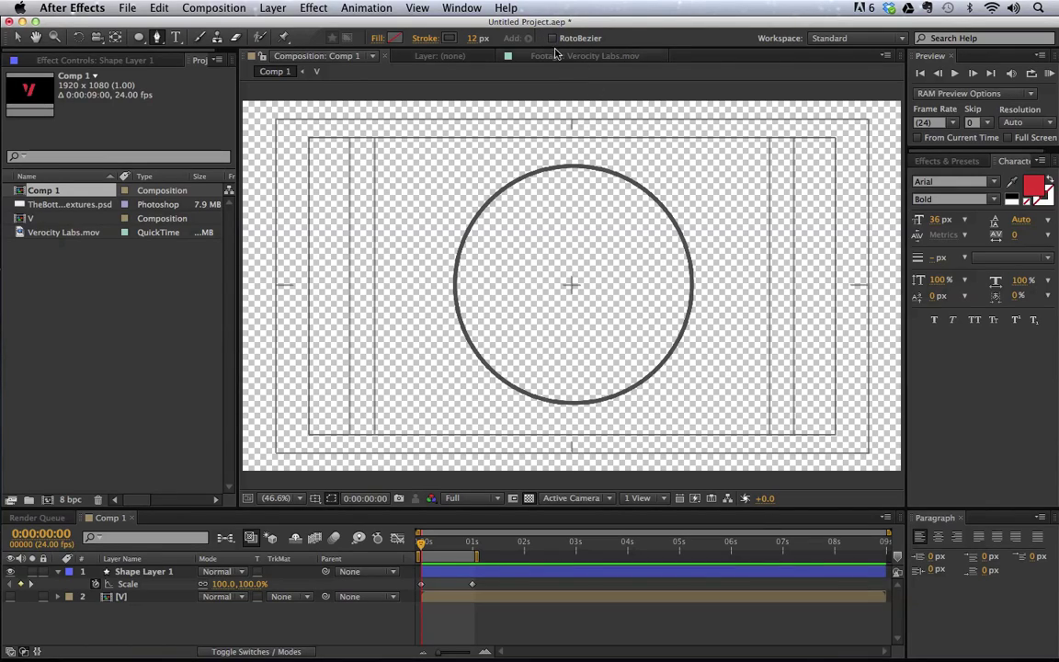
Draw a teardrop shape at the top of the circle with the Pen tool
click(590, 172)
click(562, 181)
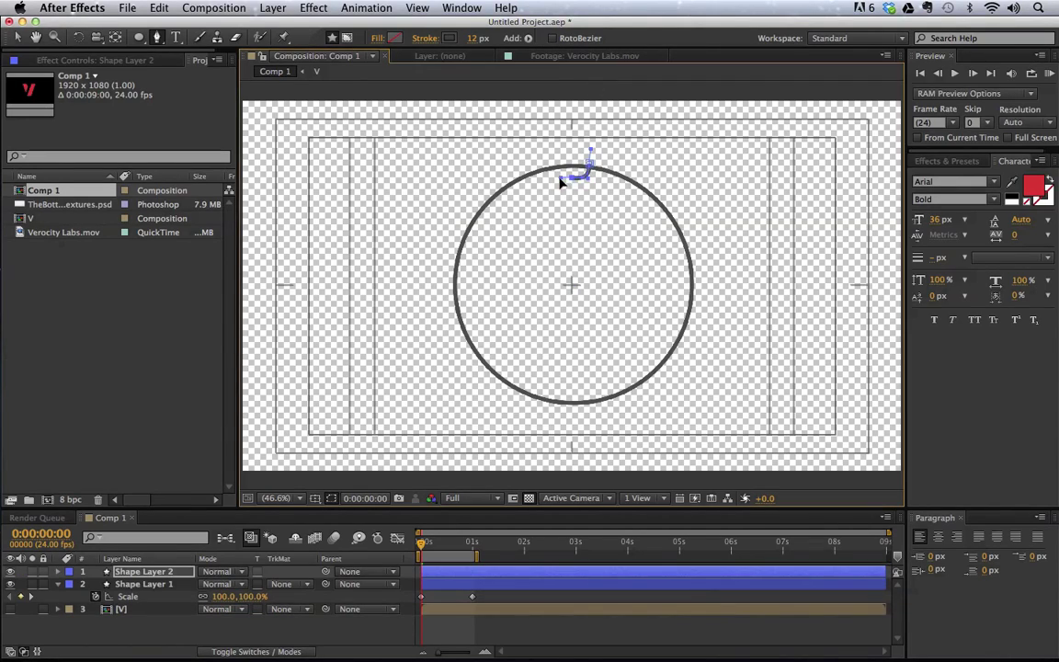
click(510, 180)
drag(557, 151, 580, 156)
click(589, 171)
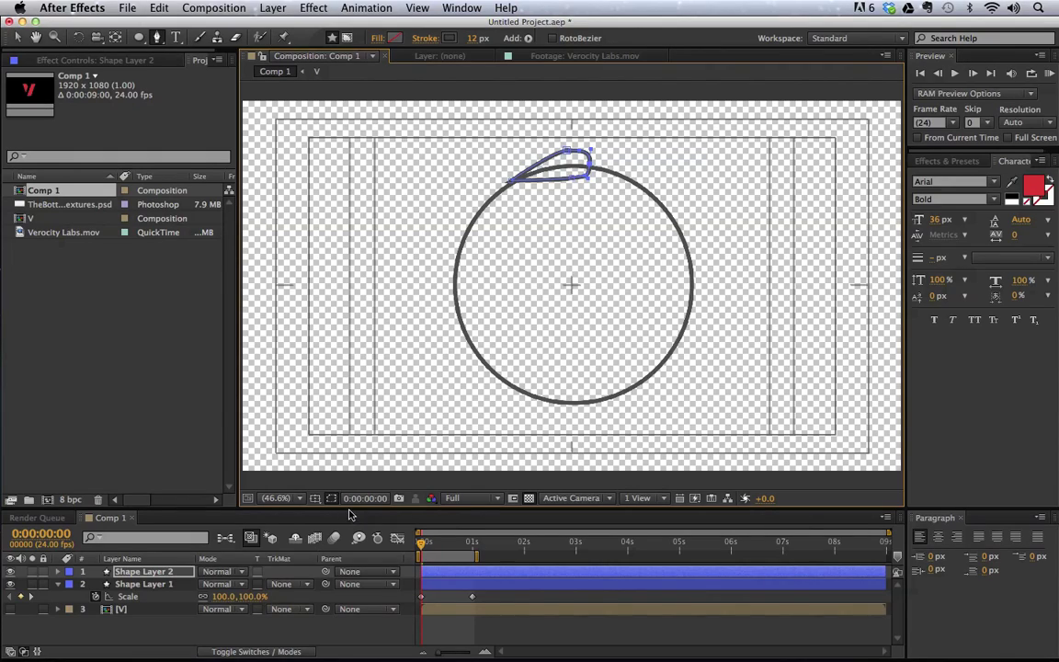
Keyframe the teardrop's Rotation from 0° at 0s to 1x+205° at 1s
click(58, 571)
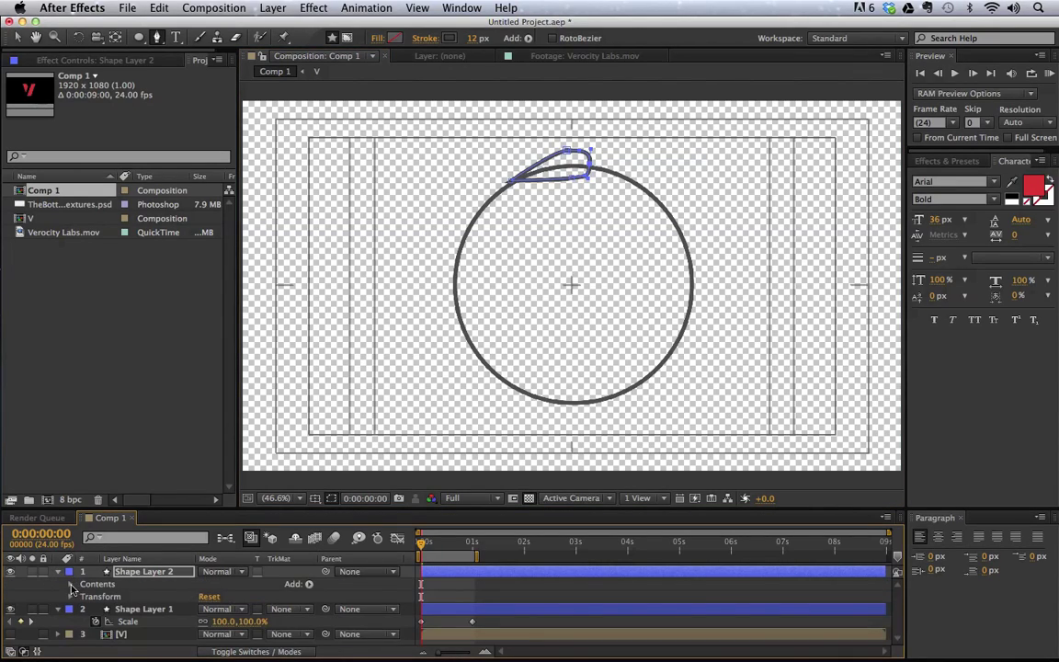
click(71, 585)
click(82, 597)
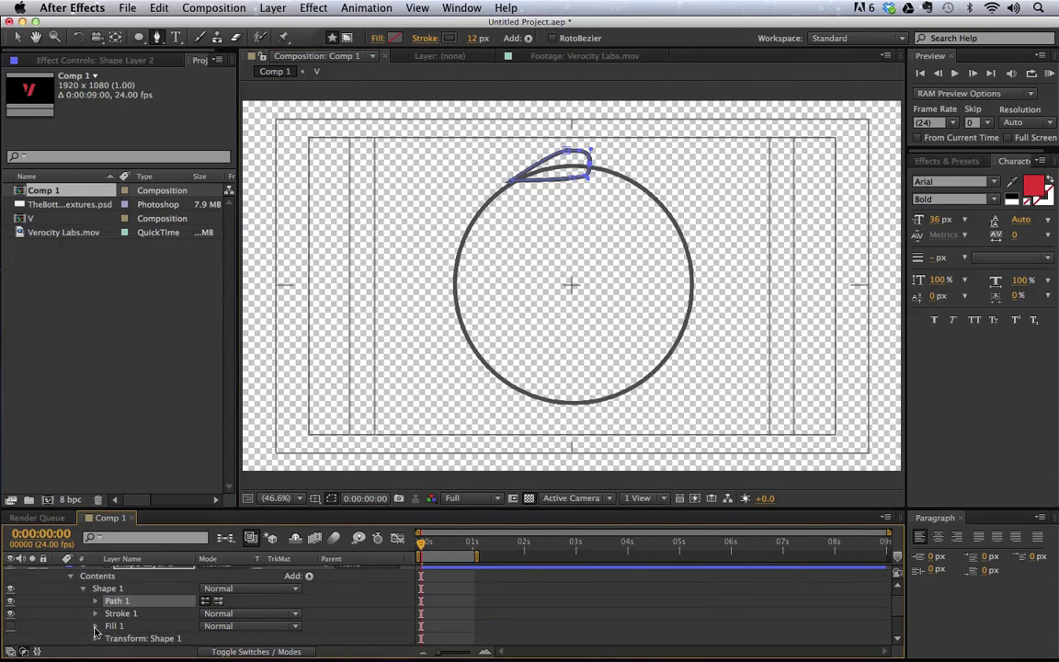
click(95, 638)
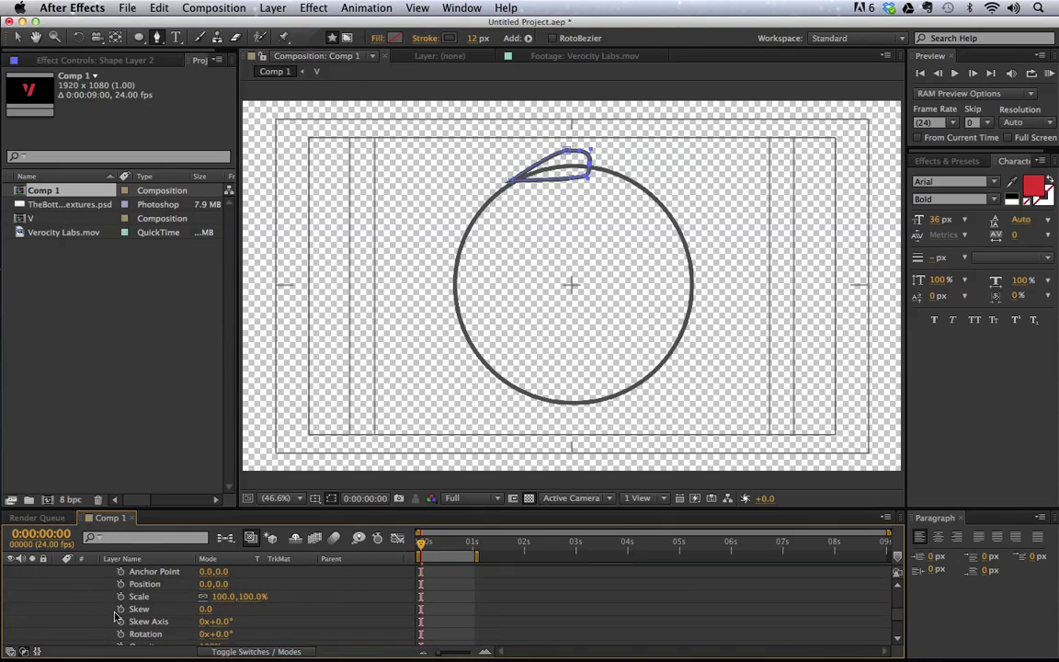
click(120, 634)
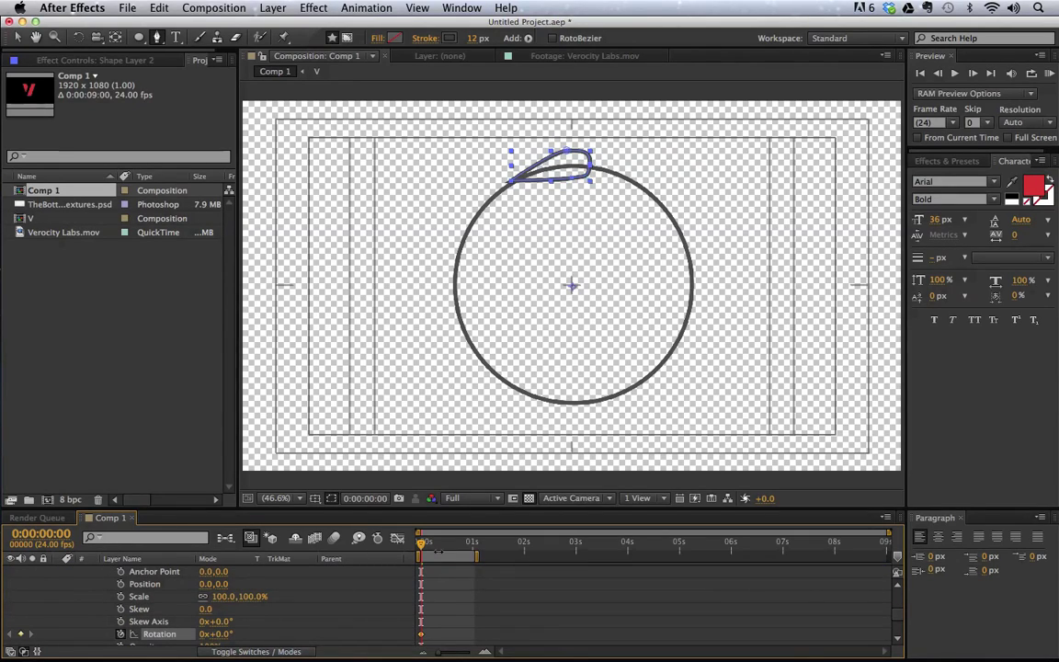
drag(424, 544, 473, 543)
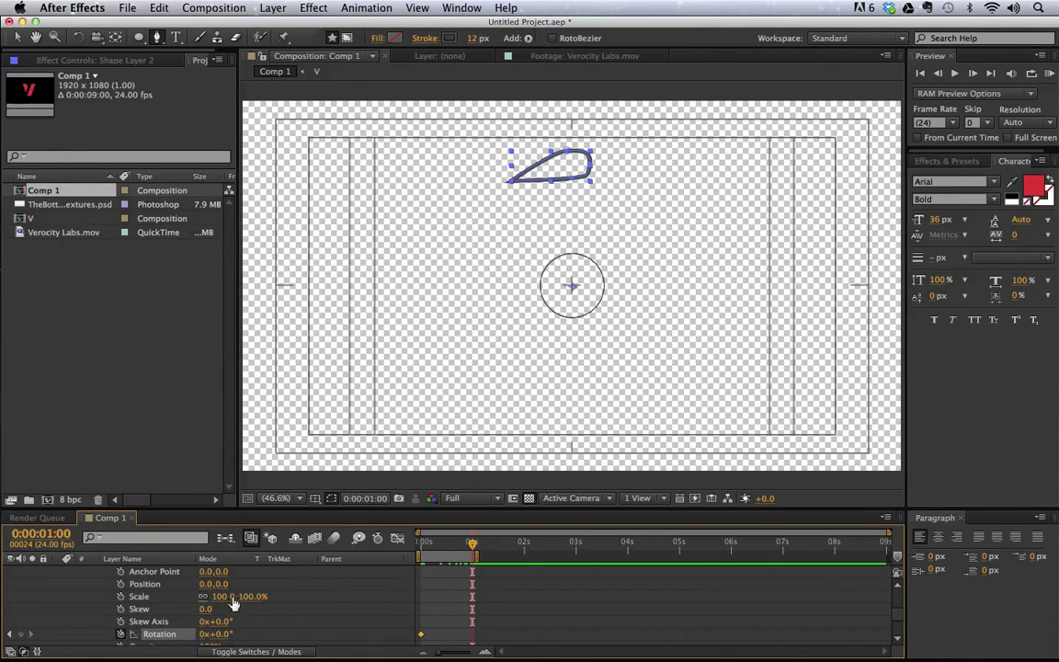
drag(253, 634, 599, 592)
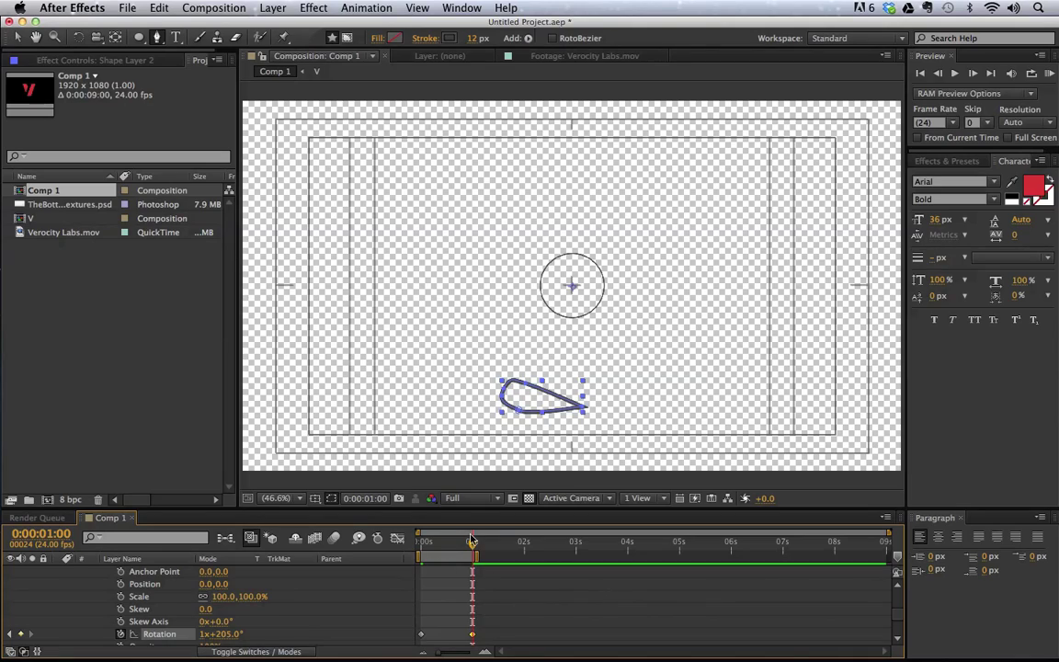
Apply Easy Ease to the end Rotation keyframe and steepen its curve so rotation rises fast, then settles
right_click(472, 635)
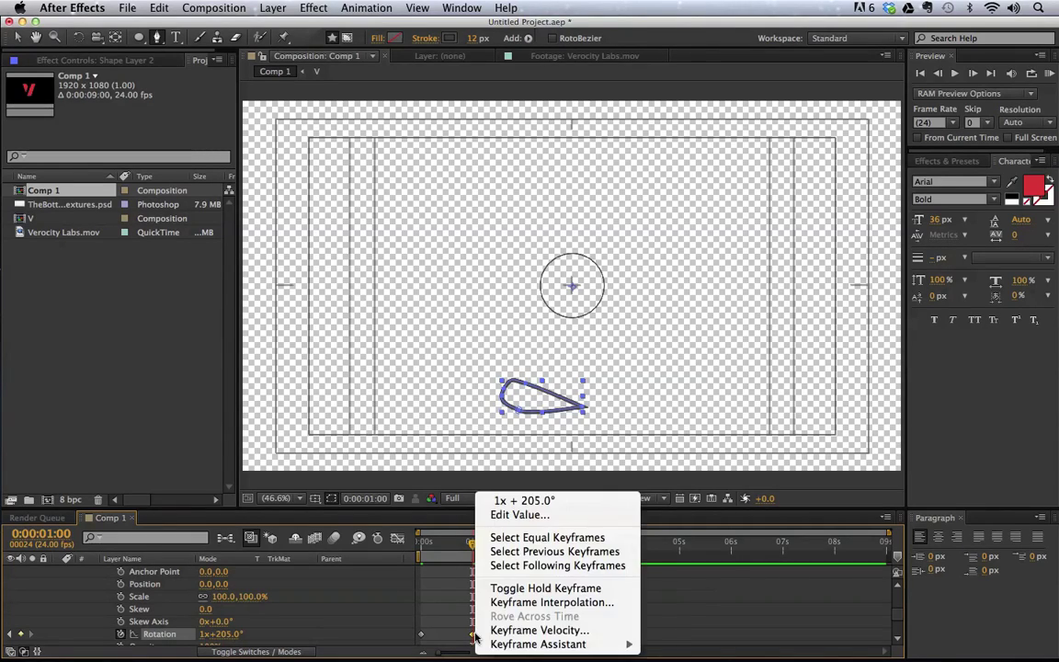
mouse_move(607, 644)
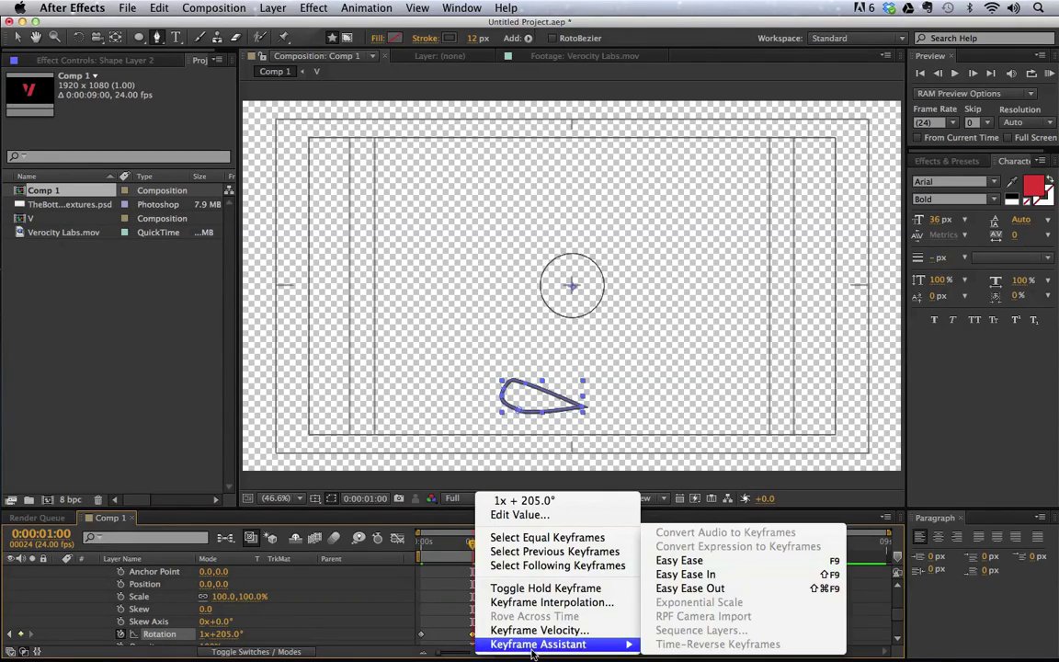
click(732, 564)
drag(455, 572, 437, 573)
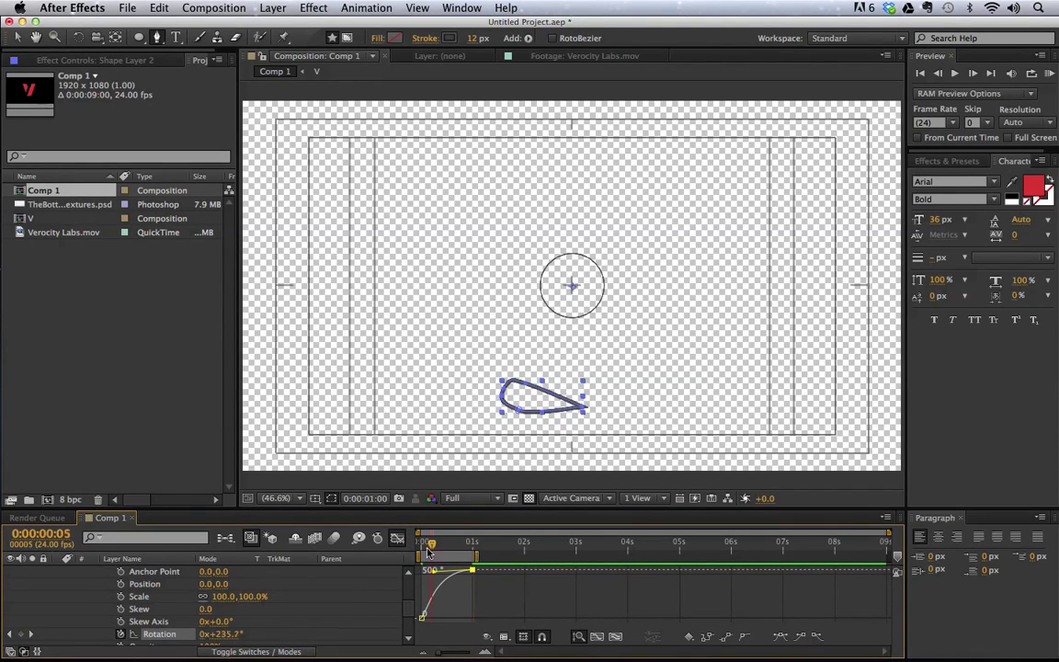
Preview the teardrop's eased rotation from the start of the composition
key(Home)
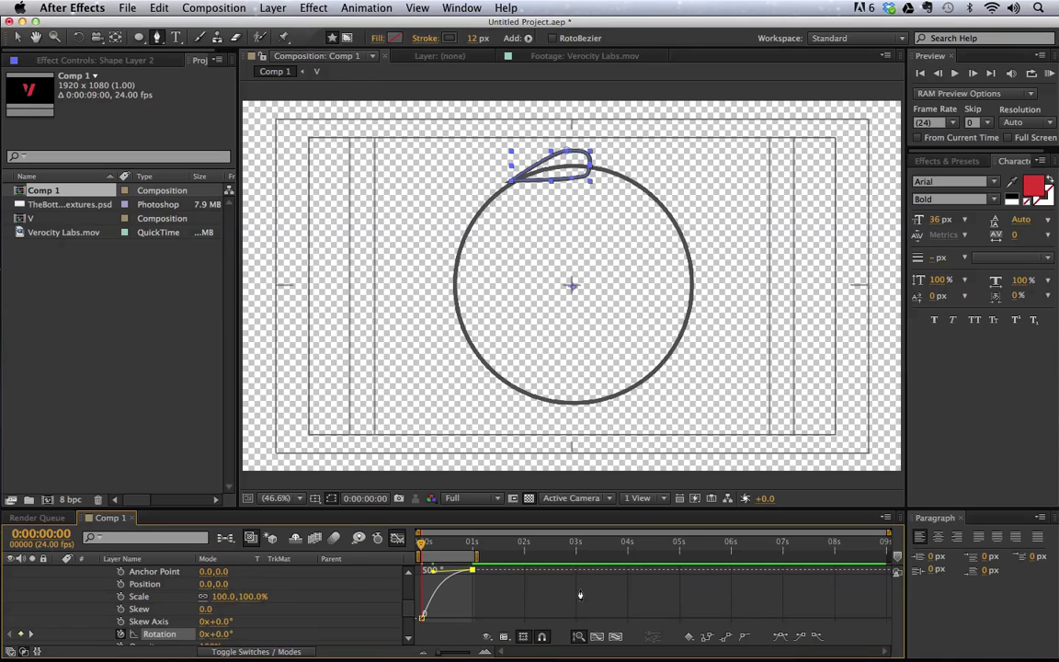
key(space)
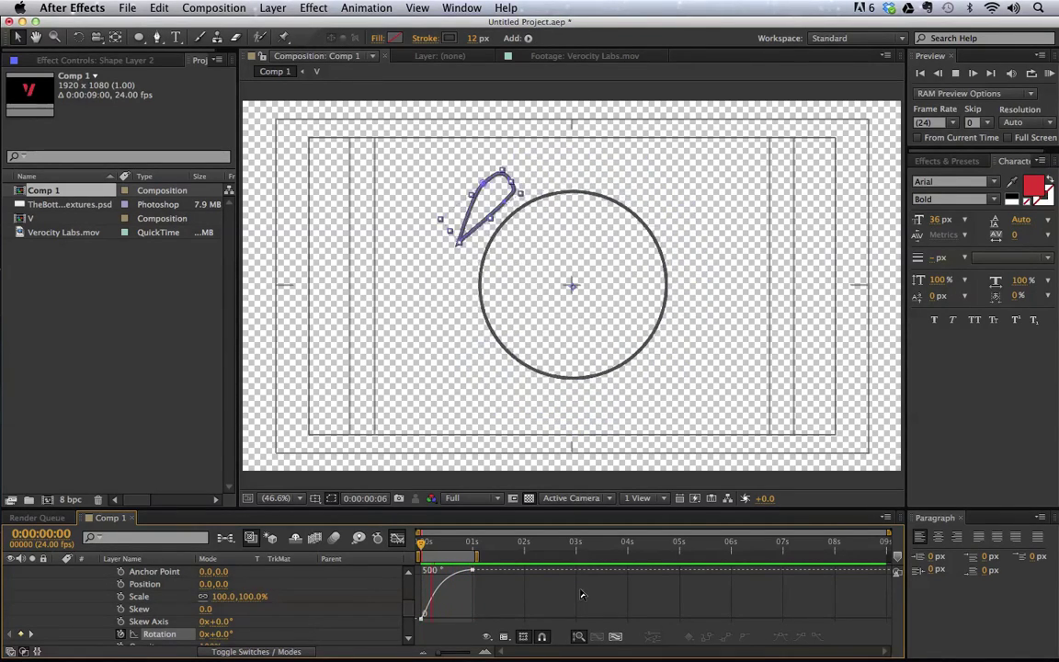
key(space)
scroll(342, 605, up, 1)
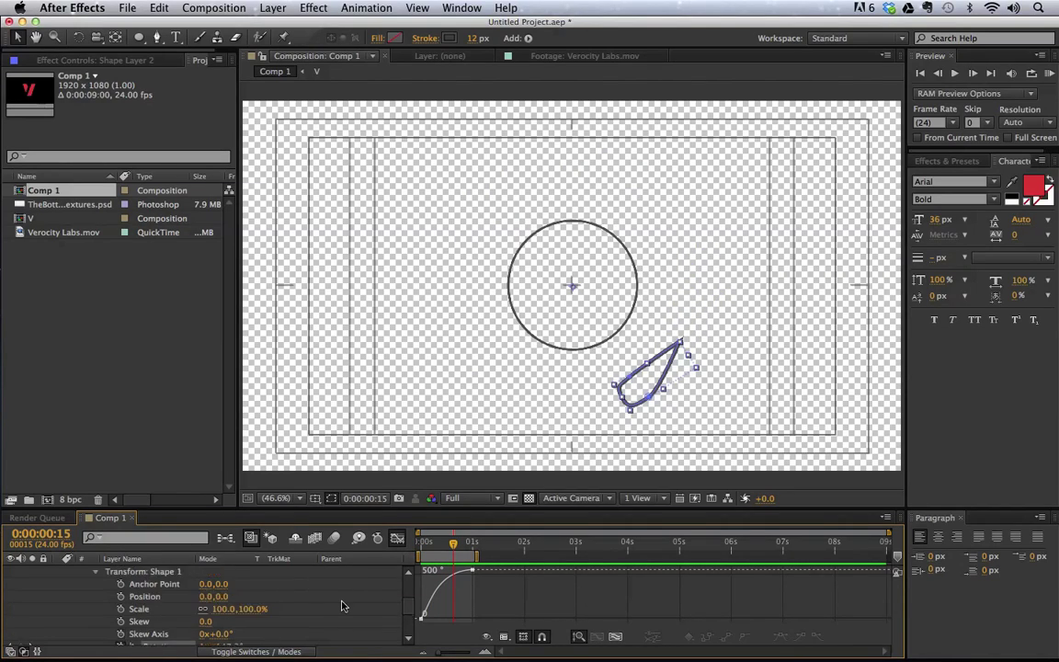
scroll(341, 605, up, 3)
Start Path keyframing for the teardrop at 0s and move to the one-second mark
click(97, 609)
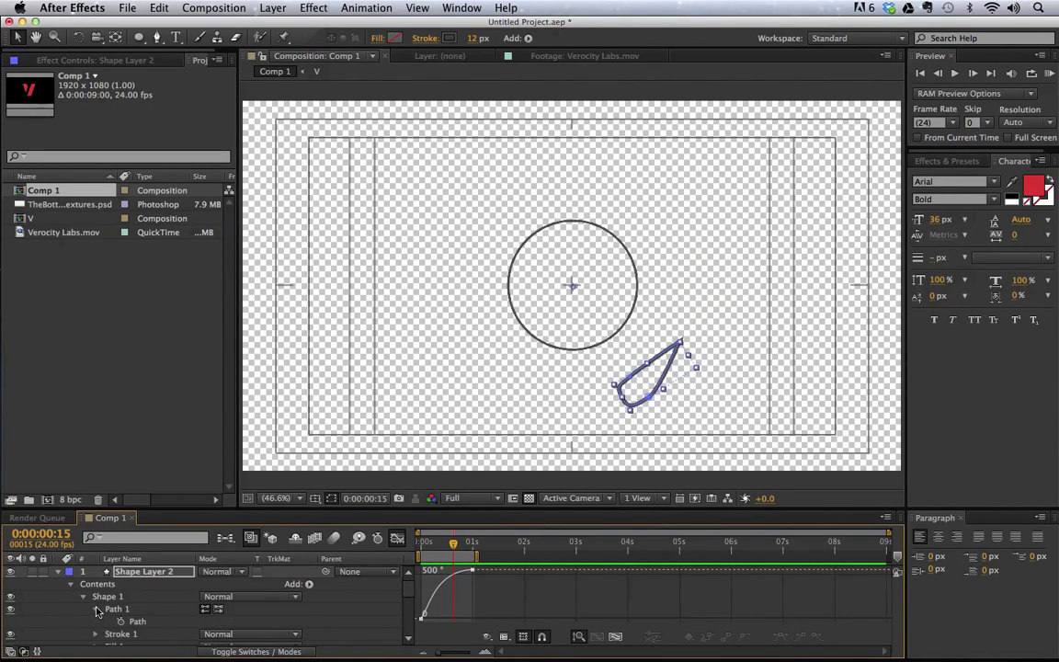
click(122, 622)
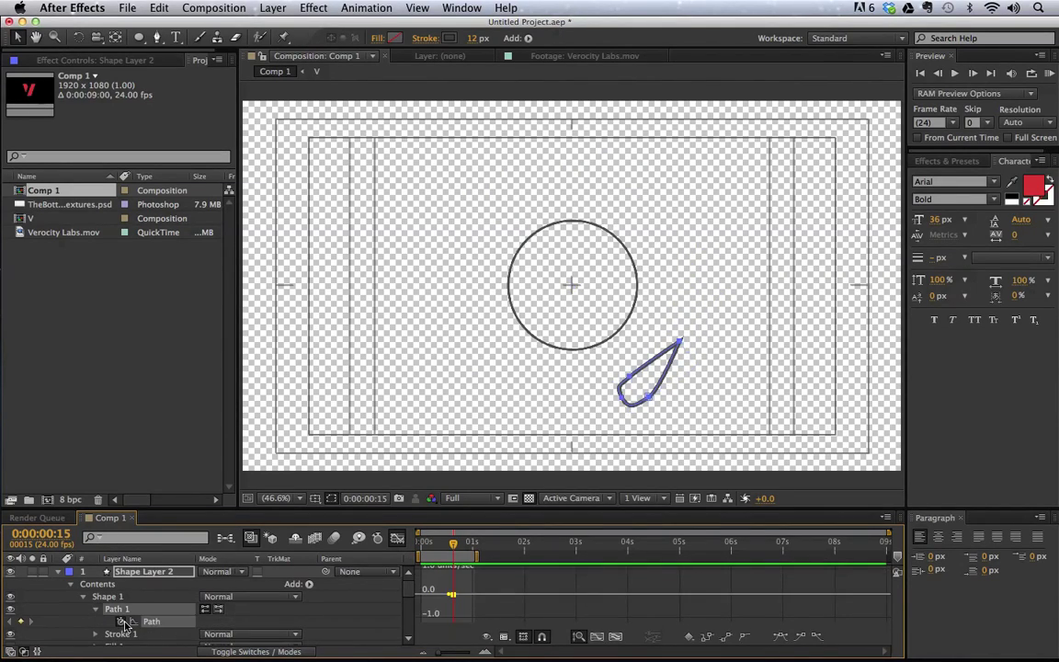
click(398, 540)
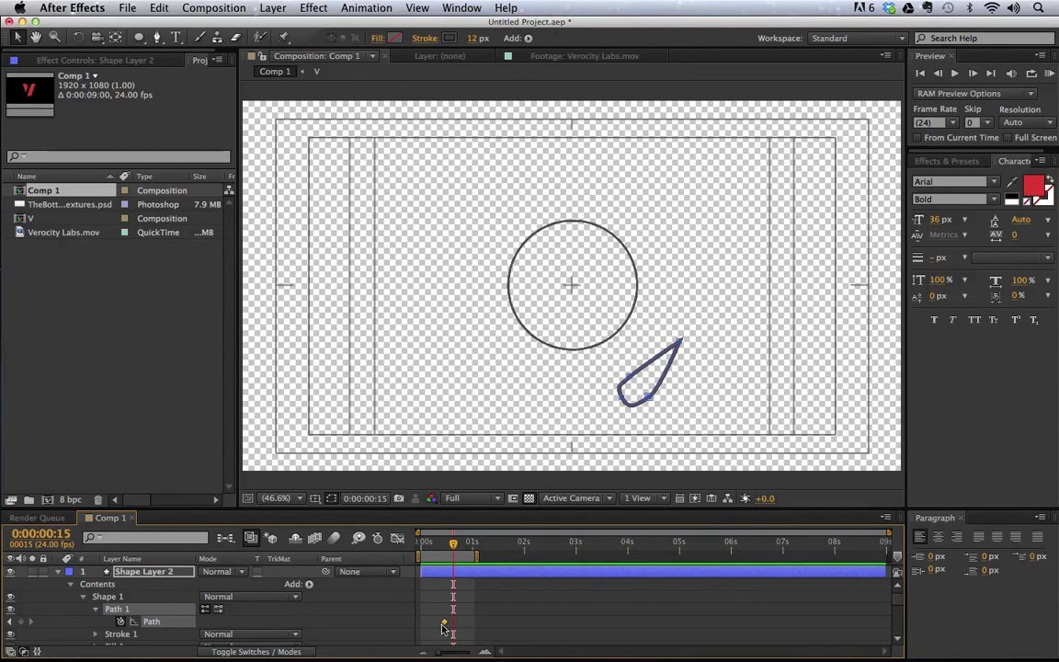
drag(452, 624, 421, 627)
click(475, 542)
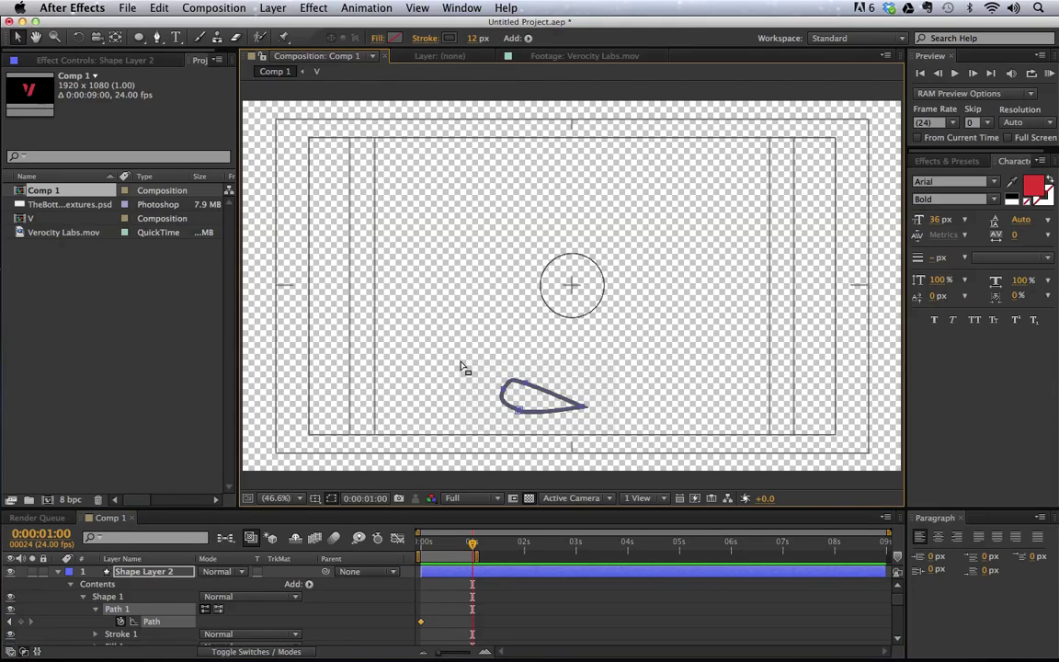
At 1s, move the teardrop onto the circle and pull its tip up and left
click(497, 392)
drag(504, 391, 540, 305)
key(period)
key(period)
key(period)
key(period)
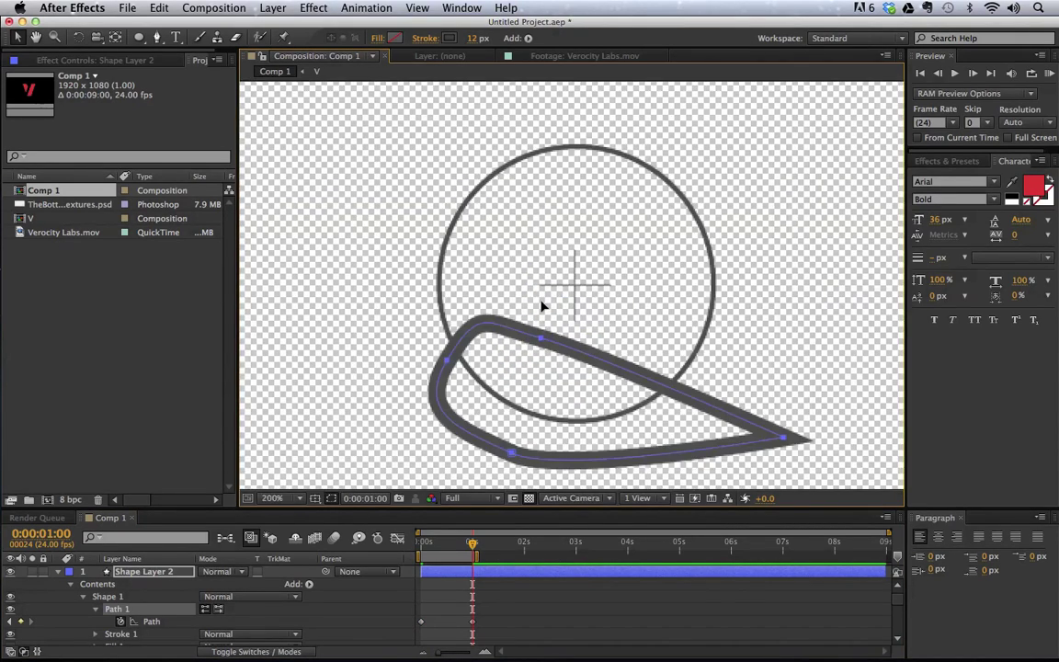
drag(782, 438, 701, 366)
click(510, 453)
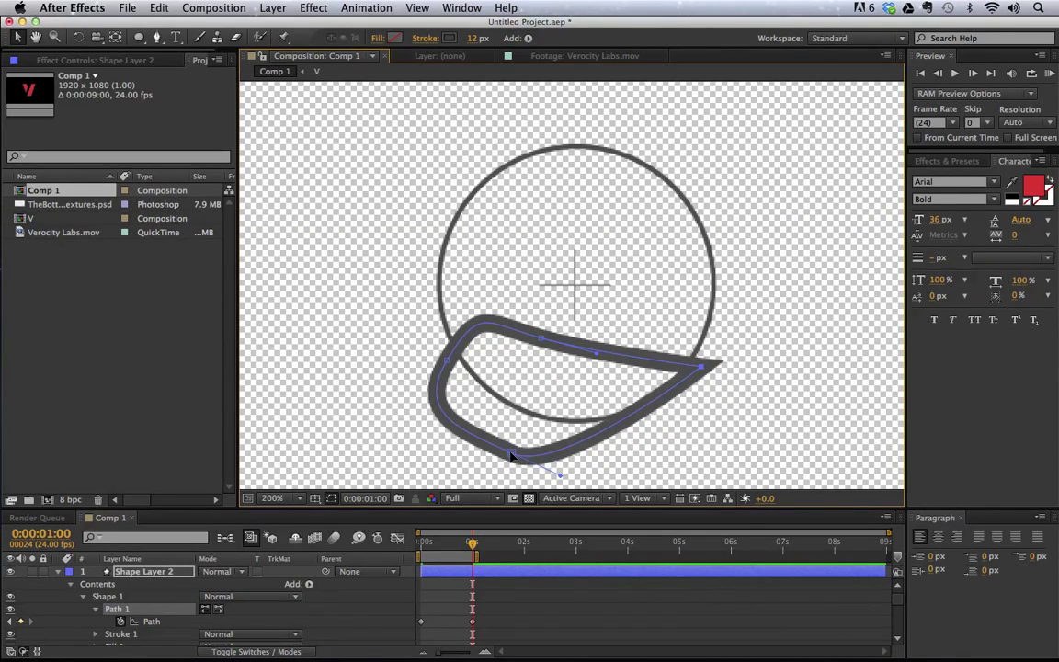
key(ctrl+z)
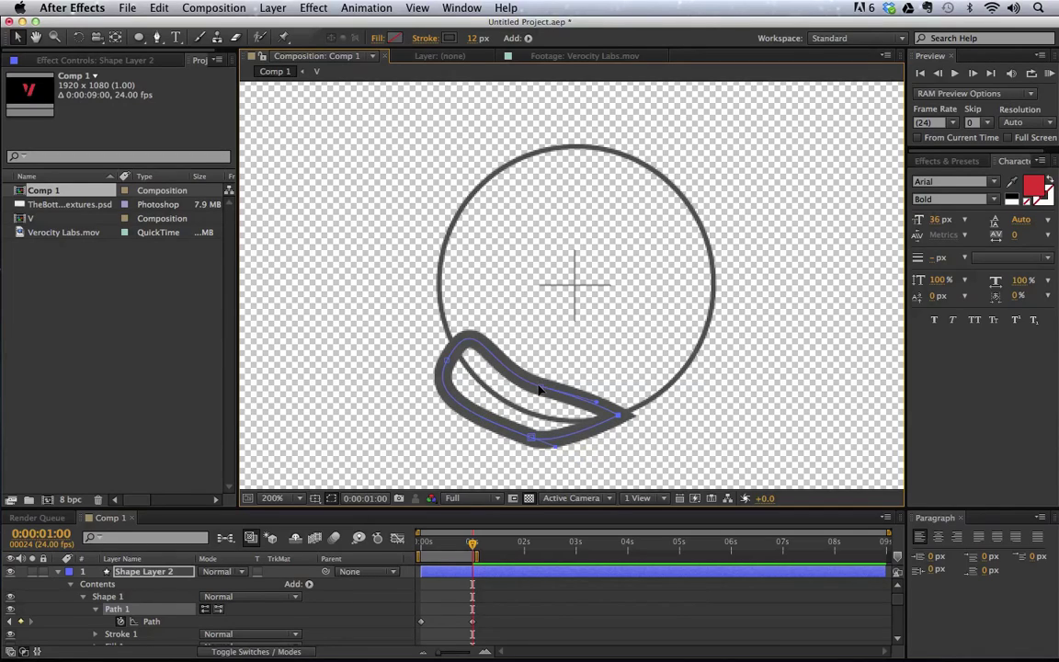
Bend the leaf's upper curve to hug the circle, then return to frame 12
drag(477, 307, 471, 323)
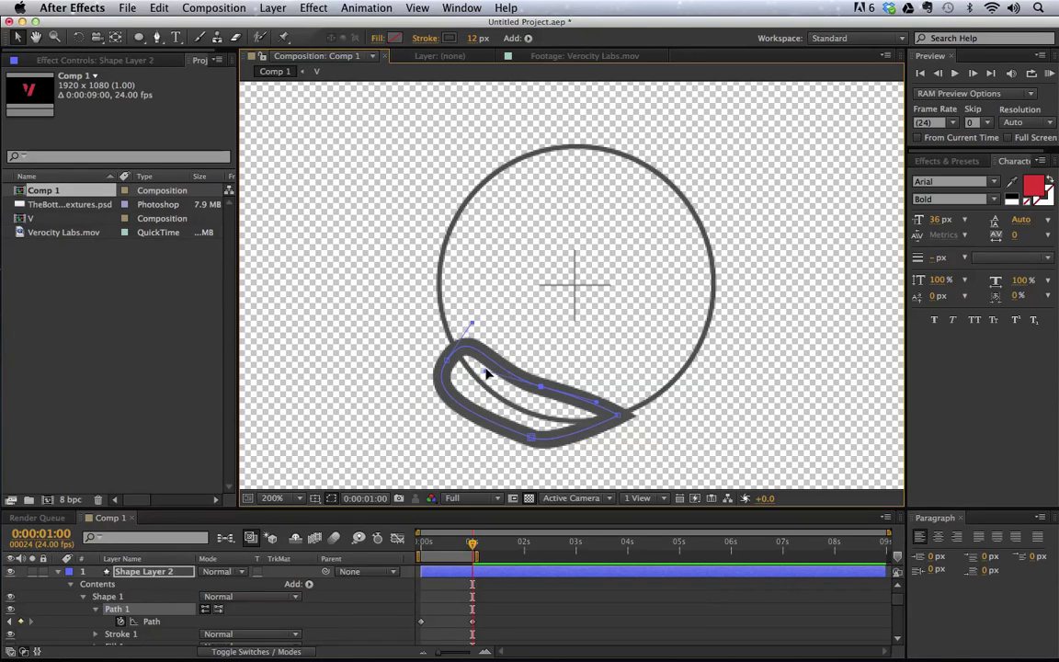
click(643, 591)
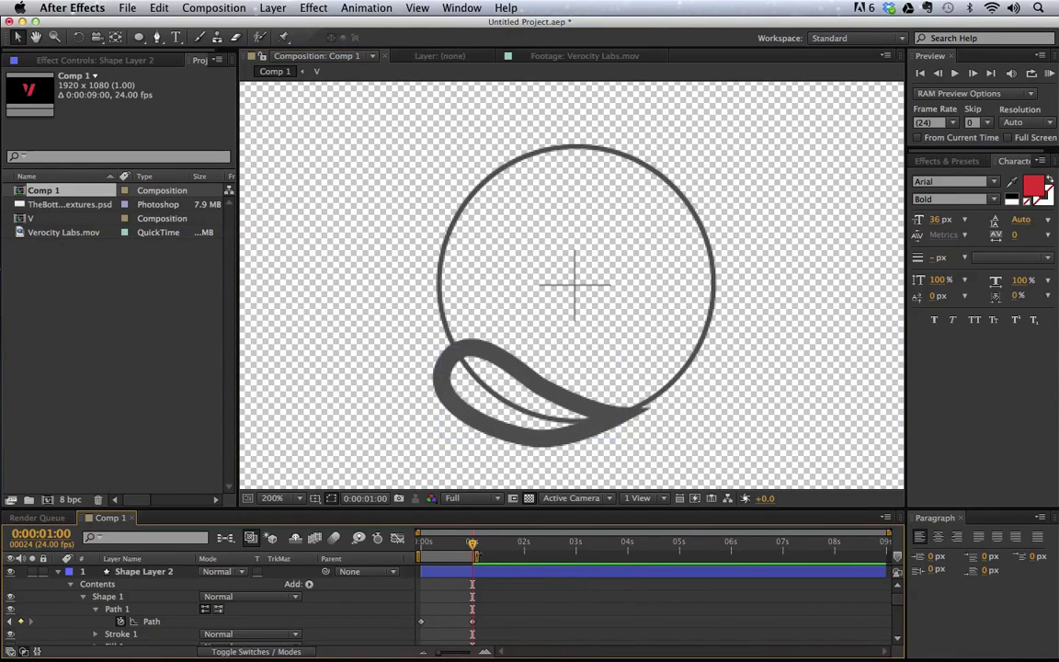
key(shift+slash)
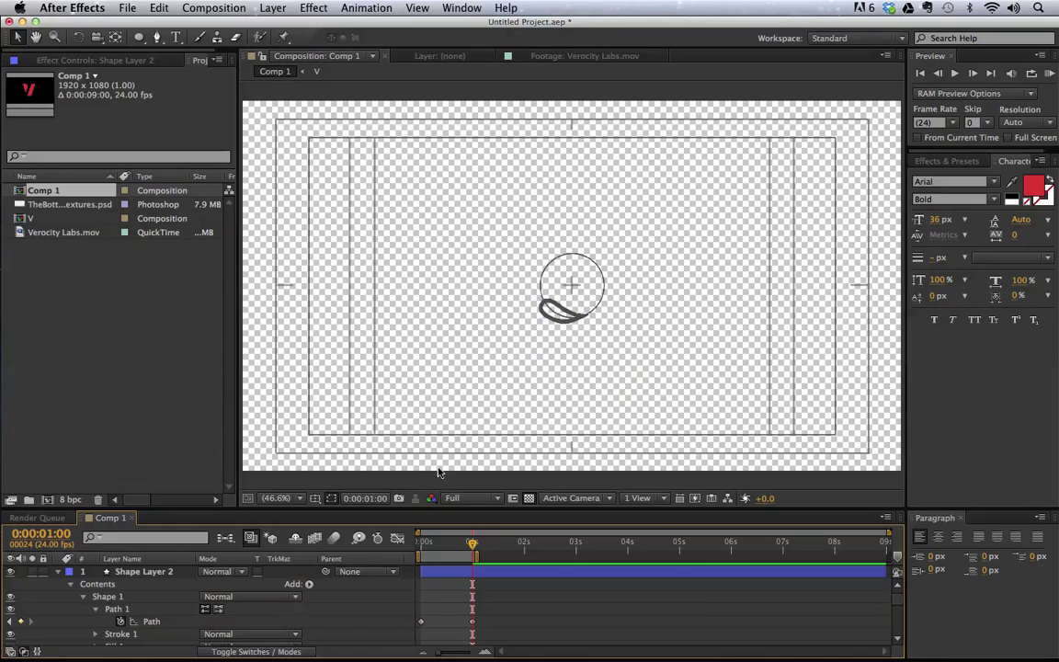
drag(453, 542, 446, 542)
drag(721, 314, 643, 336)
scroll(660, 358, up, 5)
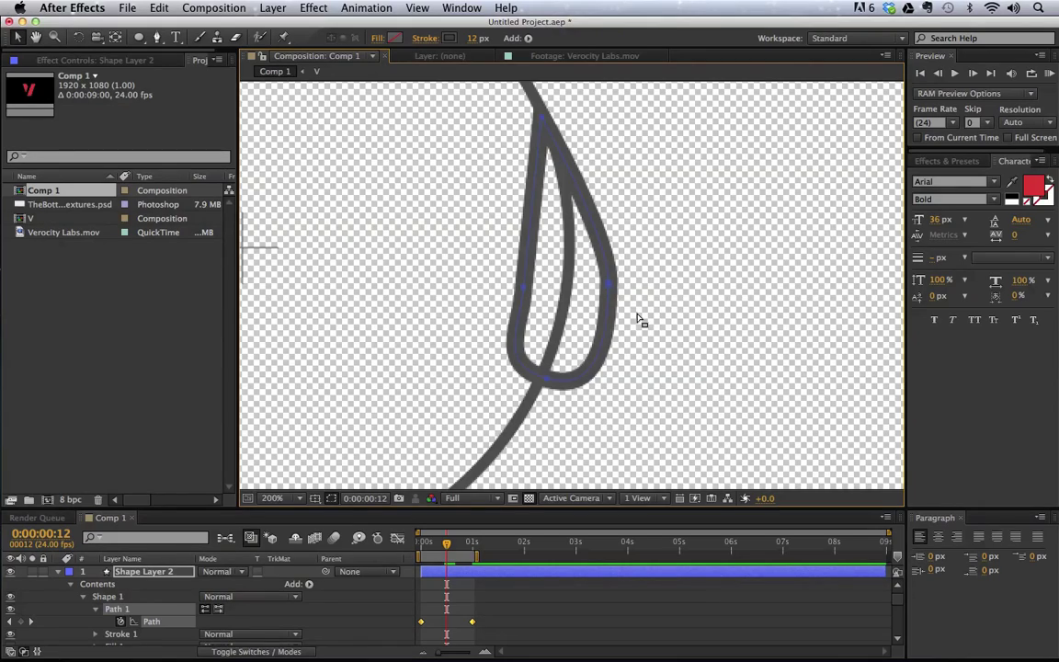
scroll(638, 318, down, 3)
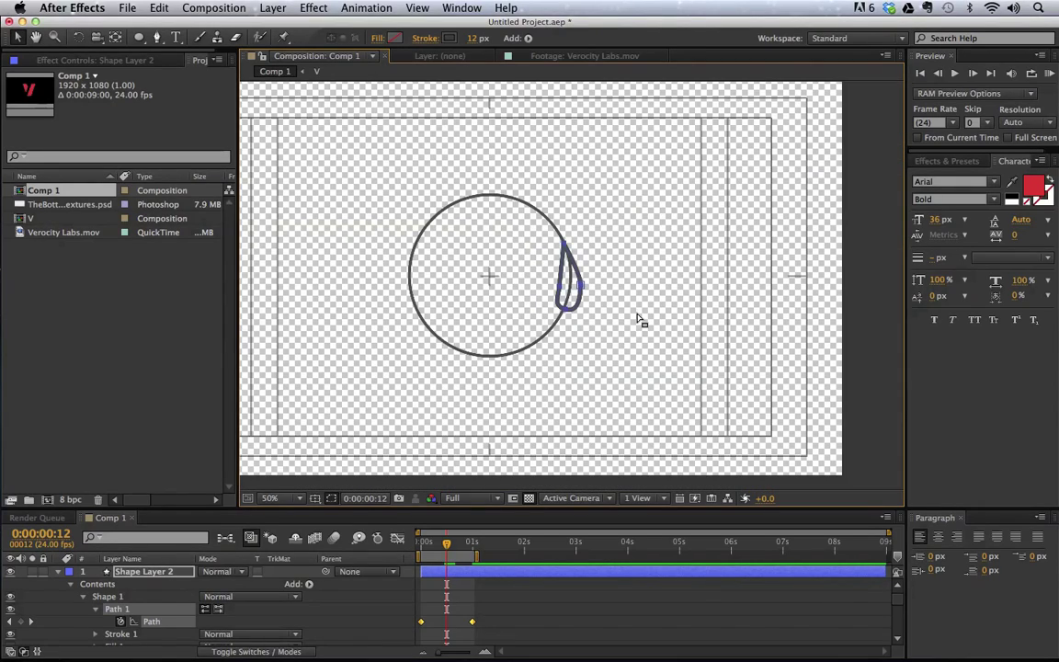
At frame 12, slide the leaf's top point along the circle and bulge its right edge outward
click(578, 257)
drag(564, 245, 541, 207)
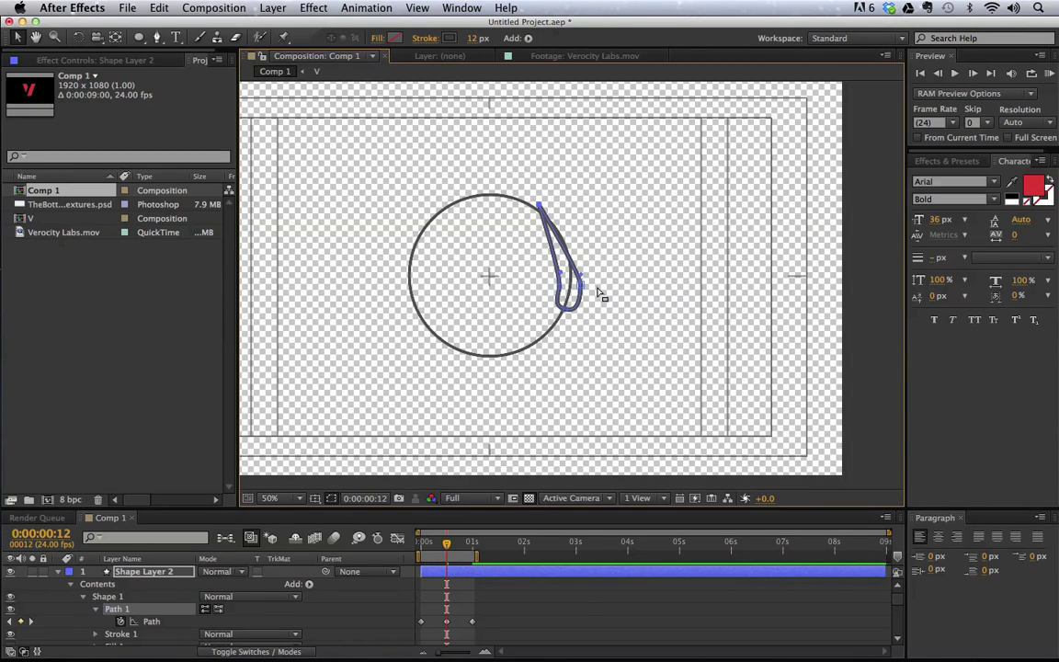
drag(582, 278, 593, 243)
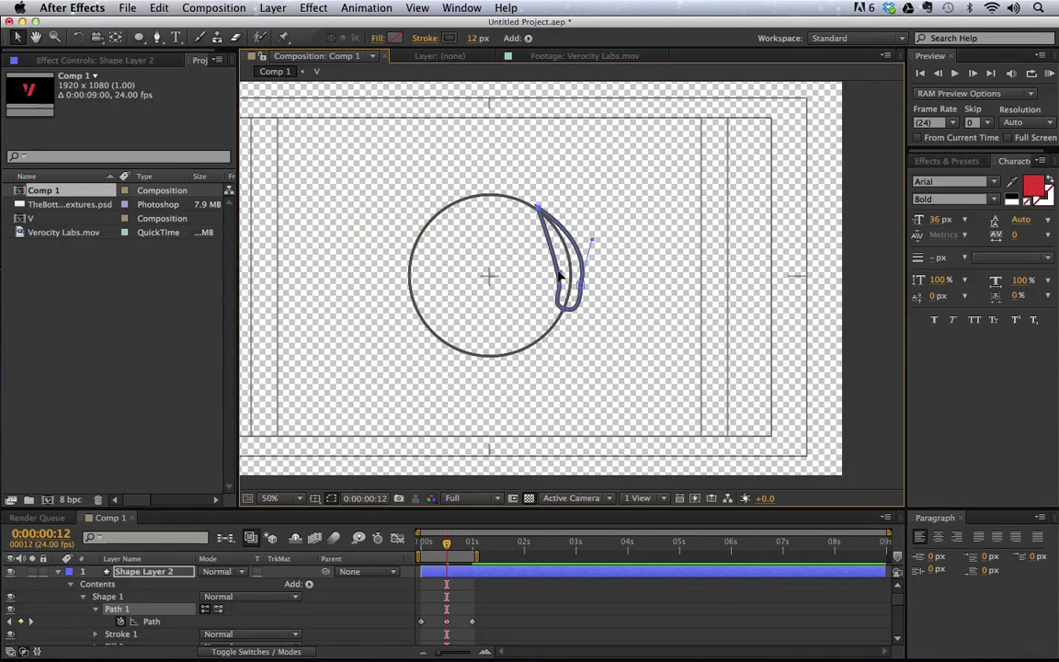
scroll(558, 275, up, 2)
At frame 18, fold the leaf into a loop at the circle's bottom and preview it
key(Page_Down)
key(Page_Down)
key(Page_Down)
key(Page_Down)
key(Page_Down)
key(Page_Down)
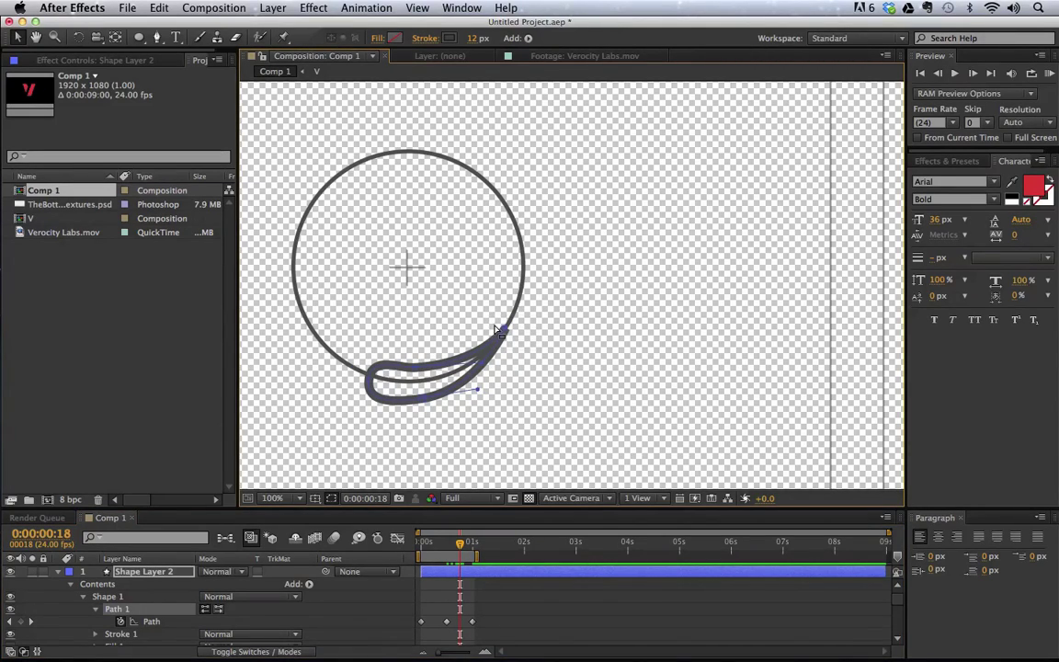
drag(508, 328, 457, 374)
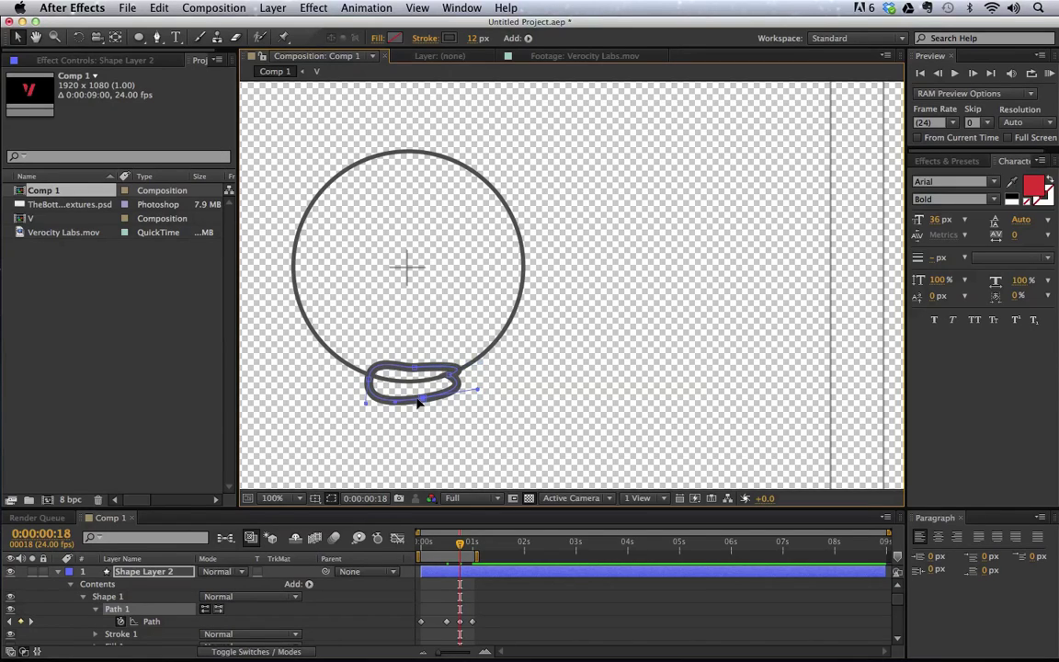
key(space)
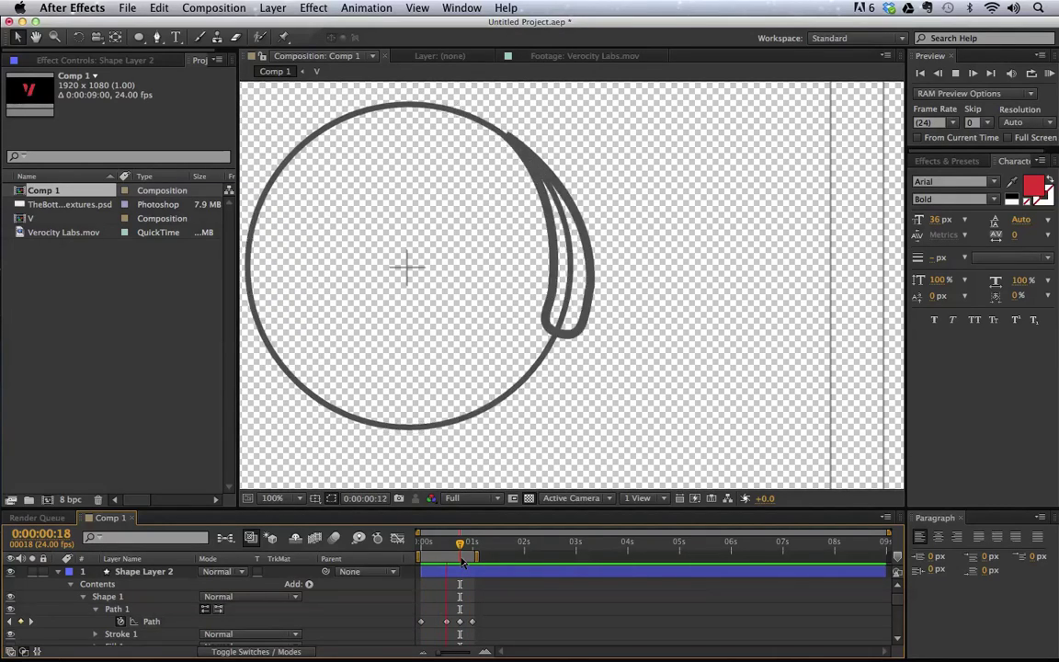
key(shift+slash)
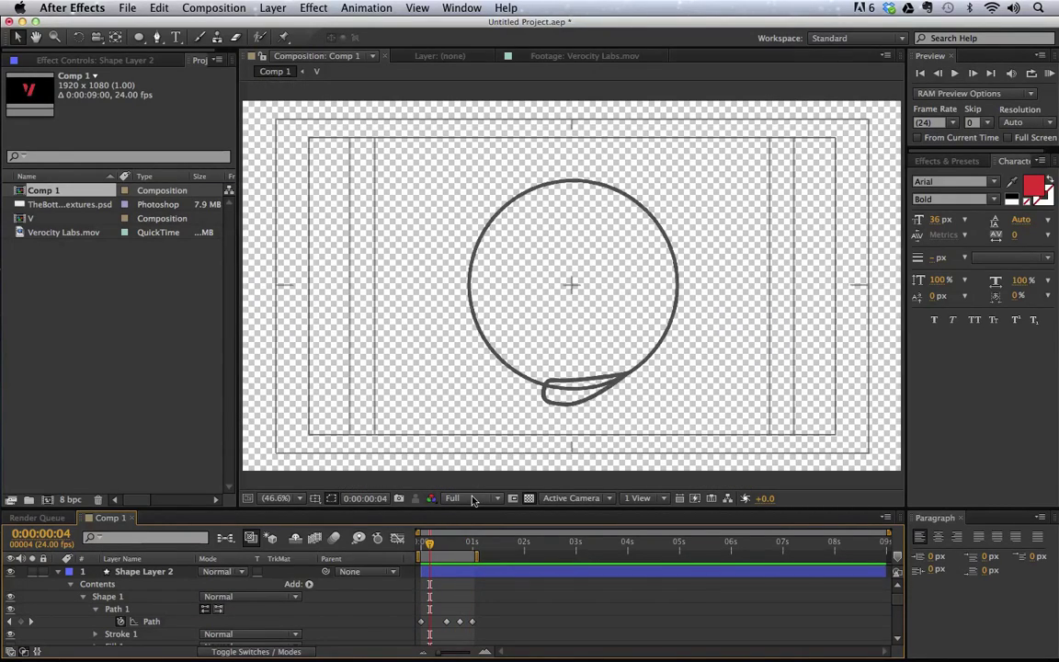
key(space)
Collapse the leaf layer and delete the guide circle layer
click(150, 572)
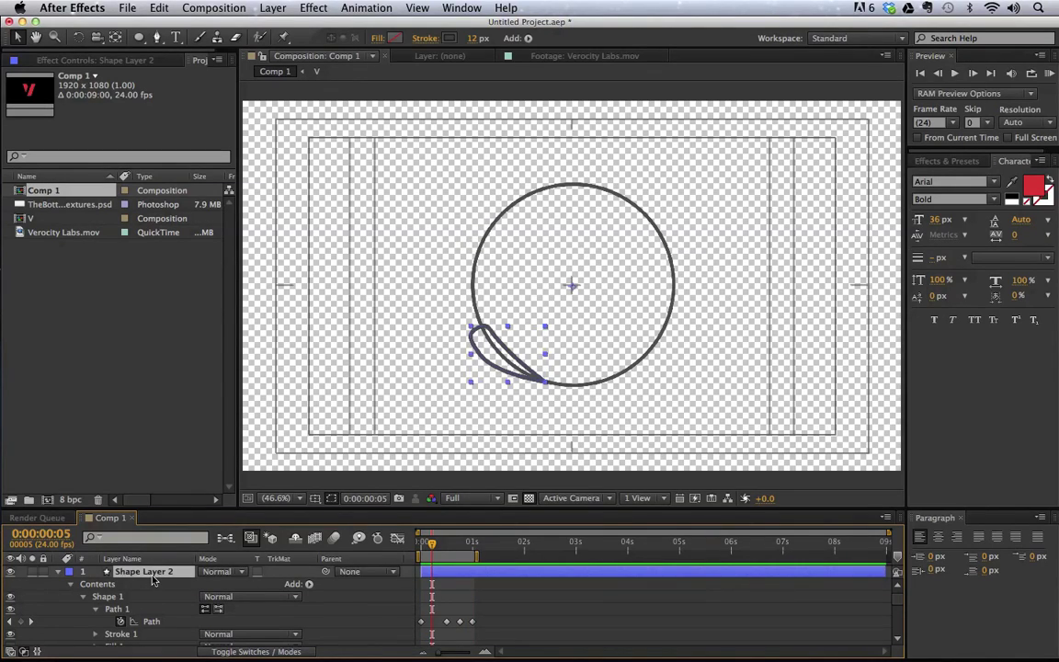
click(57, 578)
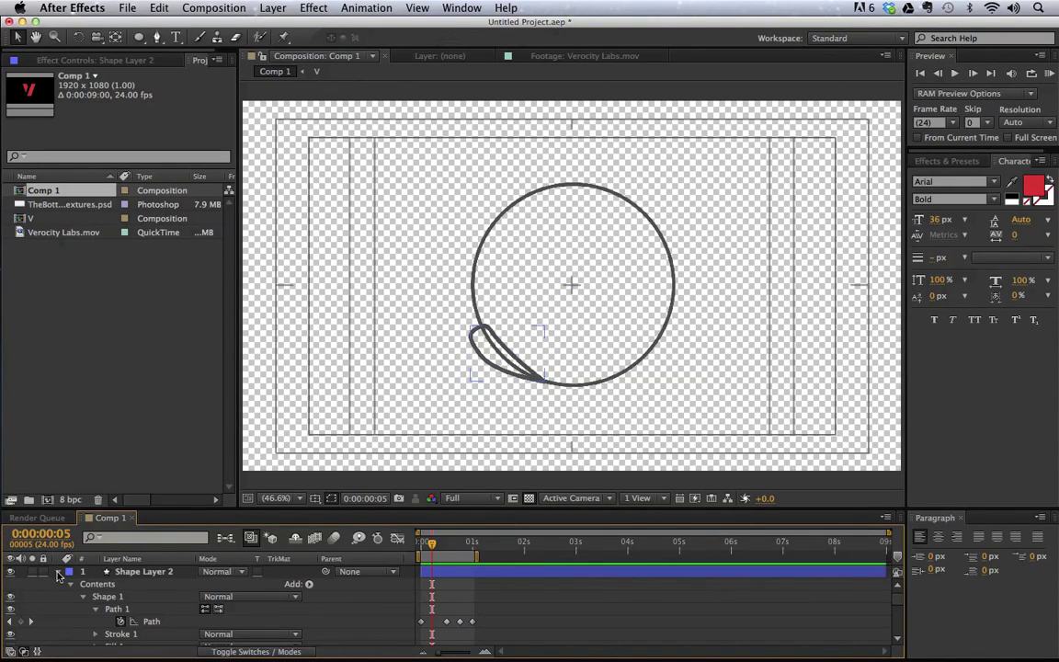
click(57, 572)
click(137, 584)
key(Delete)
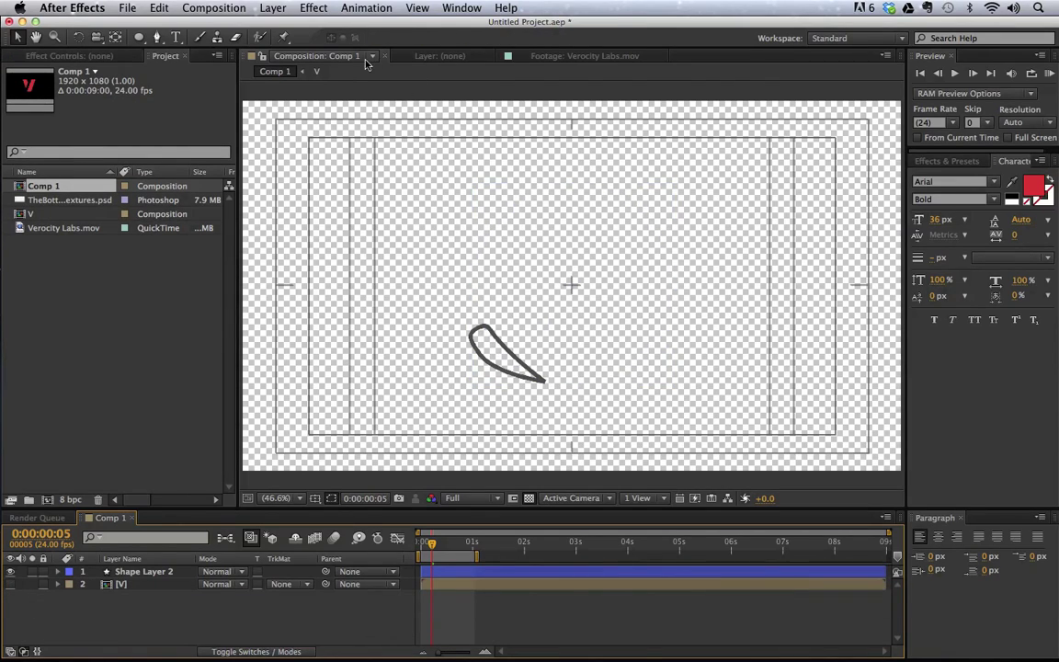
key(super+Down)
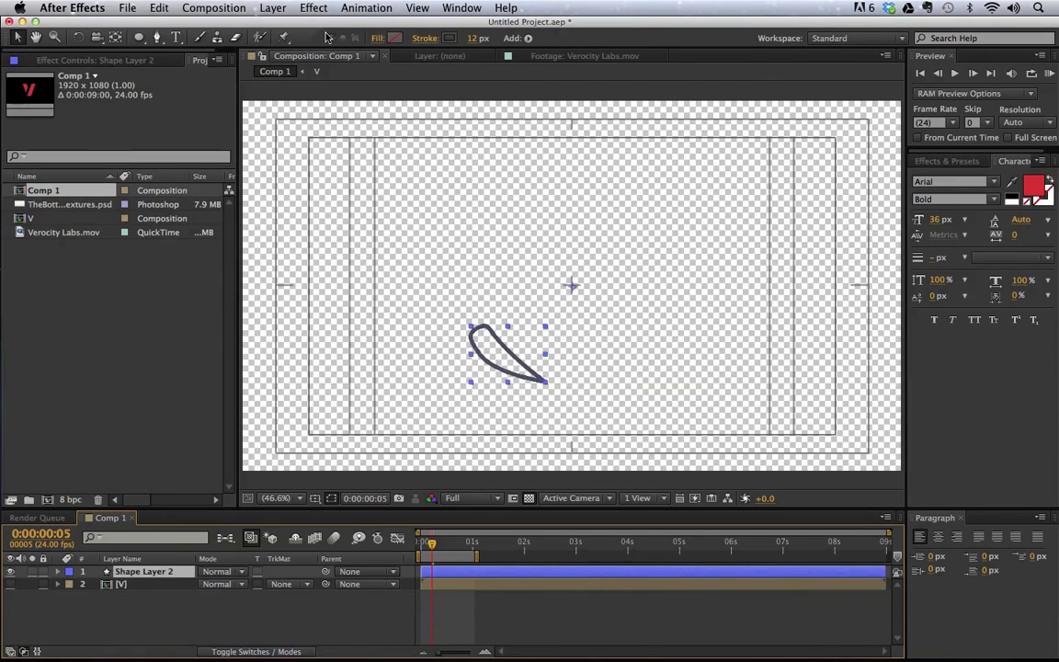
Fill the leaf yellow with no stroke and preview its animation
click(394, 37)
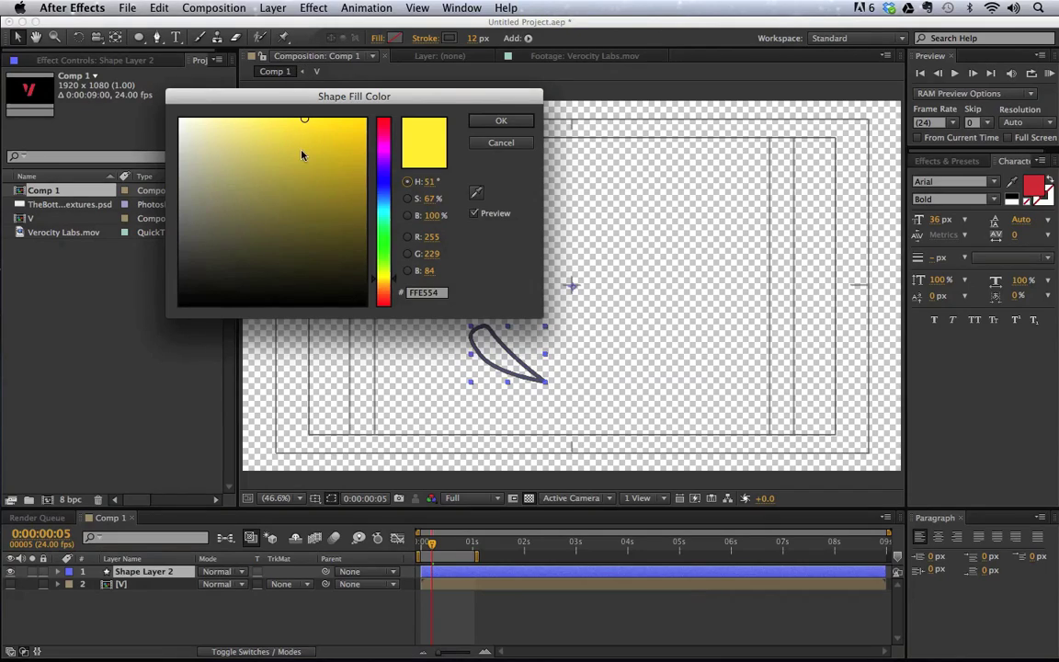
click(501, 120)
click(431, 40)
click(498, 371)
click(616, 385)
key(space)
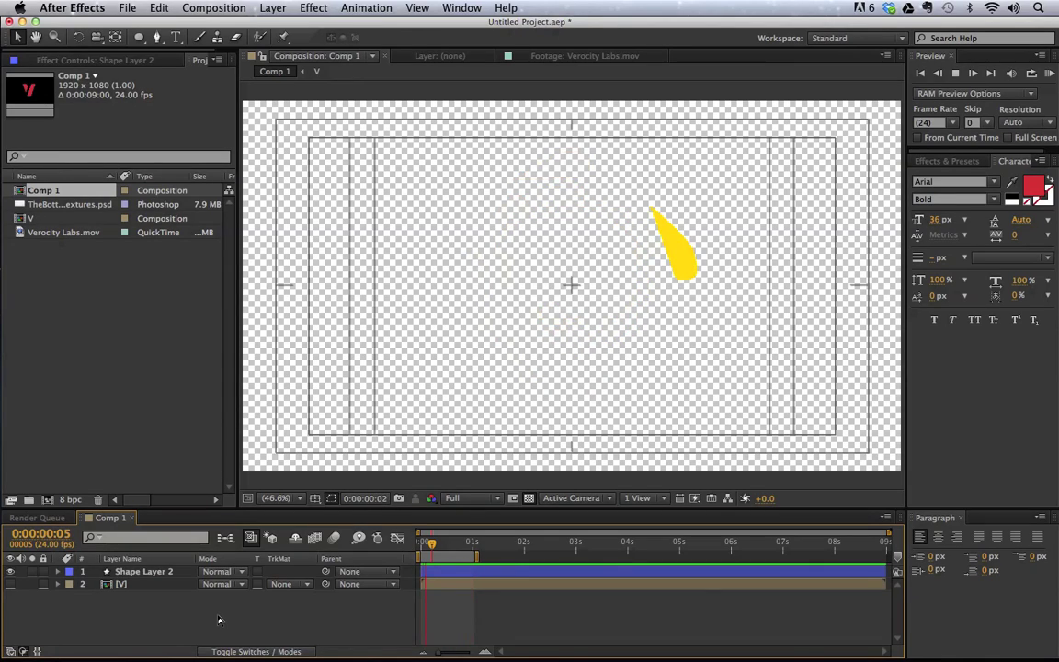
key(space)
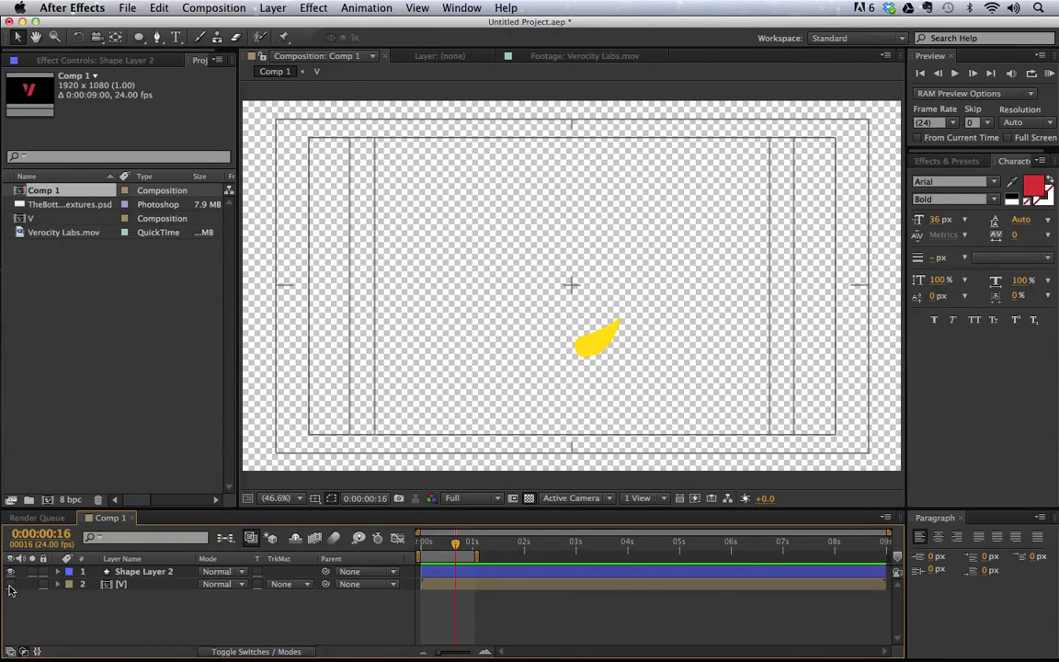
Show the V layer again and shift its start later to around frame 15
click(10, 585)
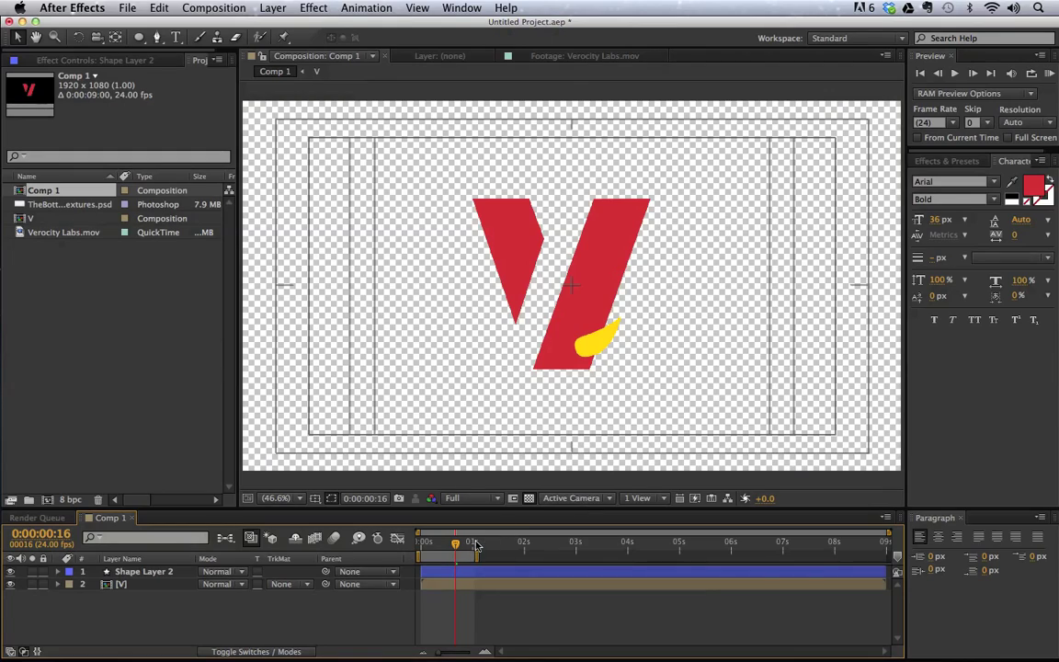
mouse_move(453, 549)
mouse_down()
mouse_move(423, 546)
mouse_move(452, 542)
mouse_up()
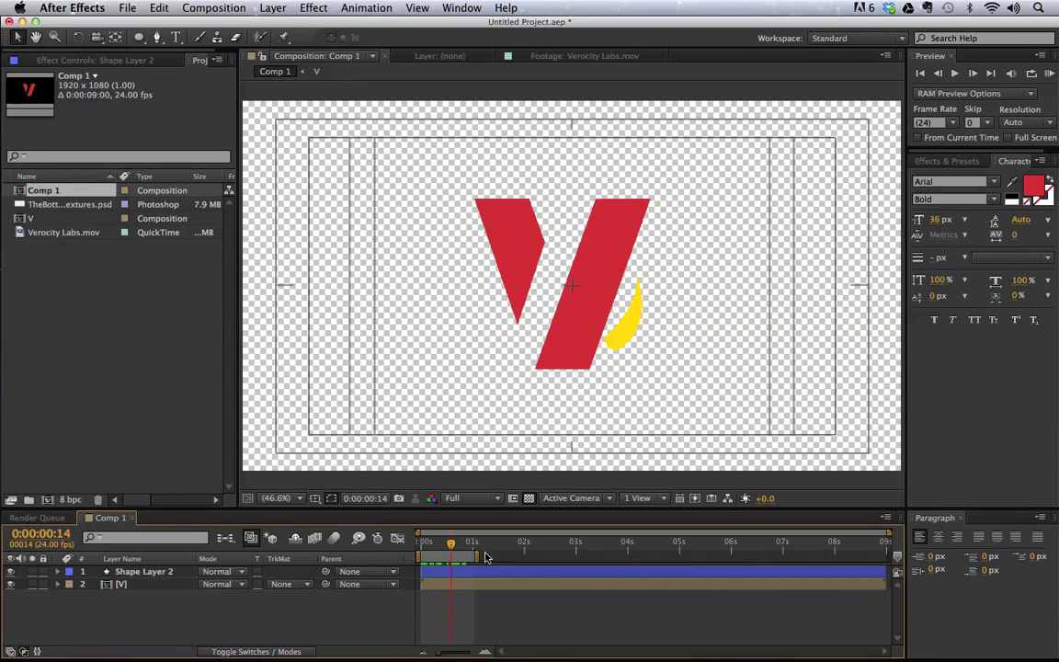
drag(471, 584, 499, 579)
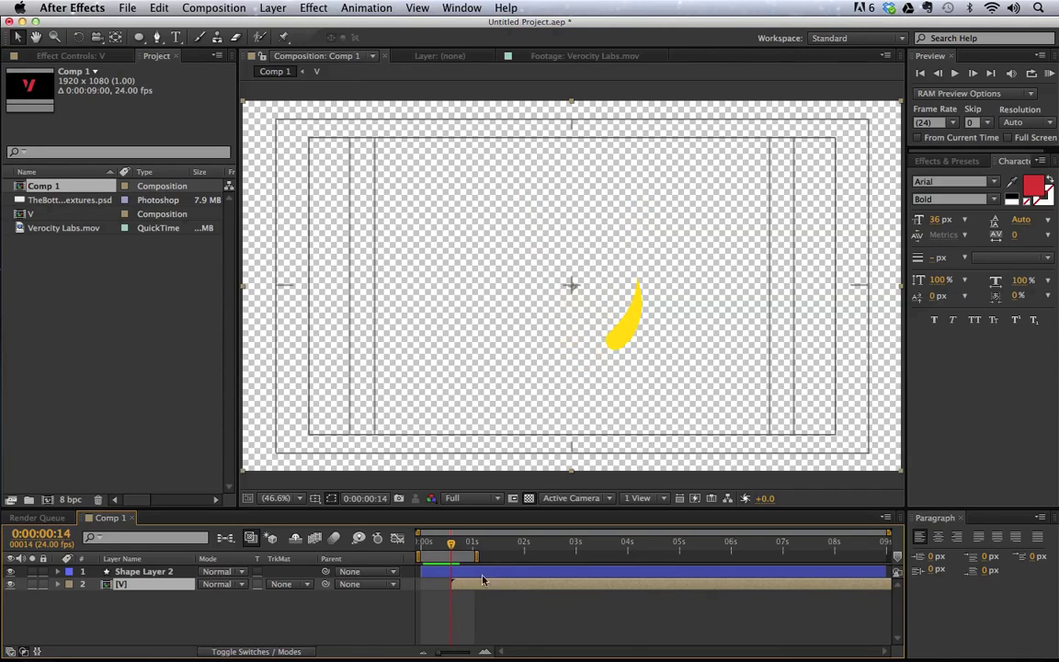
Keyframe the yellow shape's Position and nudge it down and right along the V's stroke
click(137, 572)
key(p)
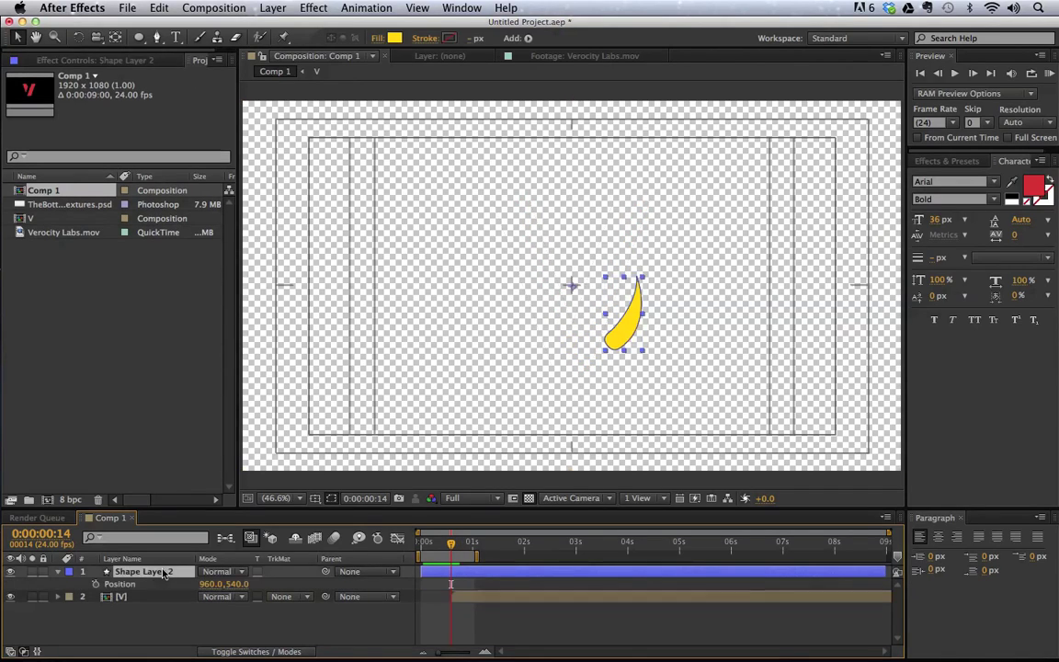
click(96, 584)
key(shift+Right)
key(shift+Right)
key(shift+Right)
key(shift+Right)
key(shift+Down)
key(shift+Down)
key(shift+Down)
key(shift+Down)
key(Page_Down)
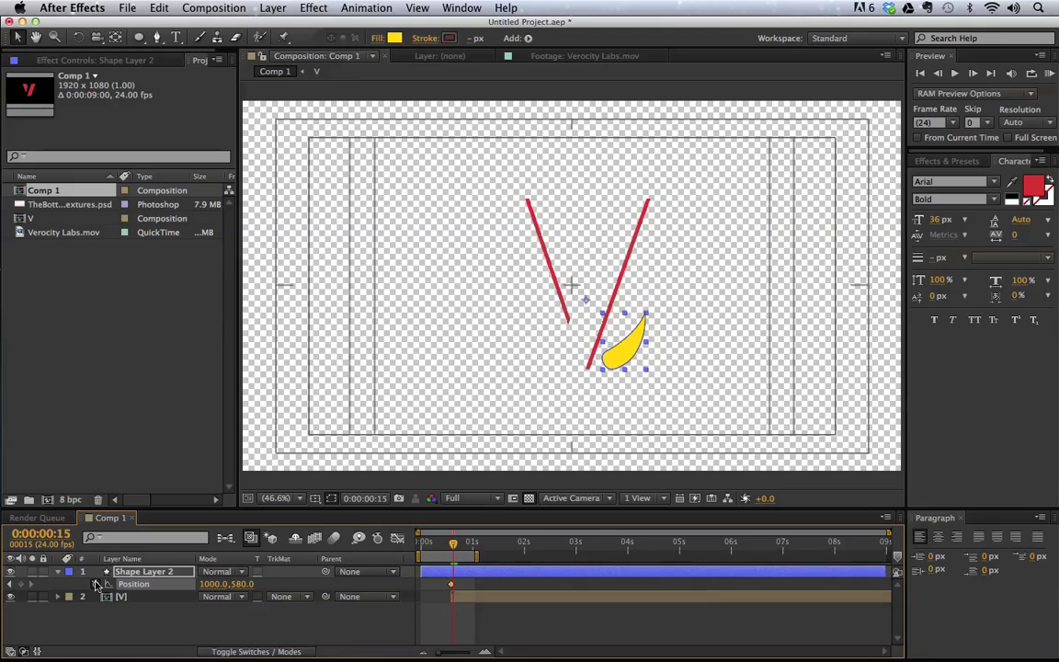
key(equal)
key(equal)
key(equal)
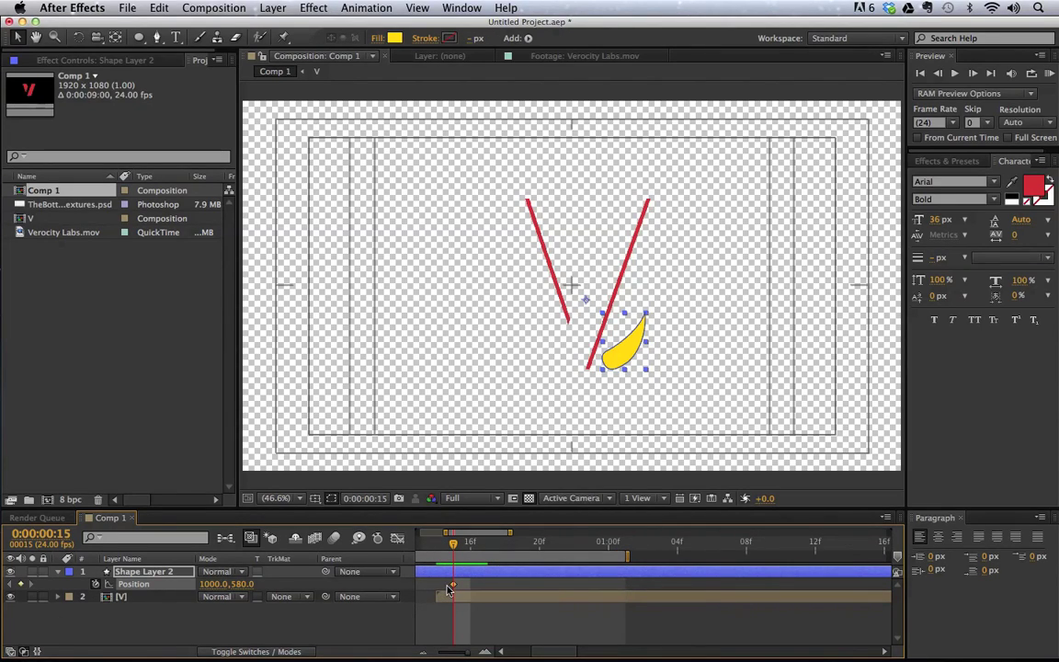
Add further Position nudges down the stroke on later frames, then place the layer beneath V
key(ctrl+z)
key(Right)
key(Right)
key(Right)
key(Right)
key(Right)
key(Right)
key(Right)
key(Right)
key(Right)
key(Right)
key(Right)
key(Right)
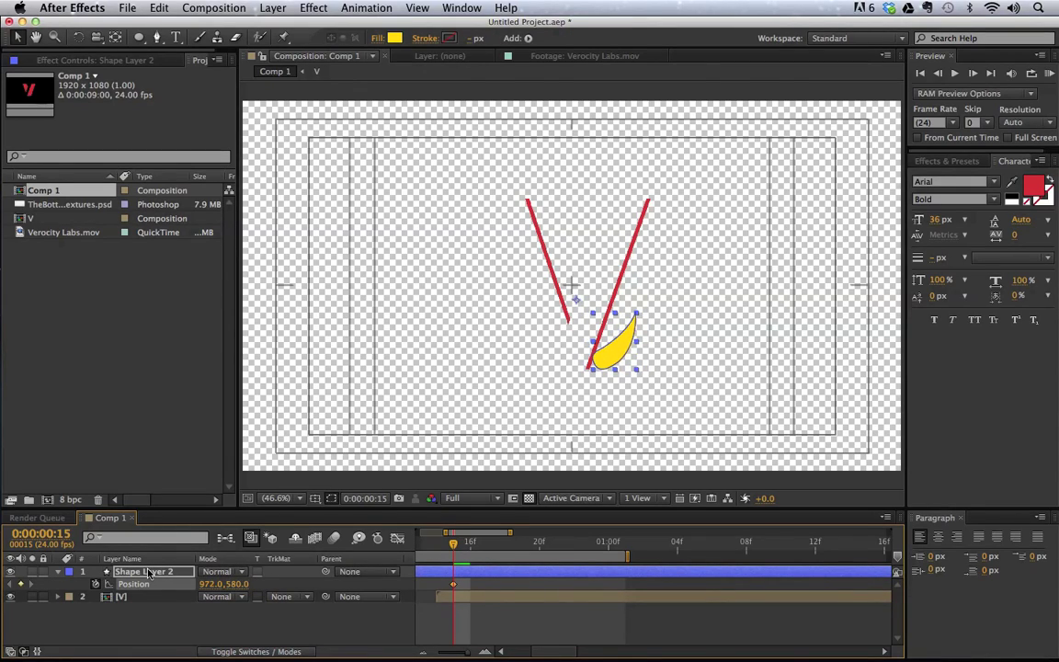
key(space)
key(space)
key(shift+Down)
key(shift+Down)
key(shift+Down)
key(shift+Down)
key(shift+Down)
key(shift+Down)
key(shift+Down)
key(shift+Down)
key(shift+Down)
key(shift+Down)
key(shift+Right)
key(shift+Right)
key(shift+Right)
key(shift+Right)
key(shift+Left)
key(shift+Left)
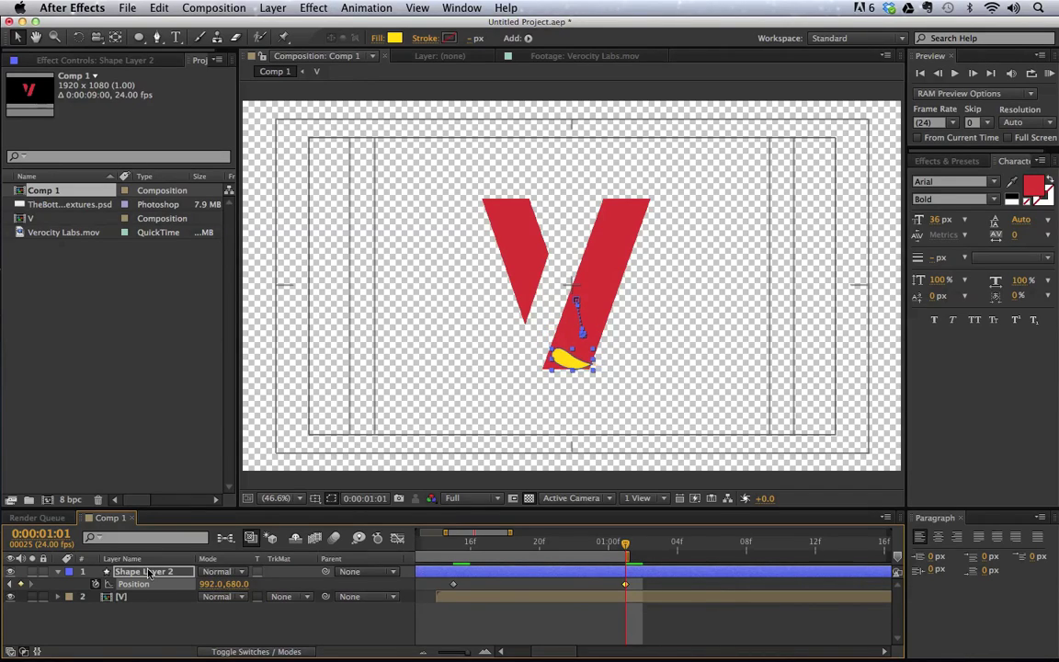
key(Page_Up)
key(Page_Up)
key(Page_Up)
key(Page_Up)
key(Page_Up)
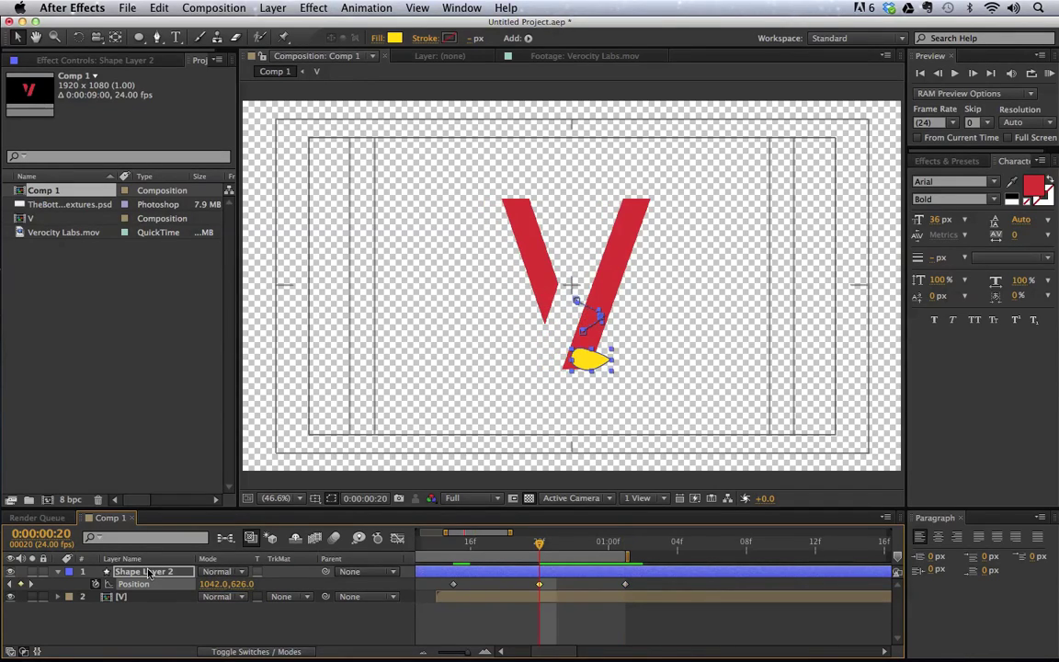
key(space)
key(space)
key(super+bracketleft)
key(space)
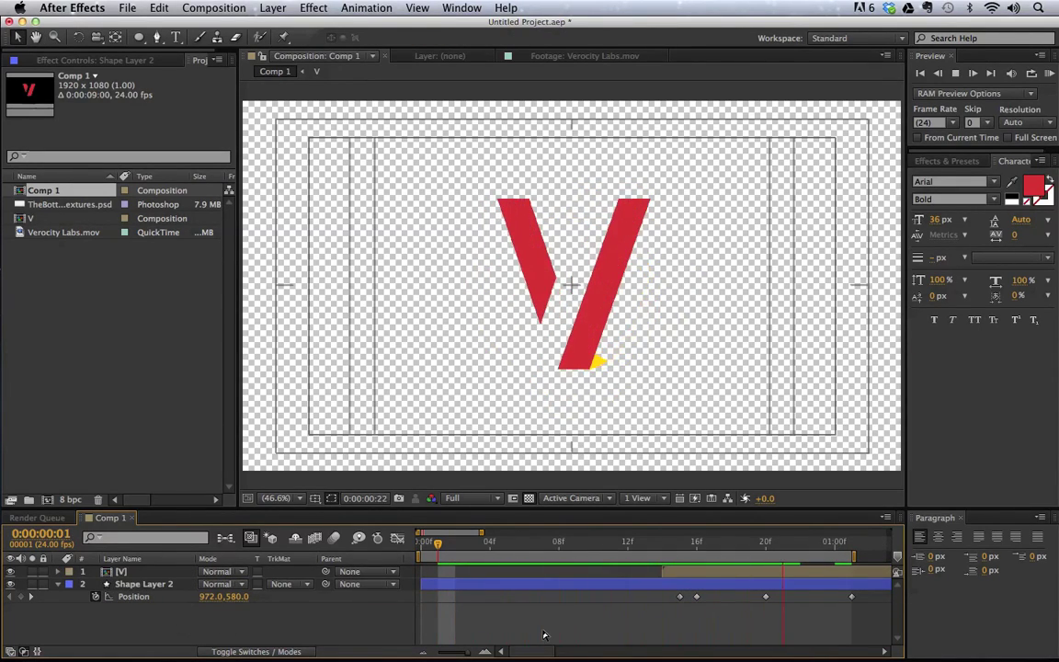
Pre-compose the V and yellow shape layers into a precomp named 'Animation'
click(138, 583)
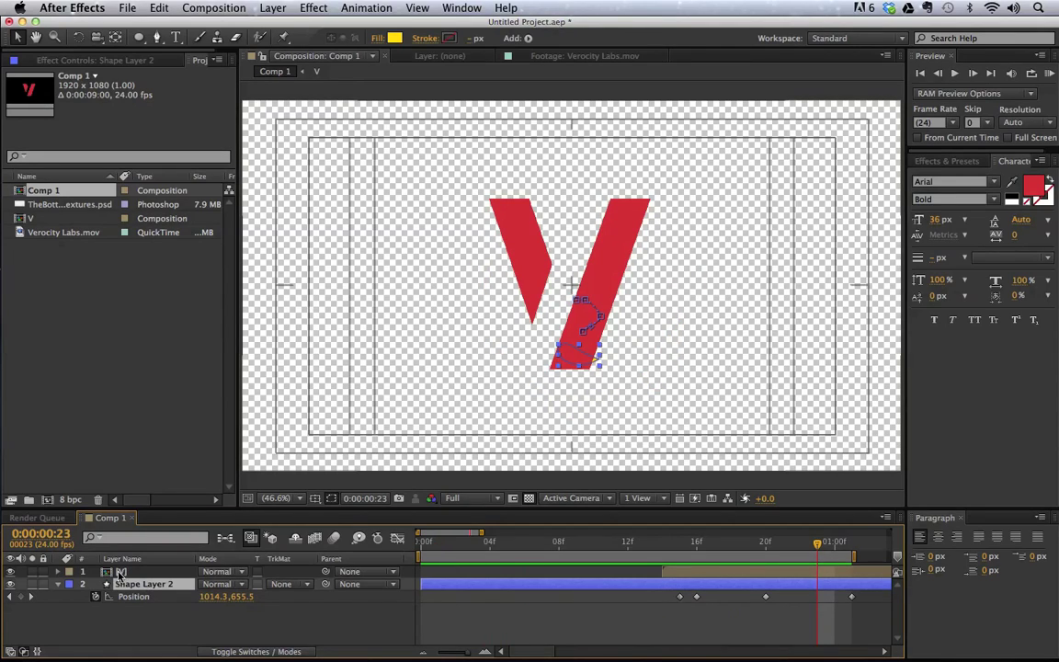
shift+click(121, 572)
key(super+shift+c)
text(Animation)
key(Return)
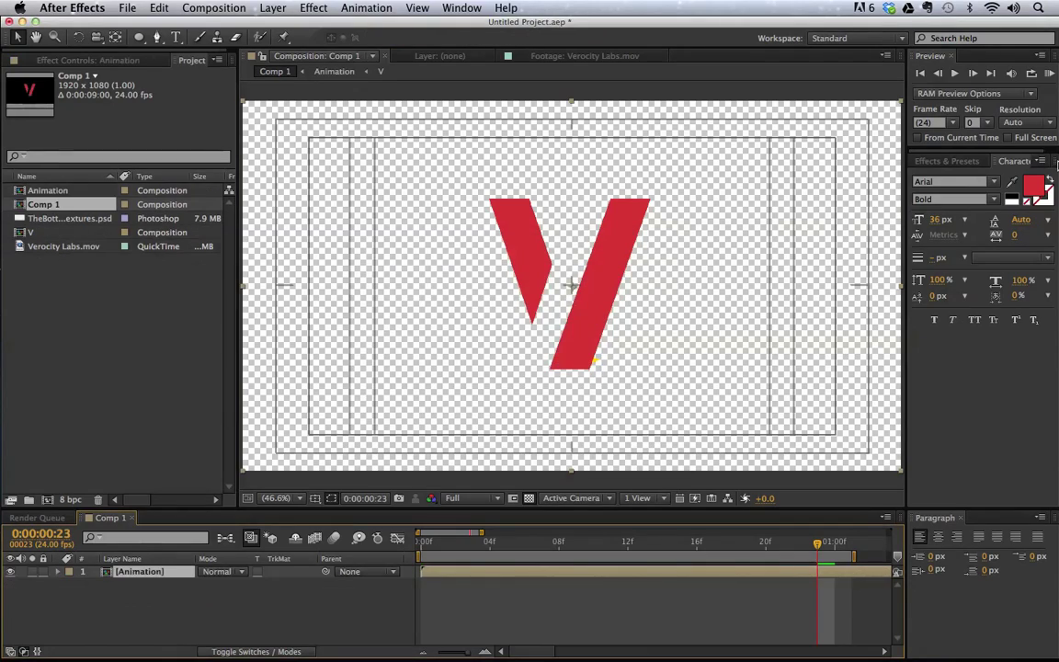
Apply a Fill effect to the Animation layer with a dark grey colour
click(980, 163)
click(964, 177)
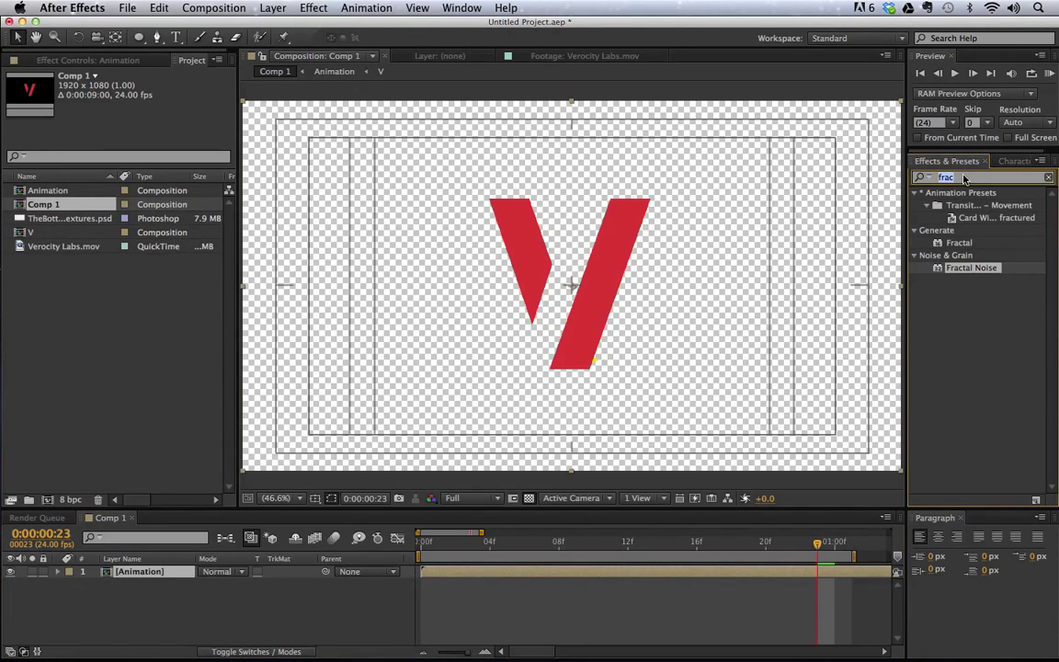
text(fill)
drag(952, 267, 825, 582)
click(137, 125)
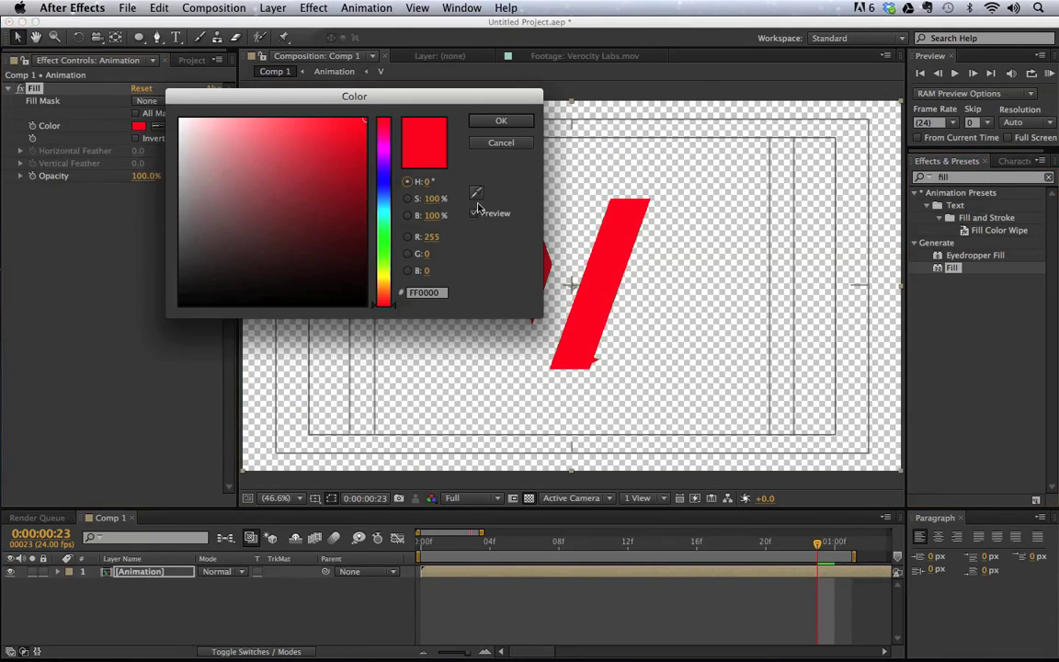
mouse_move(285, 213)
mouse_down()
mouse_move(228, 118)
mouse_move(203, 245)
mouse_move(182, 257)
mouse_move(189, 229)
mouse_up()
key(Return)
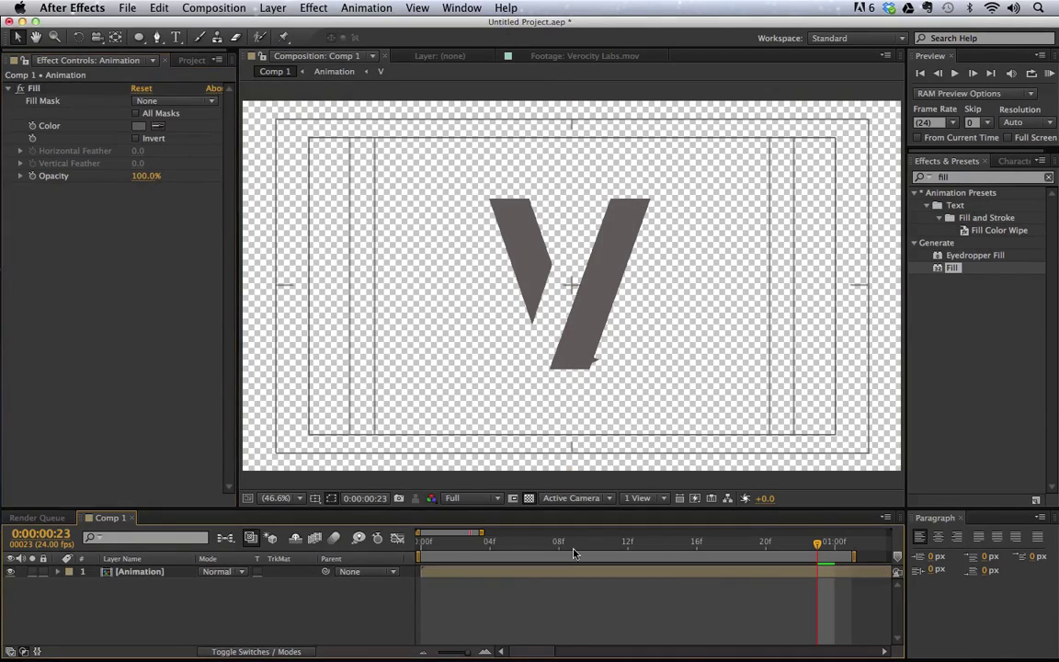
mouse_move(818, 542)
mouse_down()
mouse_move(567, 542)
mouse_move(819, 541)
mouse_up()
click(192, 60)
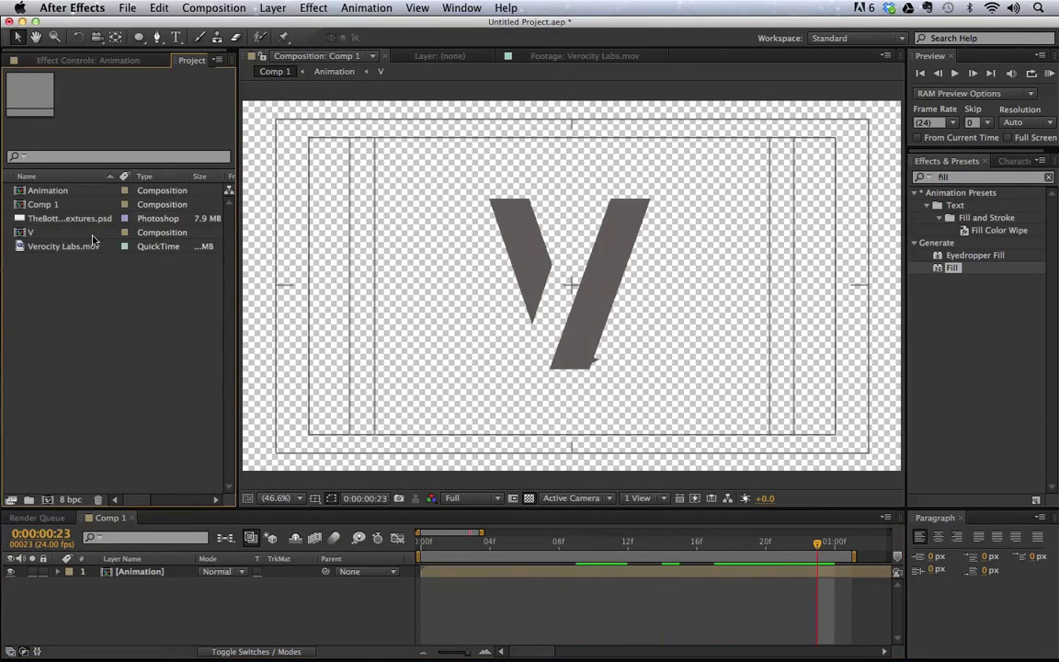
Add TheBottomLineTextures.psd beneath the Animation layer and preview the logo over it
click(71, 218)
drag(216, 596, 218, 588)
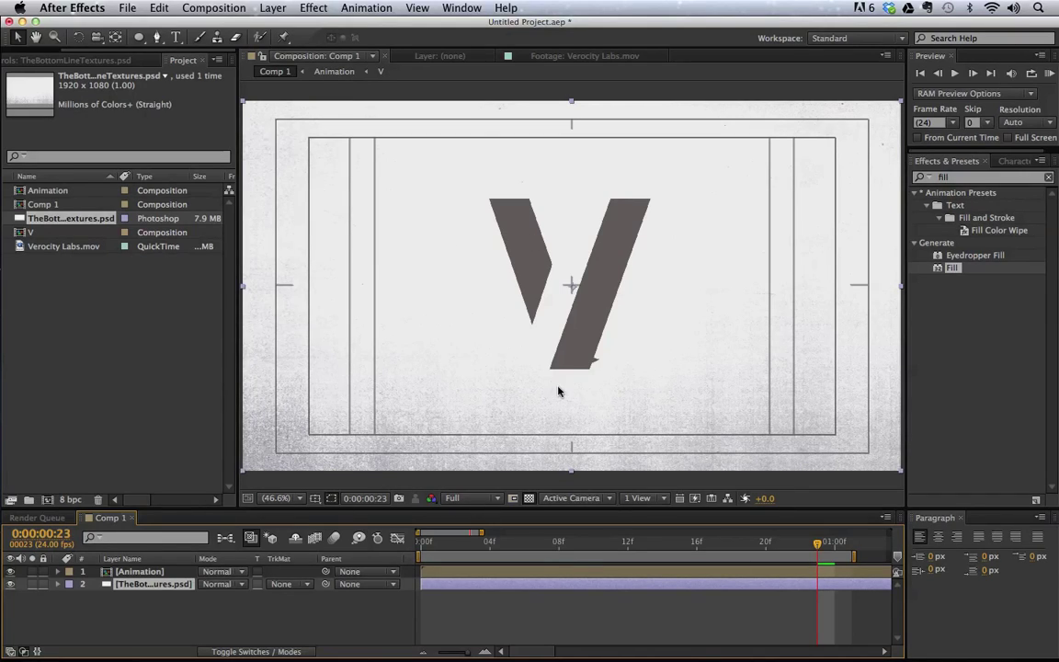
click(221, 616)
key(space)
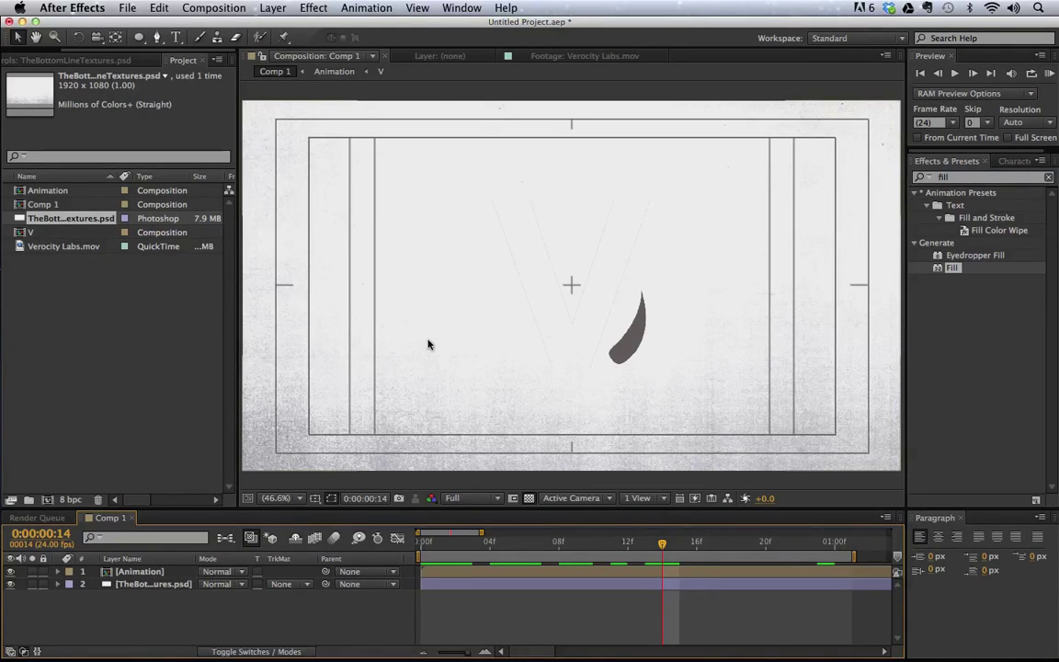
Create a new solid layer named 'Film Grain'
key(super+y)
text(Fil)
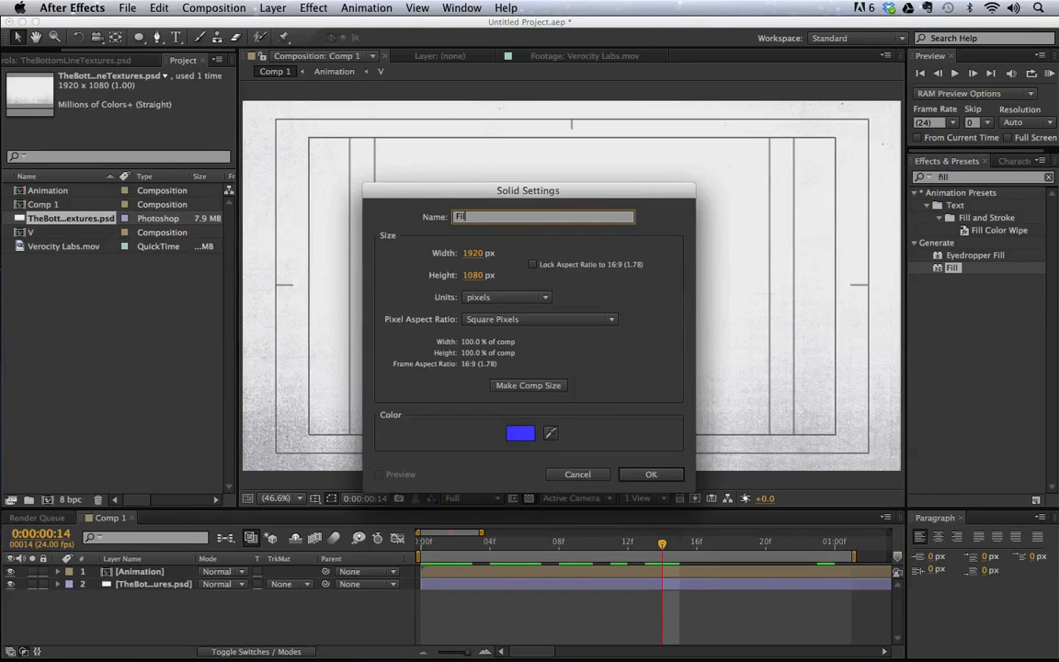
text(m Grain)
key(Return)
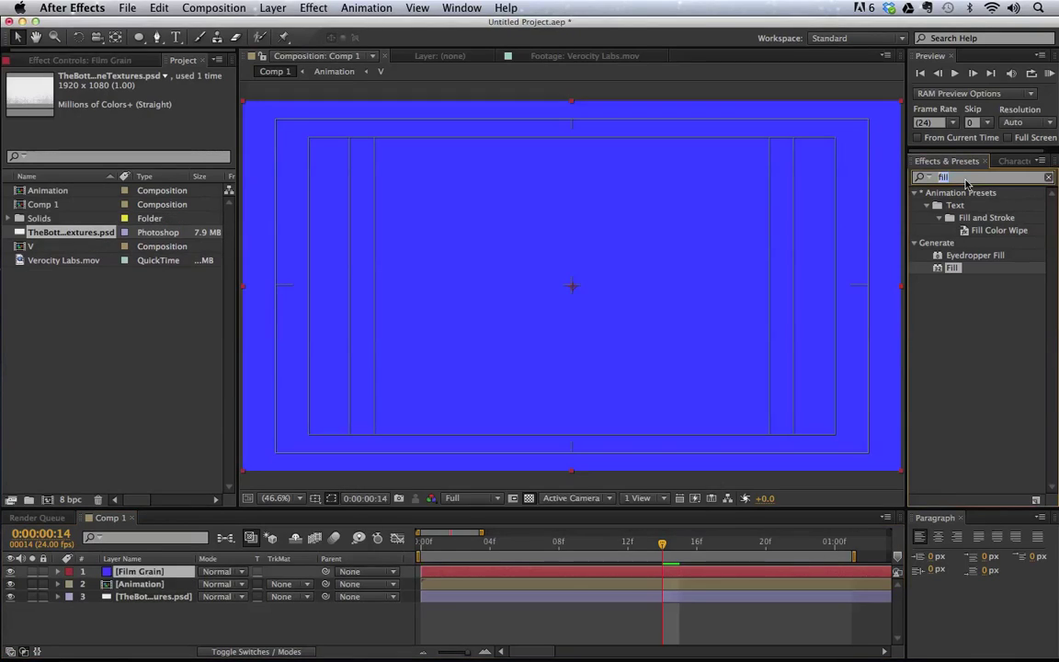
Apply Fractal Noise with Contrast 450 and Brightness 250, and expand its Evolution Options
text(fract)
drag(970, 267, 651, 316)
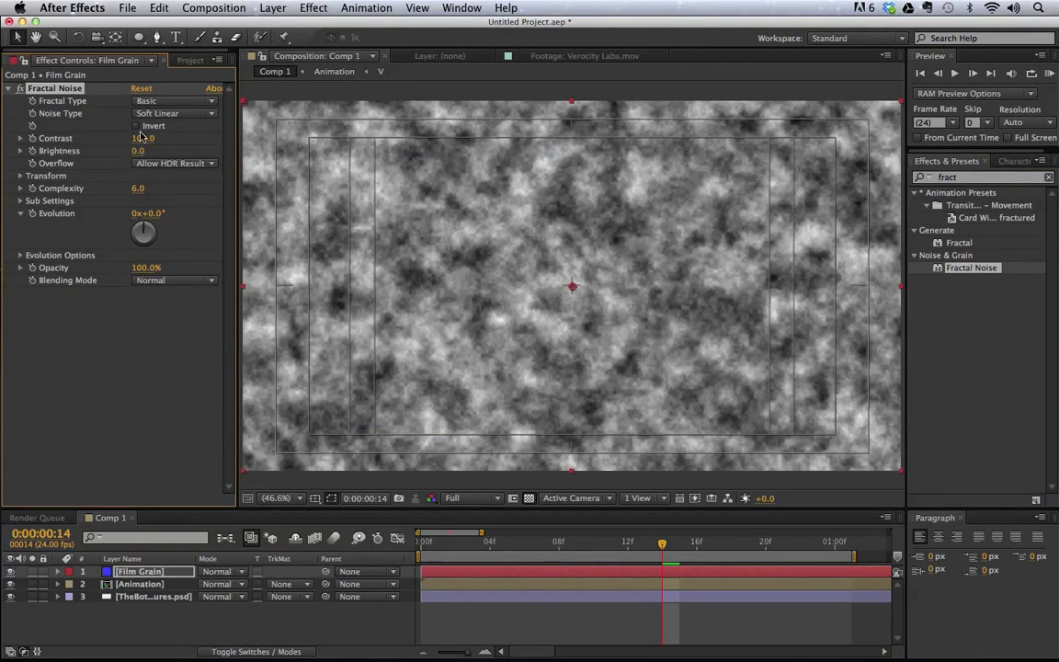
click(143, 139)
key(Return)
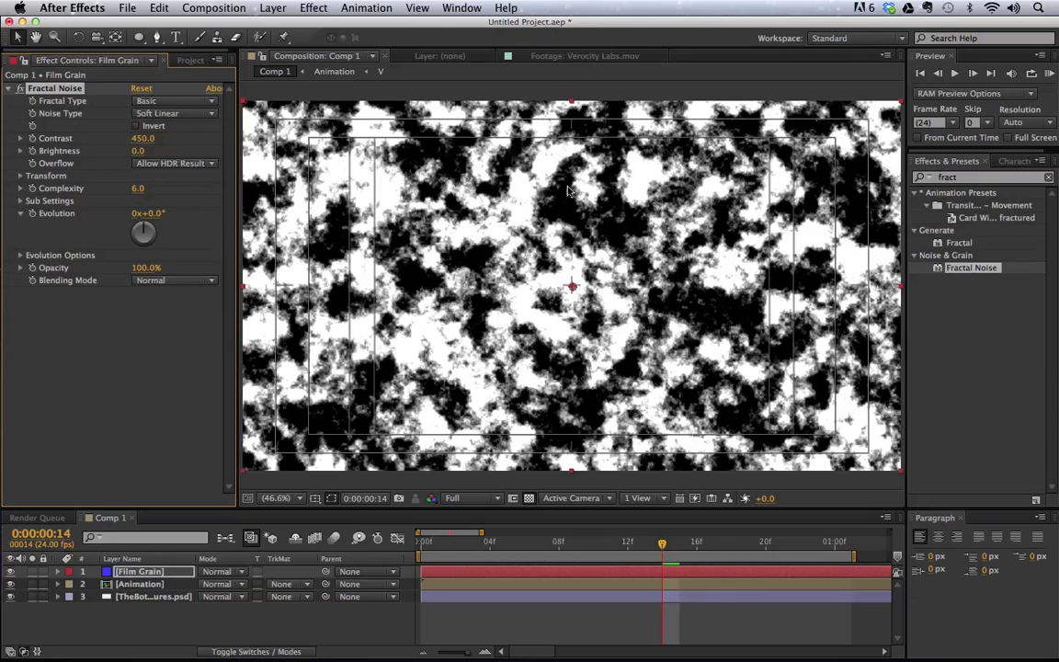
click(138, 153)
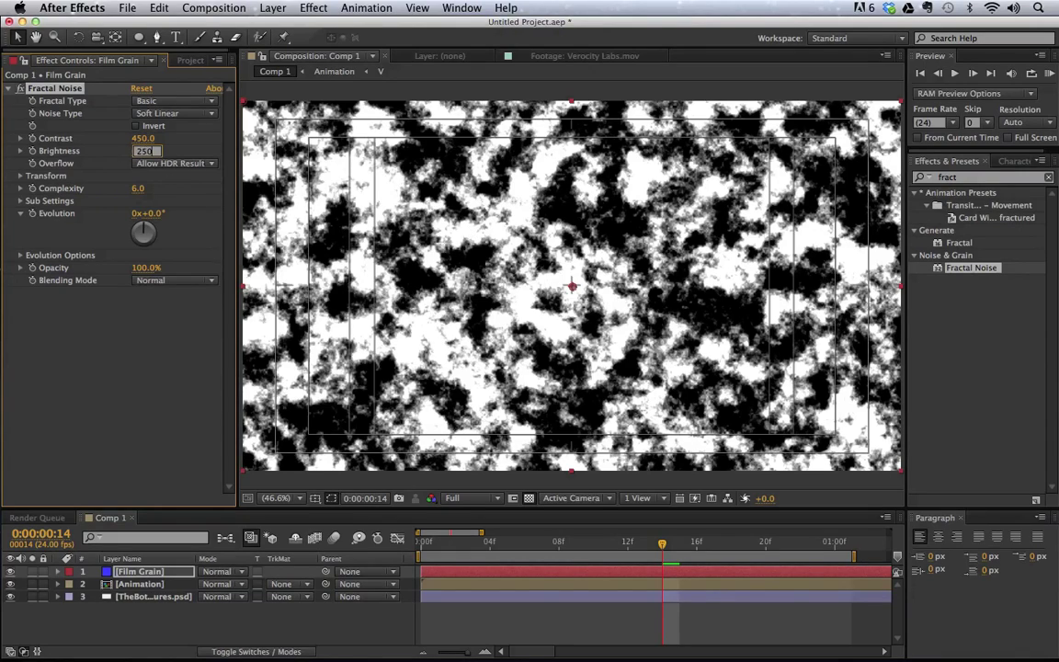
text(250)
key(Return)
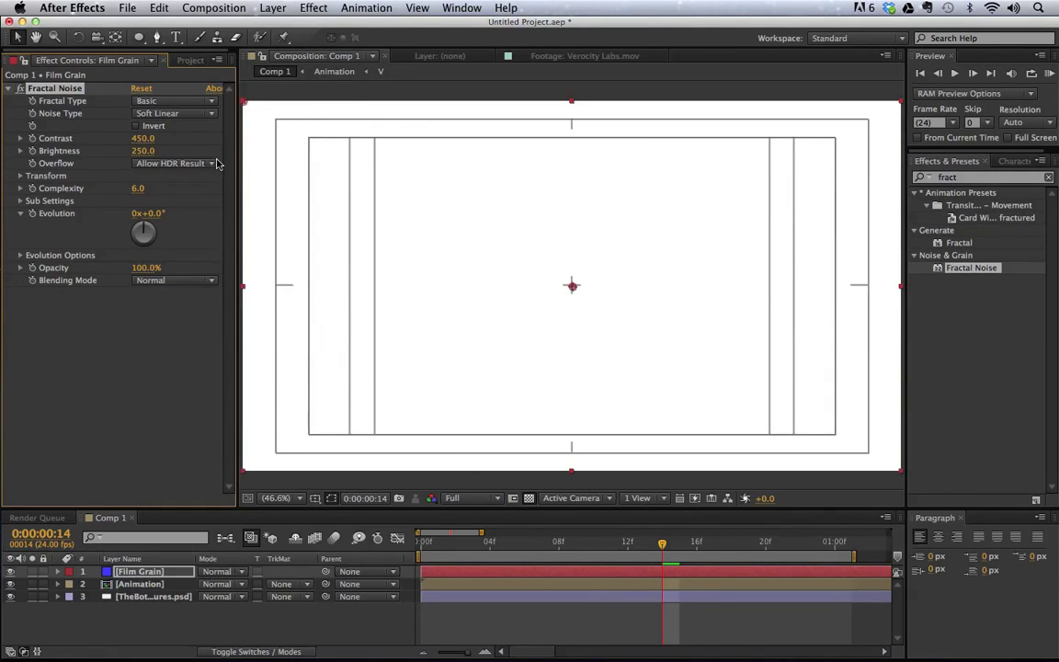
click(20, 255)
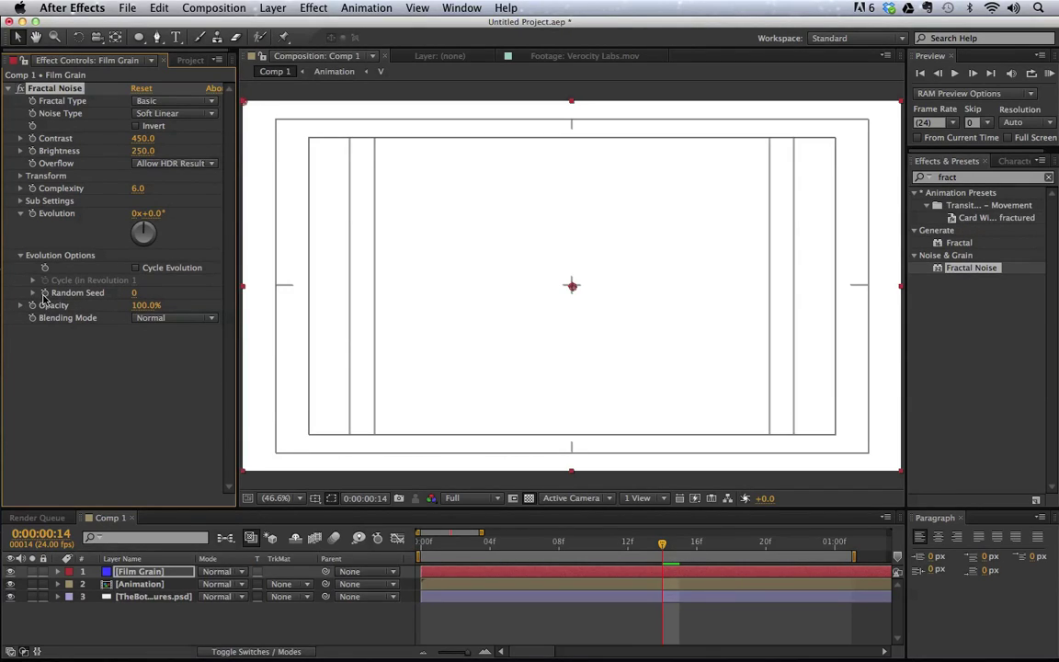
Drive the Film Grain Random Seed with the expression time*24 and preview the grain
alt+click(45, 292)
text(time*24)
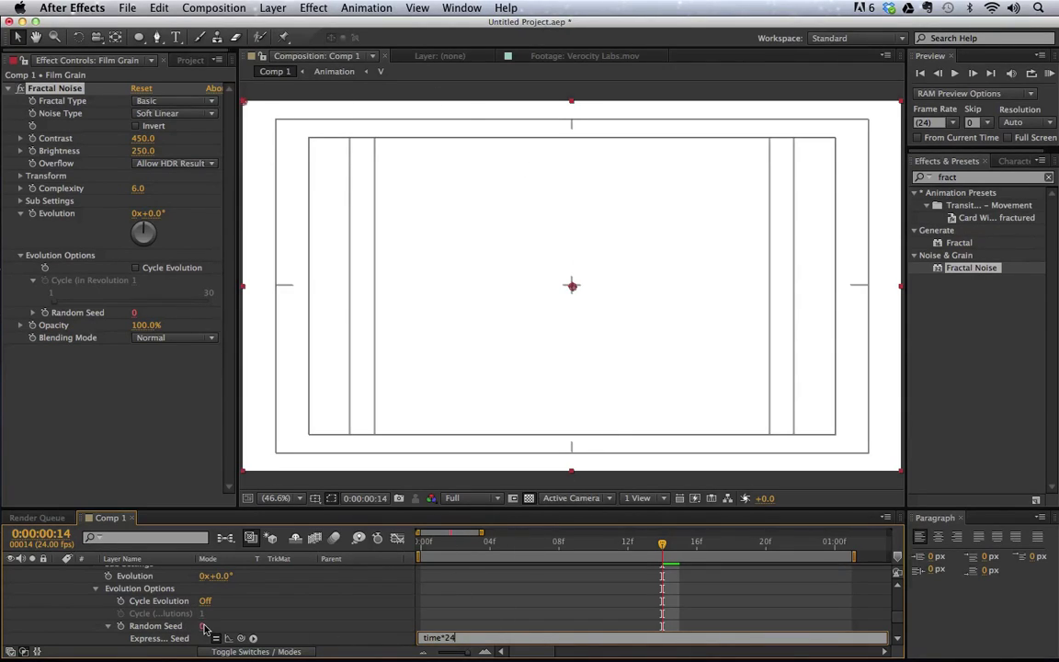
click(475, 602)
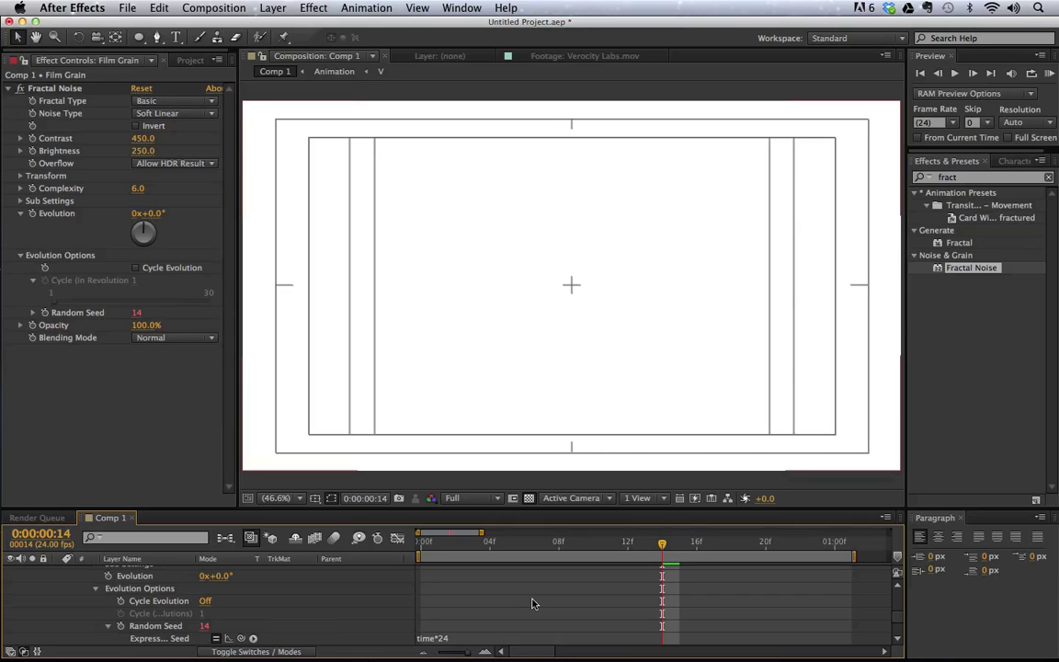
key(KP_0)
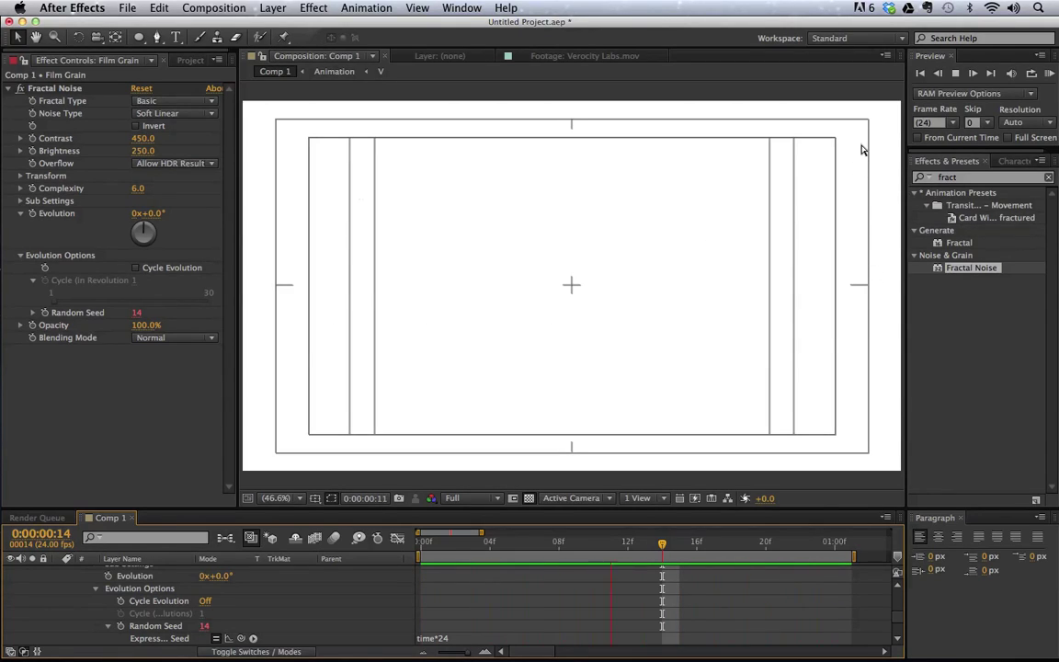
Set the Film Grain layer to Multiply blending and preview it over the animation
key(space)
scroll(108, 585, up, 5)
click(131, 582)
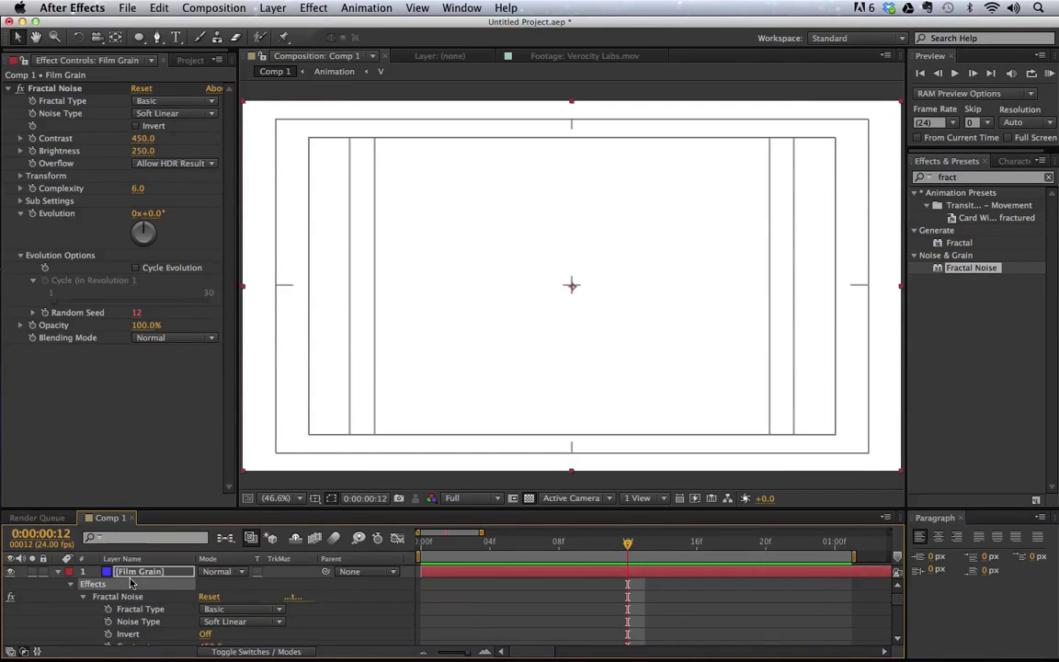
click(221, 571)
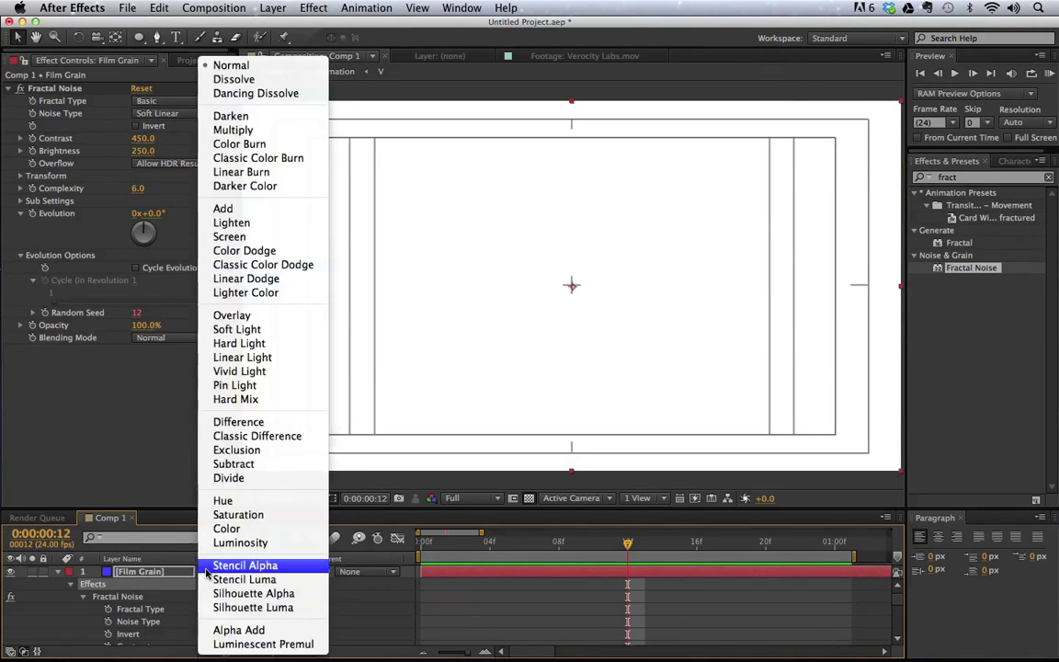
click(232, 130)
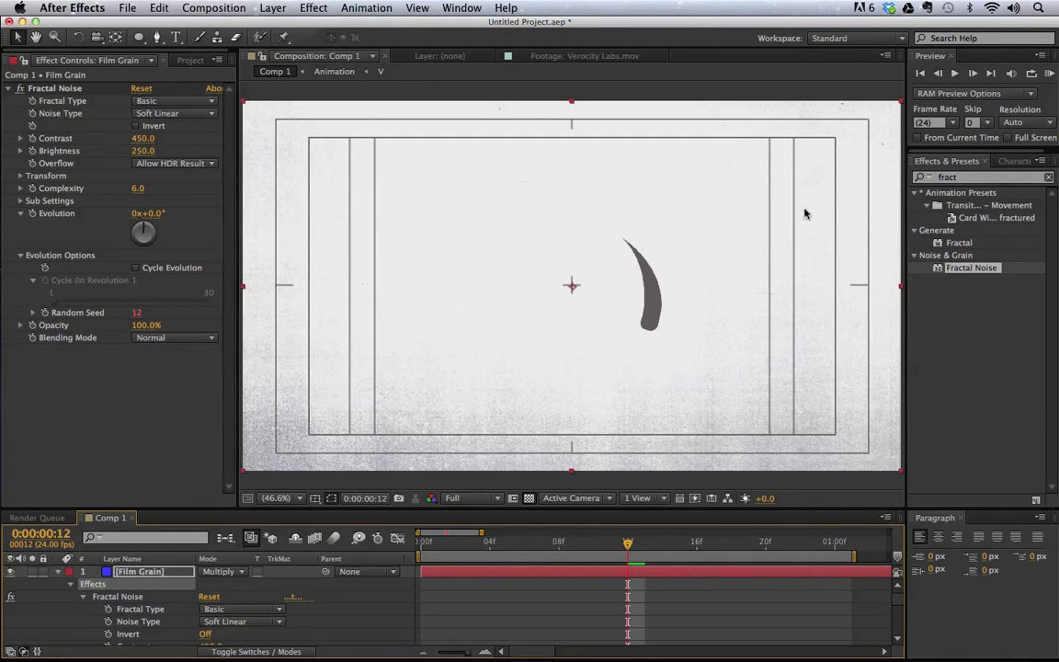
key(space)
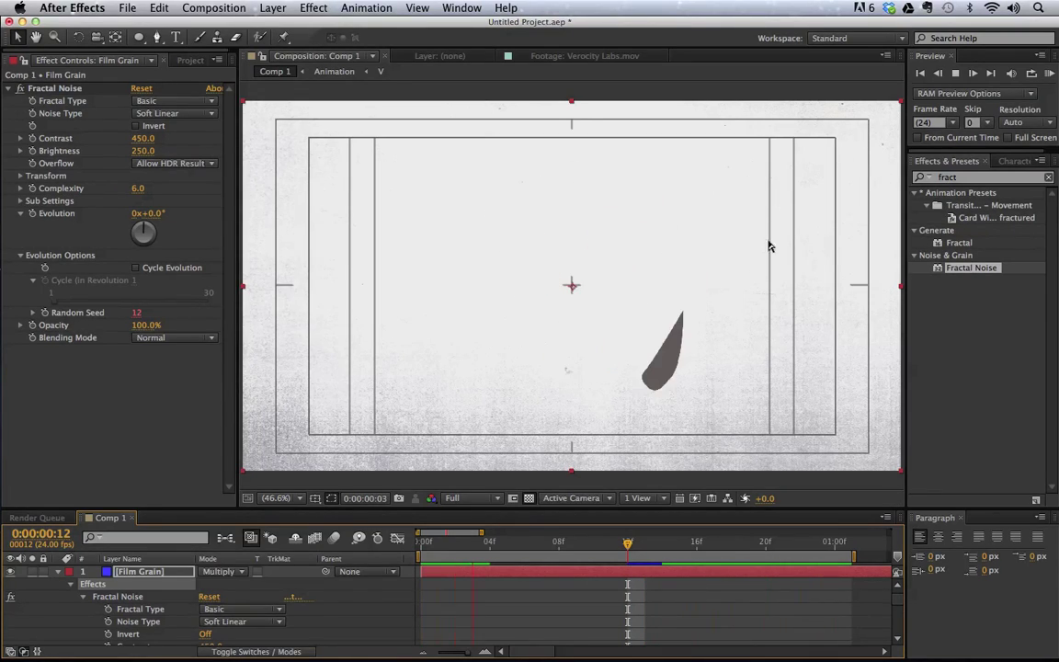
key(space)
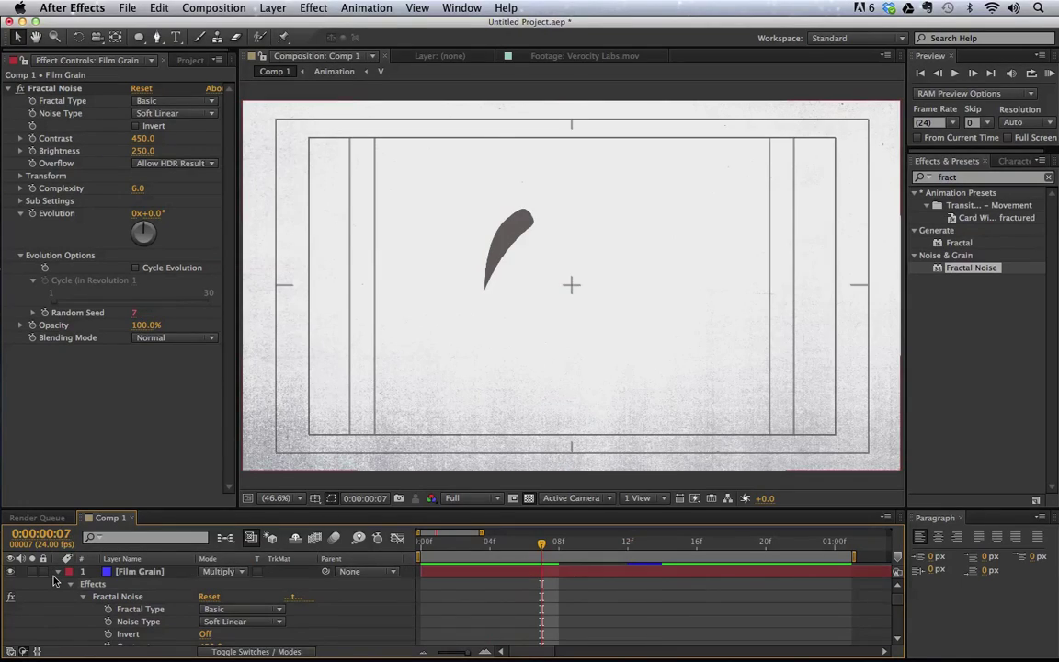
Select the second Film Grain layer, preview again, and bring back the Project items list
click(59, 571)
click(131, 572)
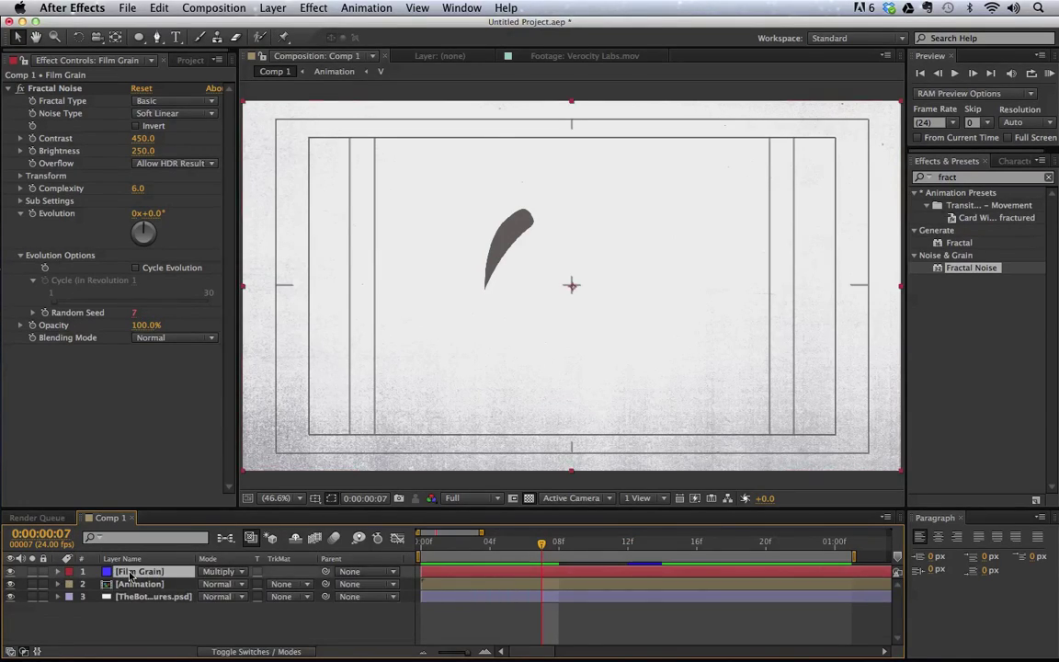
click(571, 585)
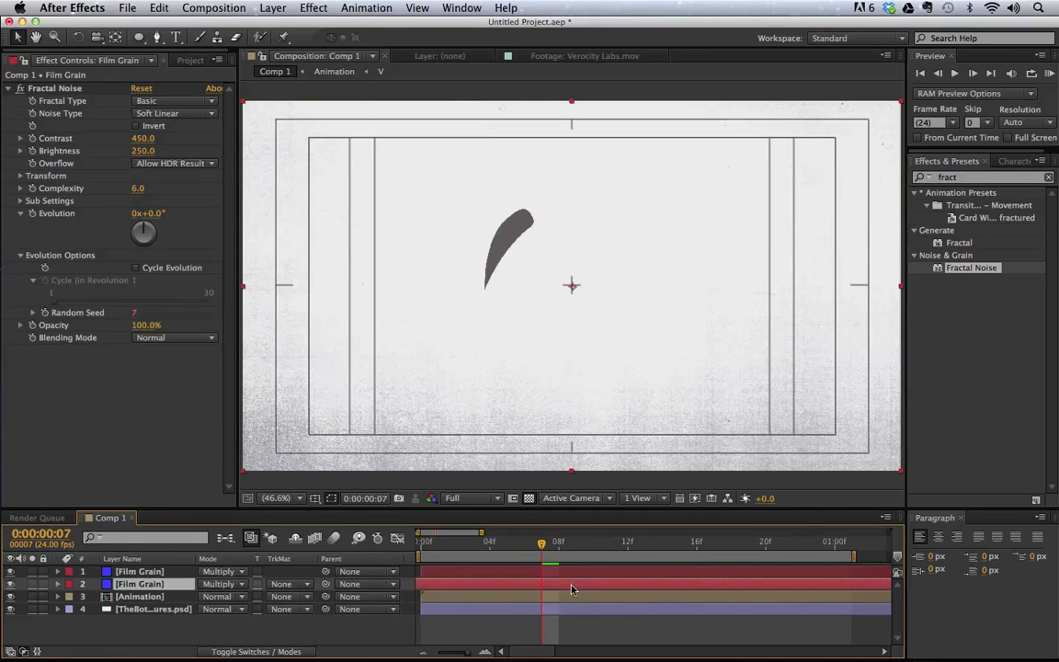
key(space)
key(space)
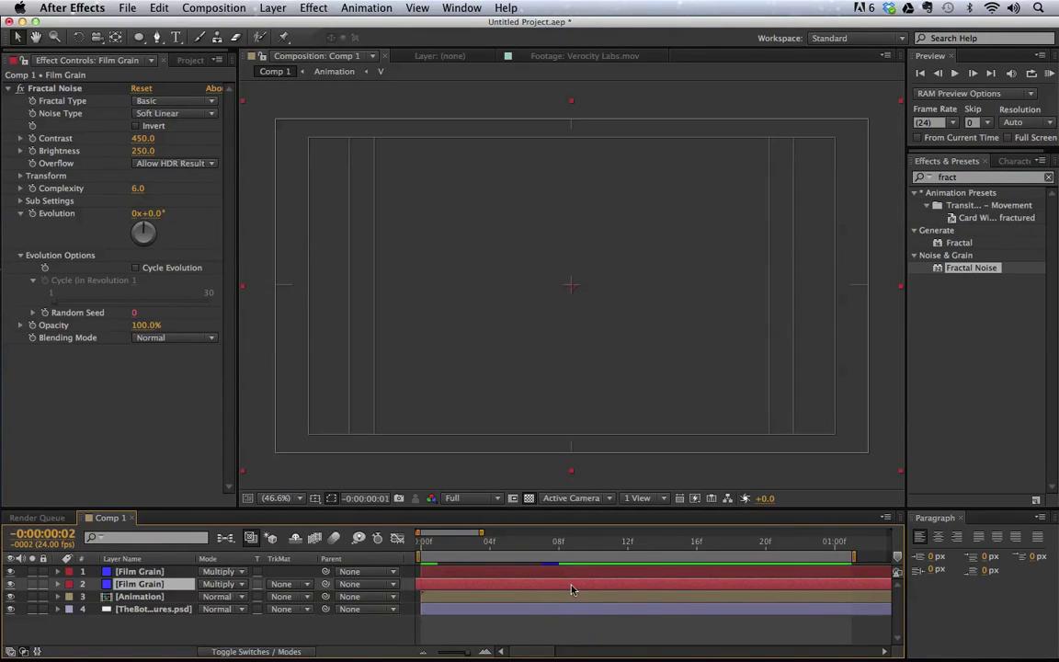
key(space)
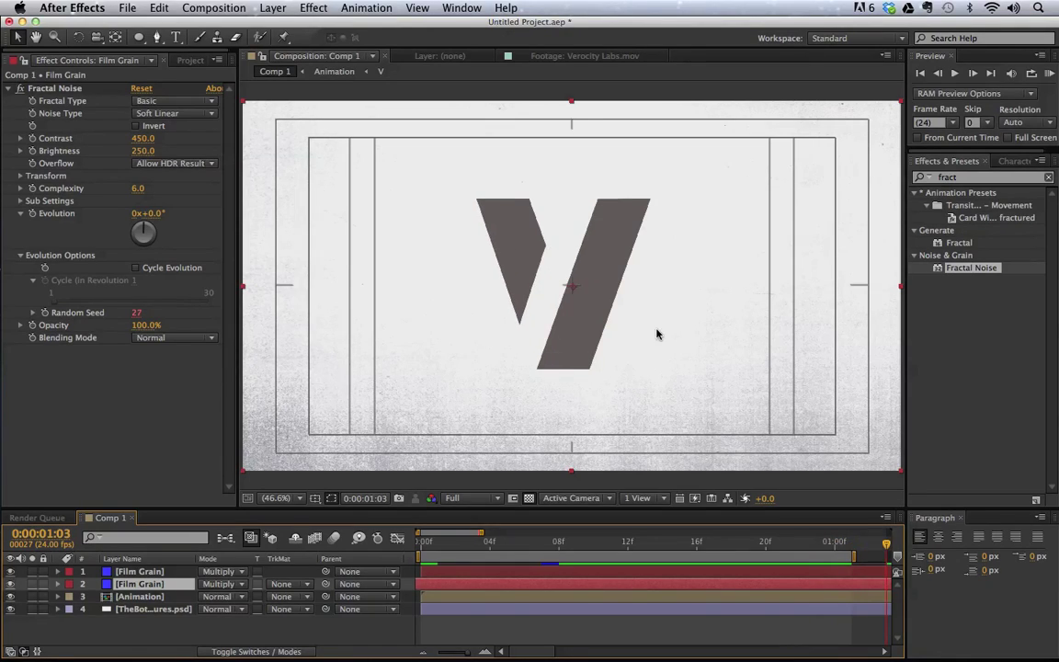
key(super+0)
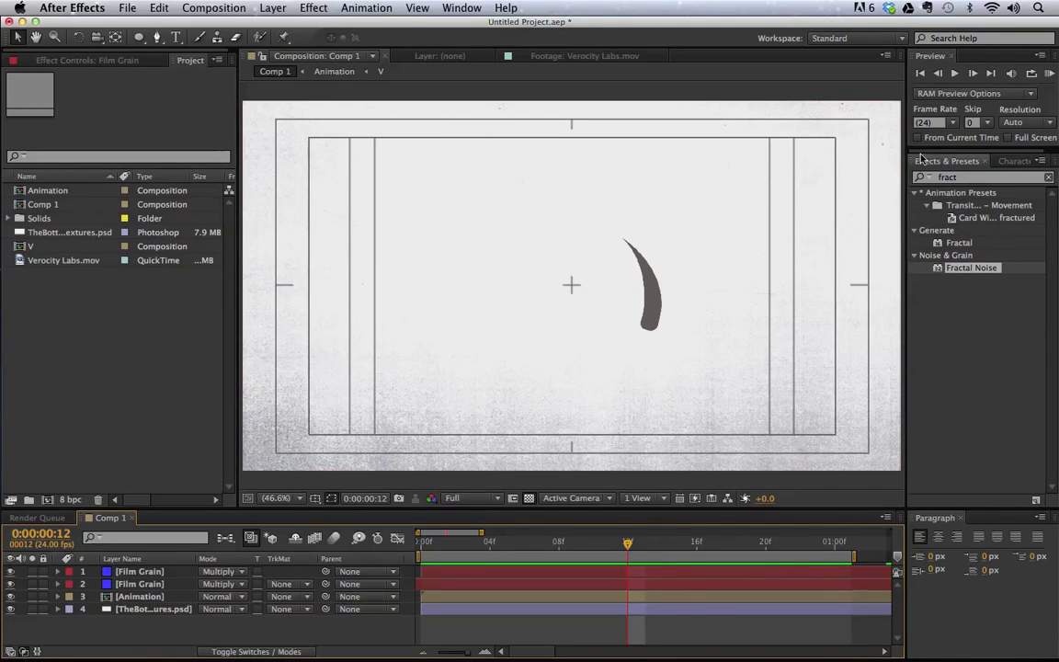
Add a new null object layer to Comp 1 and name it 'Controller'
click(272, 8)
click(272, 7)
click(272, 7)
mouse_move(279, 25)
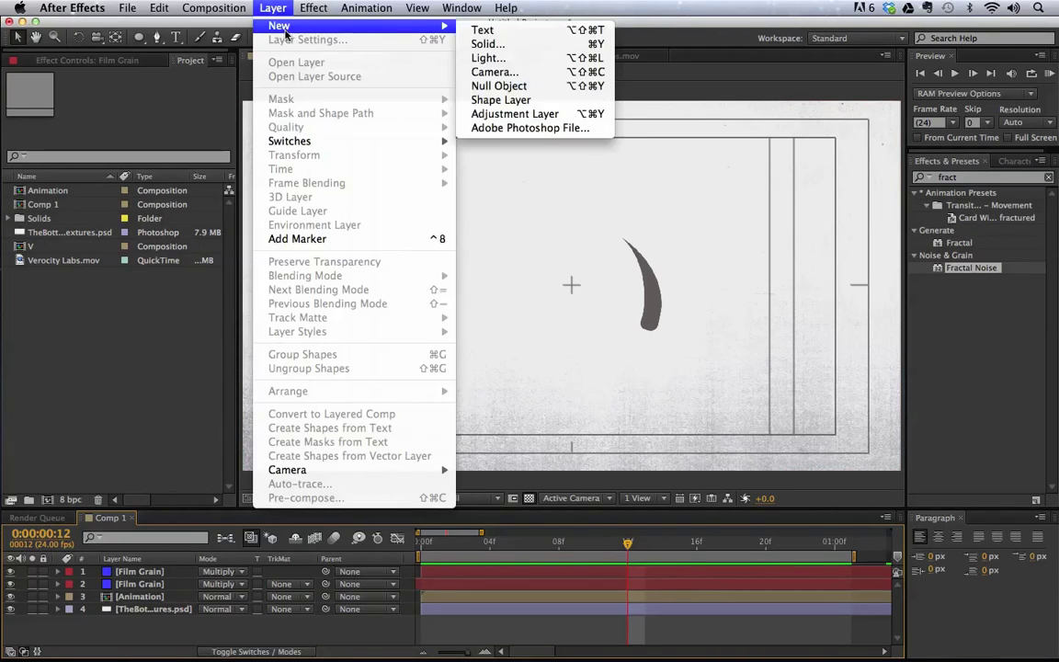
click(515, 85)
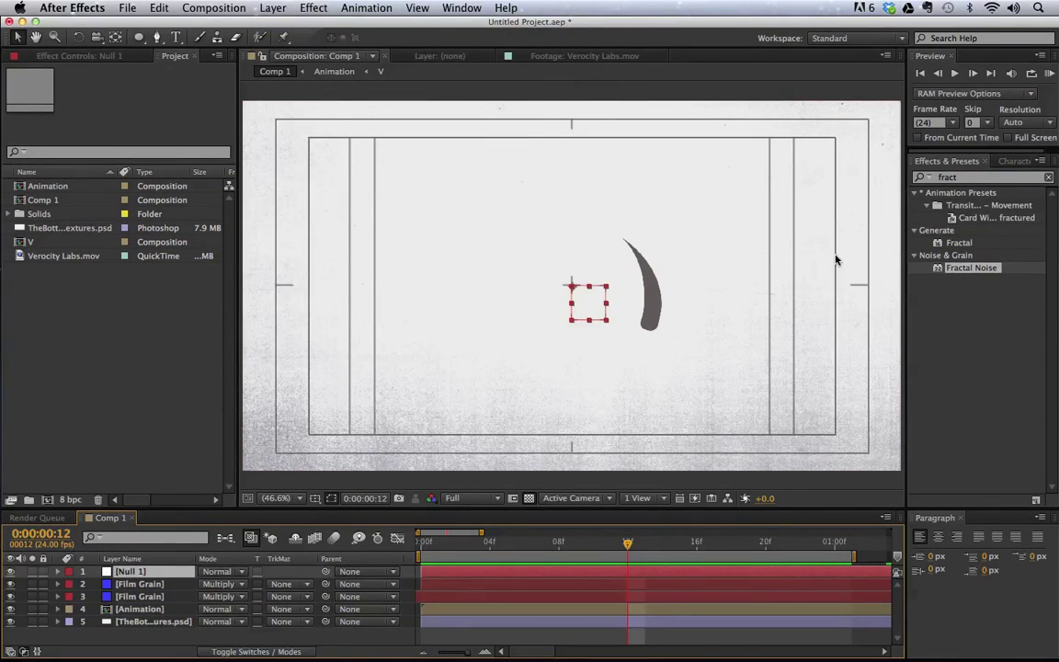
key(Return)
text(Controlle)
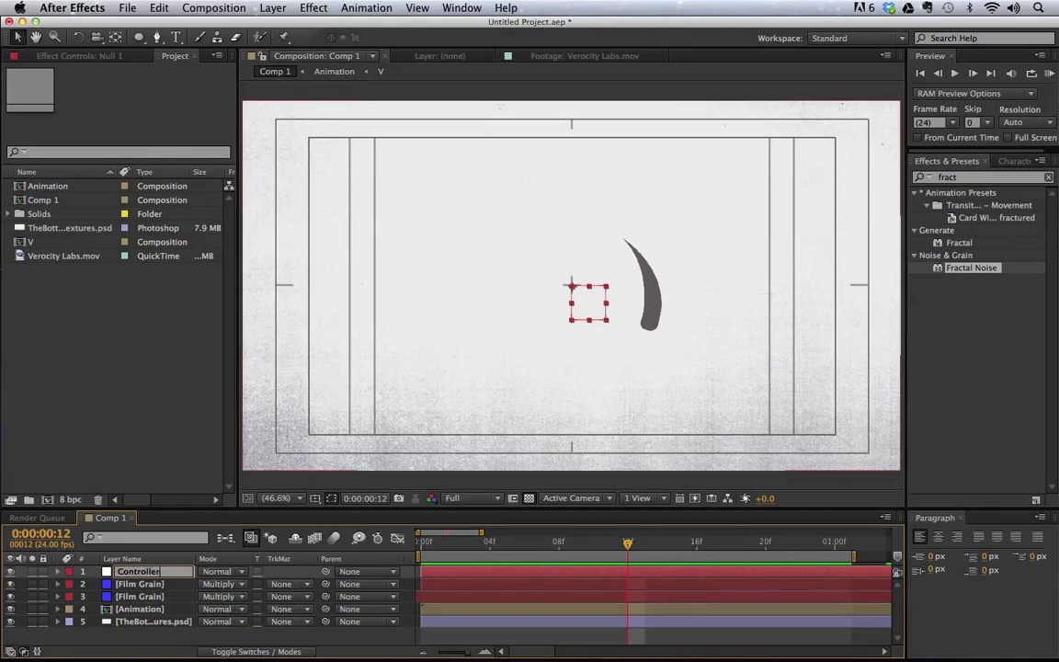
text(r)
key(Return)
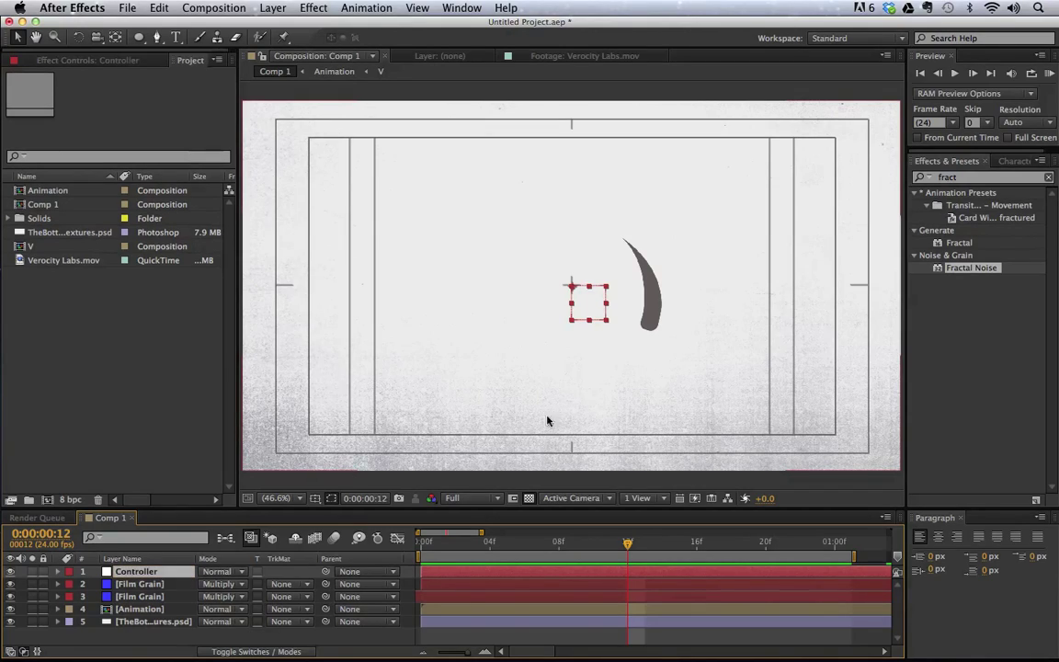
Search effects for 'slider' and apply a Slider Control named Wiggle Amp to Controller
double_click(965, 177)
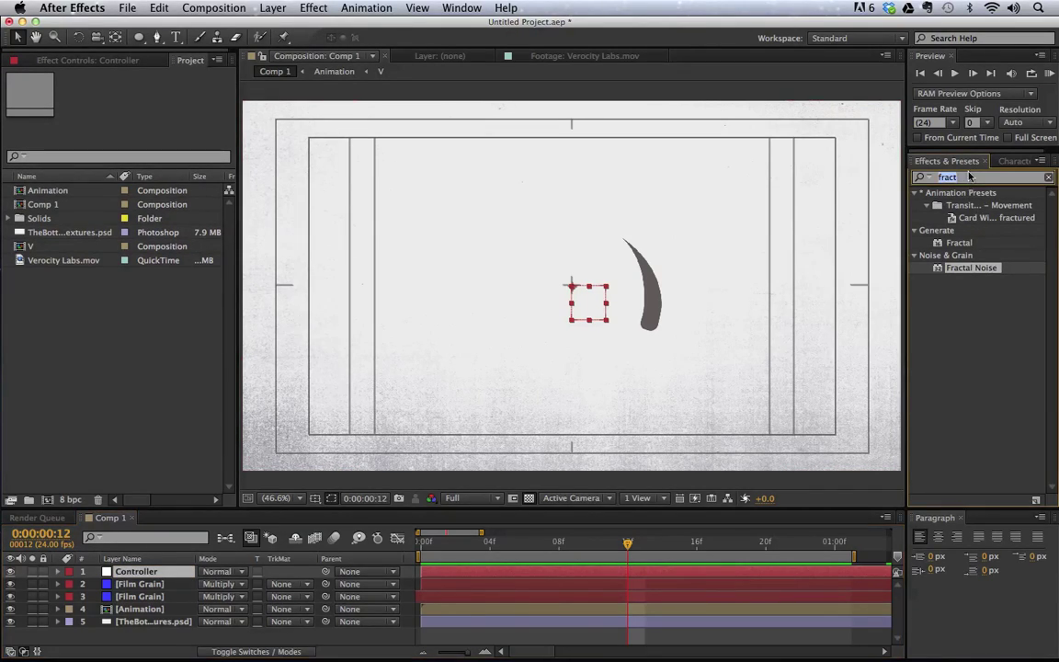
text(slider)
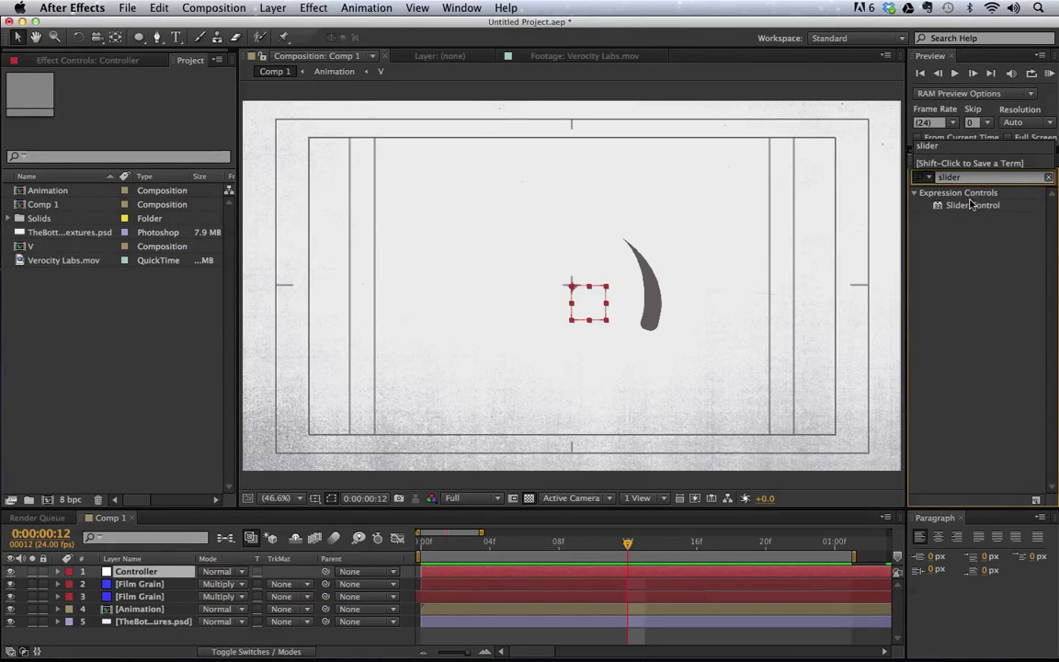
double_click(970, 205)
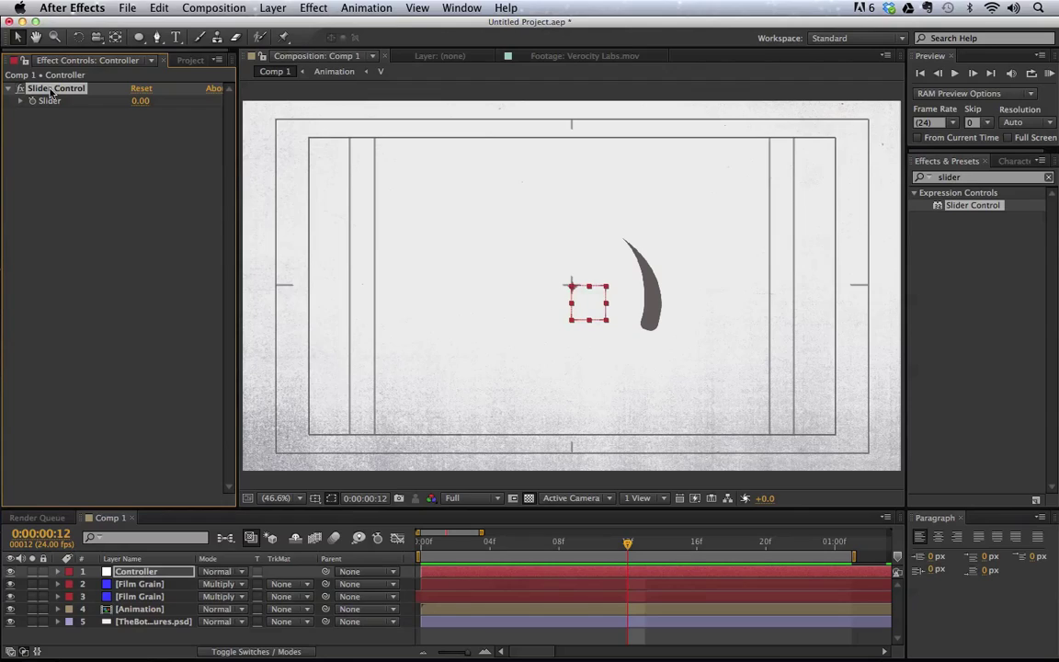
key(Return)
text(Wiggle Amp)
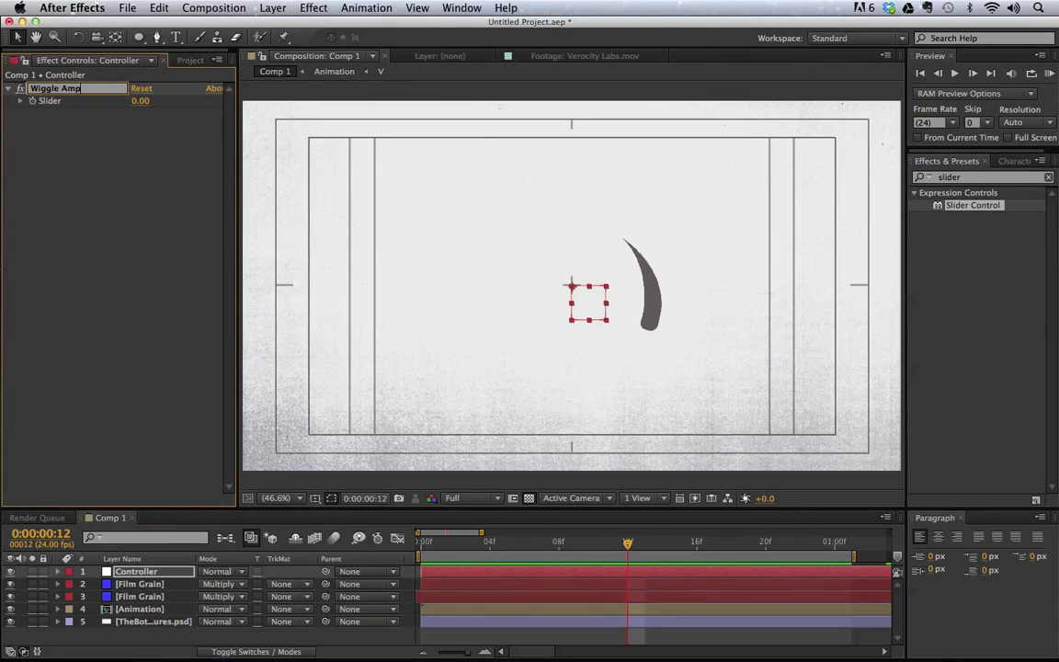
key(Return)
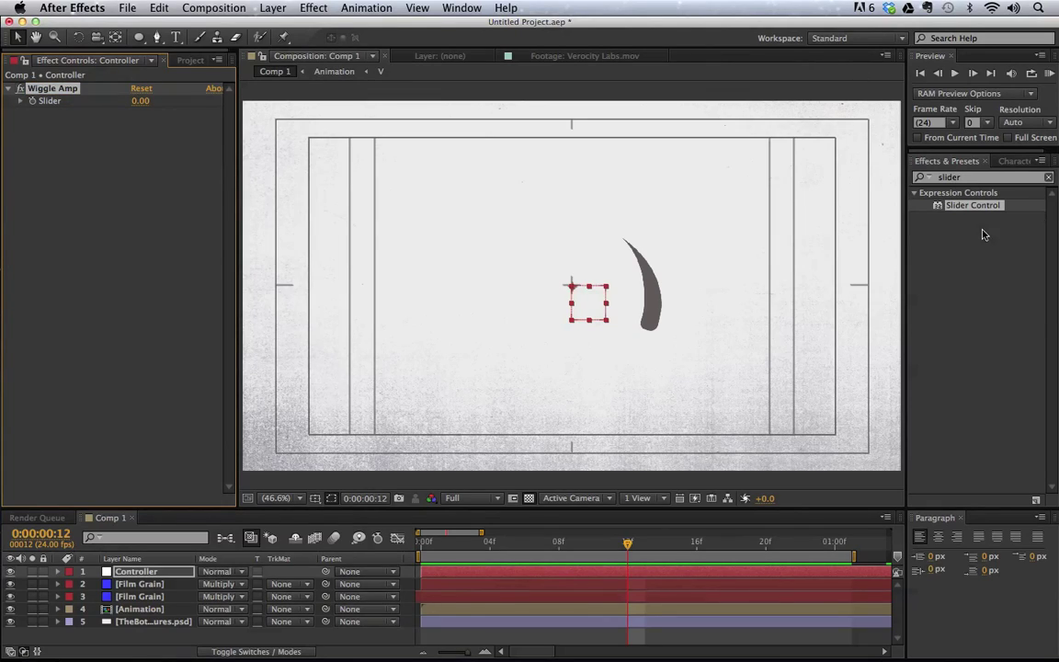
Add a second Slider Control to Controller, named Wiggle Spd
drag(979, 210, 109, 154)
key(Return)
text(Wiggle Sp)
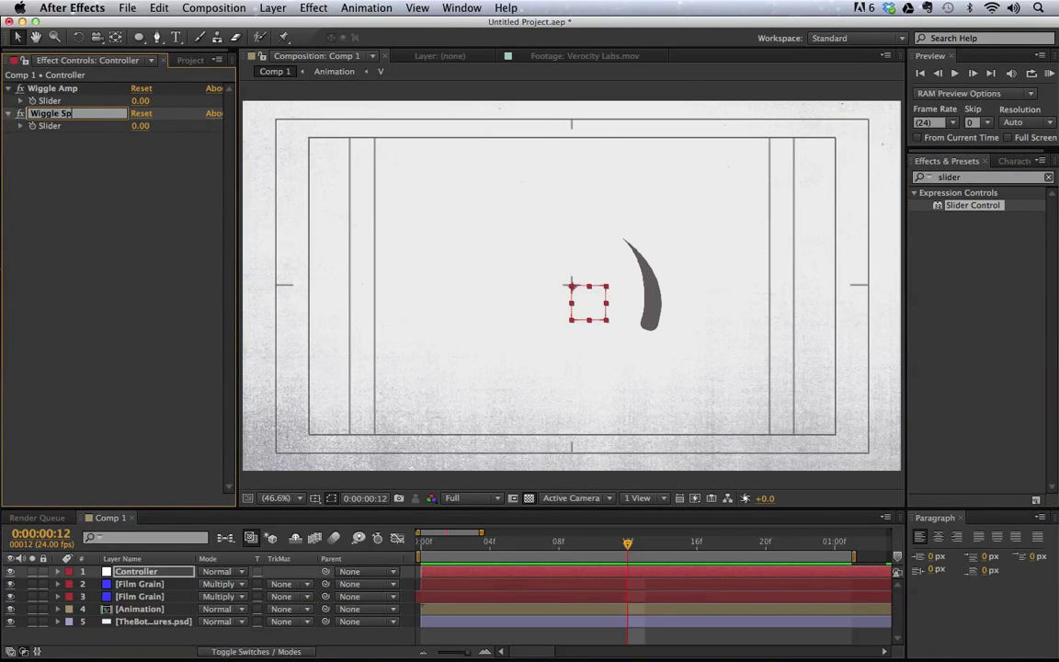
text(d)
key(Return)
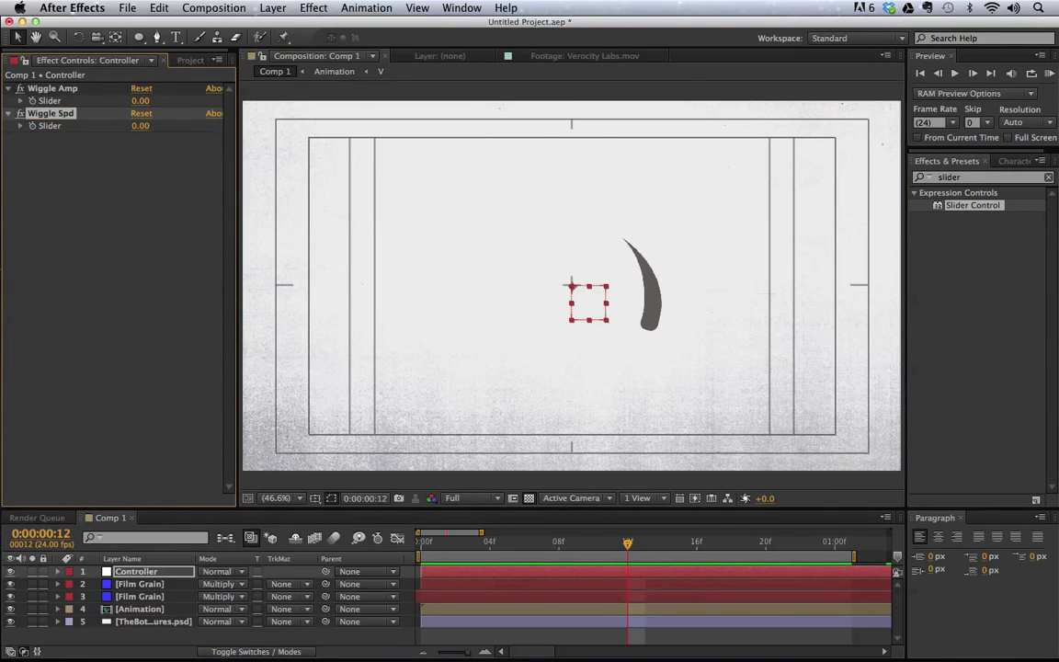
click(158, 610)
Move Animation above the second Film Grain and reveal its Position and Controller's Wiggle sliders
drag(164, 614, 156, 598)
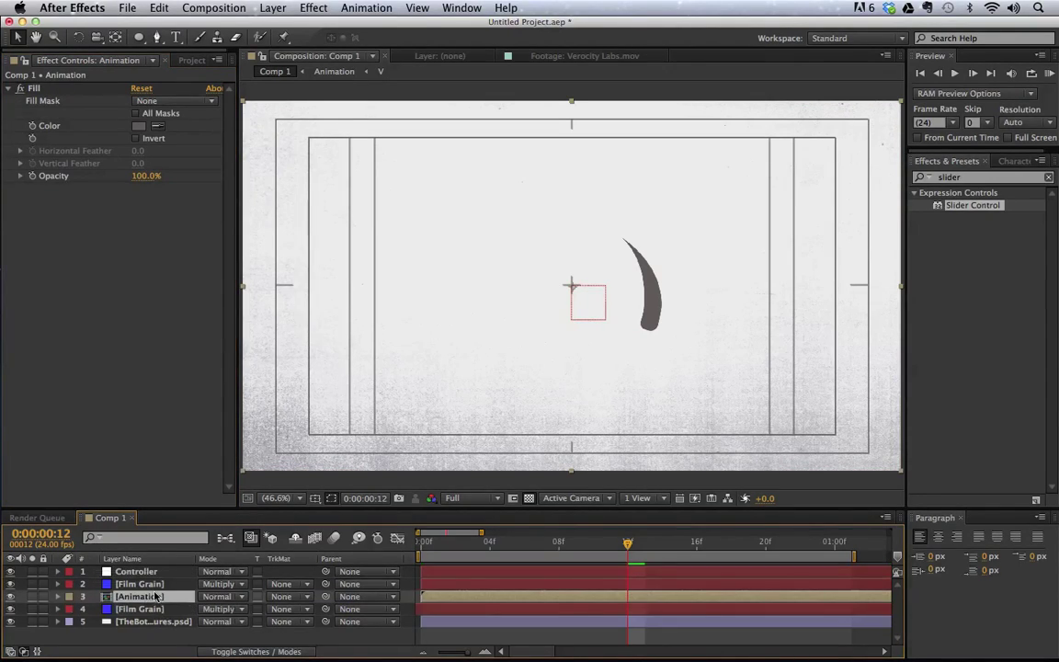
key(p)
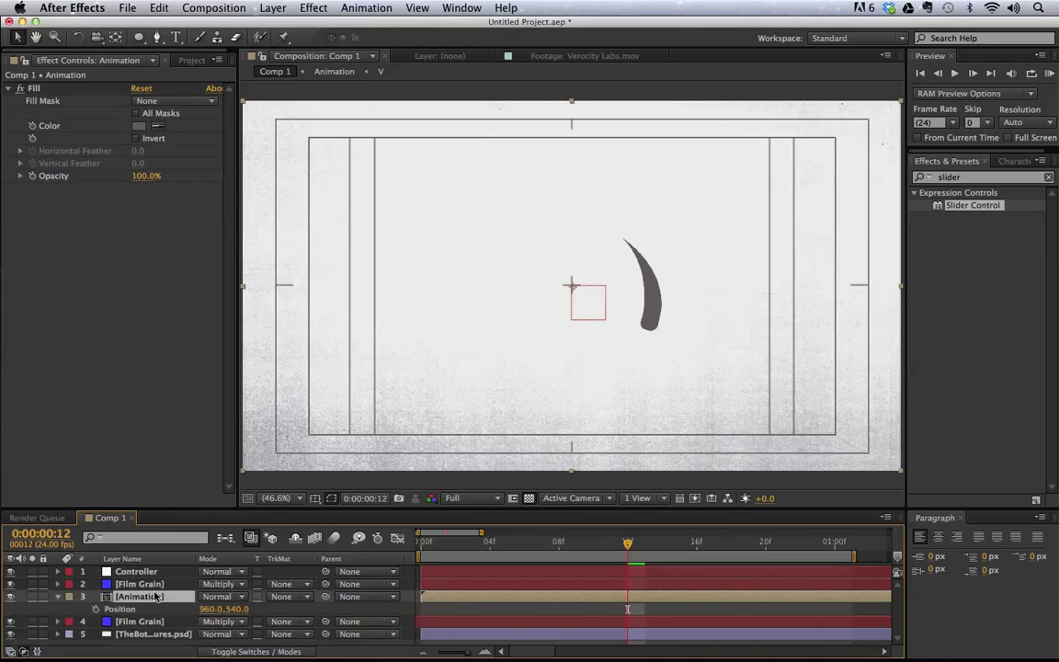
click(58, 573)
click(73, 585)
click(82, 597)
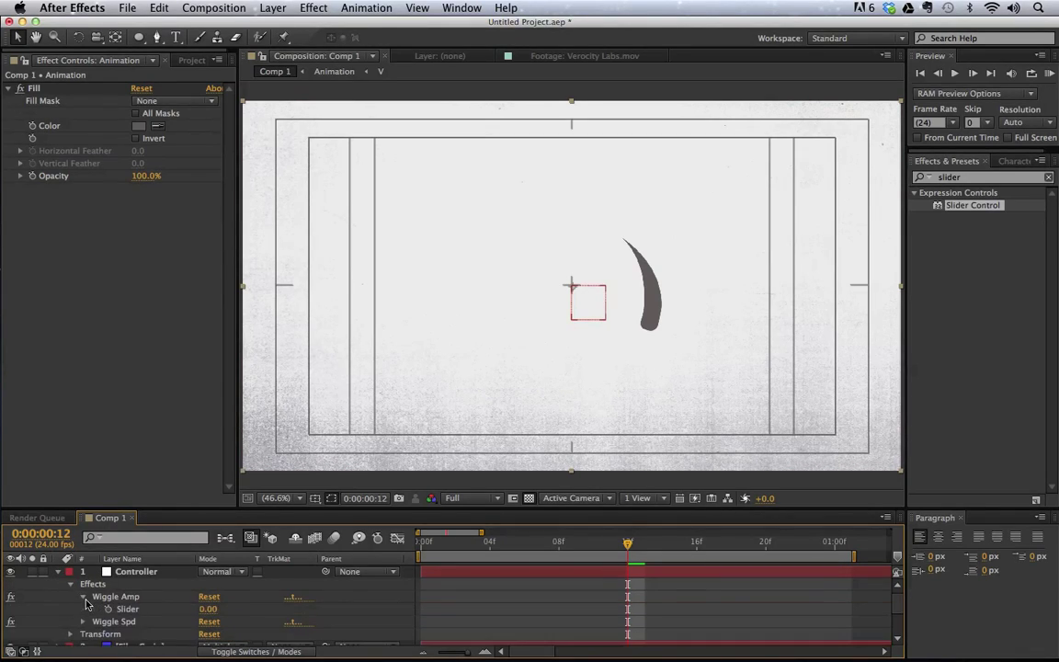
click(82, 622)
key(grave)
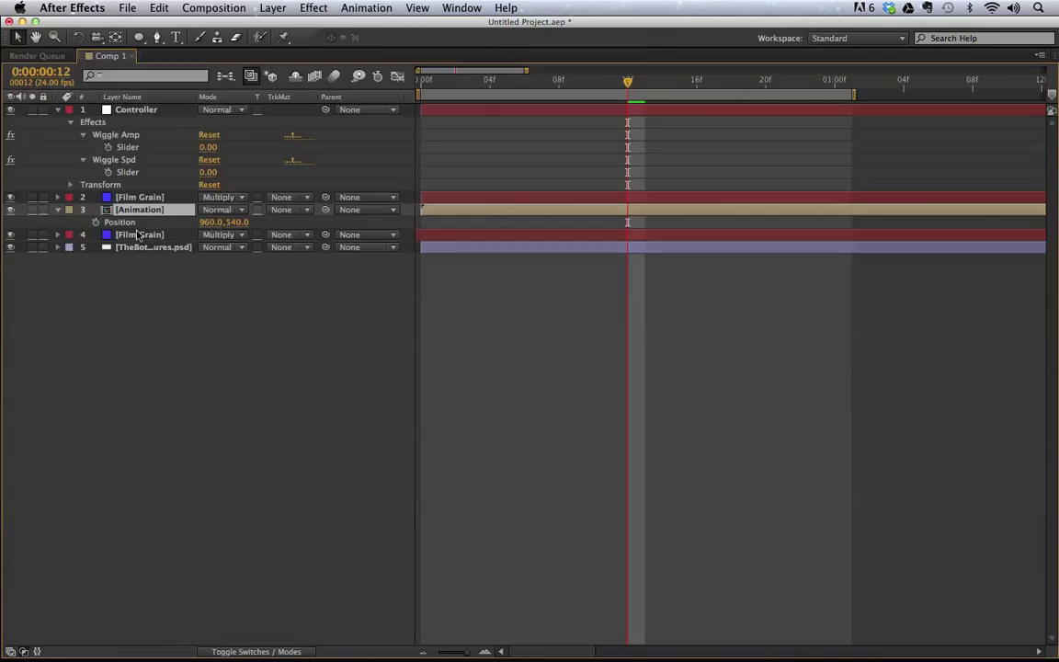
Give Animation's Position the expression wiggle(Wiggle Spd, Wiggle Amp), pickwhipping both Controller sliders
alt+click(94, 223)
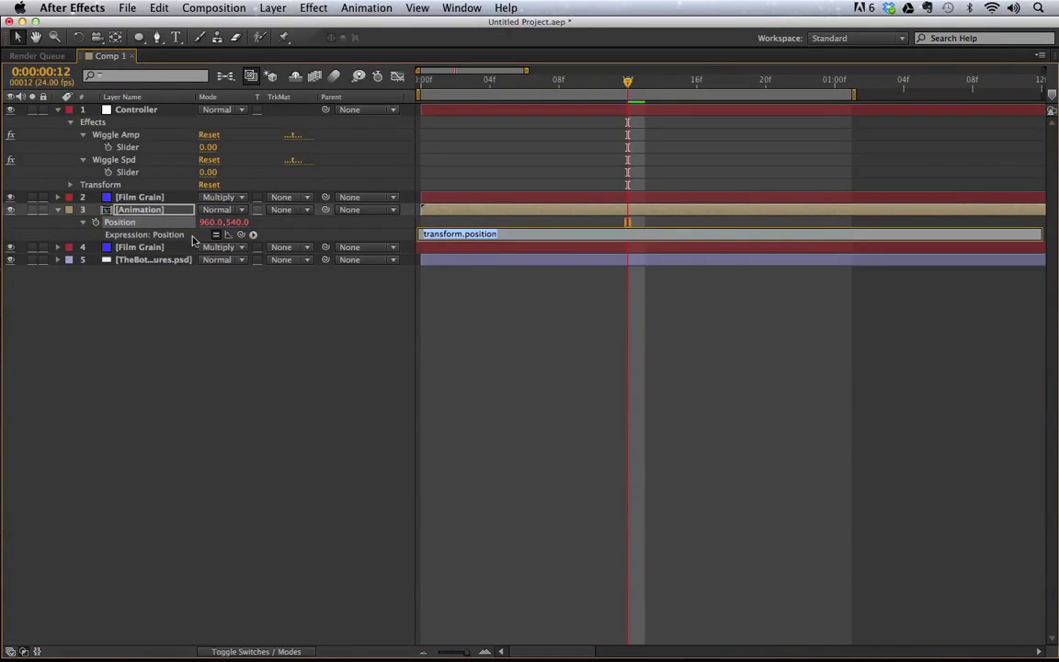
text(wiggle()
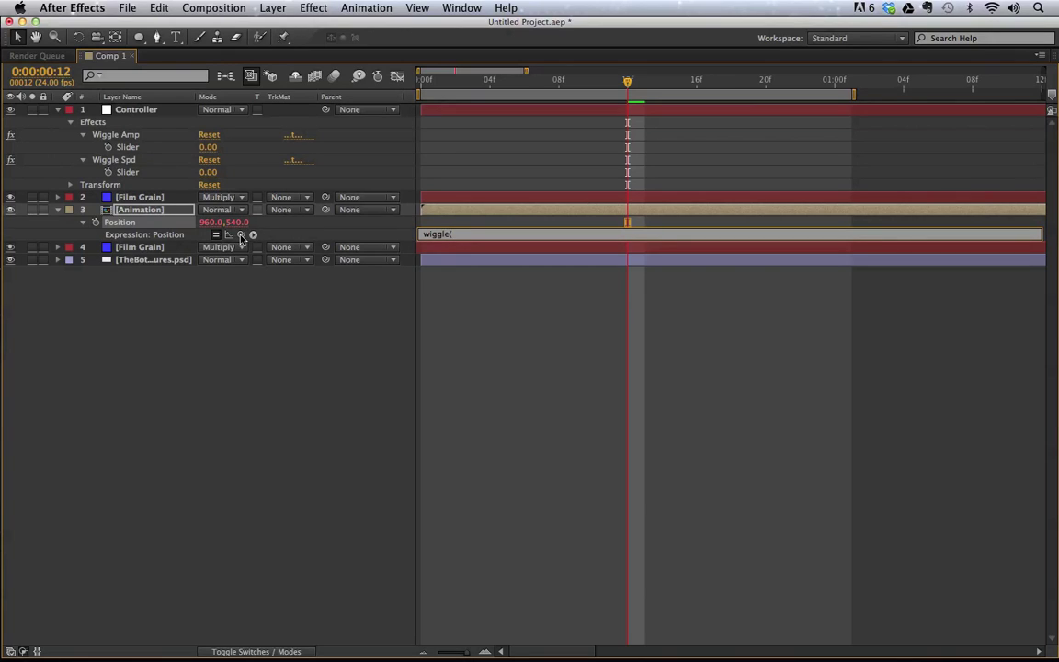
drag(240, 235, 144, 176)
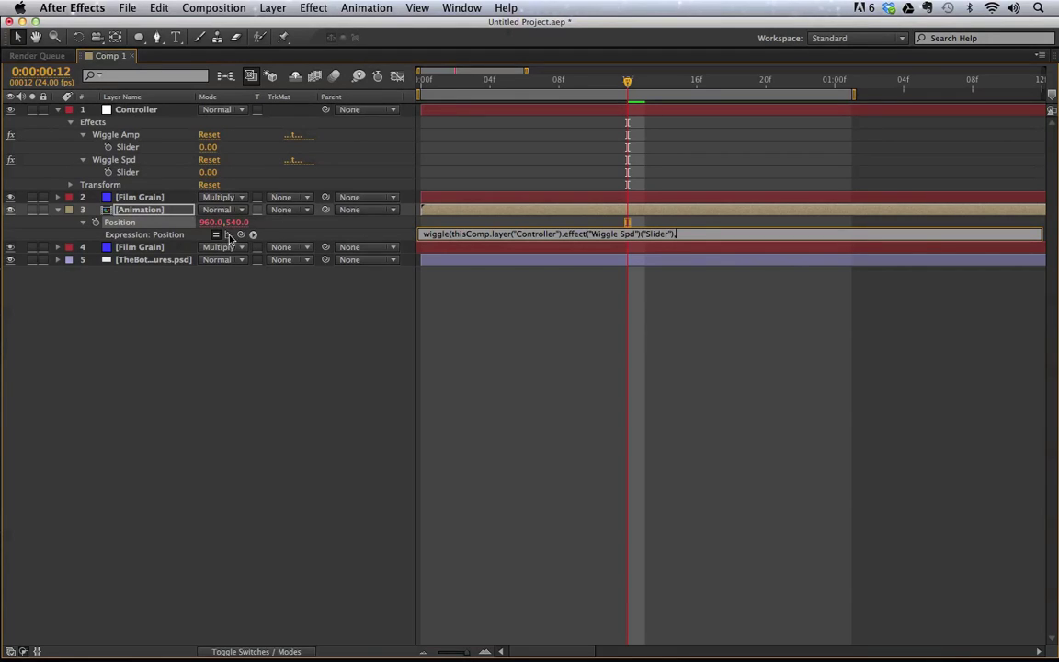
drag(243, 236, 132, 148)
text())
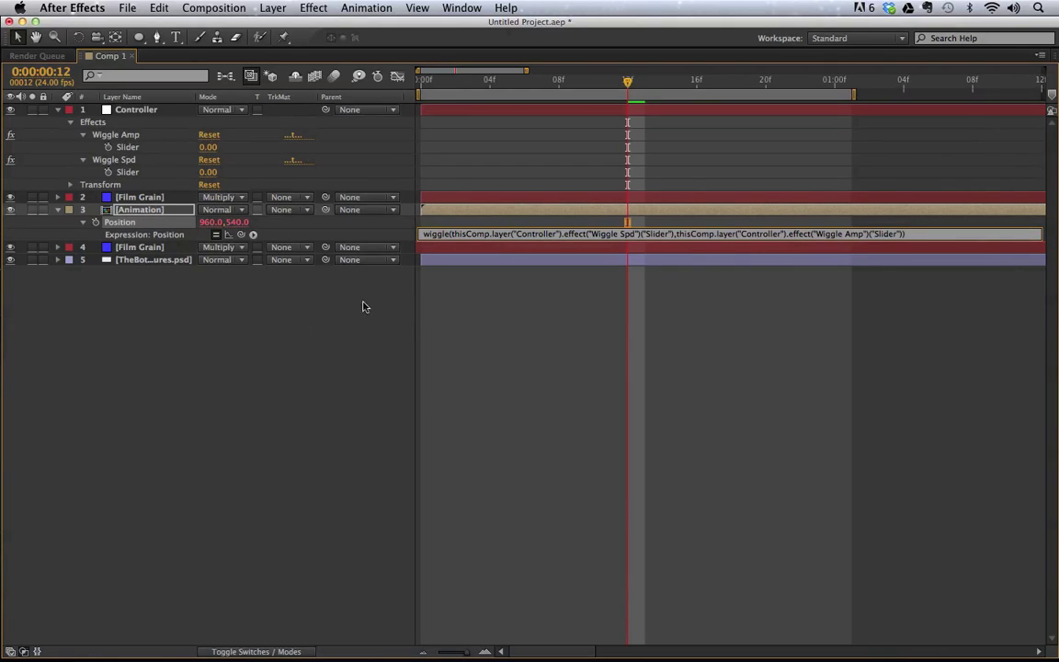
click(228, 348)
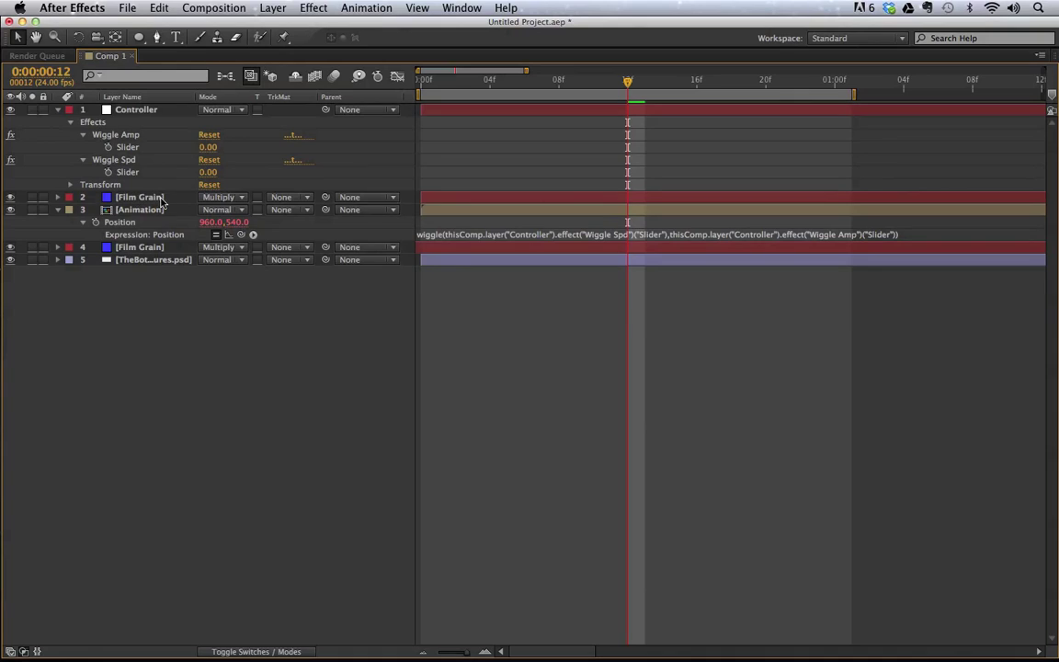
key(grave)
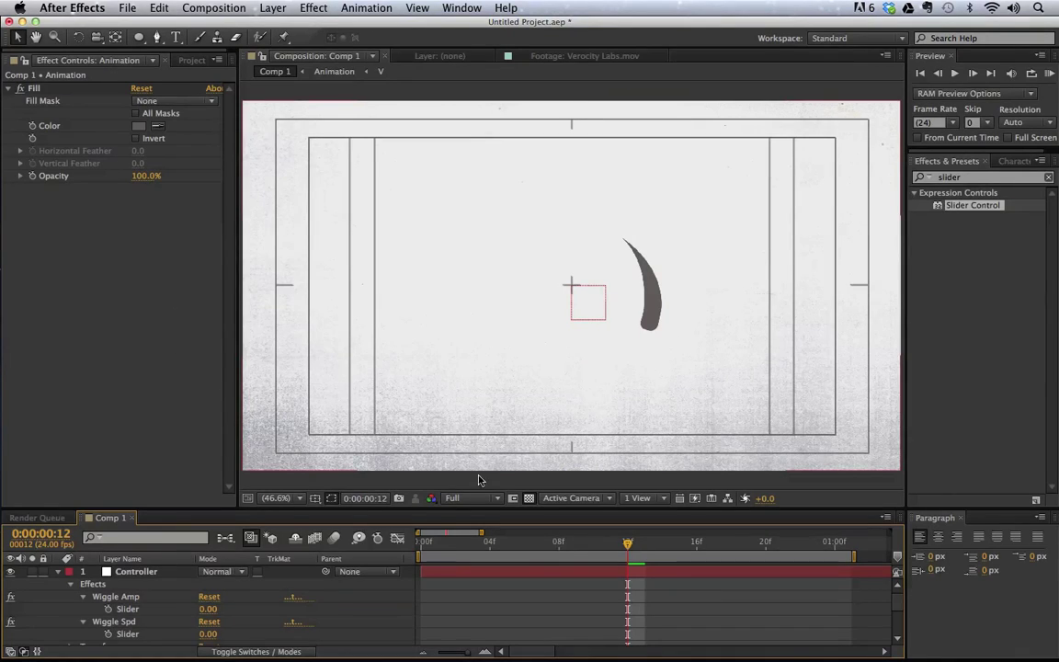
Set Controller's Wiggle Amp slider to 5 and Wiggle Spd slider to 6
click(168, 574)
click(145, 101)
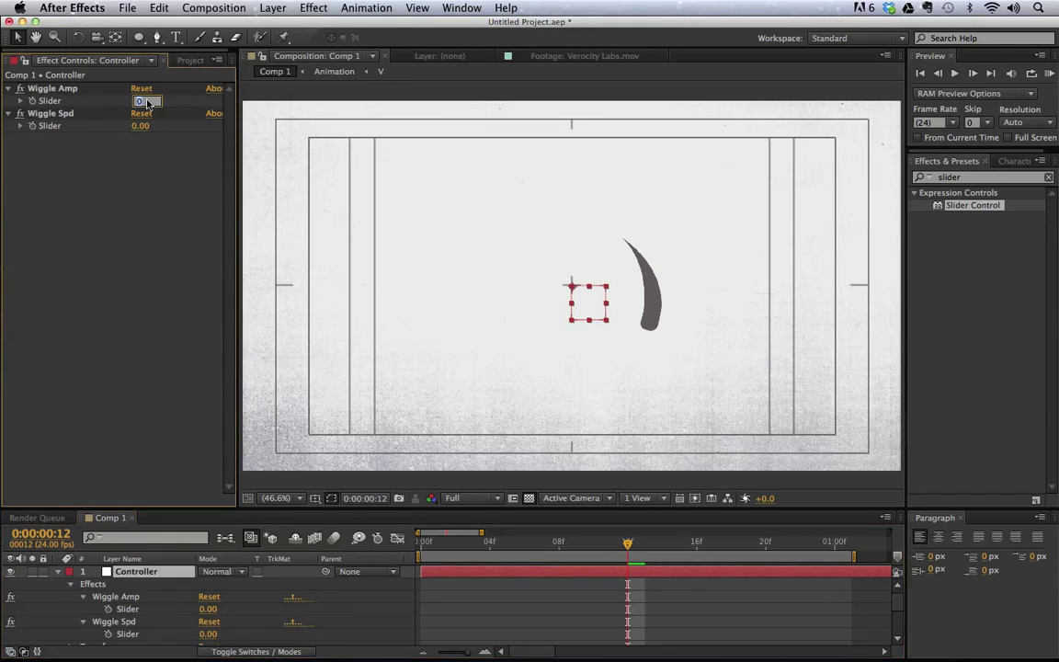
text(5)
key(Return)
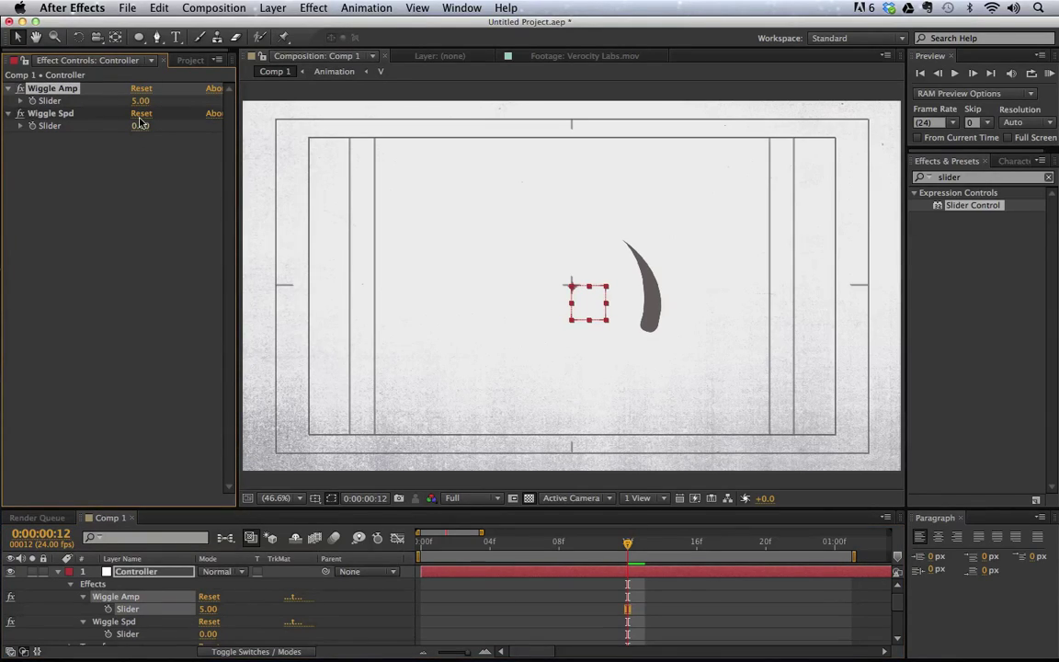
click(139, 125)
text(6)
key(Return)
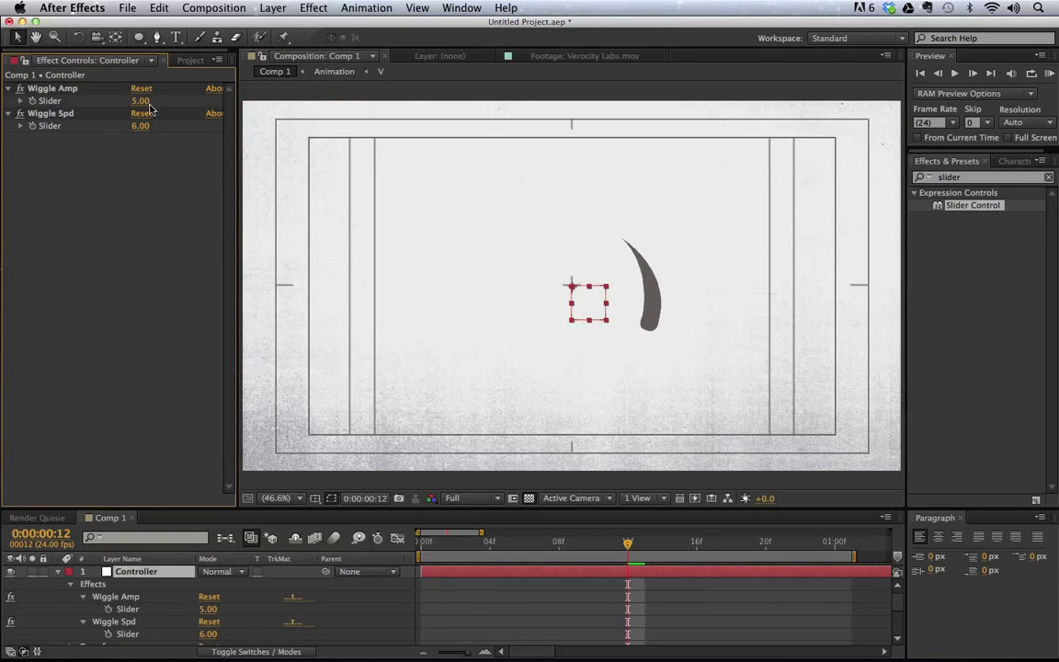
Preview the wiggling V logo with the timeline zoomed out to two seconds
key(space)
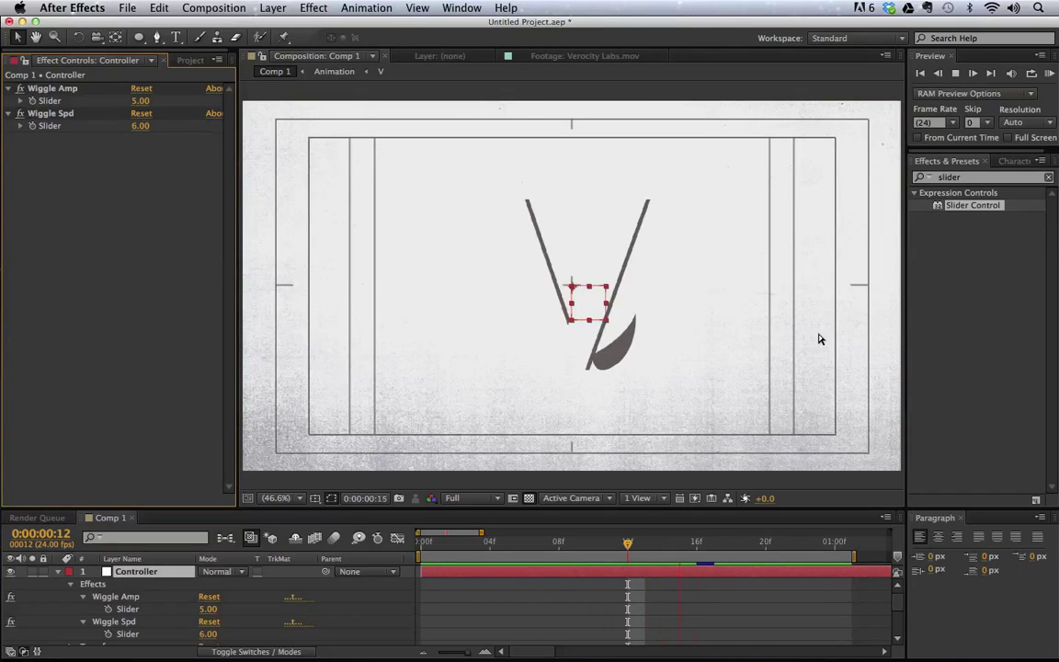
key(space)
key(minus)
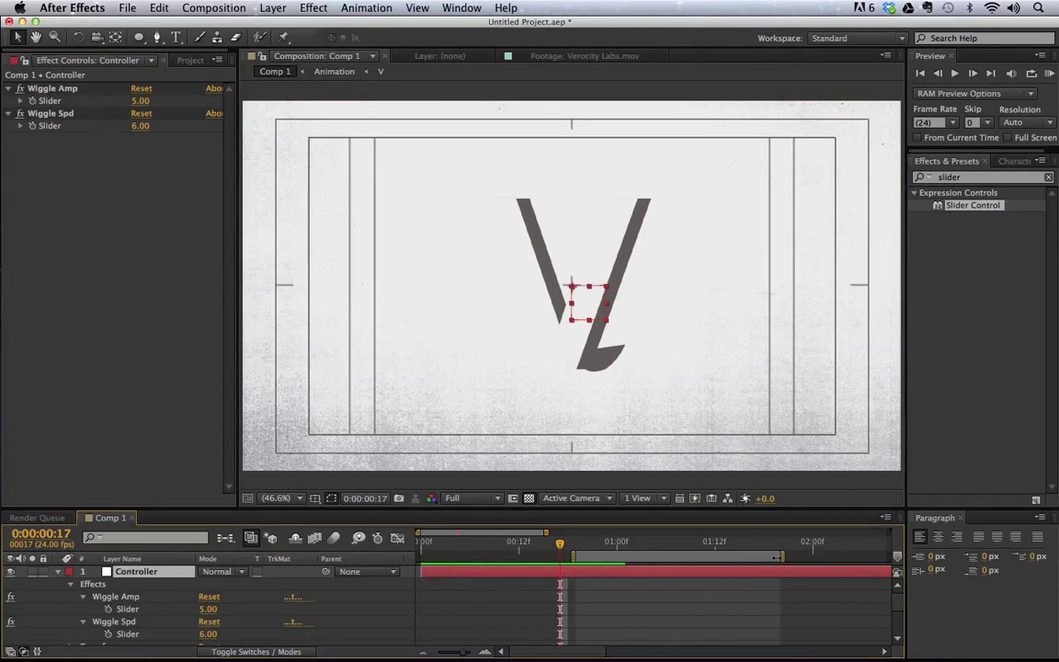
key(space)
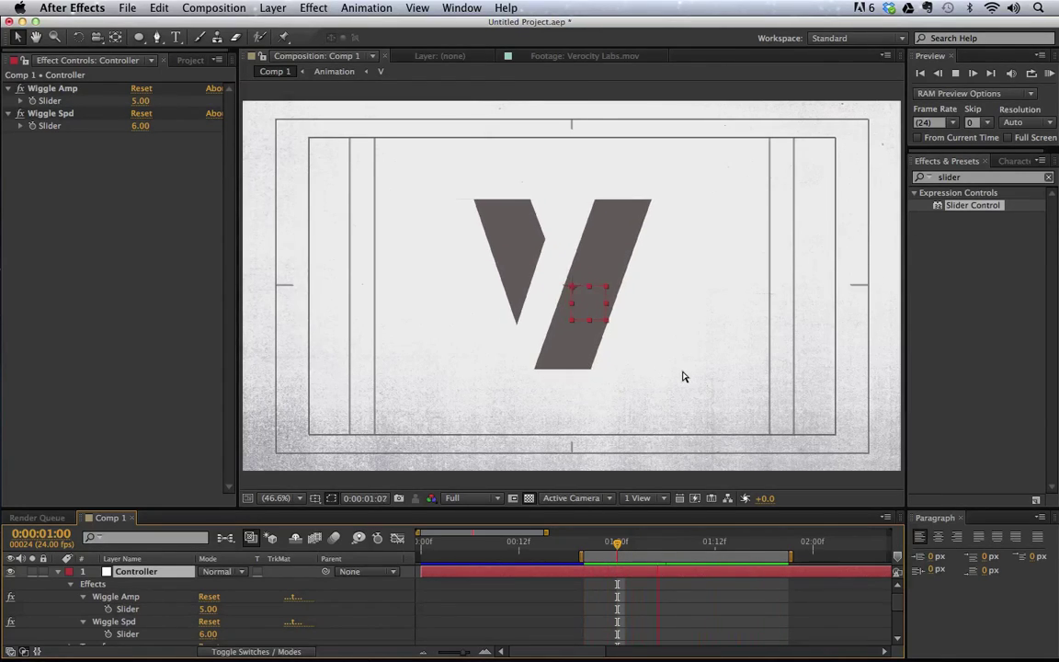
scroll(311, 302, down, 4)
scroll(312, 305, up, 5)
scroll(312, 305, down, 1)
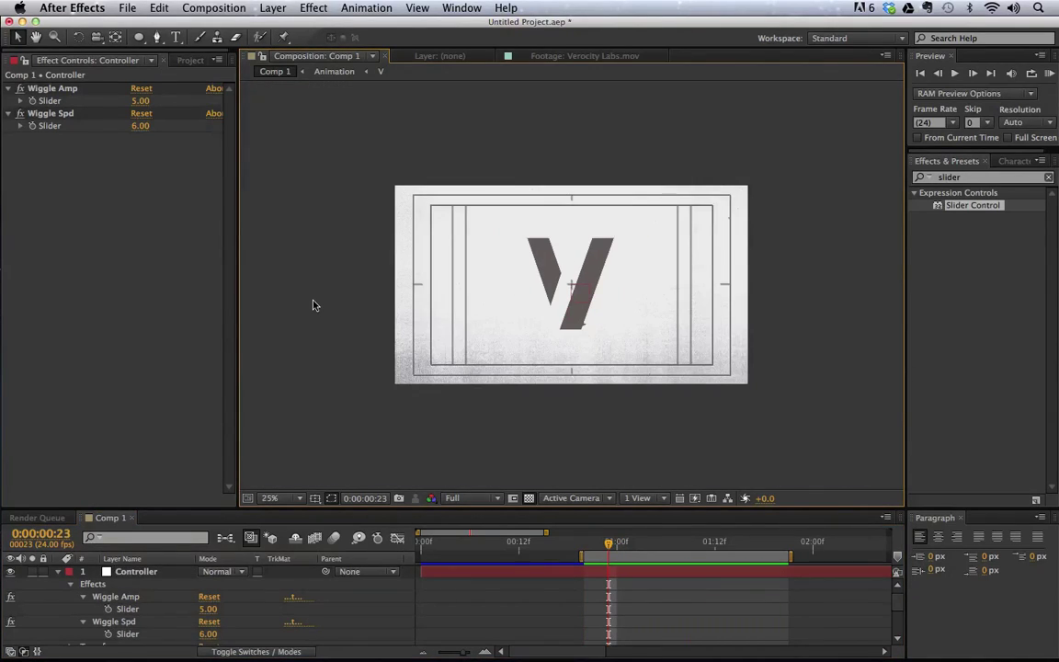
scroll(313, 305, up, 1)
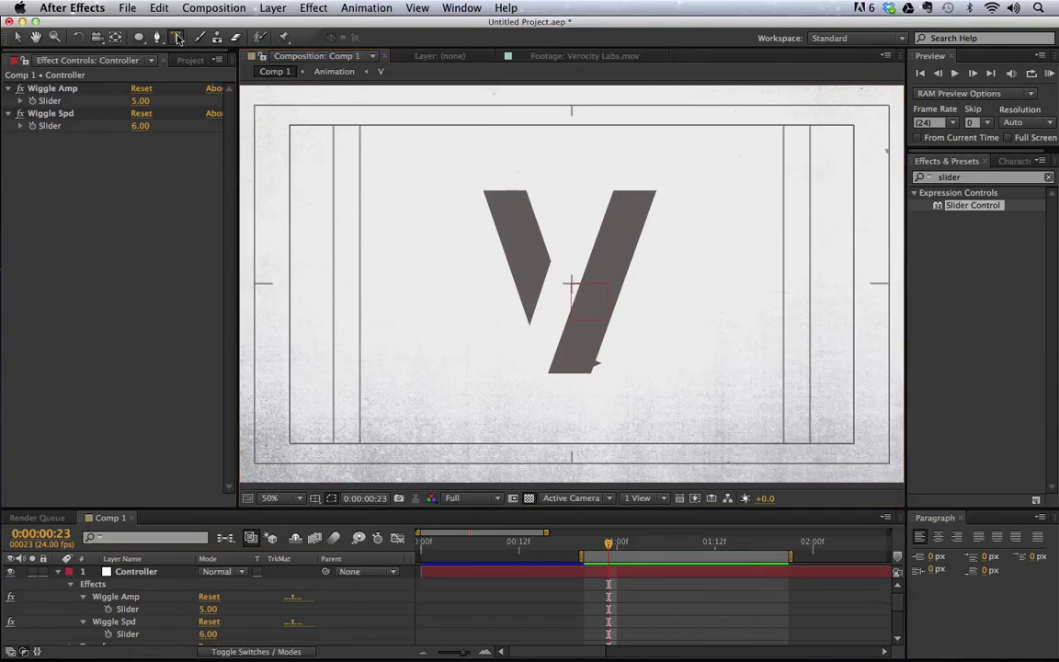
Create a text layer reading 'Visual Effects' to the left of the V logo
key(super+t)
click(338, 326)
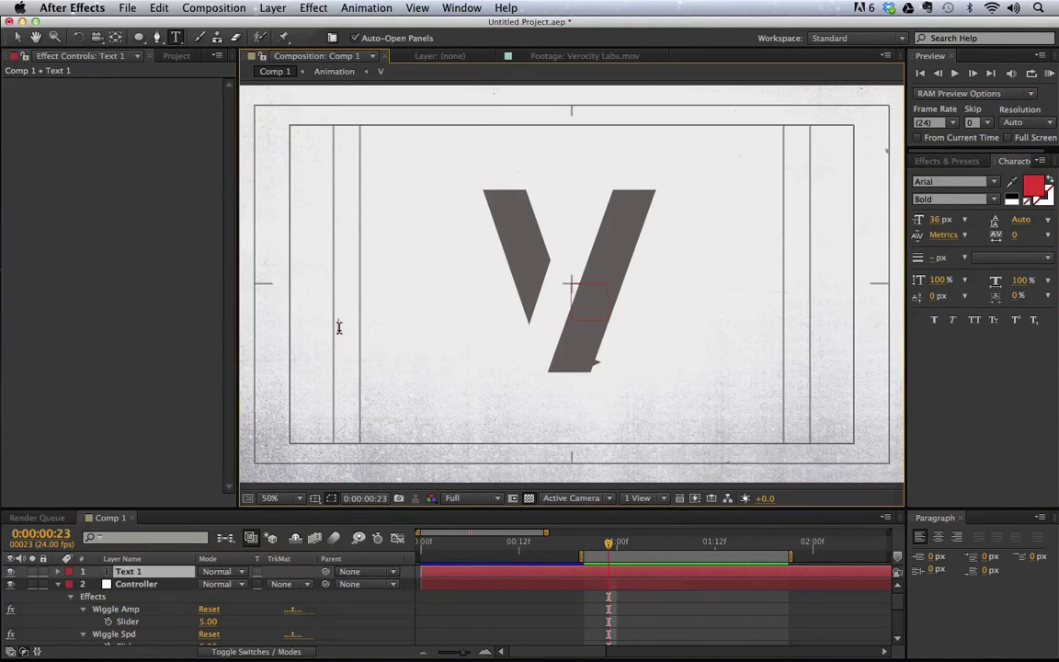
text(Visual Effects)
key(KP_Enter)
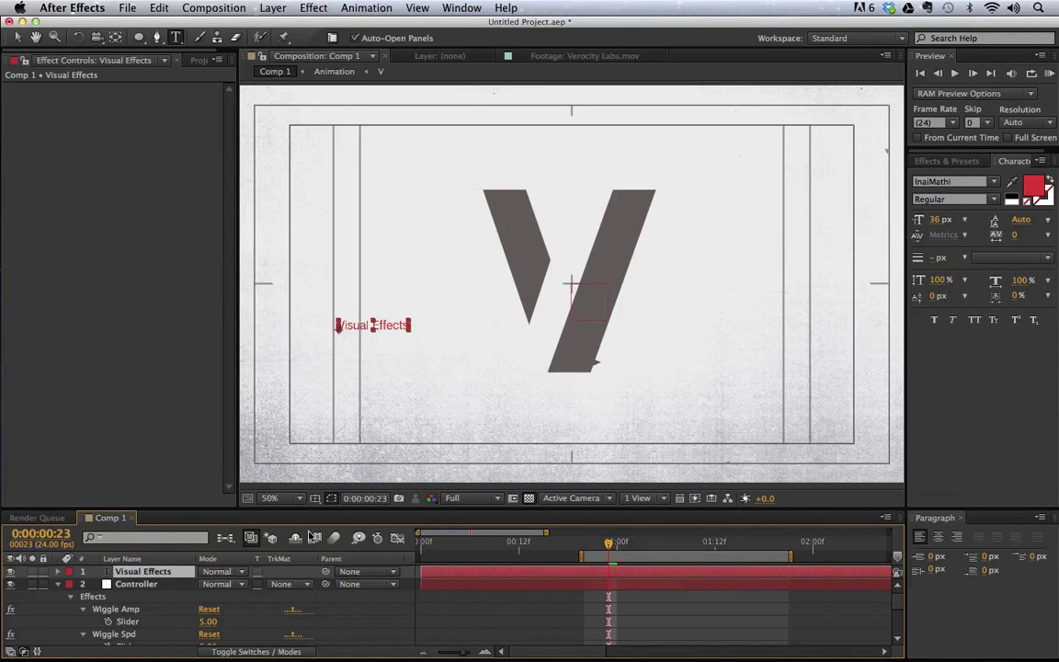
Scale the text to 328% and move it to the lower right beside the V
key(v)
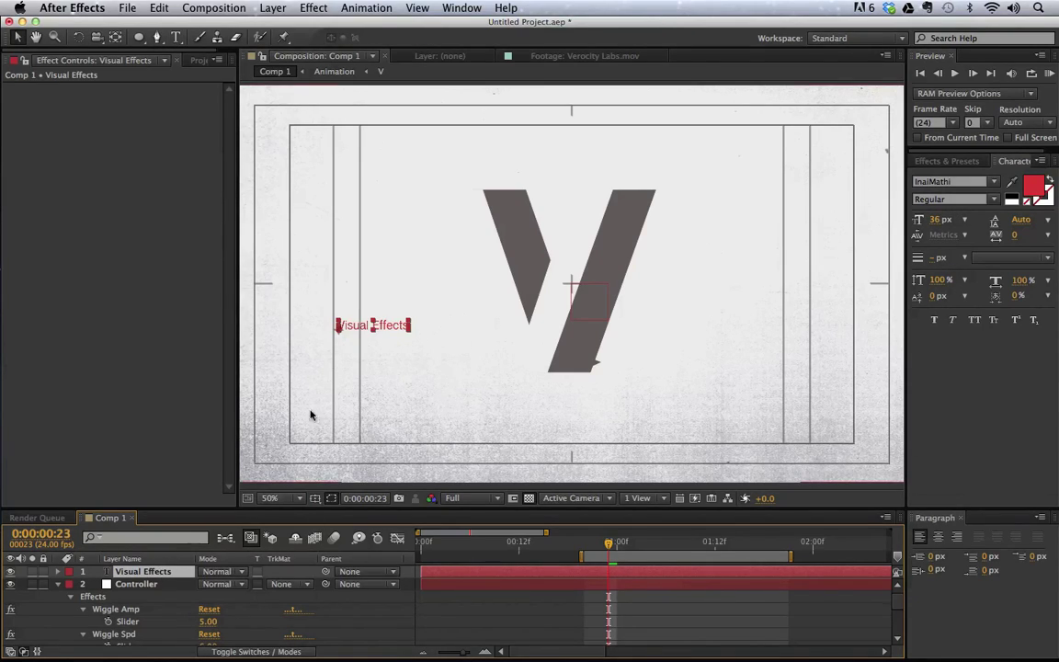
key(s)
drag(221, 583, 478, 353)
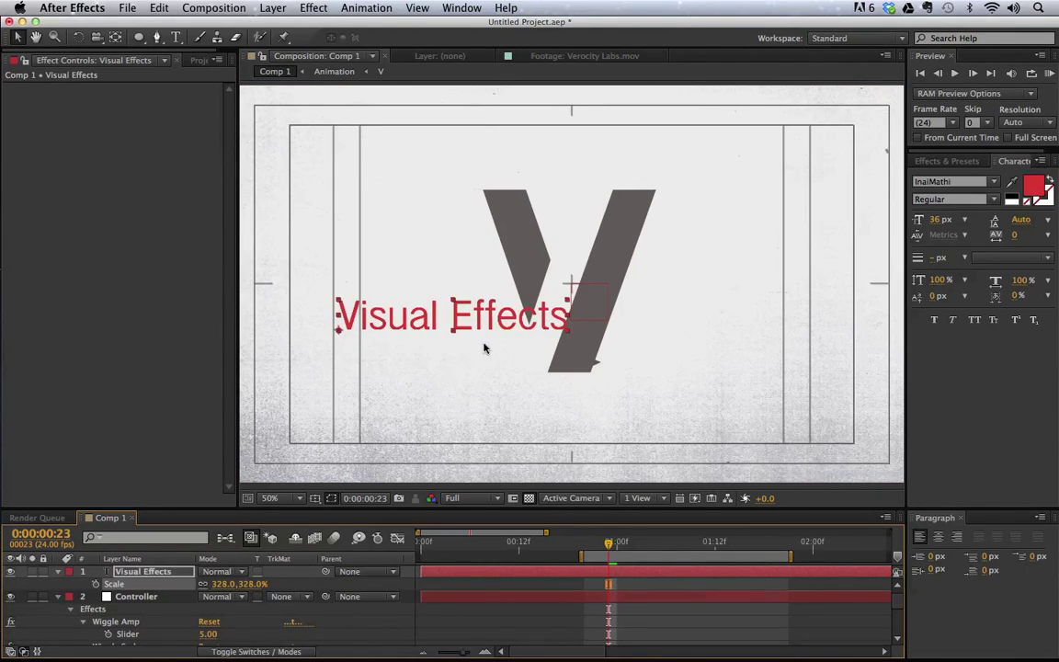
mouse_move(518, 315)
mouse_down()
mouse_move(517, 439)
mouse_move(695, 385)
mouse_move(758, 397)
mouse_move(777, 460)
mouse_move(779, 375)
mouse_move(781, 432)
mouse_move(789, 370)
mouse_move(788, 381)
mouse_up()
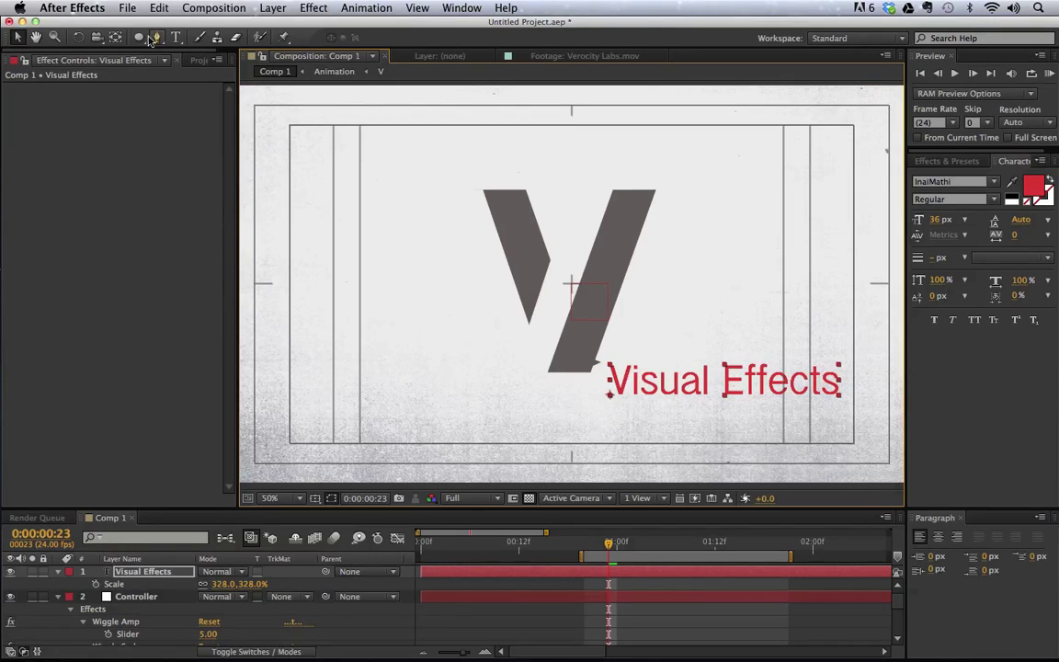
Colour the Visual Effects text grey #888888 and refit the composition in the viewer
click(1032, 192)
mouse_move(241, 244)
mouse_down()
mouse_move(129, 230)
mouse_move(101, 260)
mouse_move(118, 306)
mouse_move(95, 204)
mouse_up()
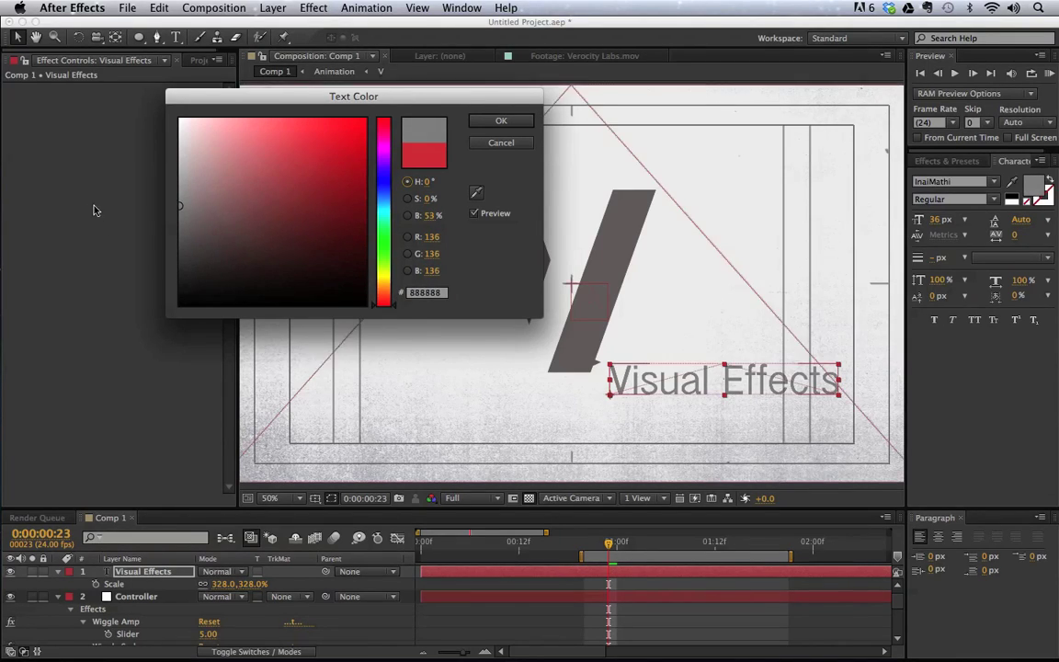
key(Return)
key(shift+slash)
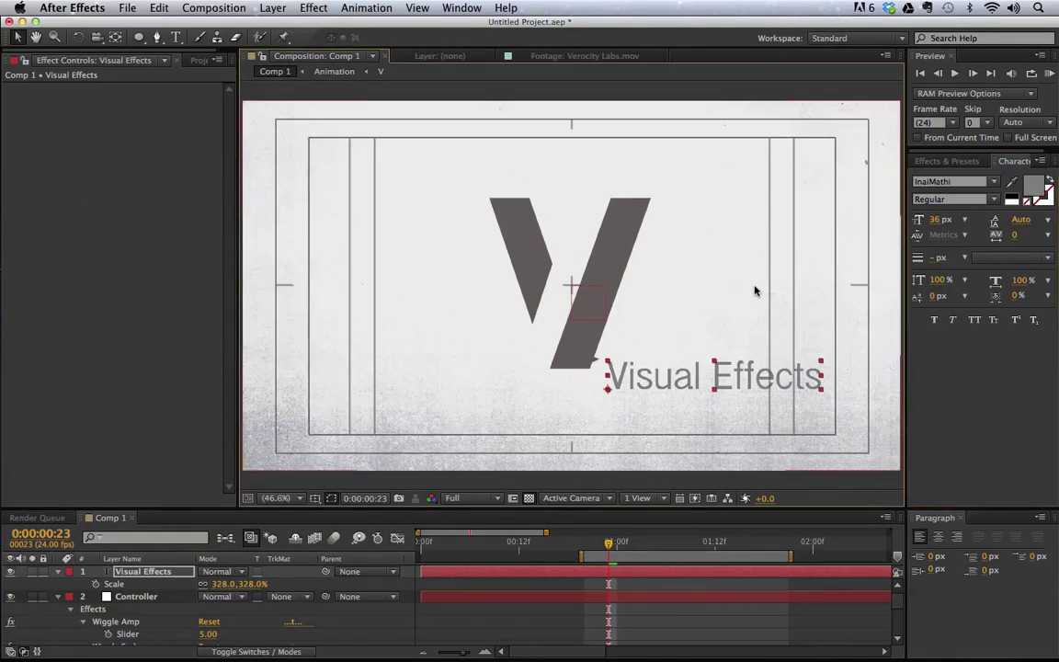
key(comma)
key(comma)
key(comma)
key(comma)
key(comma)
key(comma)
key(period)
key(period)
key(period)
key(period)
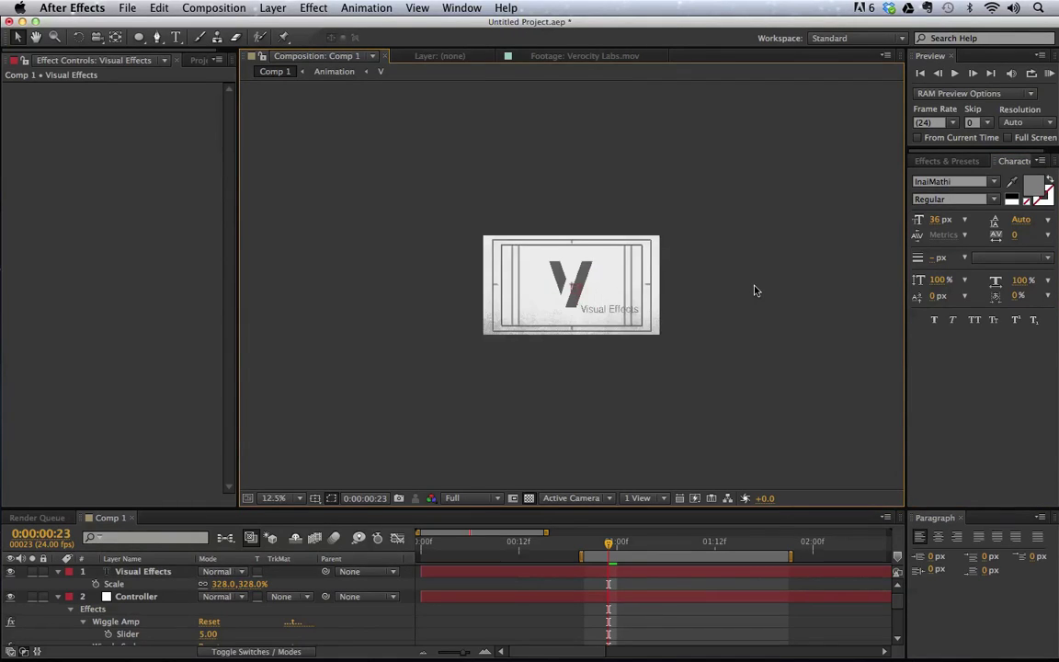
key(shift+slash)
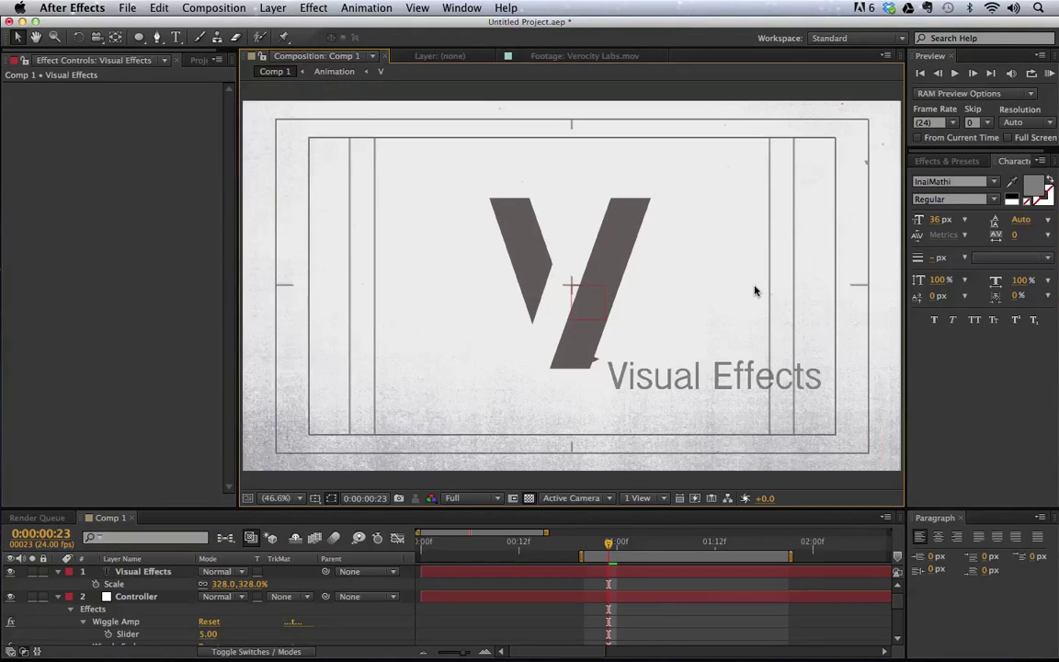
key(super+0)
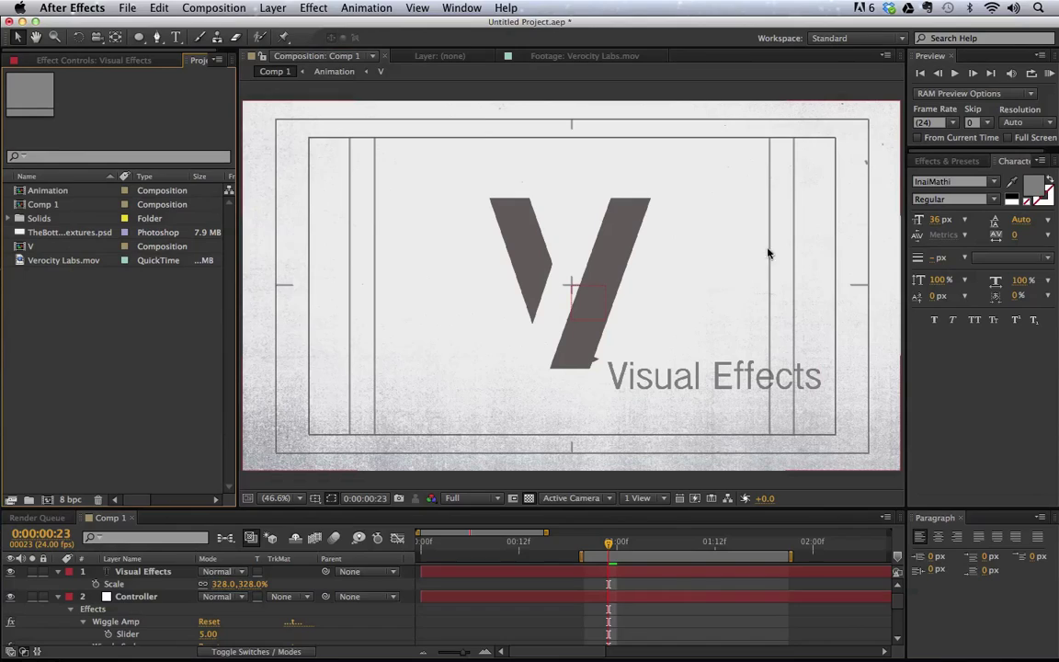
Create a new solid layer named Line Texture
click(677, 308)
key(super+y)
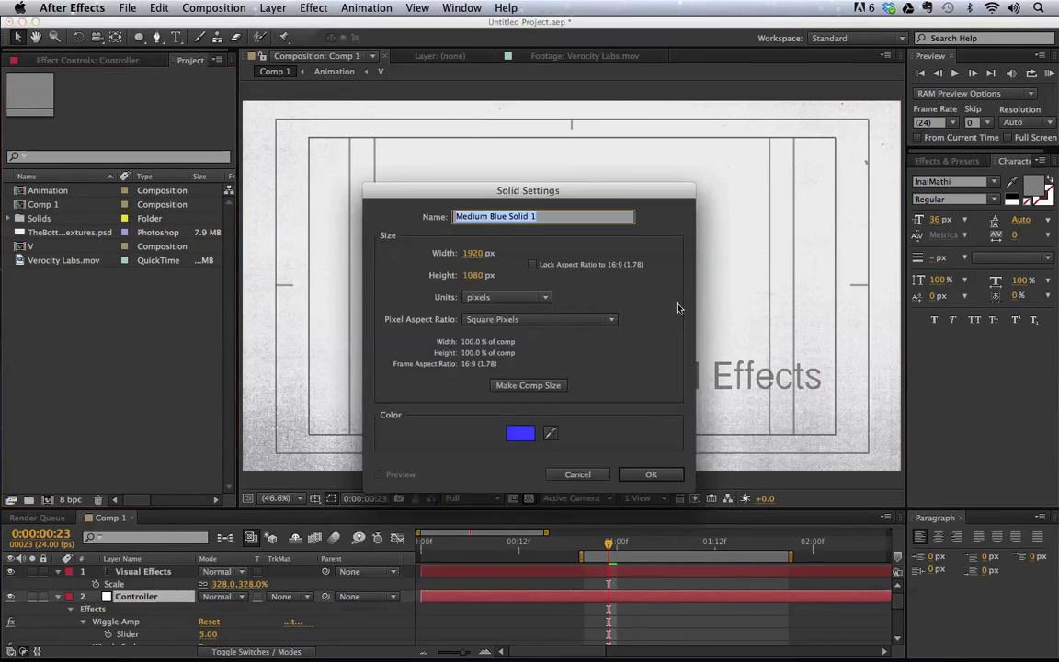
text(Line)
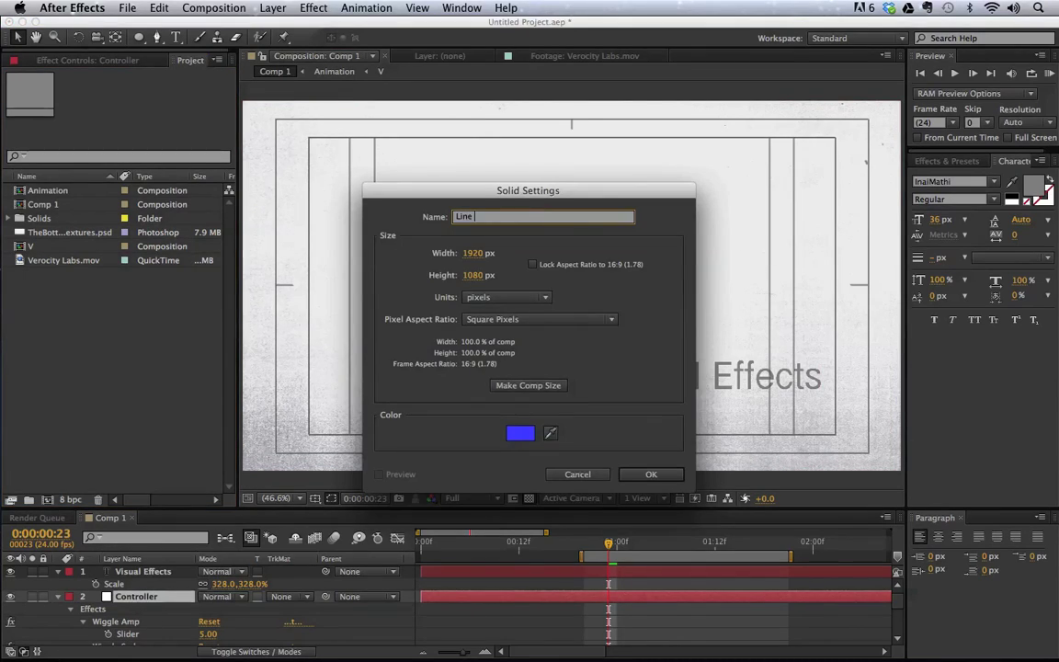
text( Texture)
key(Return)
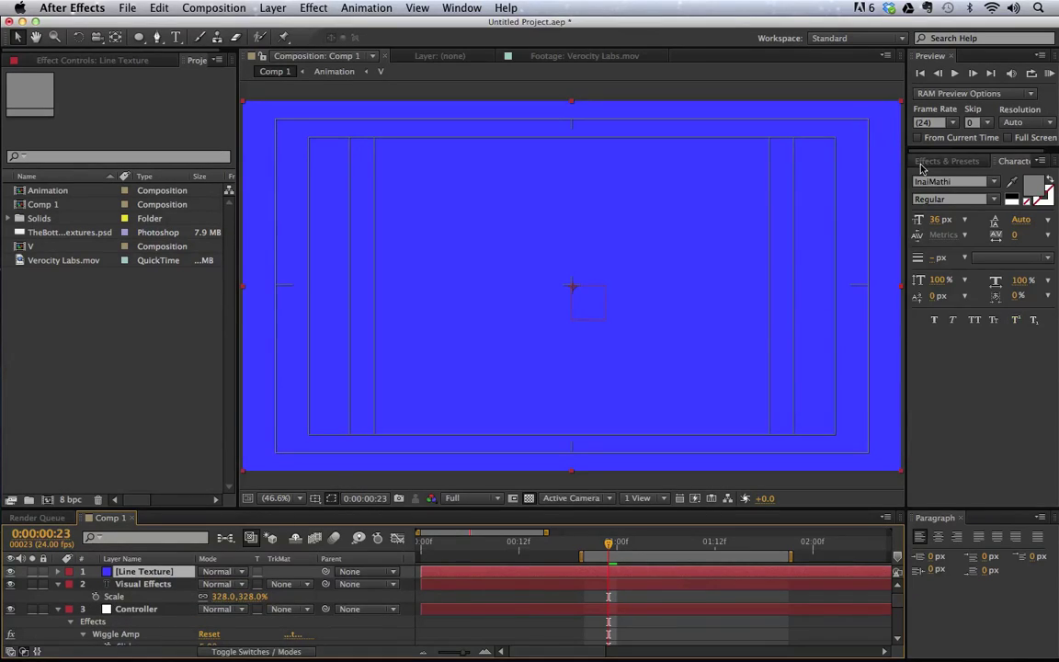
Apply Fractal Noise to Line Texture with Brightness 43 and Scale 10
key(super+5)
click(982, 184)
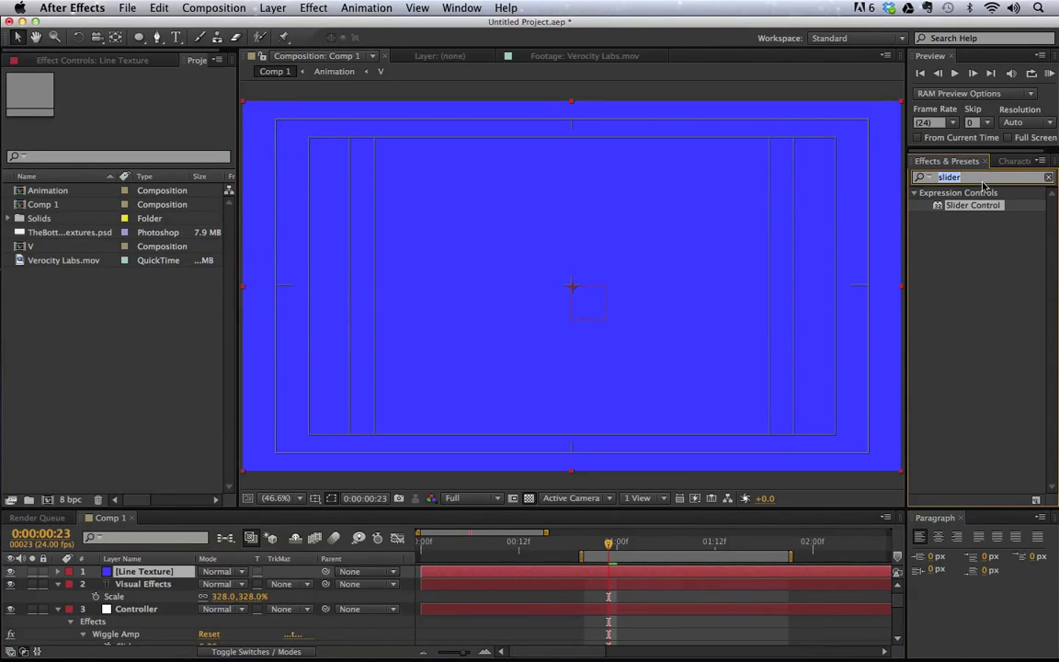
text(frac)
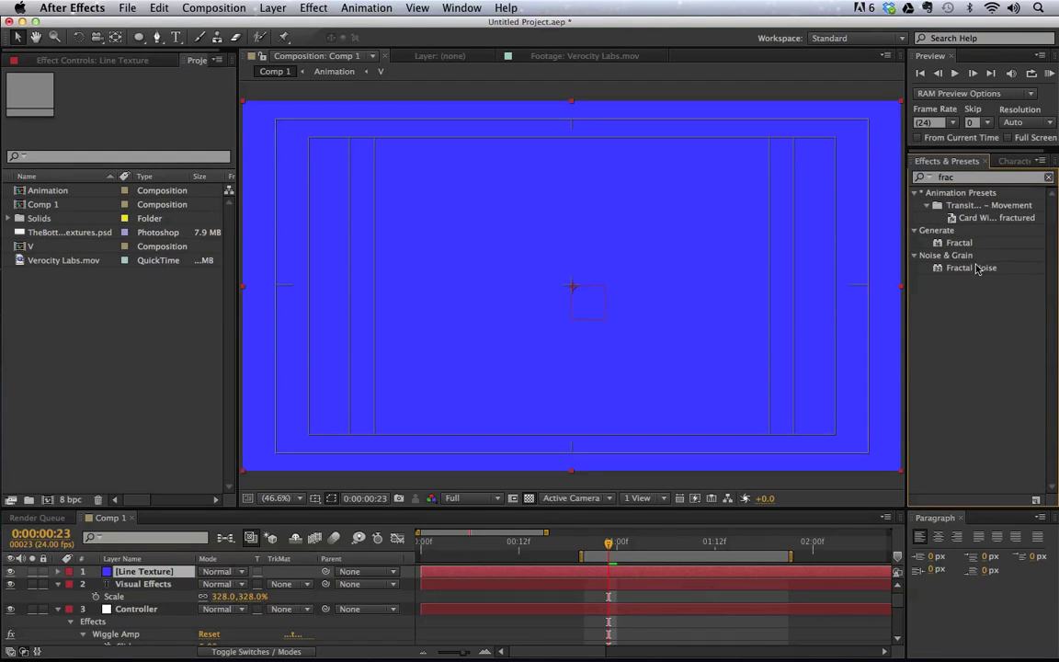
double_click(970, 268)
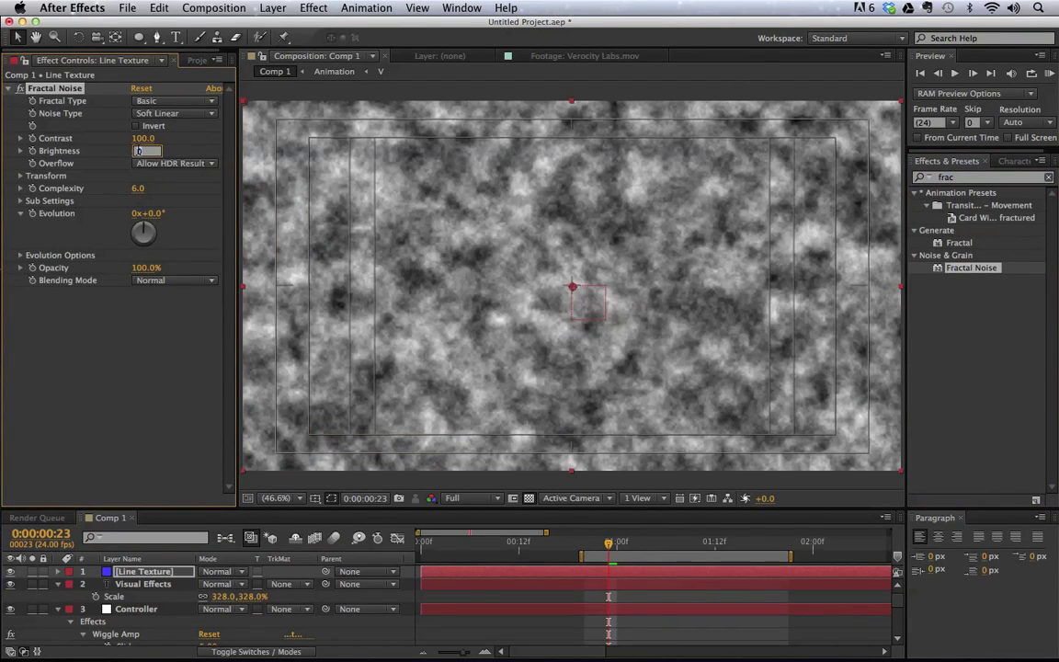
text(43)
key(Return)
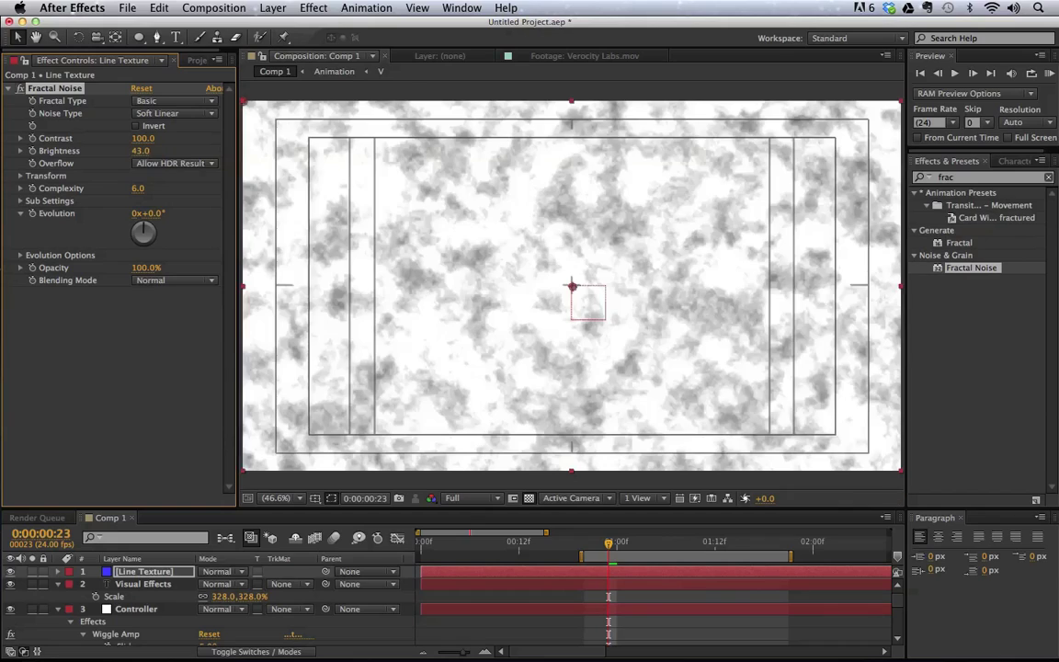
click(21, 176)
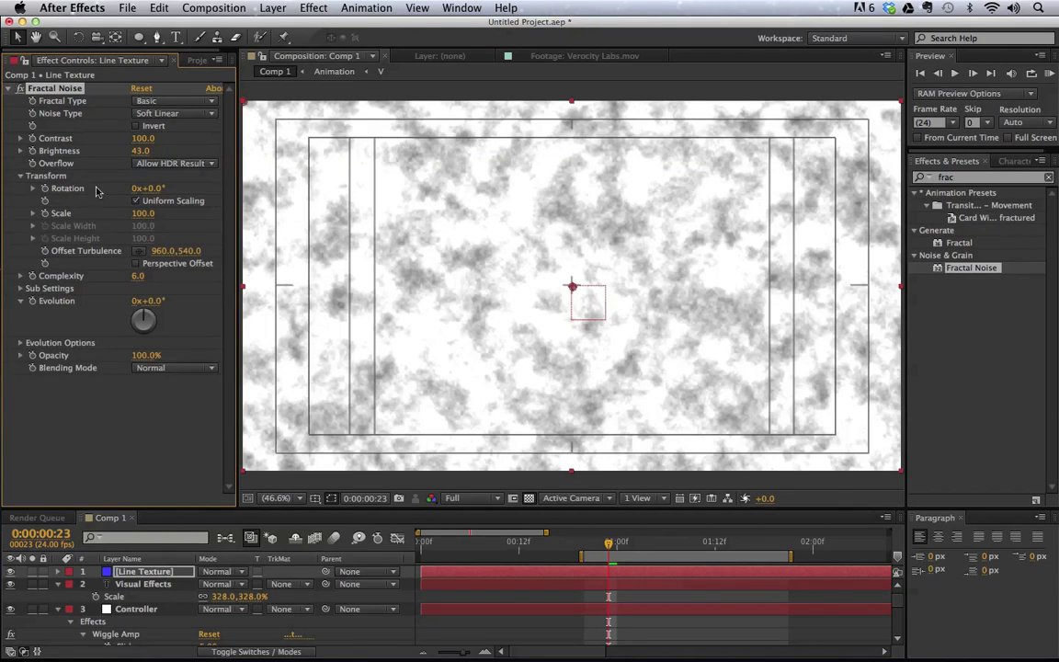
click(143, 212)
text(10)
key(Return)
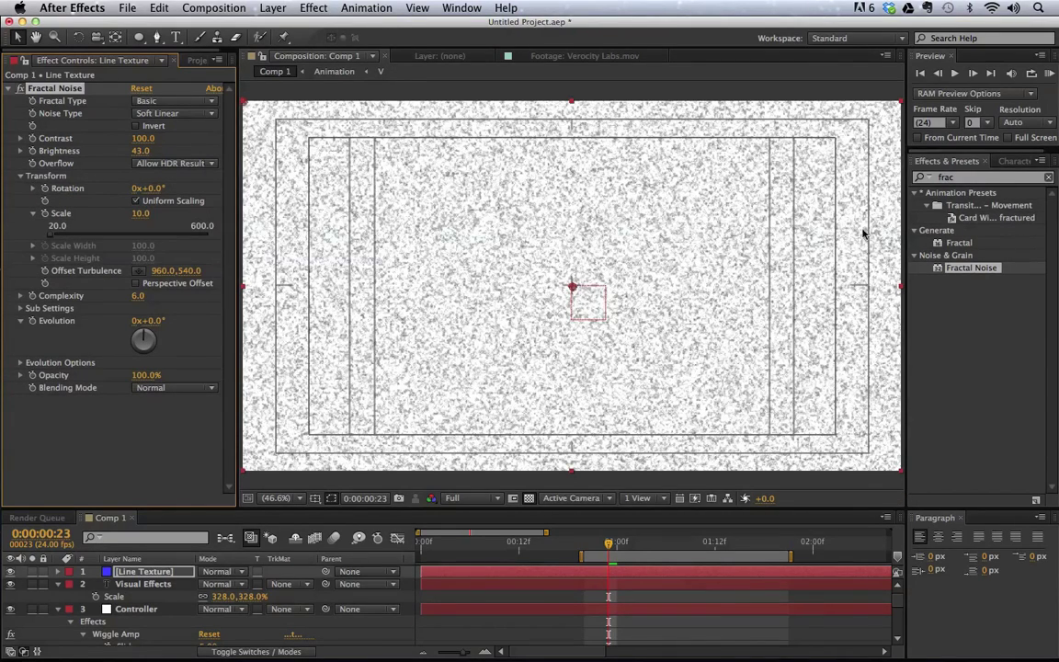
Drive the noise Random Seed with the expression time*24, preview it, and pre-compose Line Texture
click(21, 364)
alt+click(43, 401)
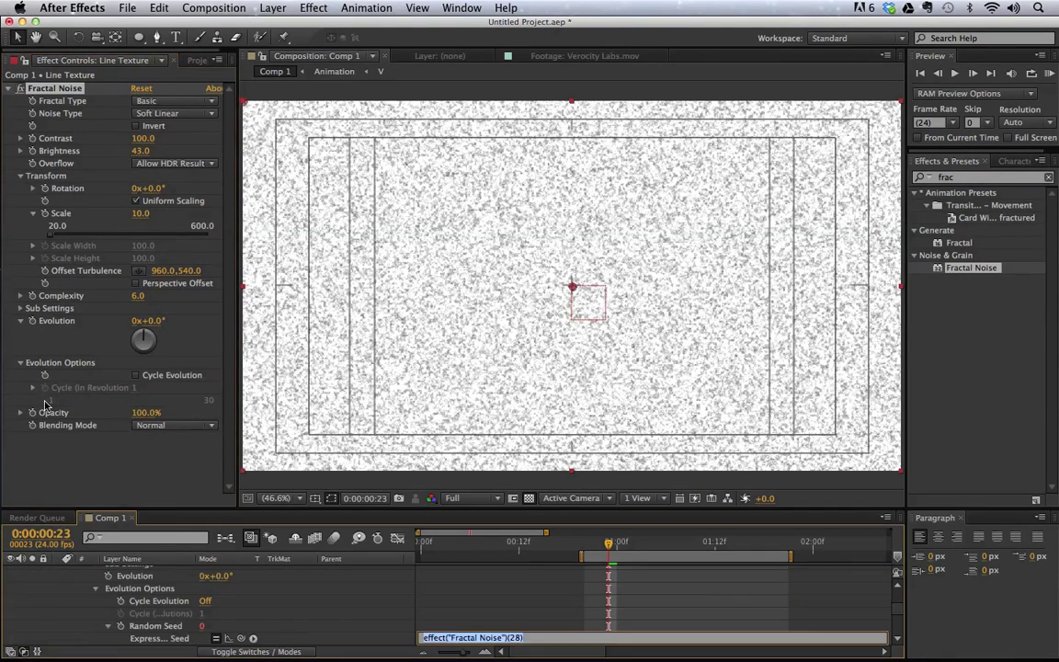
text(time)
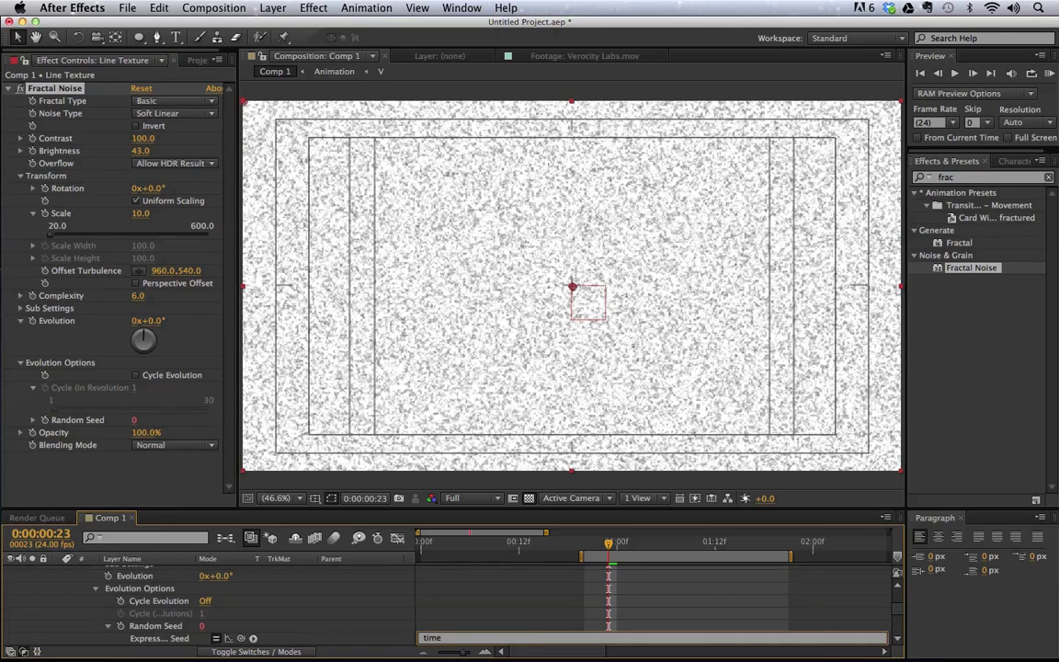
text(*24)
click(532, 599)
key(space)
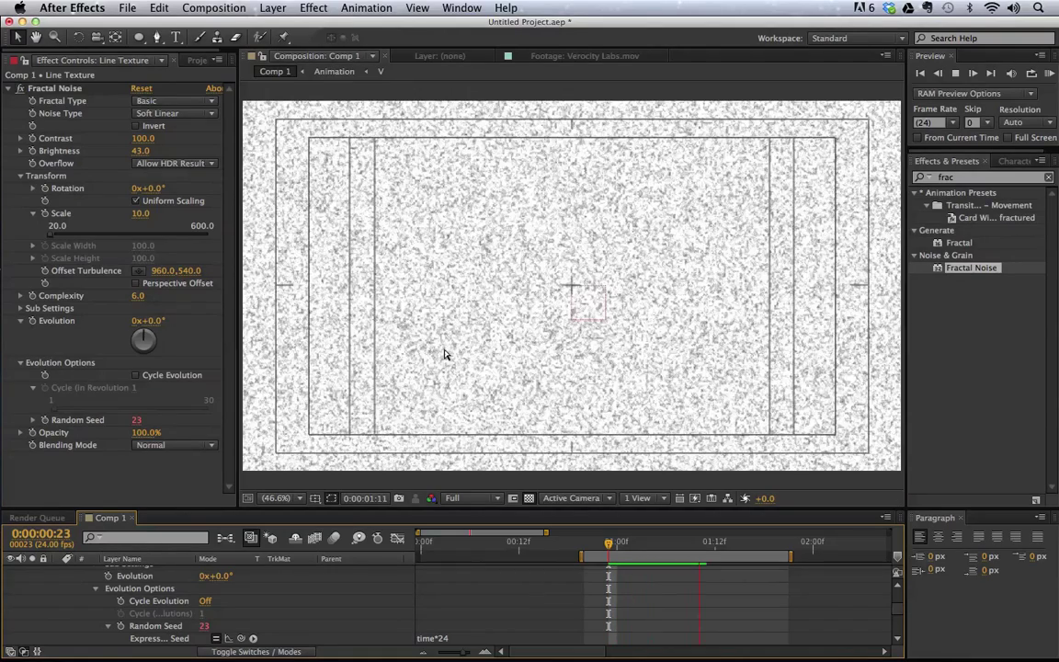
key(space)
scroll(152, 597, up, 5)
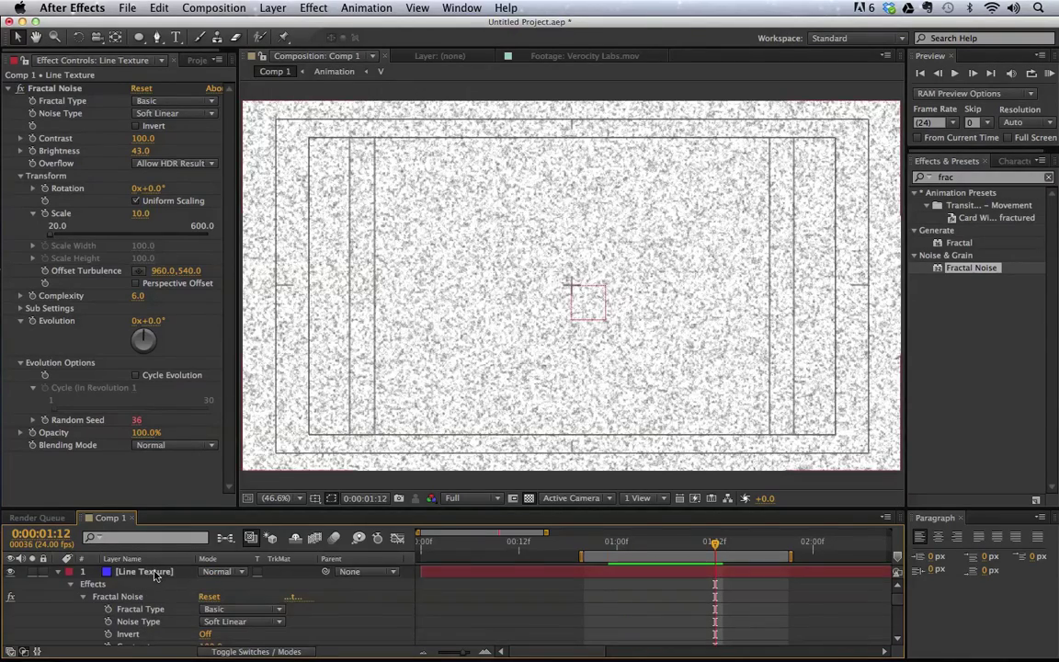
click(152, 572)
key(super+shift+c)
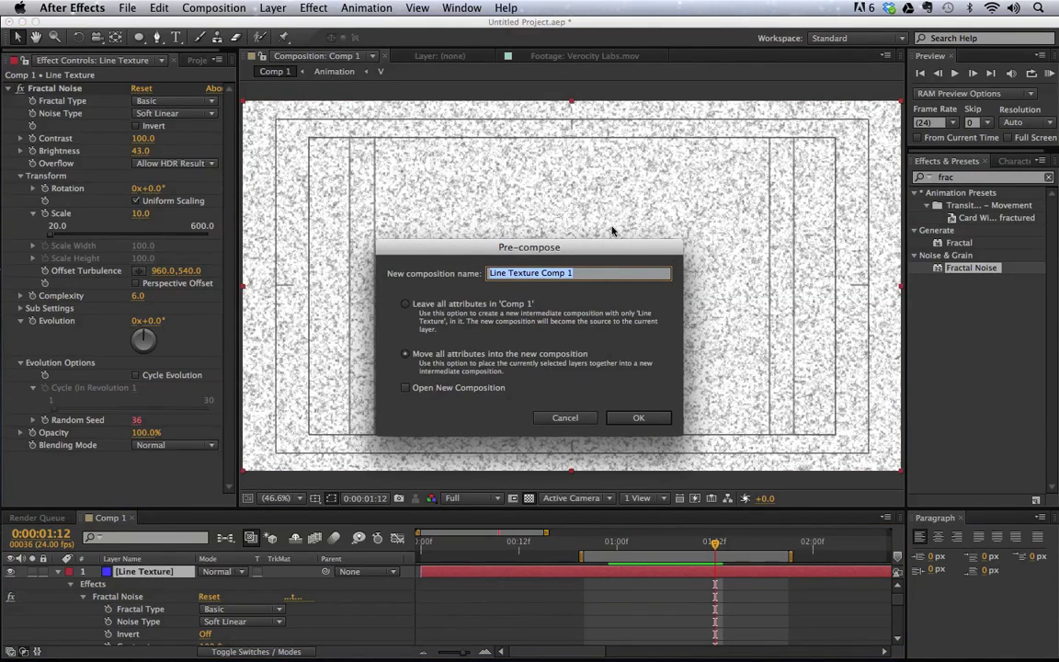
Confirm the pre-compose into Line Texture Comp 1 and apply Set Matte to the Visual Effects text
click(638, 417)
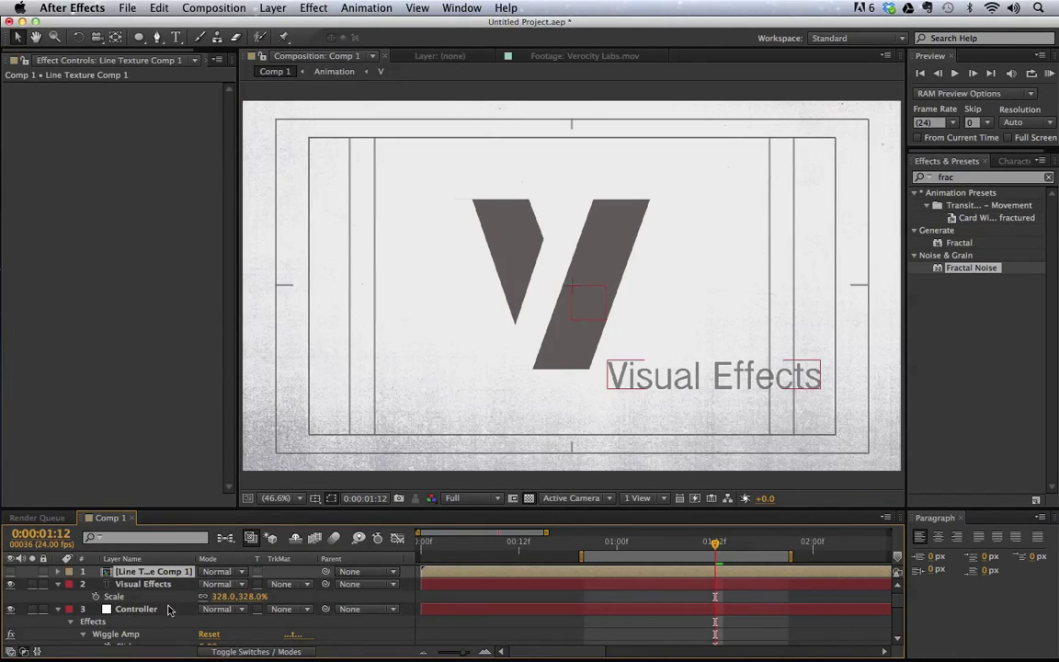
click(143, 584)
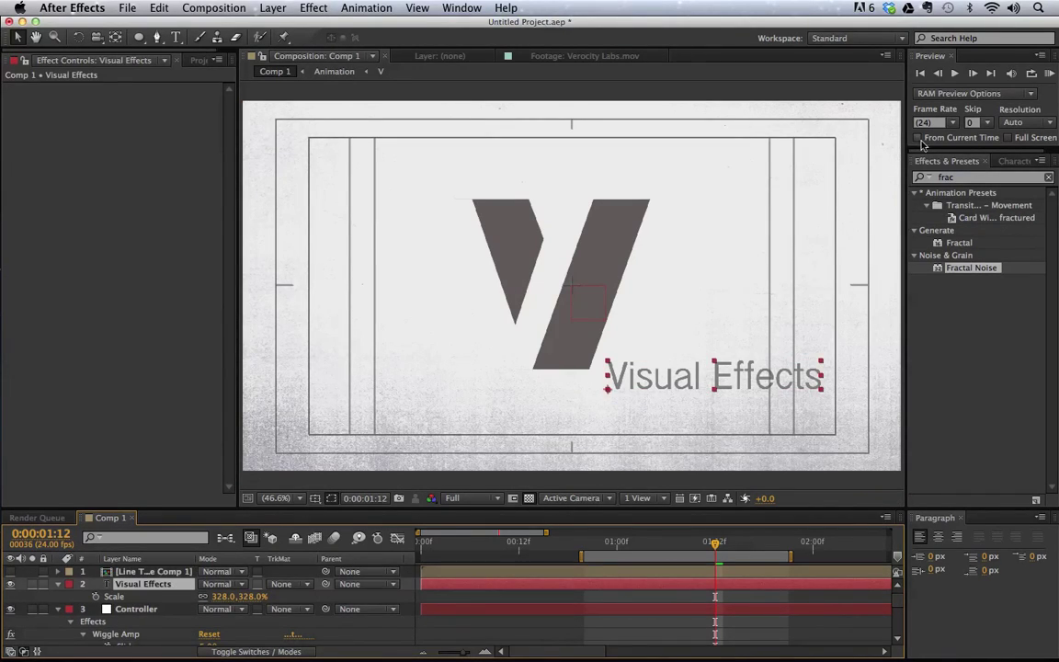
click(965, 176)
text(set ma)
click(970, 208)
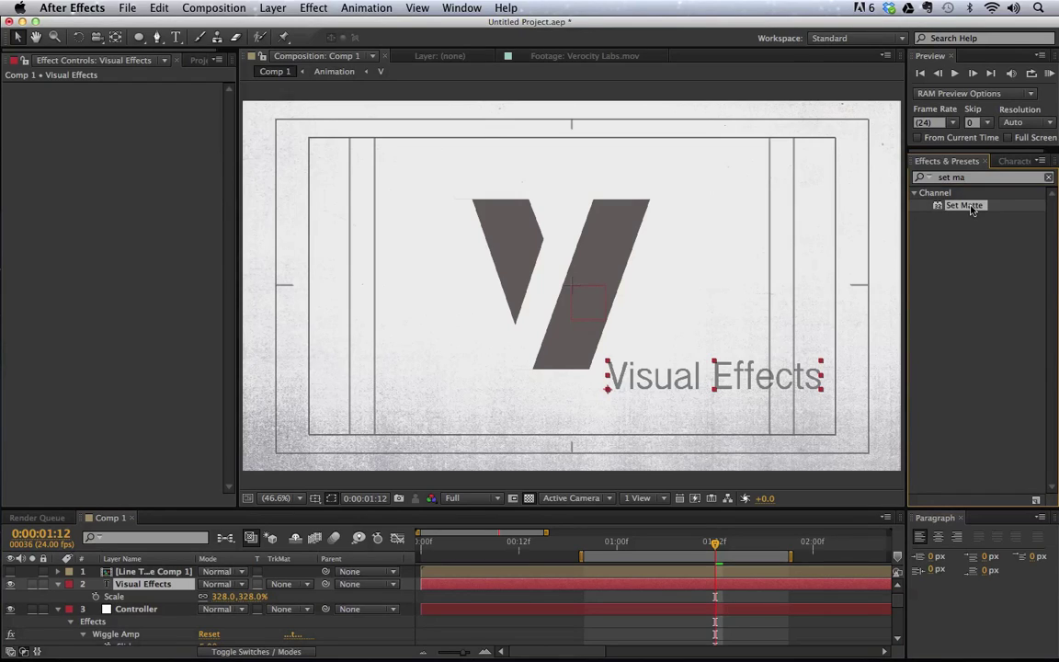
double_click(972, 210)
Take the matte from Line Texture Comp 1's Luminance with Premultiply Matte Layer off, then preview
click(191, 100)
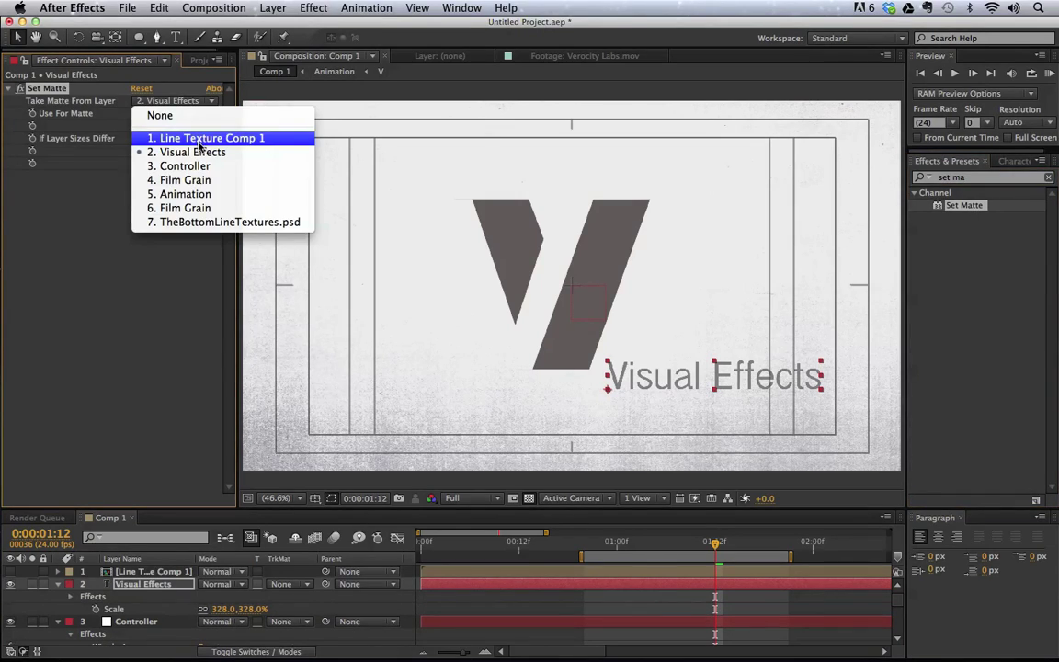
click(199, 138)
click(164, 113)
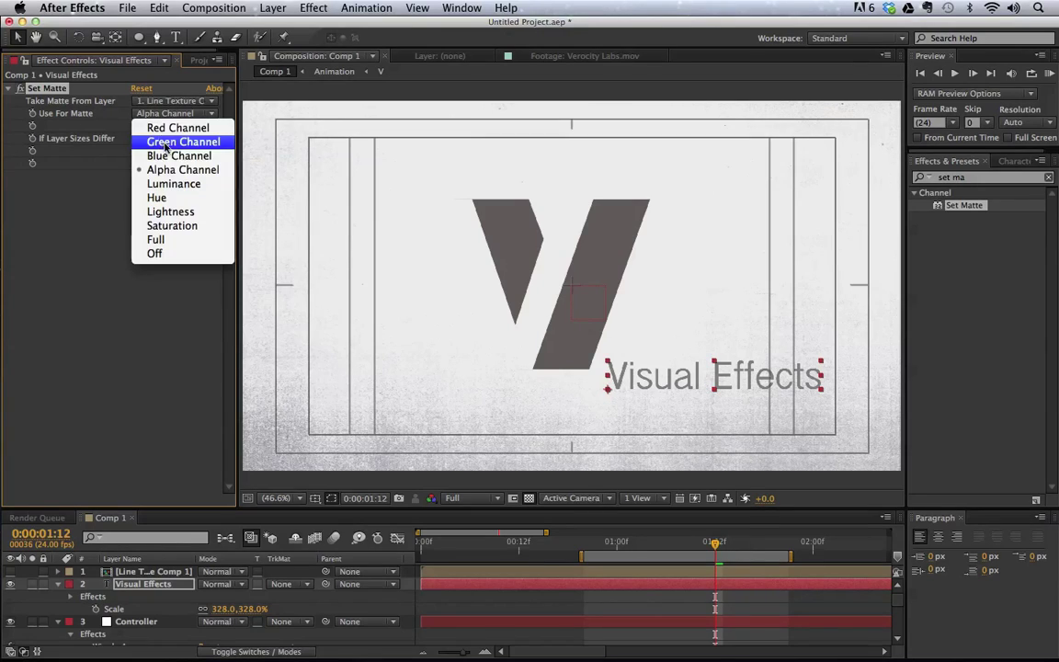
click(177, 183)
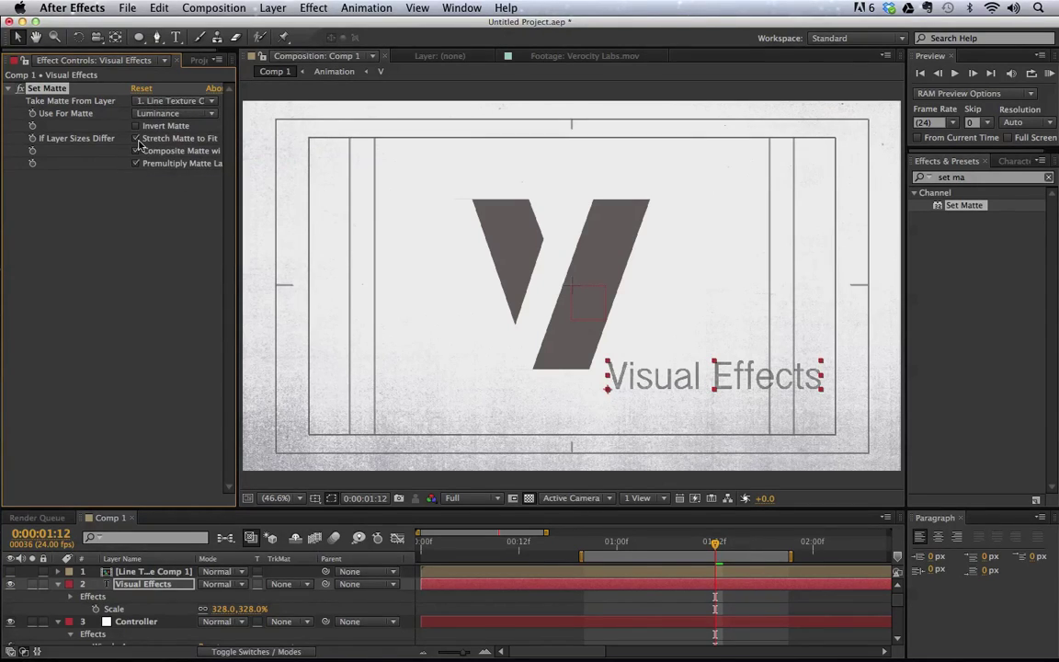
click(136, 164)
key(space)
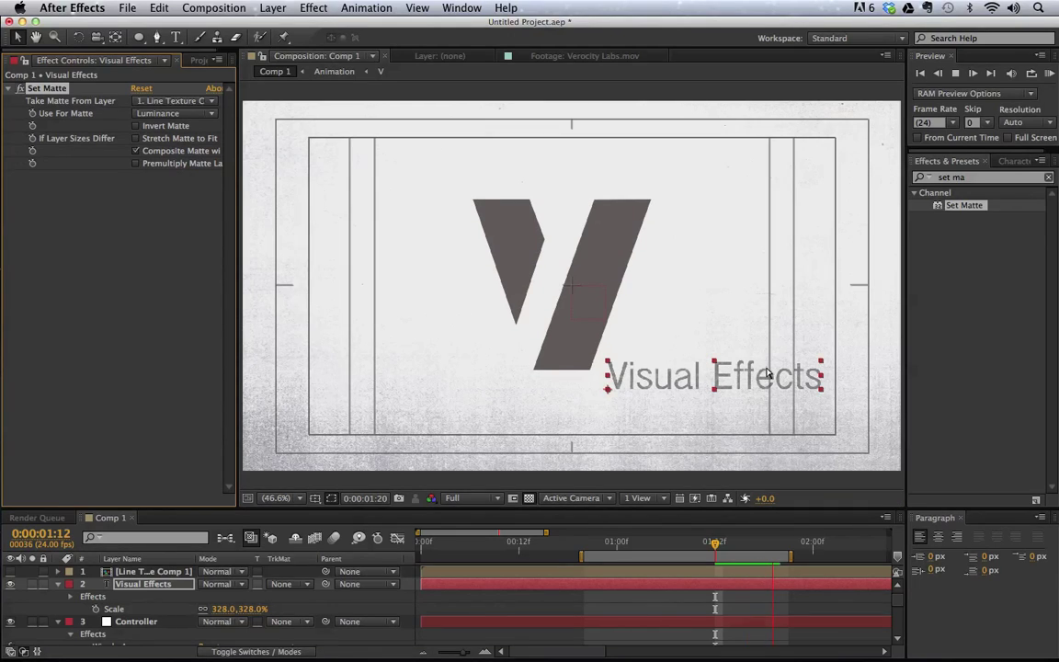
key(grave)
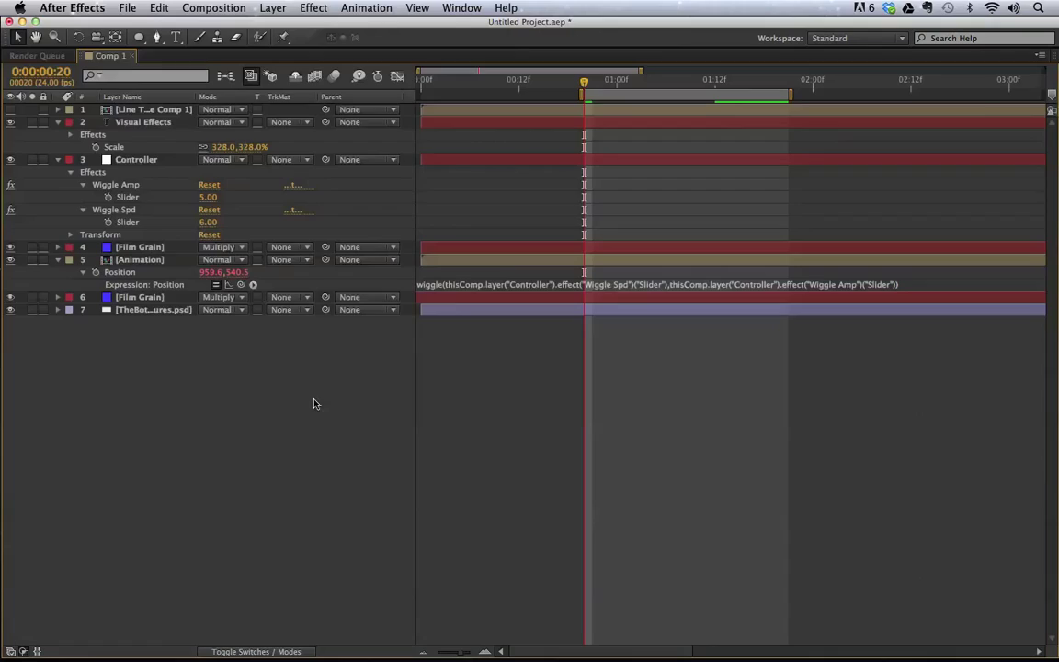
Copy Animation's wiggle expression and paste it as the Visual Effects layer's Position expression
click(463, 287)
click(276, 432)
click(138, 122)
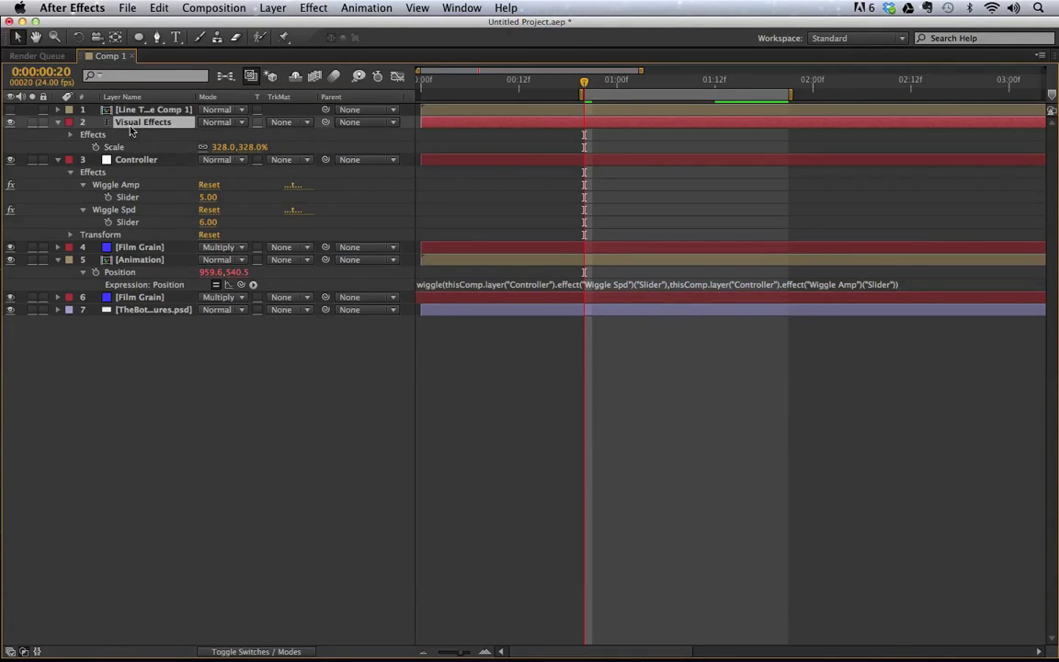
key(p)
alt+click(96, 135)
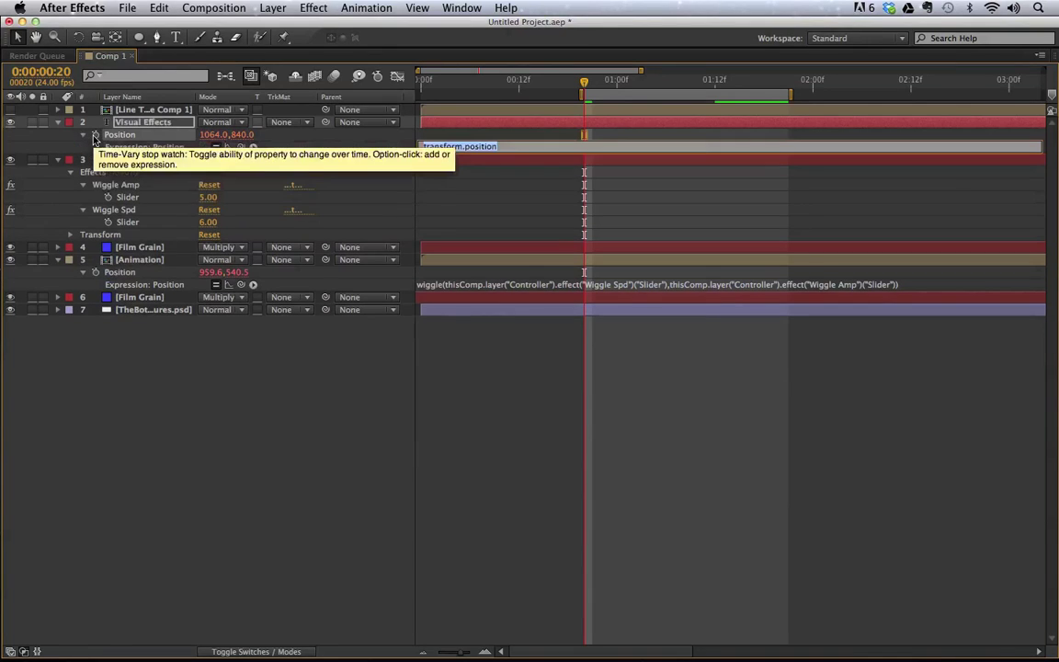
key(super+v)
click(277, 353)
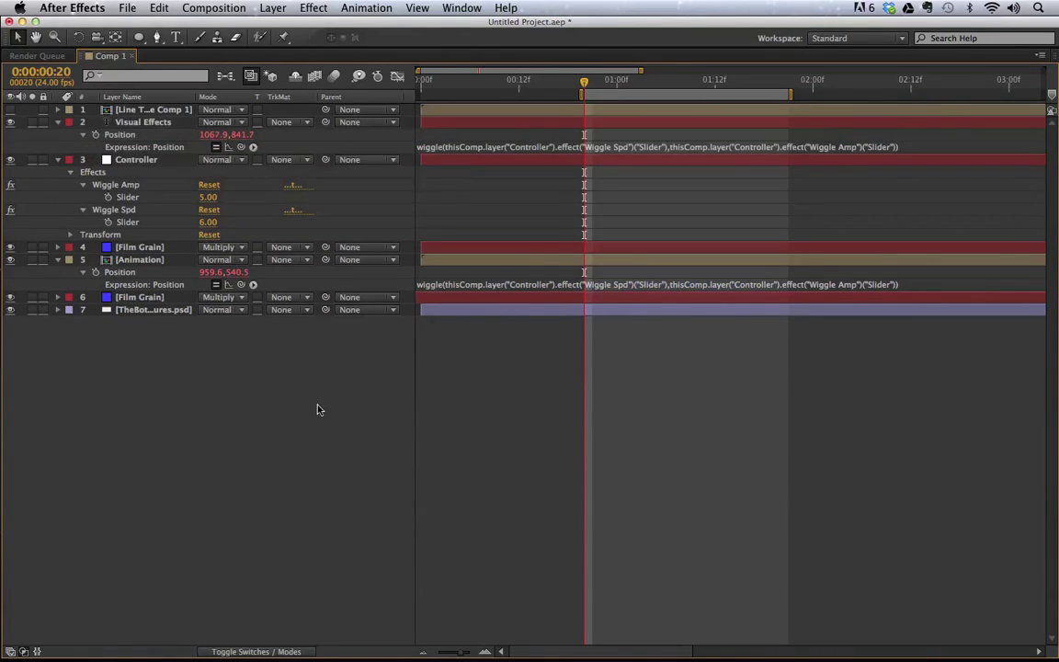
key(grave)
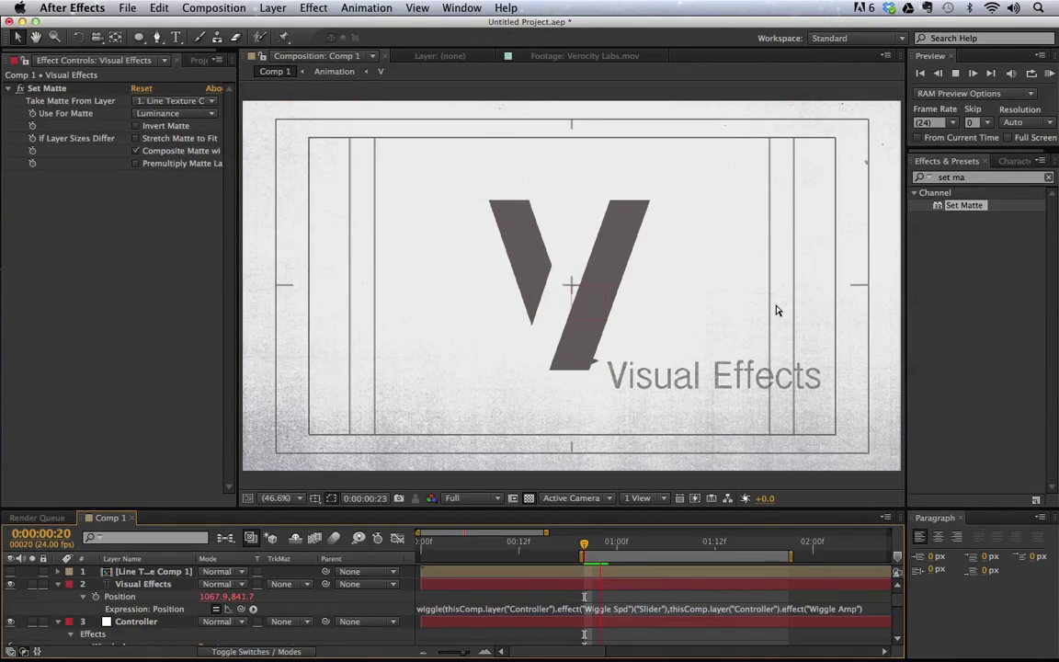
click(165, 585)
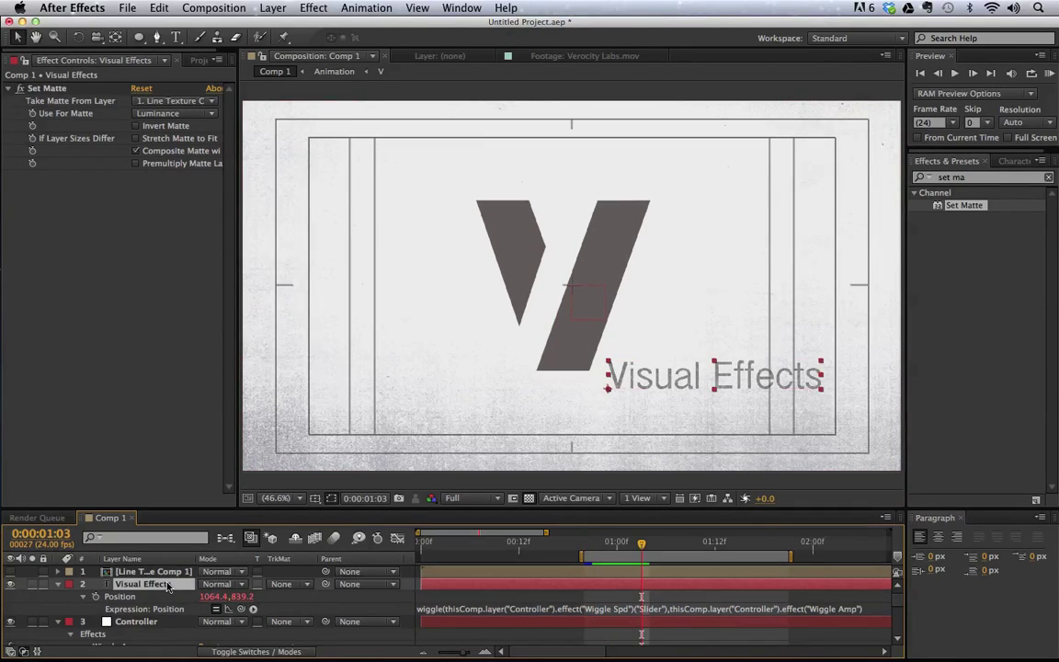
click(272, 7)
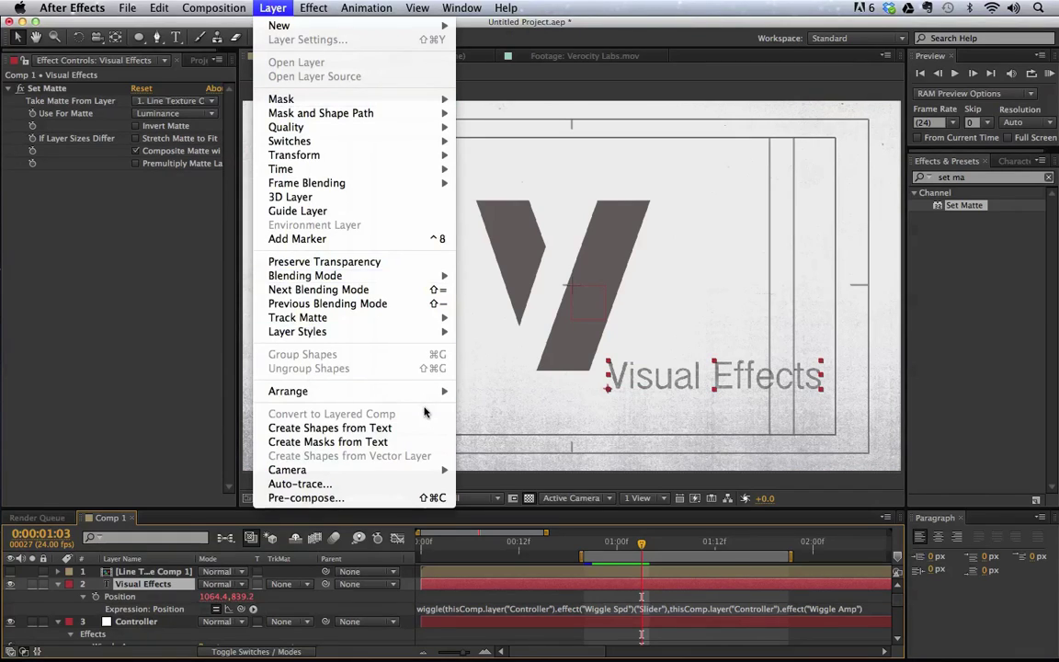
Convert the Visual Effects text to shape outlines and add Wiggle Paths to them
click(377, 427)
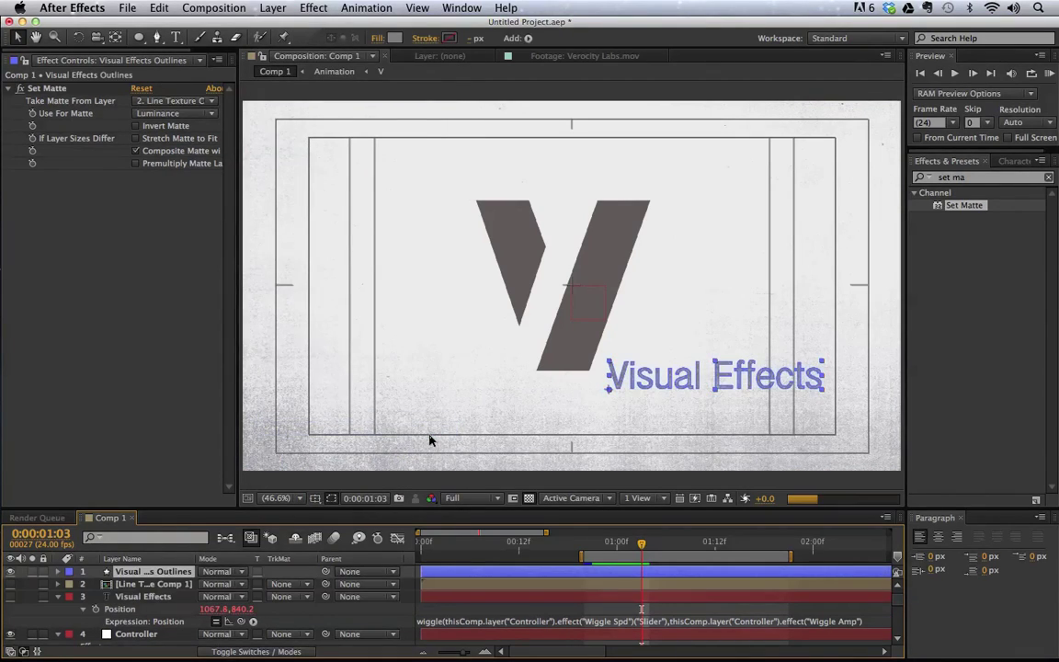
click(45, 87)
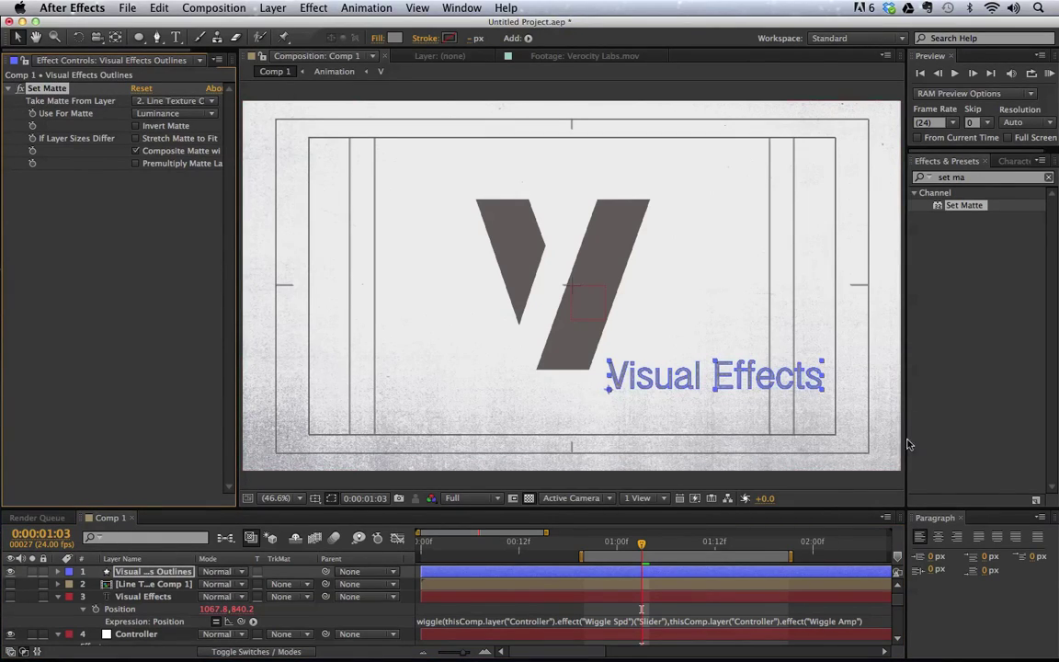
click(878, 488)
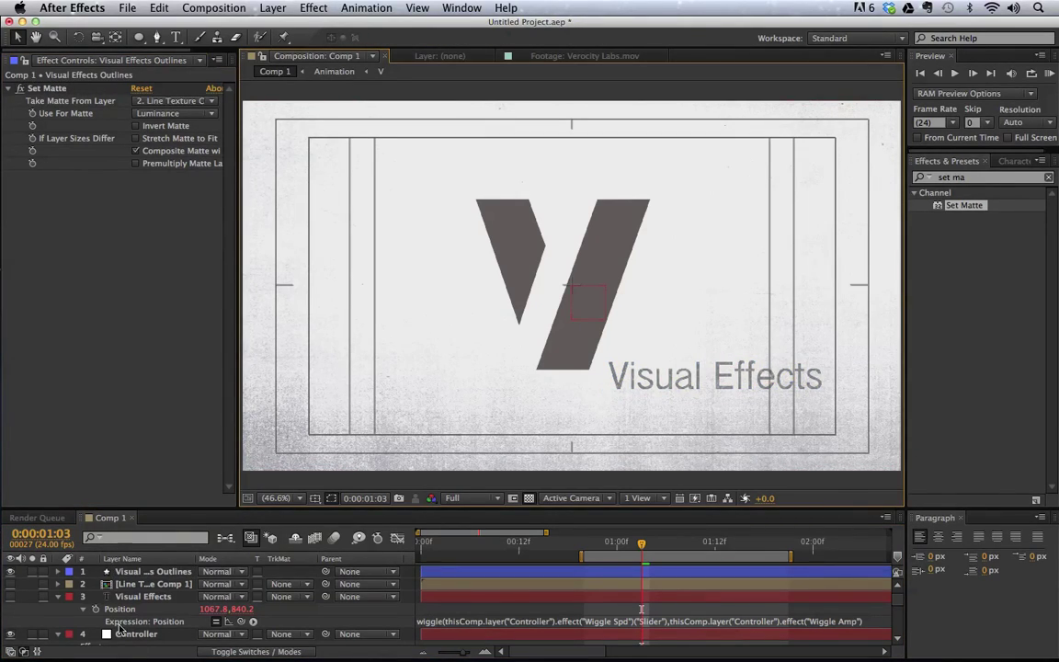
click(158, 571)
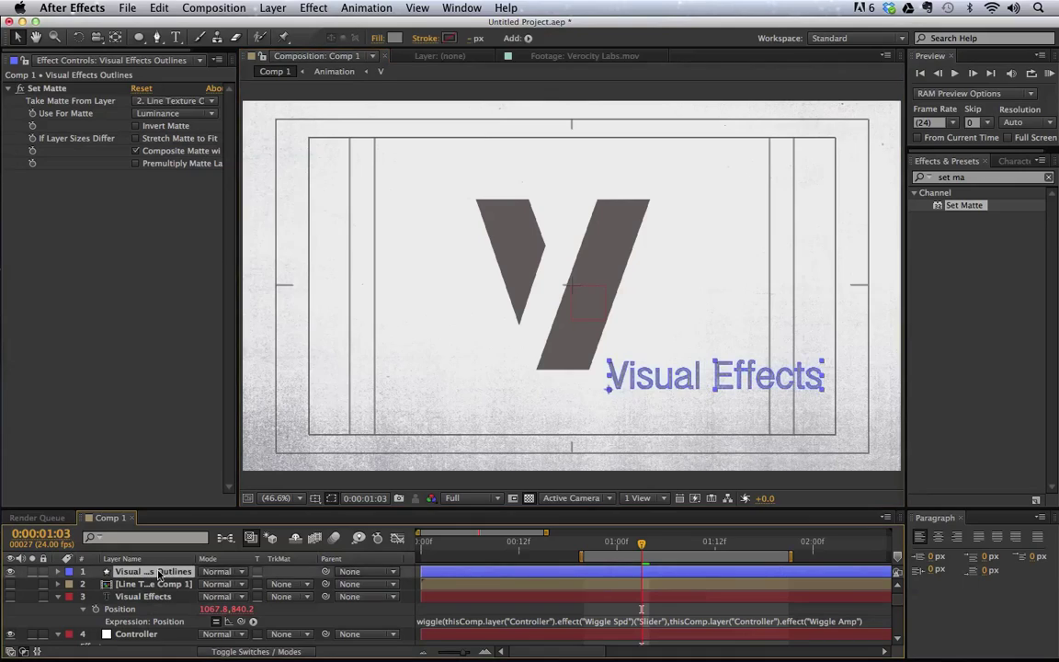
click(58, 572)
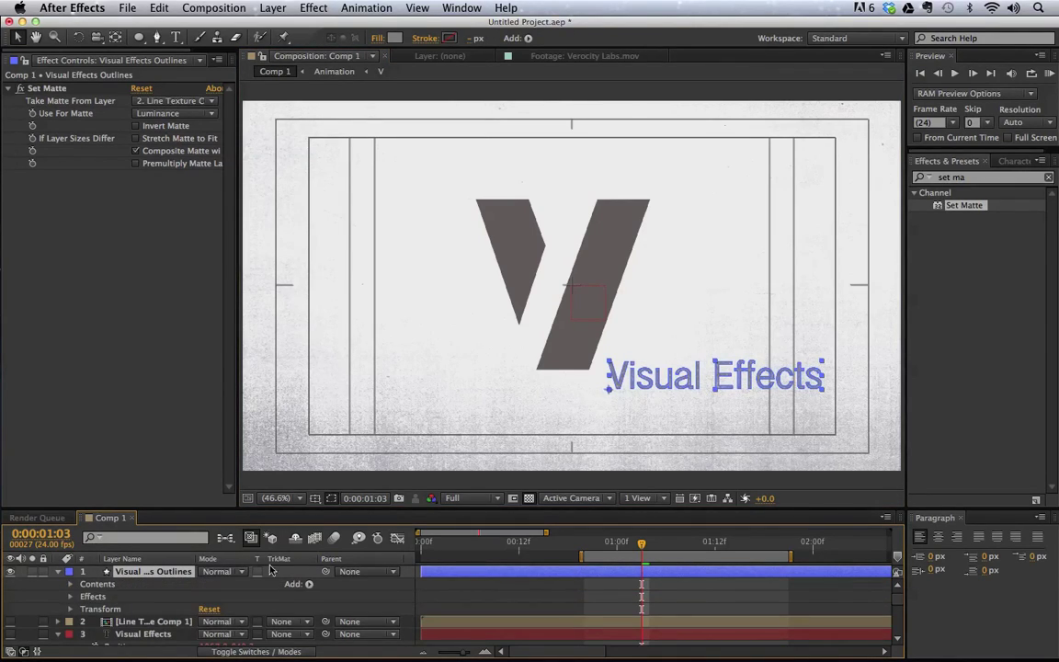
click(309, 583)
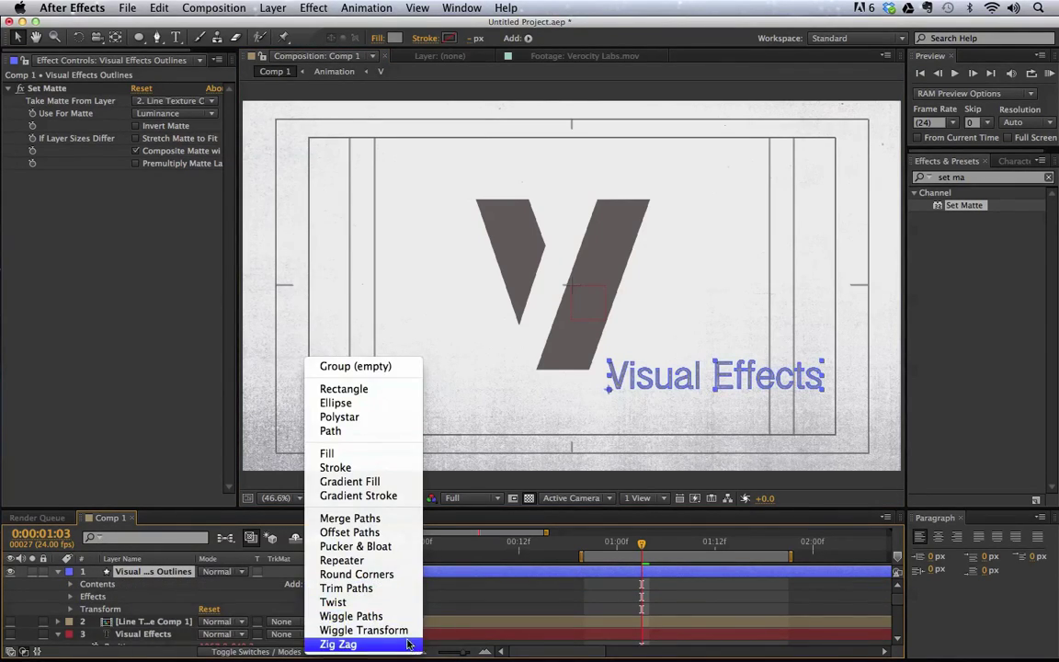
click(367, 615)
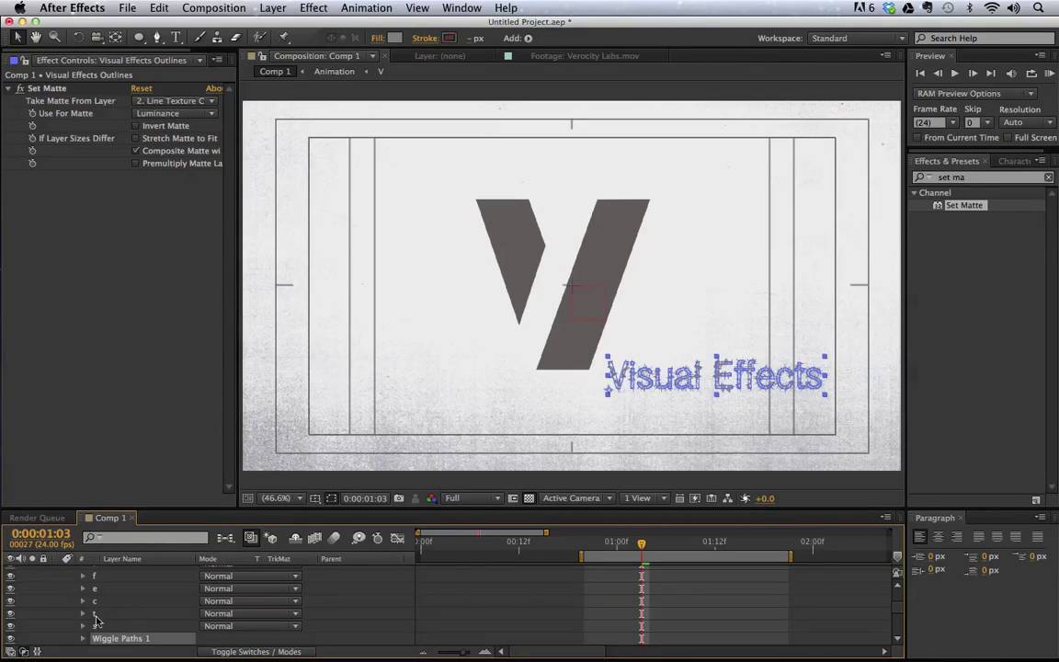
click(82, 639)
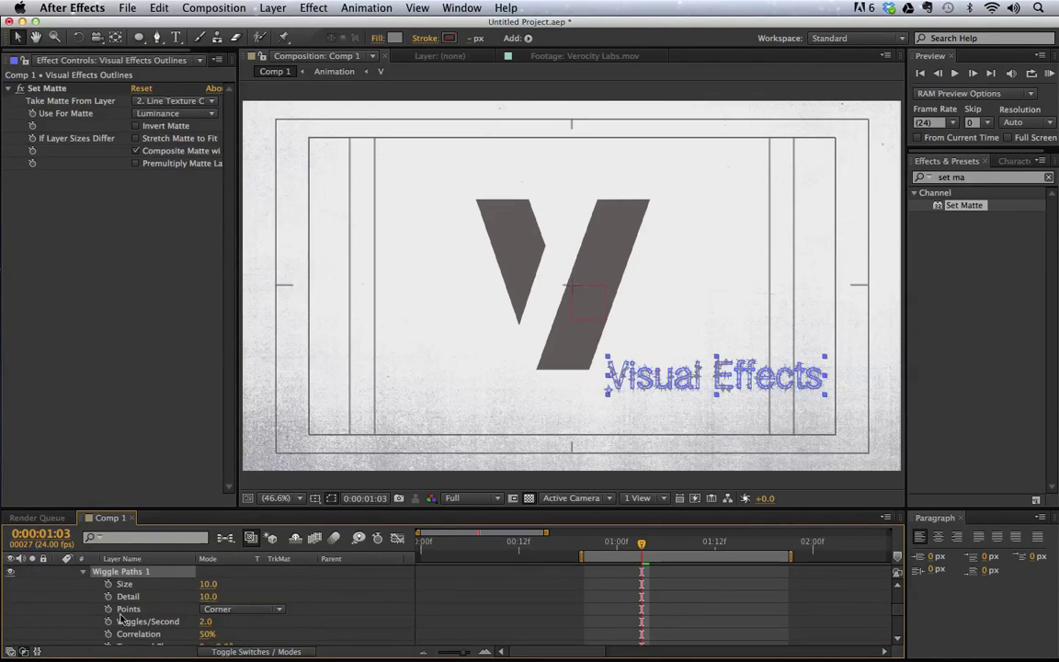
Set Wiggle Paths to Size 1.0, Detail 0.2 and 15 wiggles per second
click(205, 584)
text(3)
key(Return)
click(207, 596)
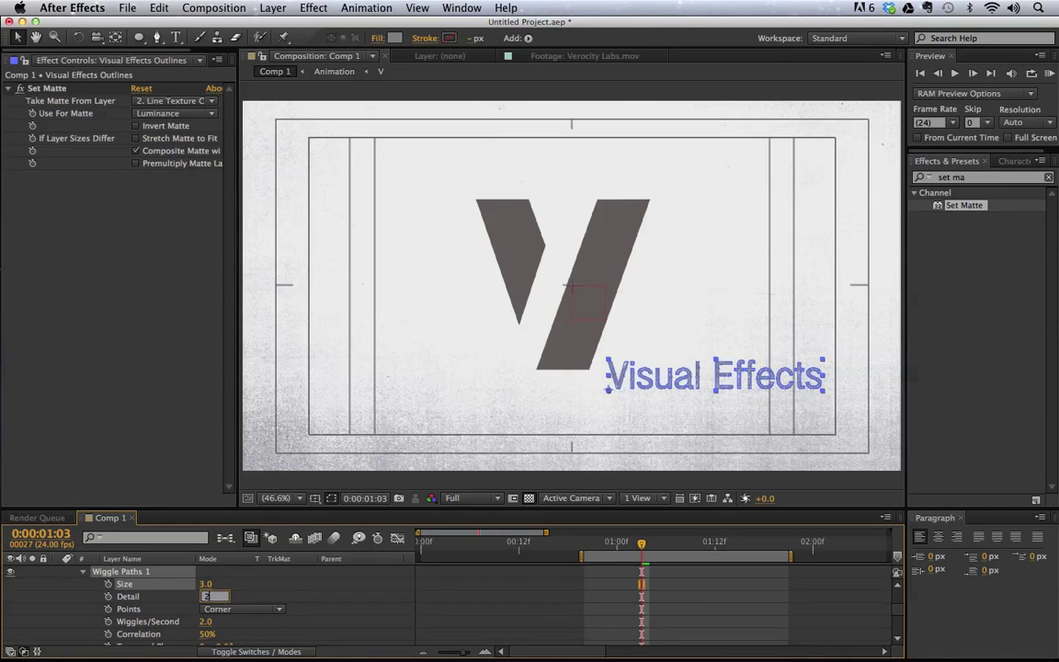
text(2)
key(Return)
click(206, 596)
text(0)
key(Return)
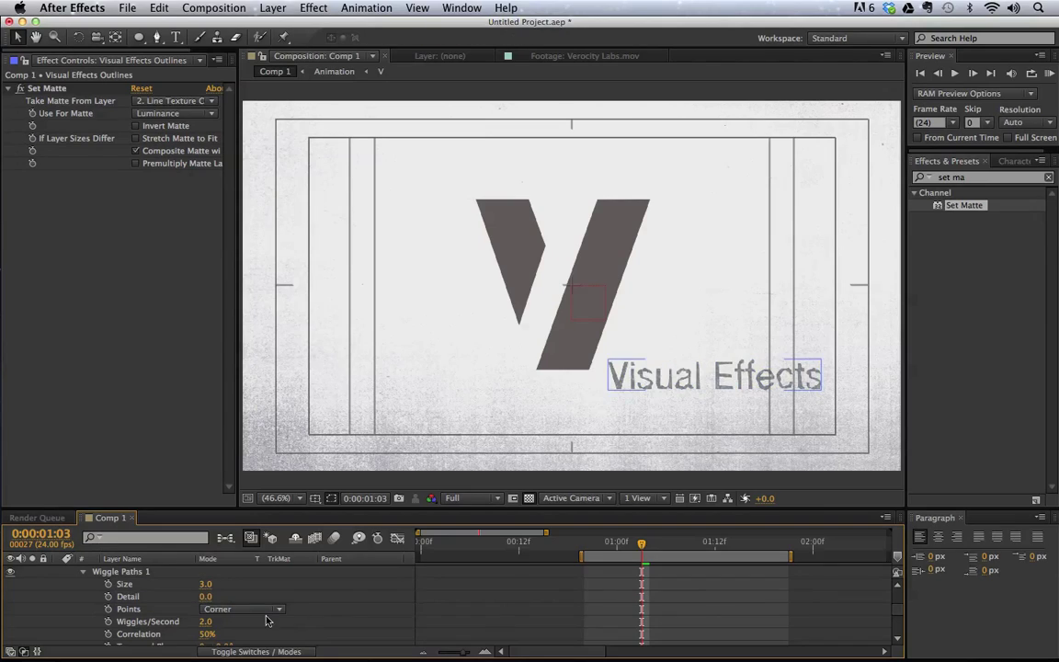
click(206, 597)
text(0.2)
key(Return)
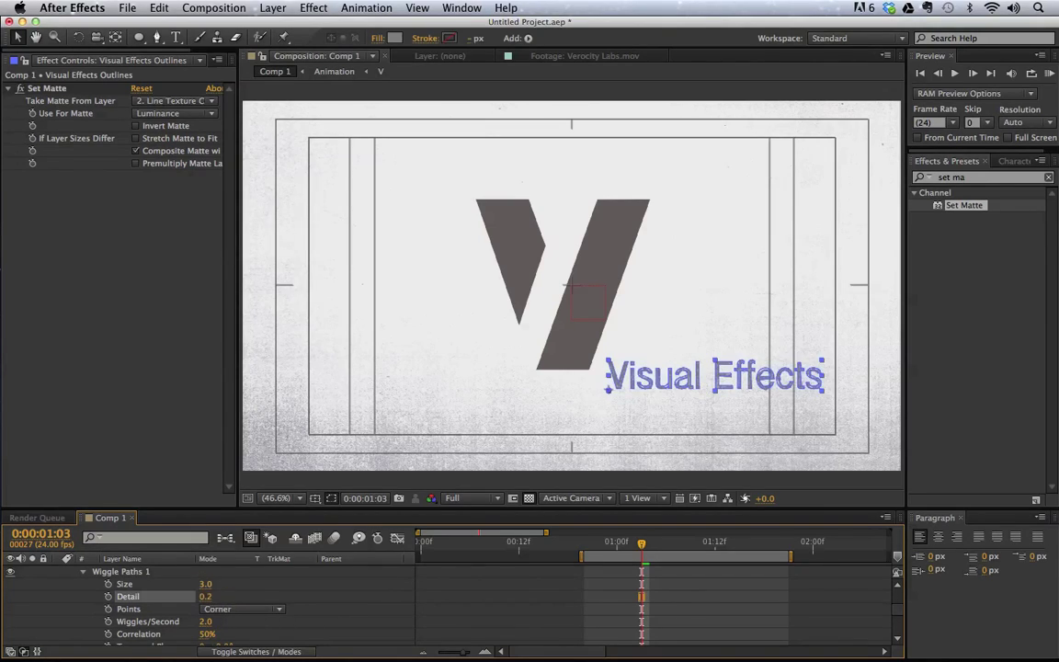
click(205, 583)
text(1)
key(Return)
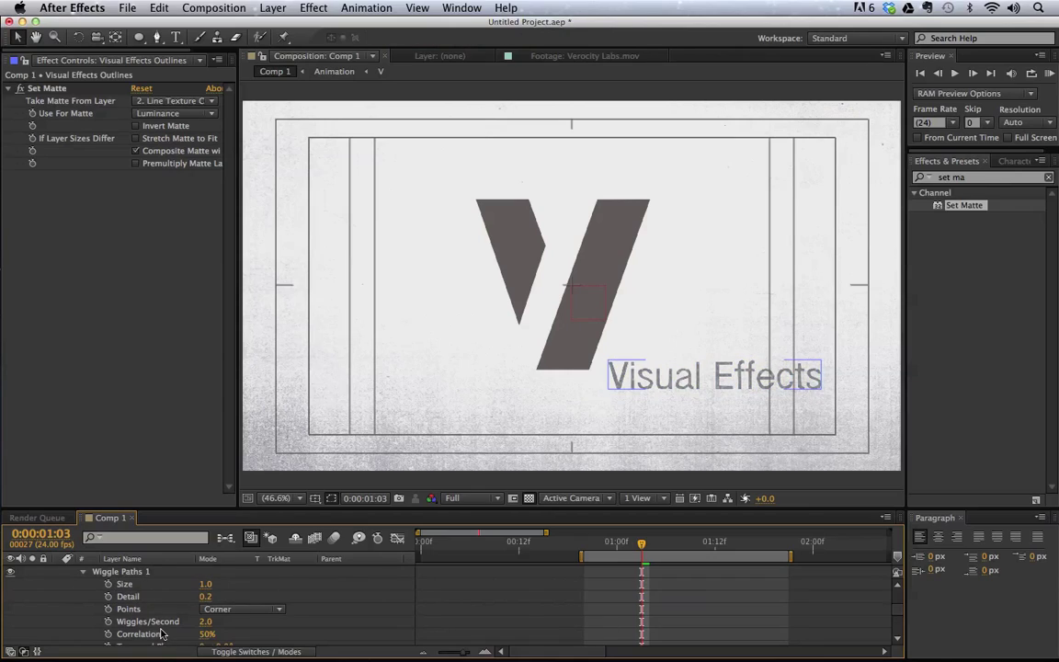
click(206, 621)
text(15)
key(Return)
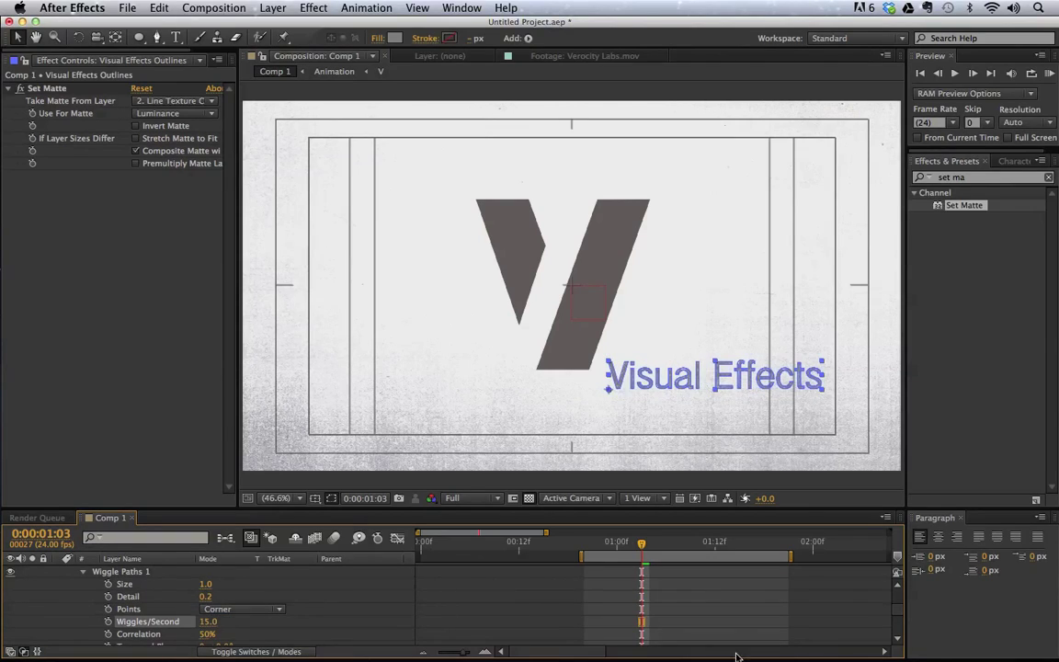
Solo the Visual Effects Outlines layer and RAM-preview the jittering text
click(809, 628)
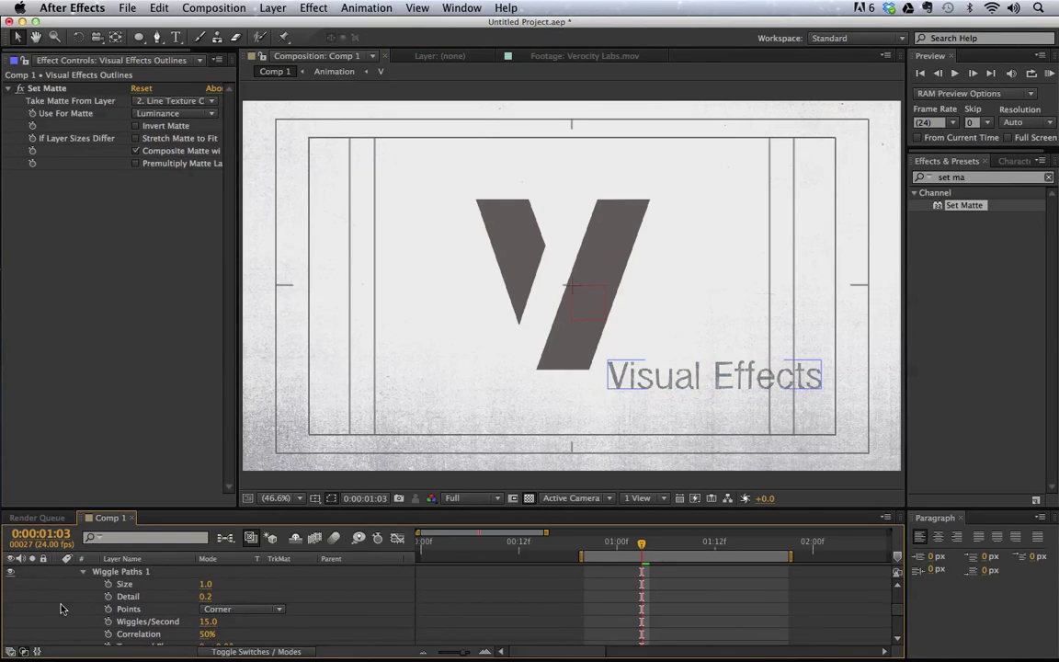
scroll(61, 608, up, 5)
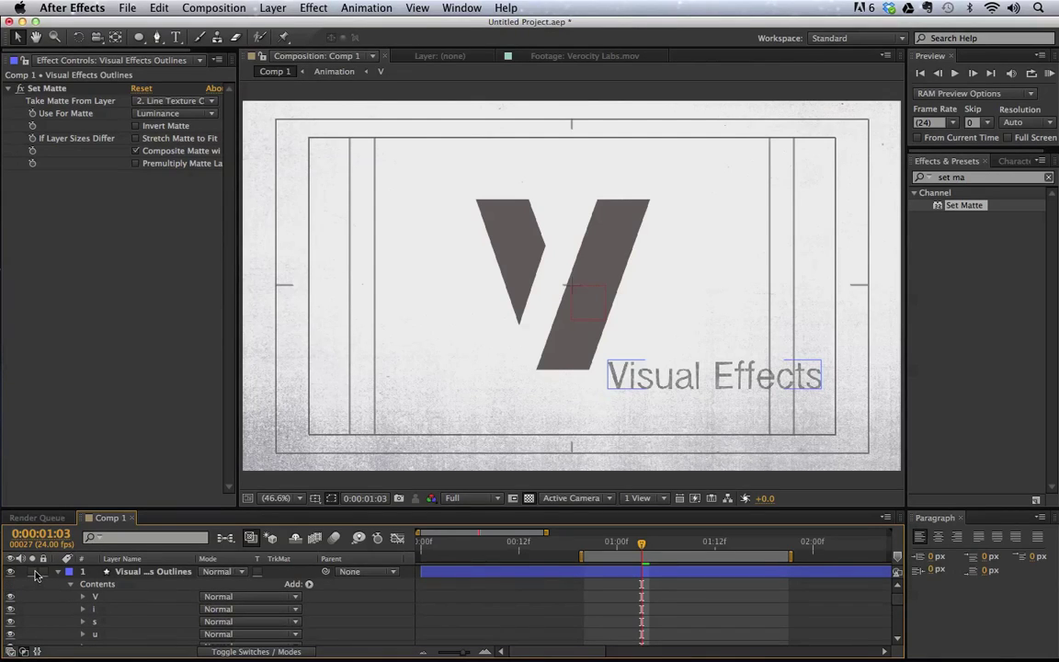
click(32, 571)
key(KP_0)
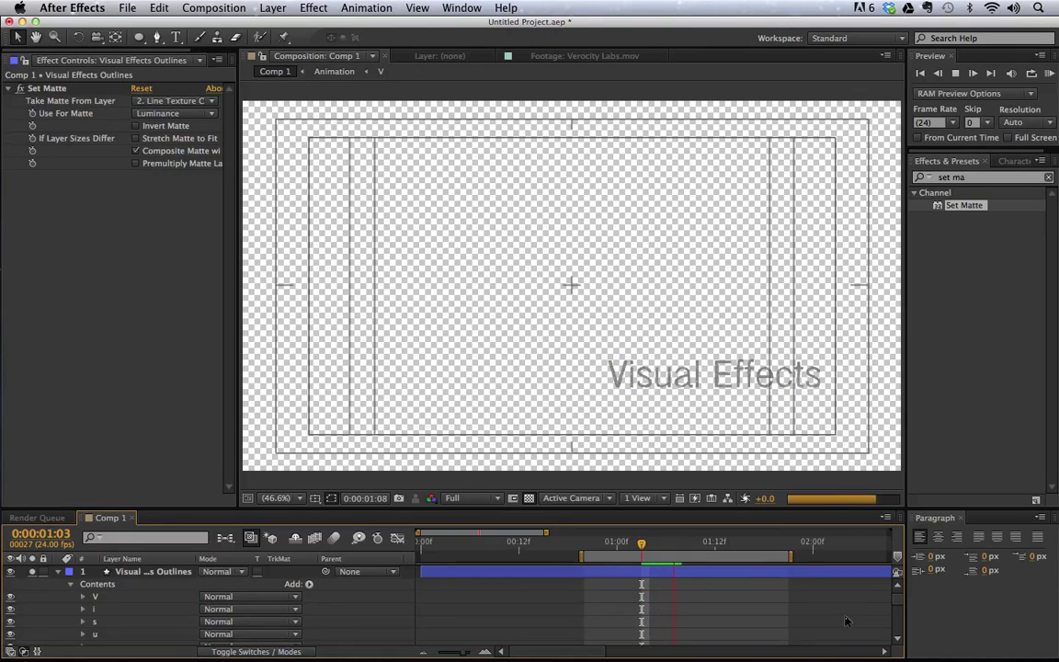
Stop the preview, search 'rough' in Effects & Presets, and apply Roughen Edges to the outlines
key(space)
click(979, 177)
text(rough)
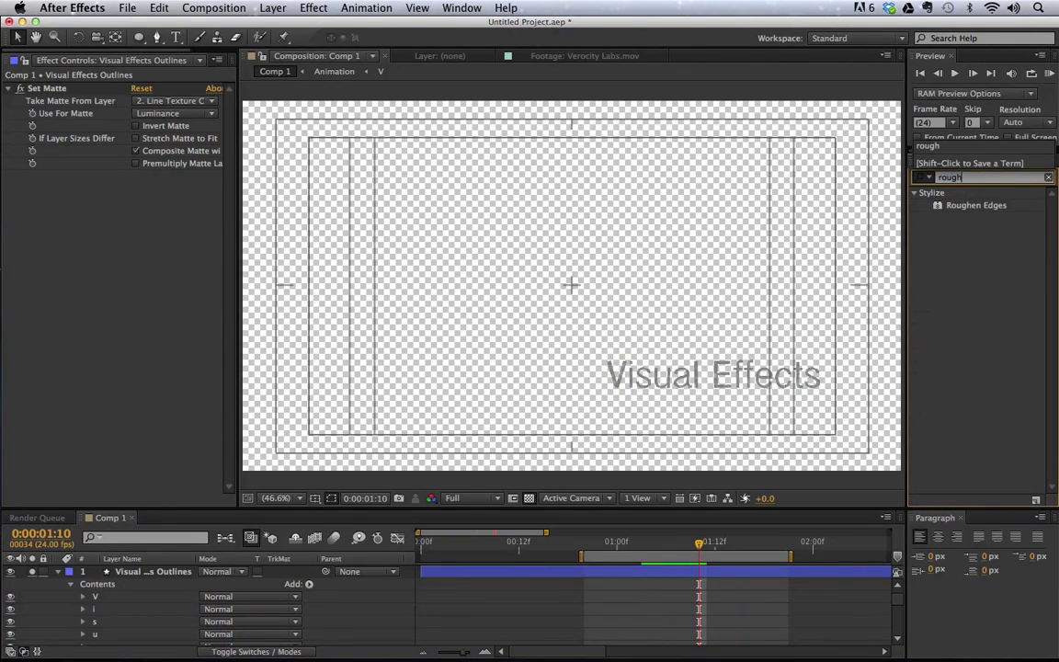
double_click(979, 205)
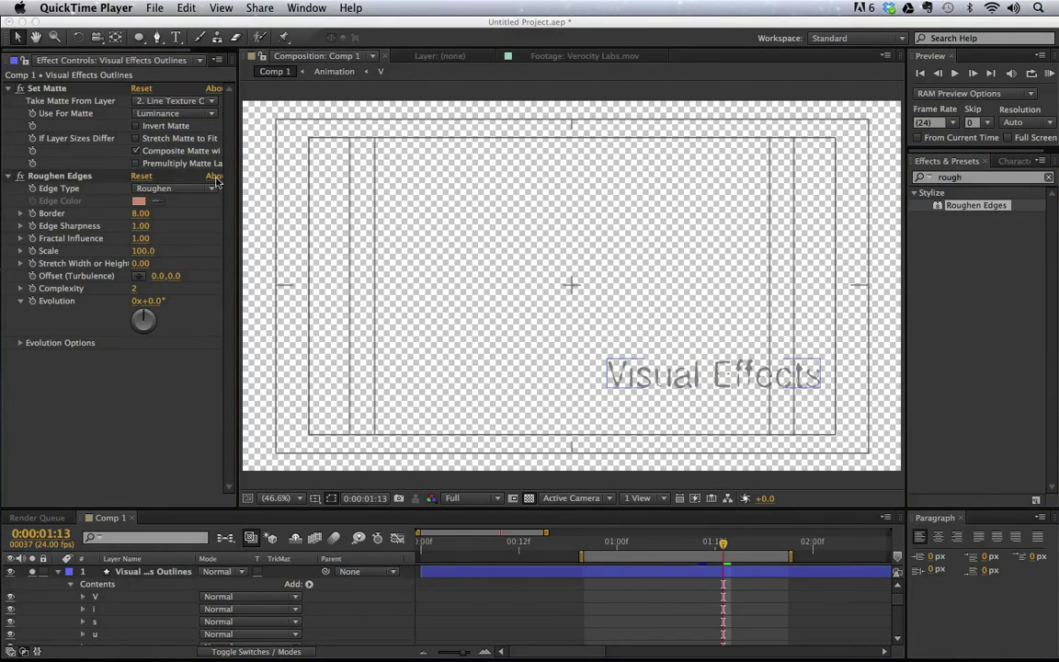
Give Roughen Edges an Edge Sharpness of 0.15 and inspect the roughened word 'Visual' up close
click(141, 226)
click(142, 226)
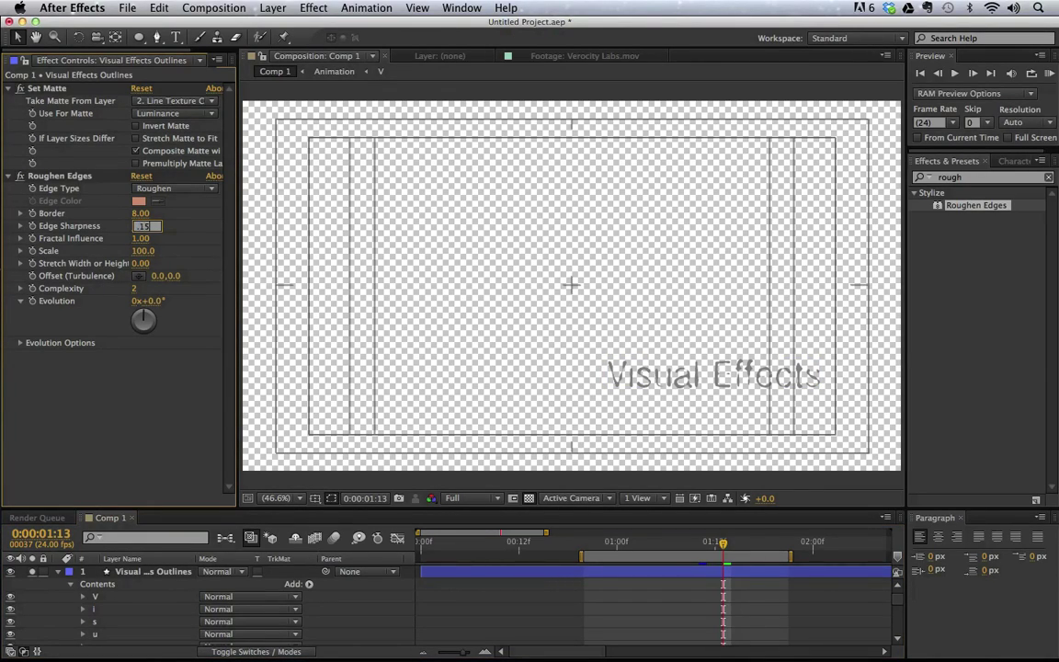
key(Return)
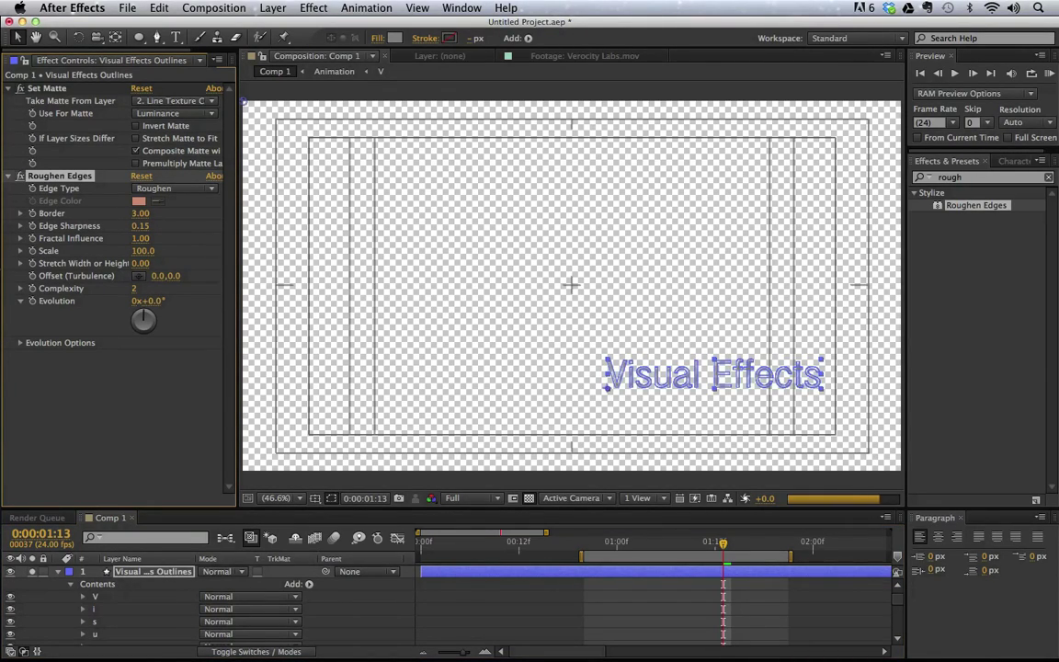
click(792, 442)
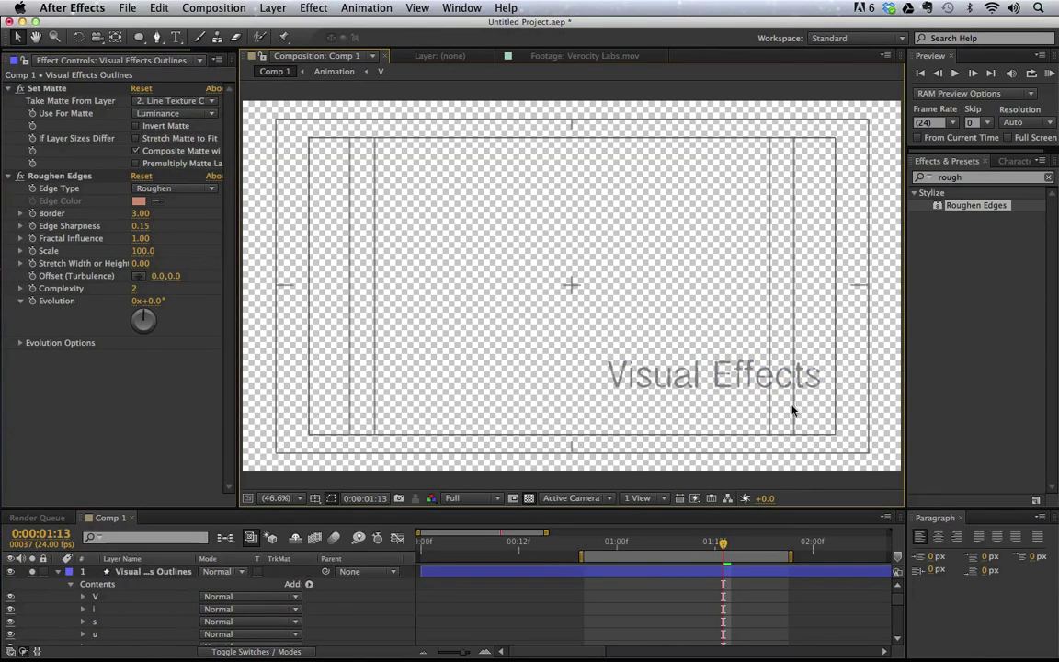
key(period)
key(h)
scroll(556, 310, up, 4)
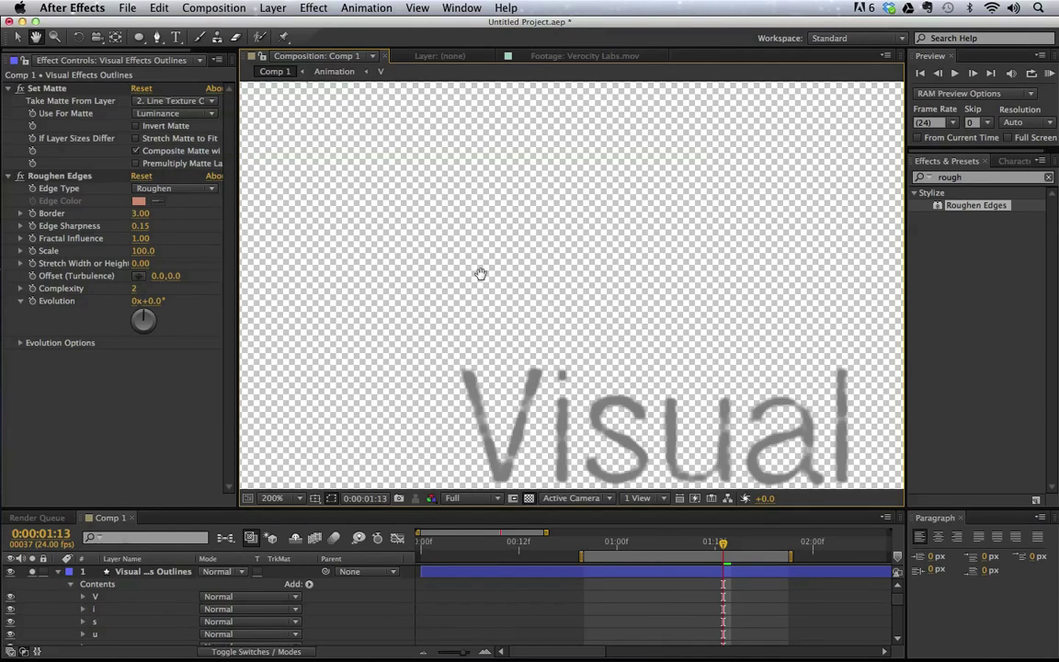
Move Set Matte below Roughen Edges and preview the roughened text at 100%
key(v)
click(7, 88)
drag(46, 88, 96, 308)
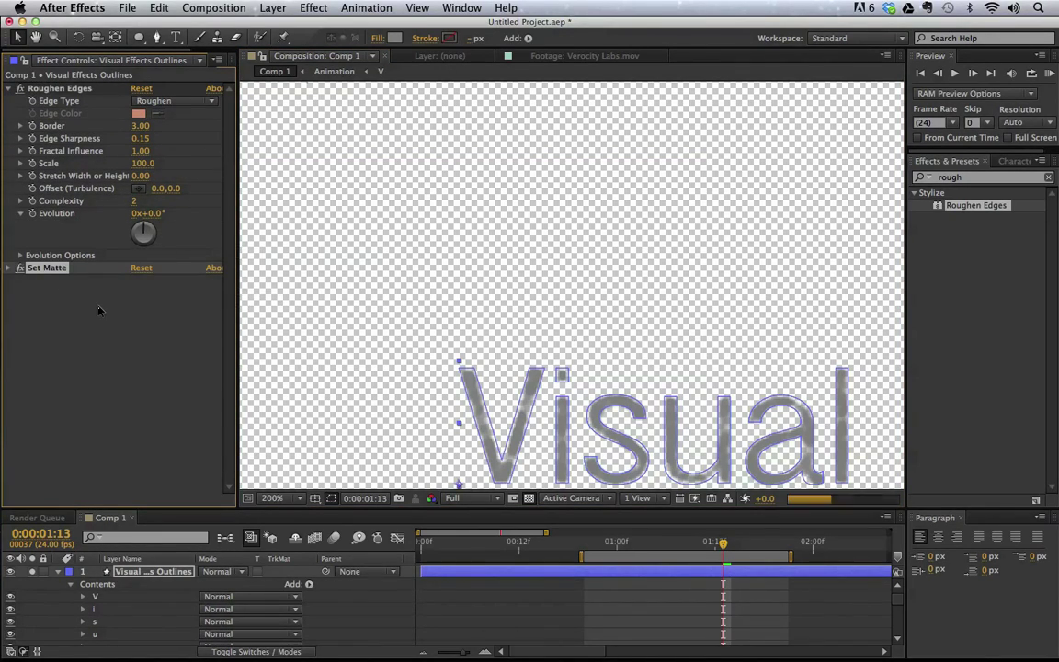
key(comma)
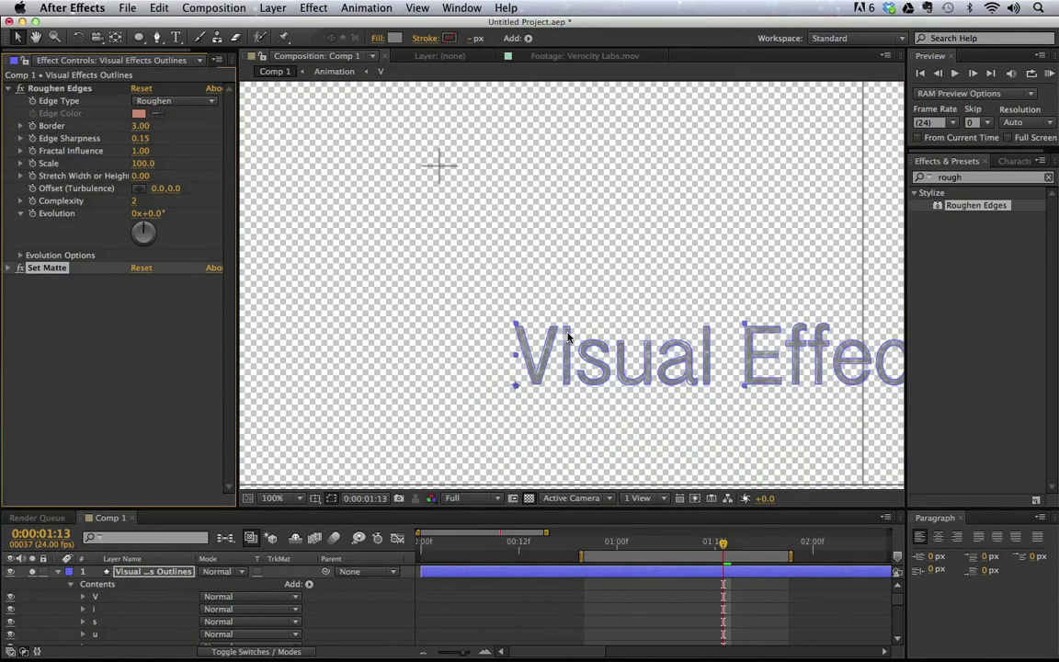
click(641, 468)
key(KP_0)
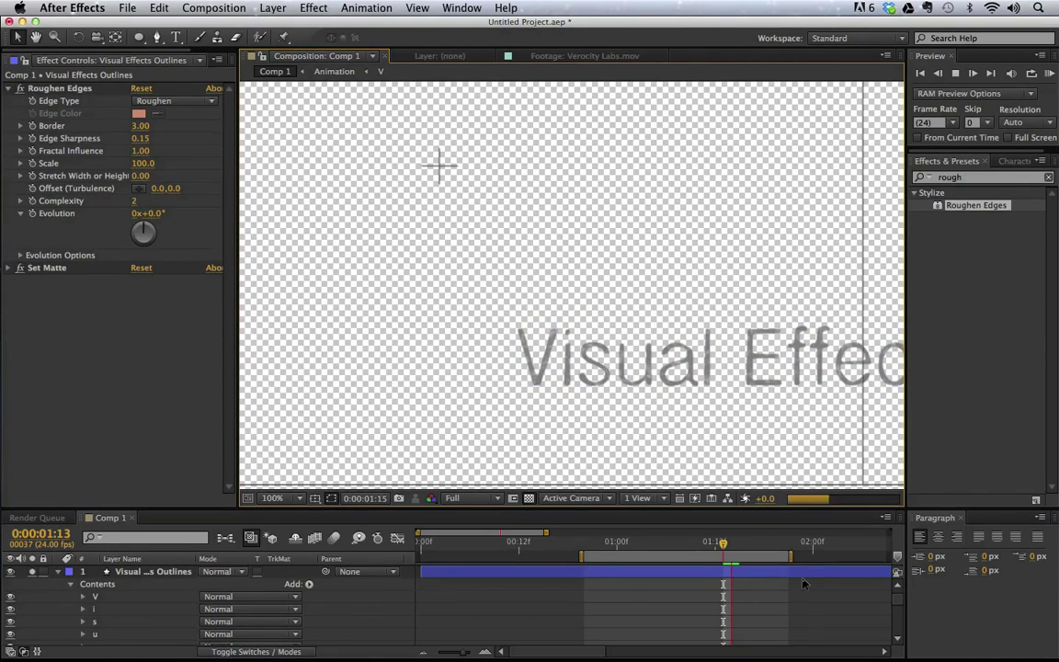
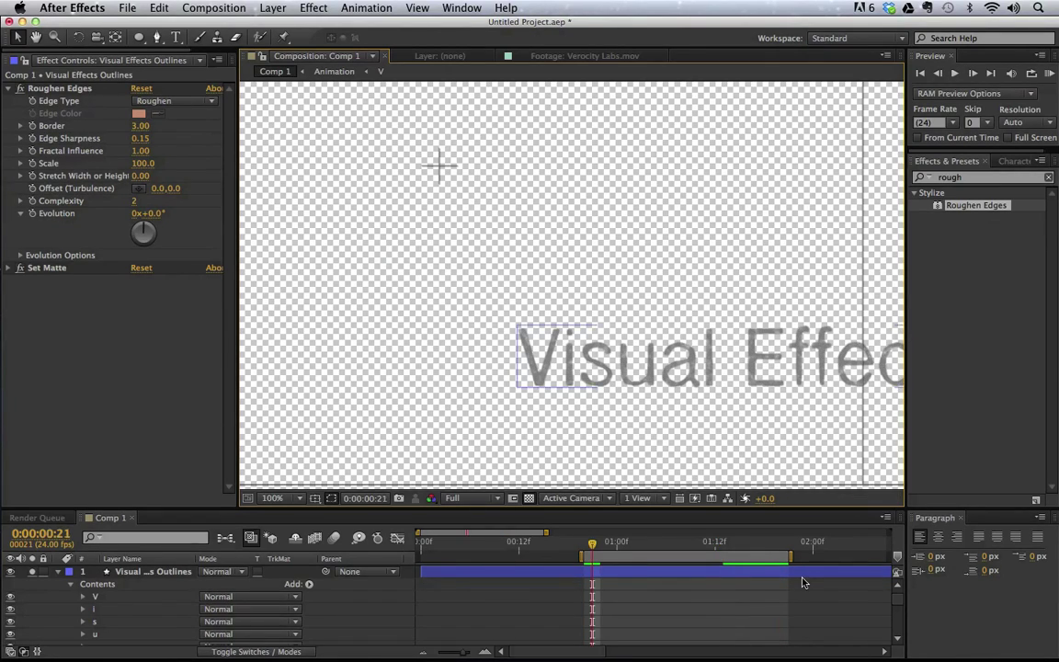
Unsolo the outlines layer and set the Roughen Edges Border to 5
key(shift+slash)
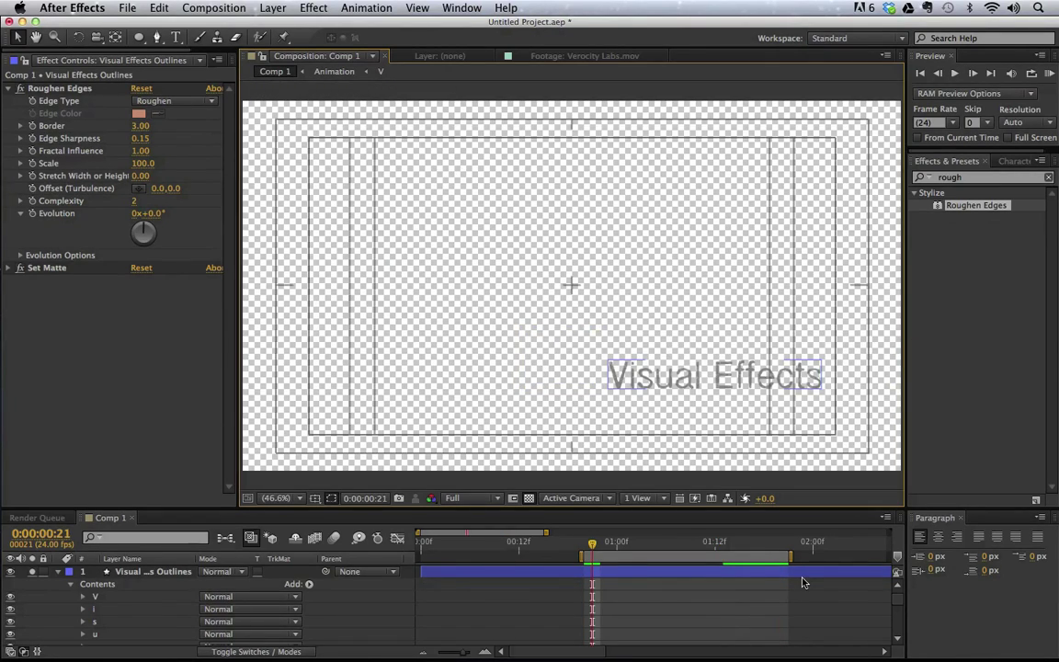
click(32, 572)
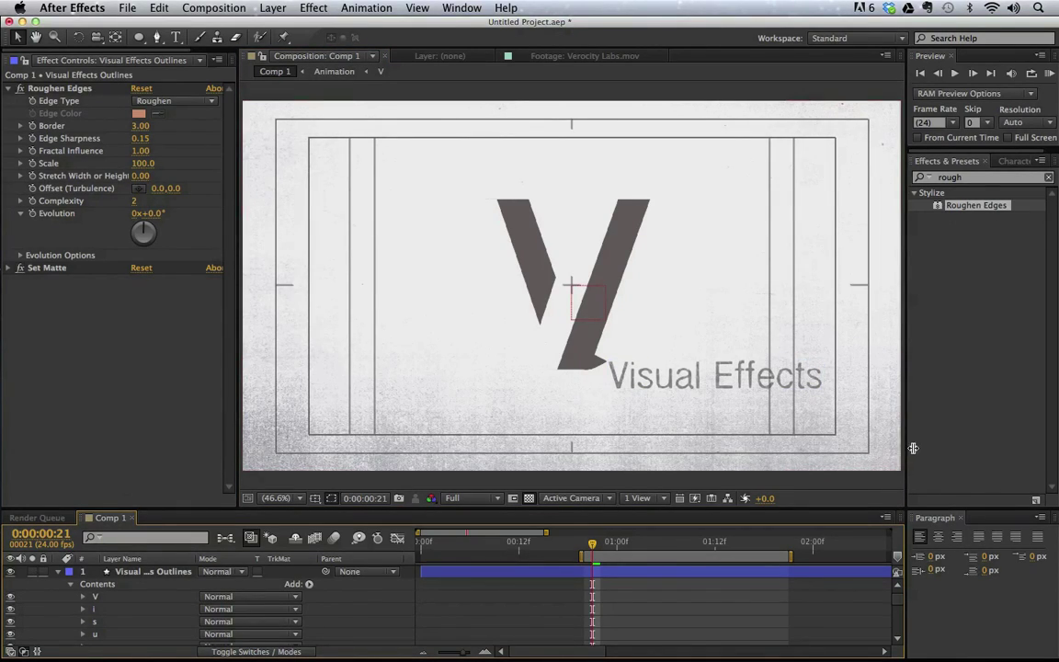
scroll(811, 402, down, 1)
scroll(809, 403, up, 1)
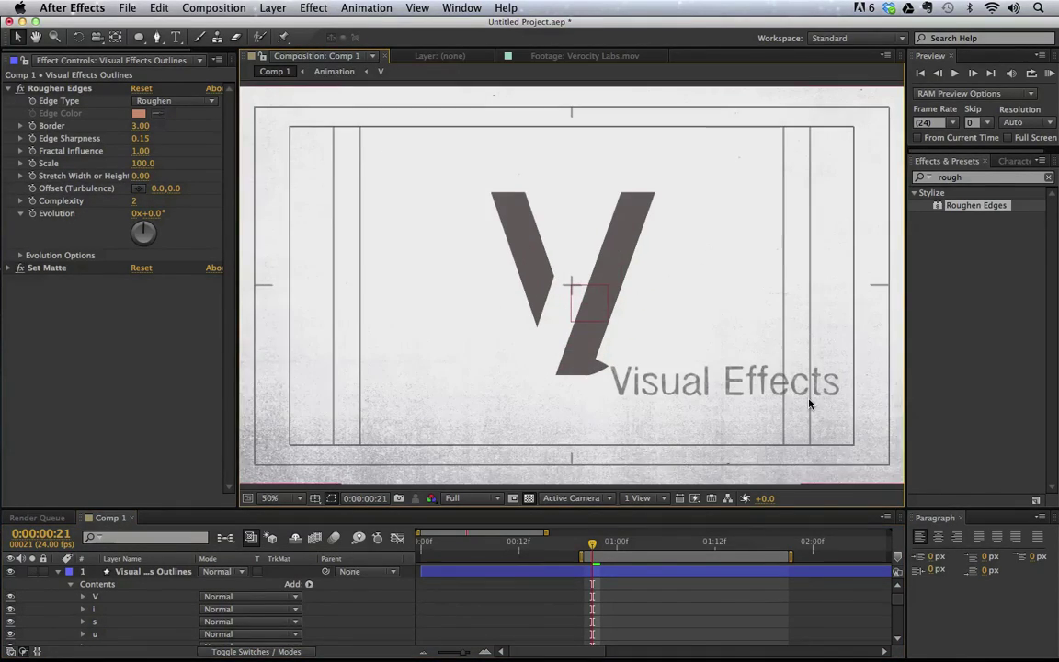
click(143, 127)
key(Return)
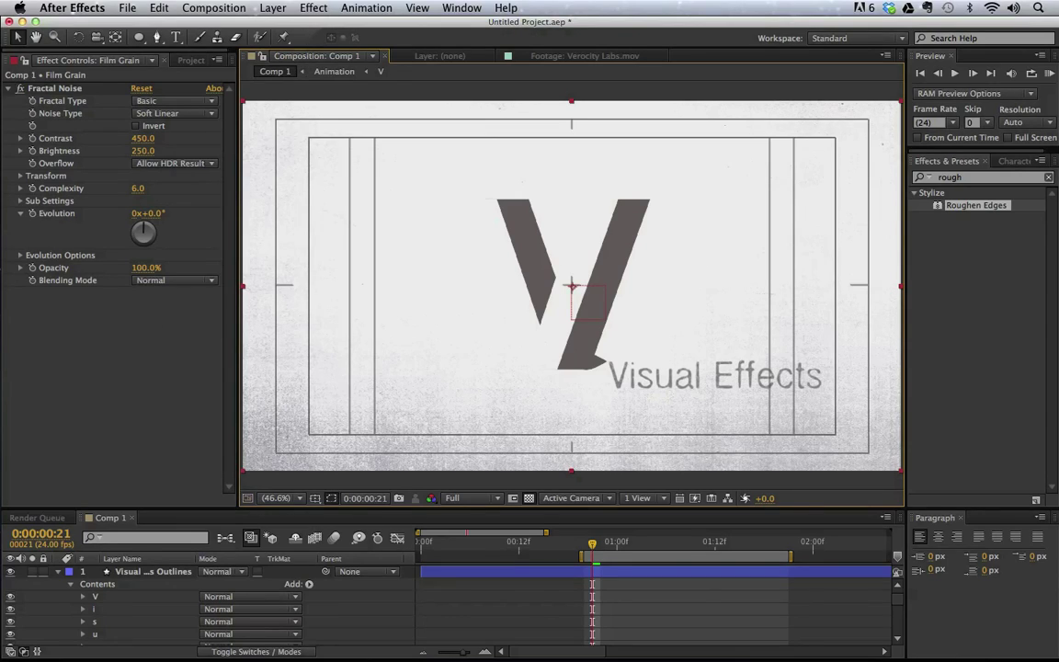
Switch to the Pen tool with RotoBezier enabled
click(158, 37)
key(comma)
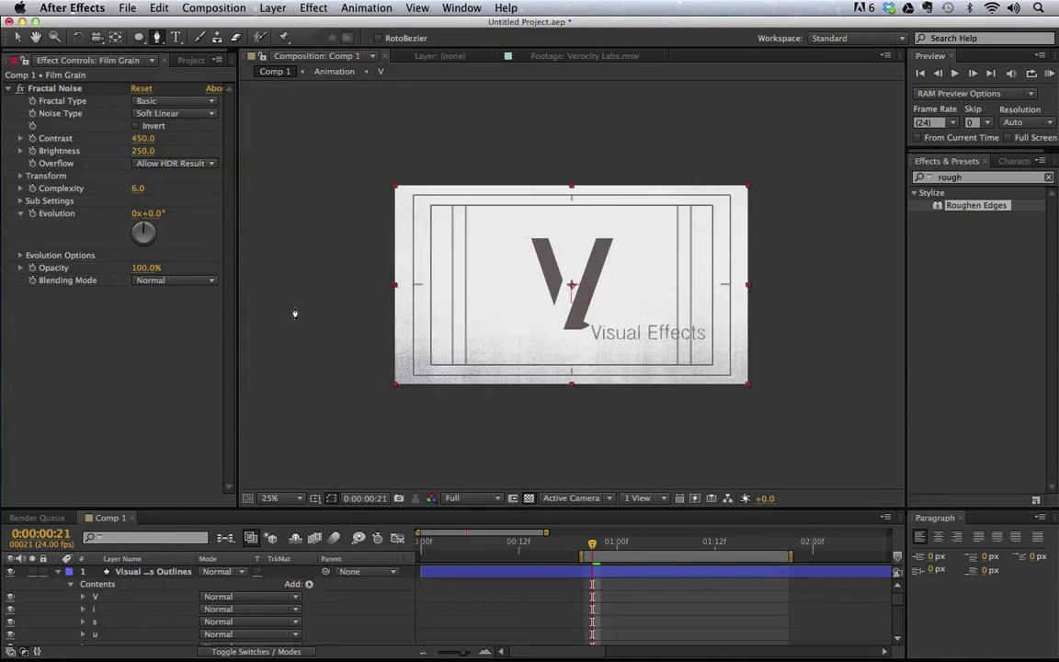
key(period)
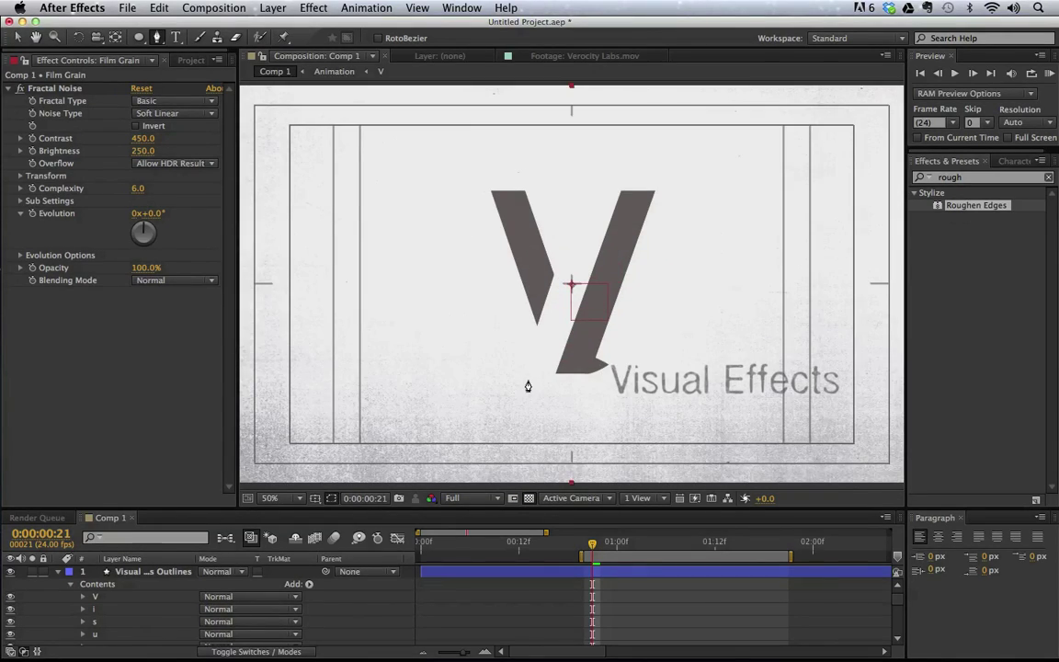
key(comma)
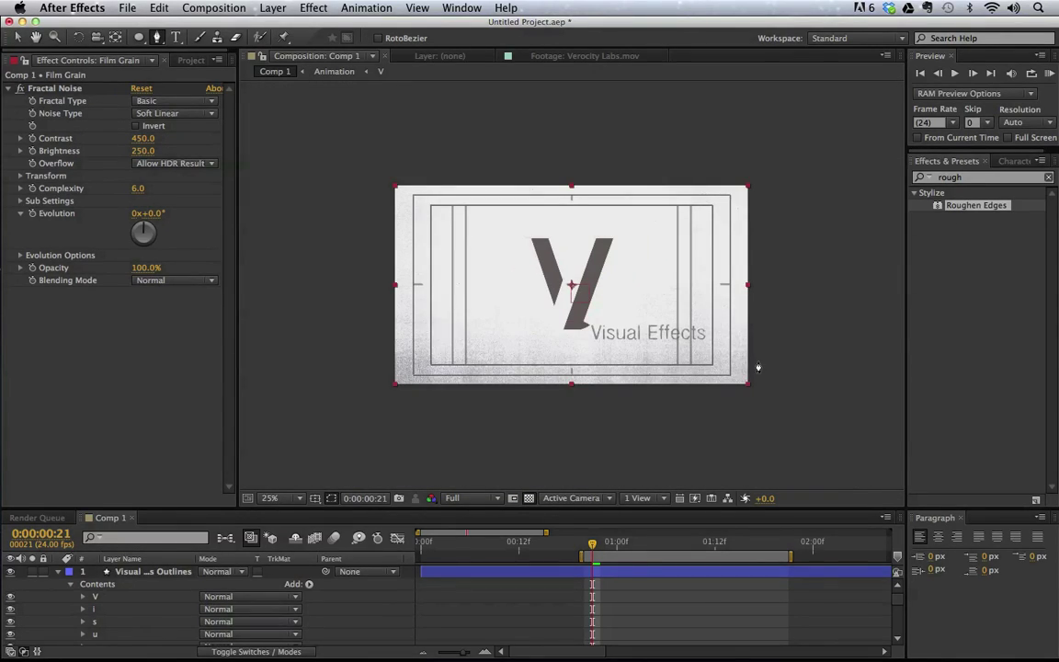
click(378, 38)
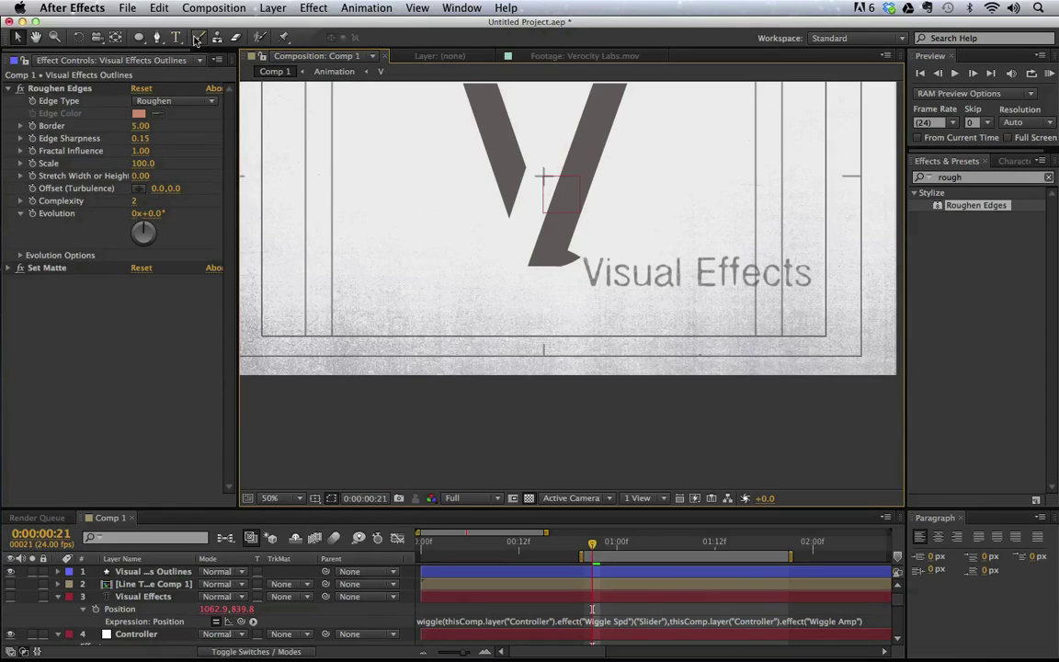
Draw a three-point RotoBezier line curving beneath the Visual Effects text
click(156, 39)
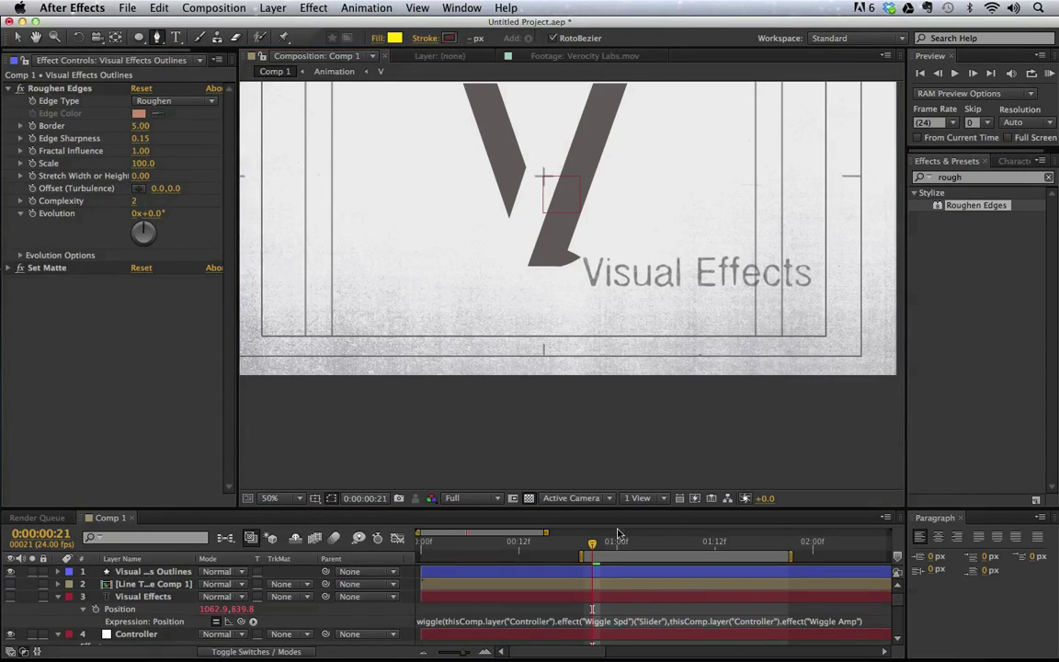
key(comma)
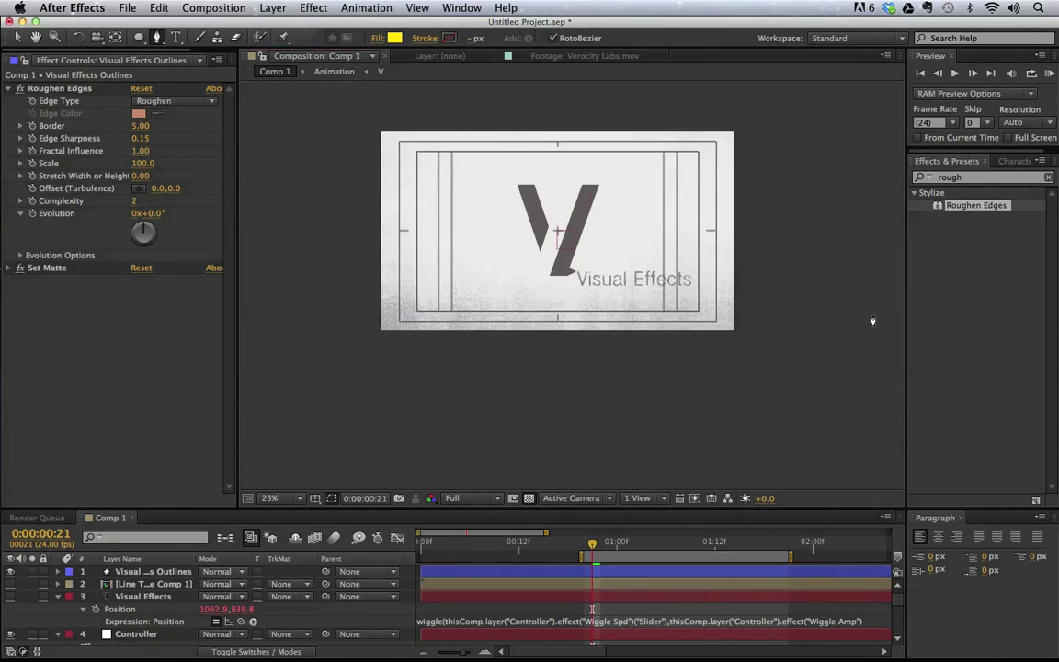
click(746, 323)
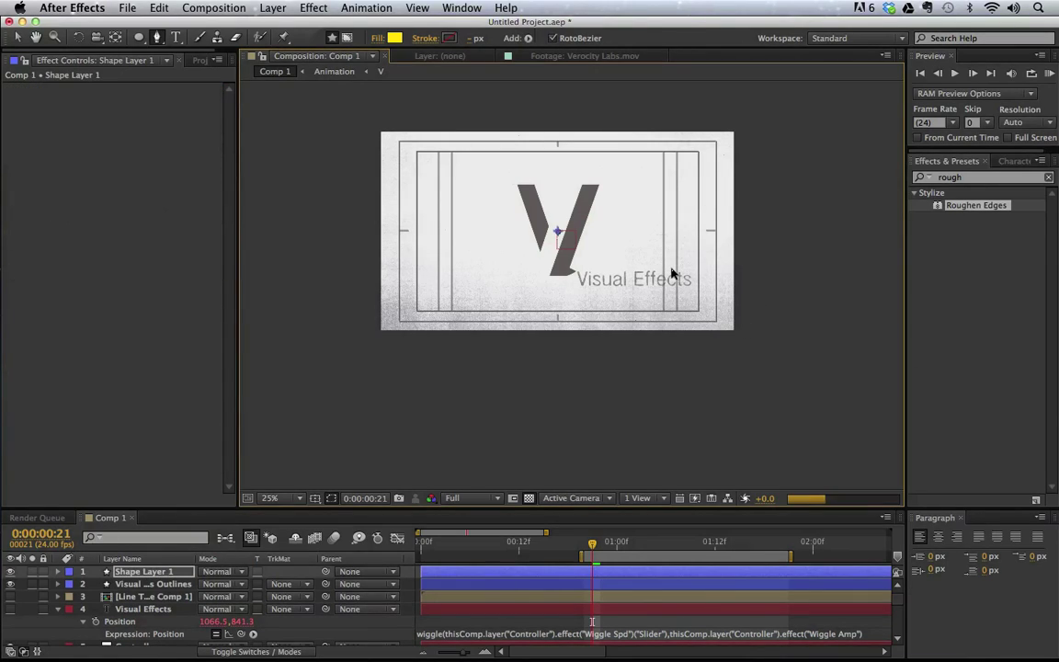
click(686, 296)
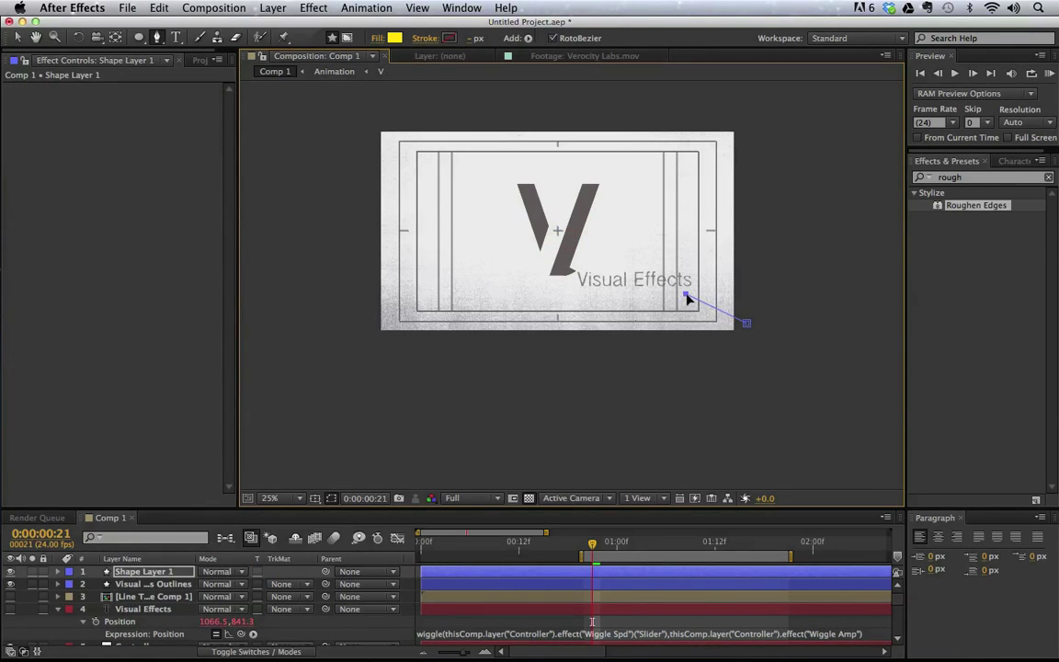
click(588, 301)
key(period)
key(v)
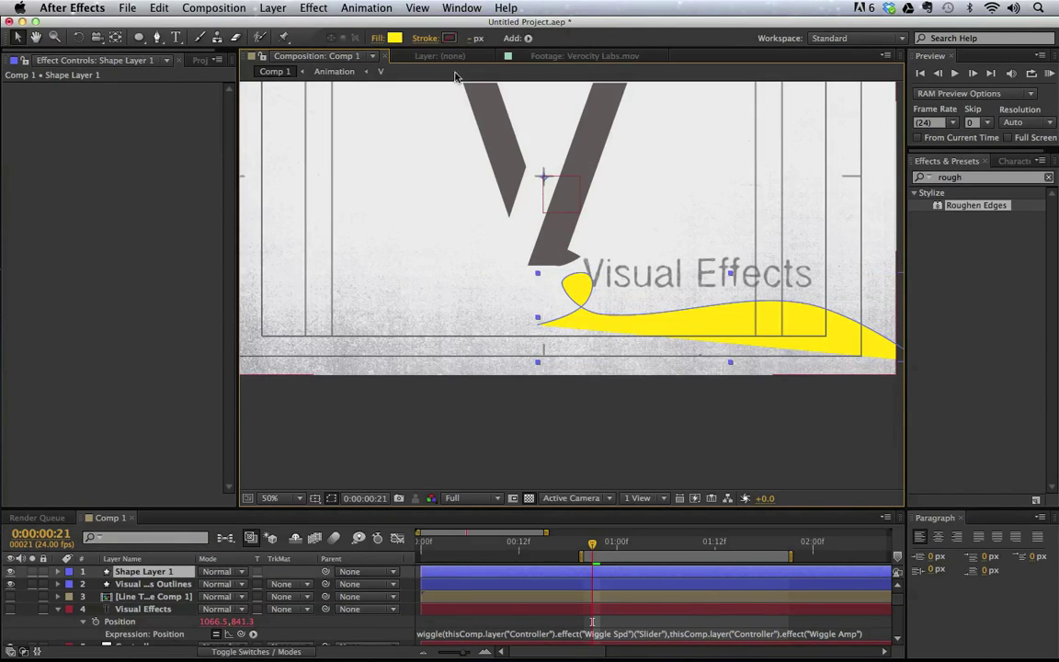
Set the line's fill to None and give it a 7 px solid colour stroke
click(378, 37)
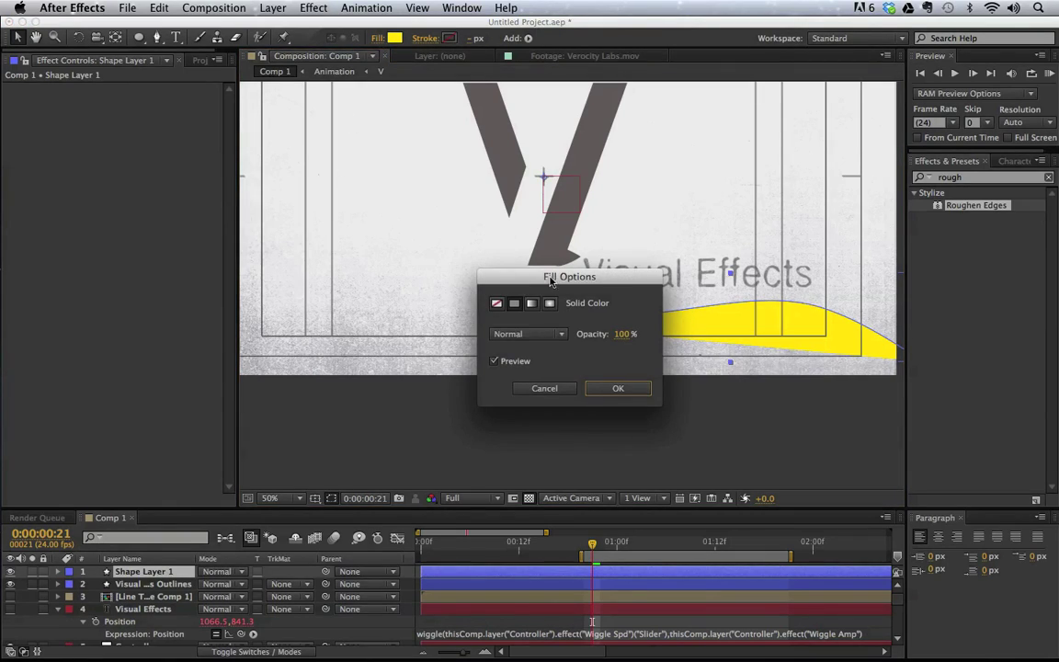
click(497, 302)
key(Return)
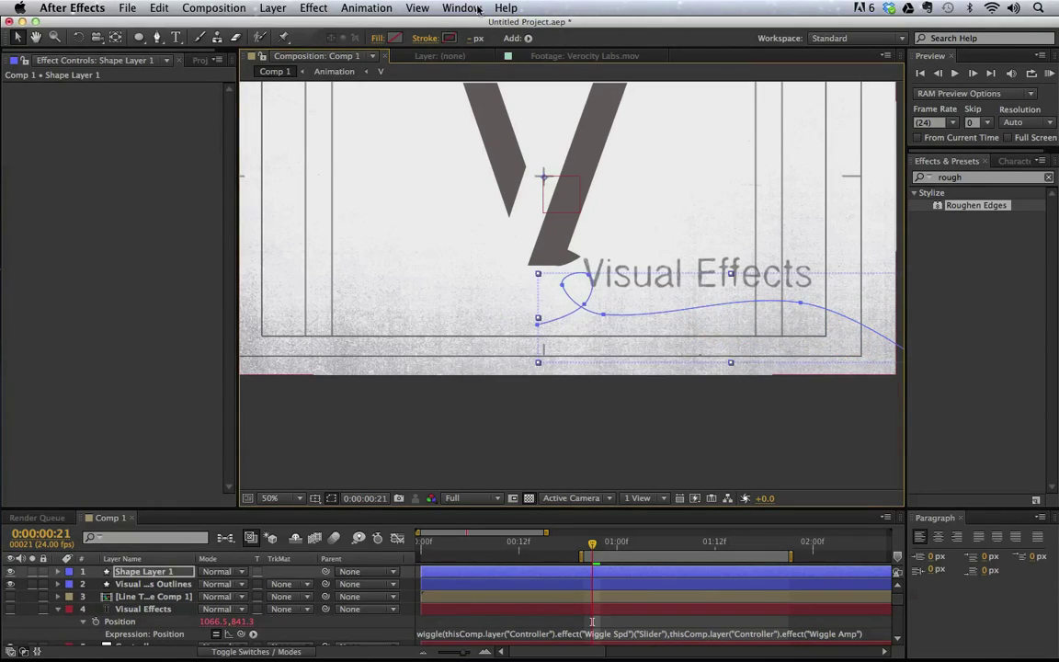
click(424, 37)
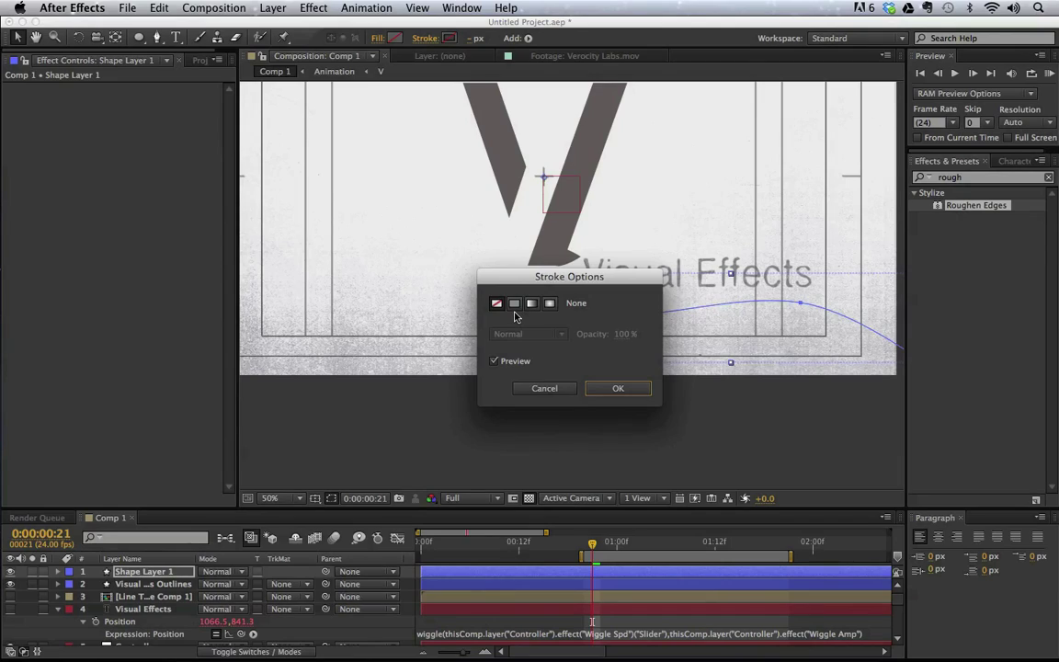
click(514, 304)
key(Return)
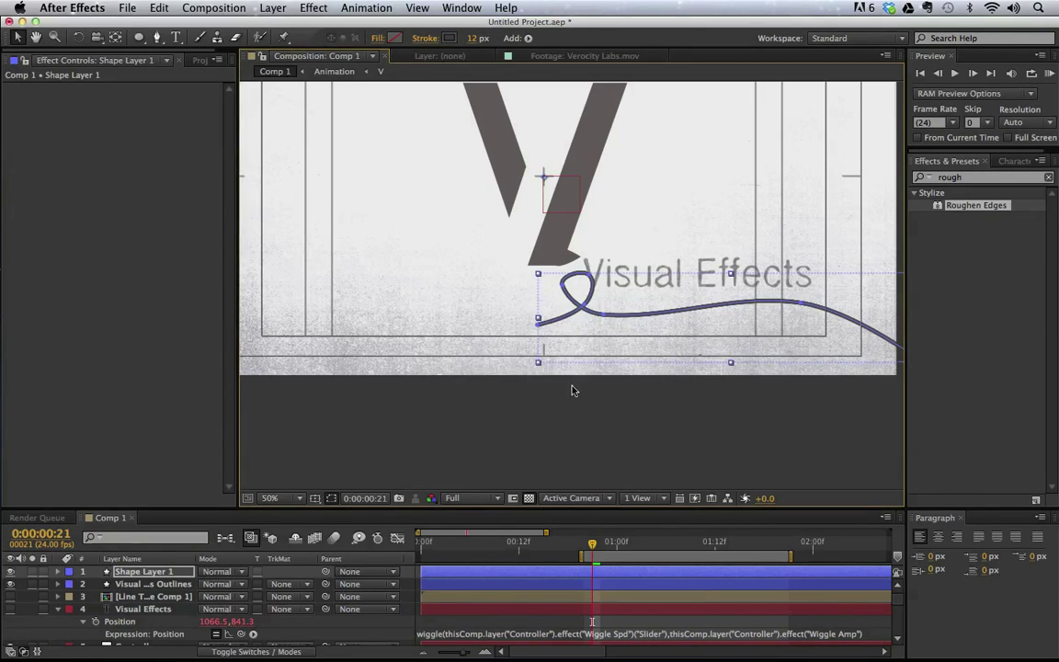
click(473, 38)
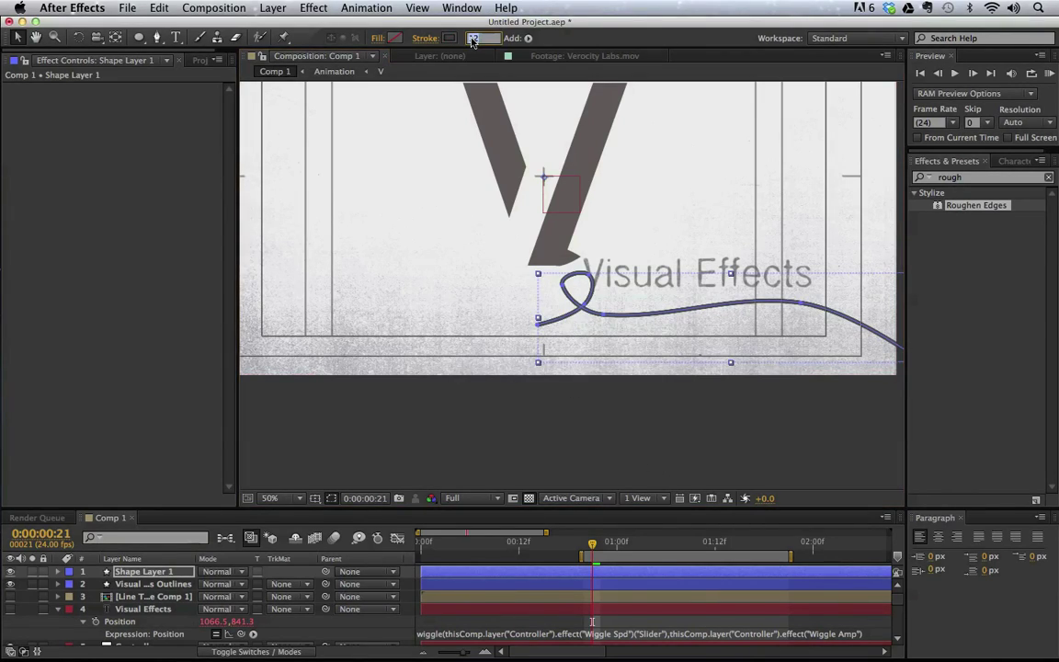
text(7)
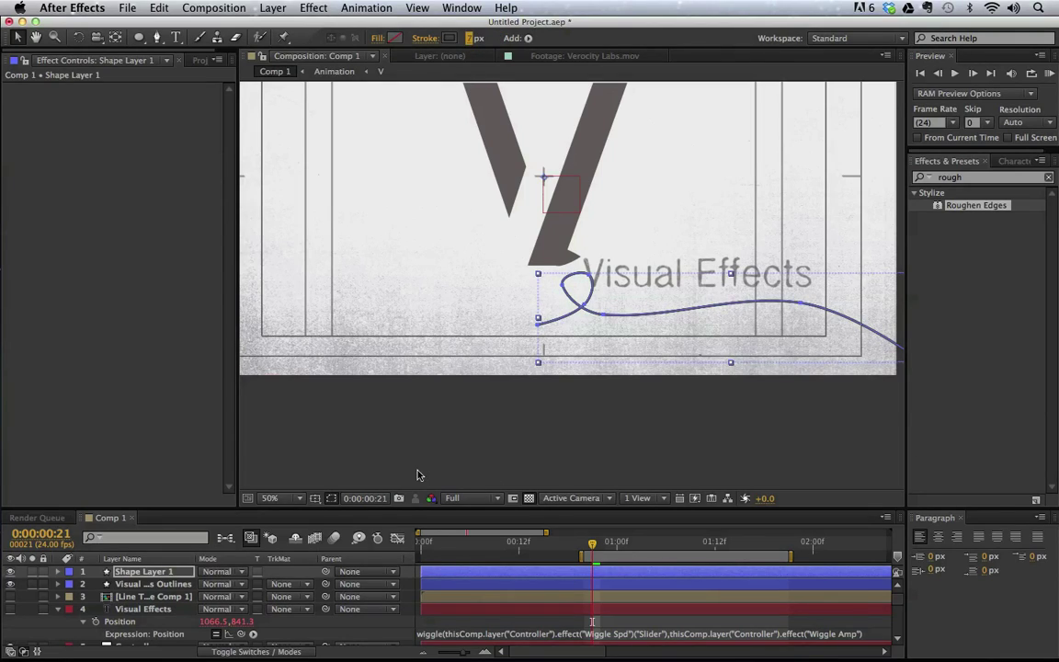
key(Return)
click(432, 470)
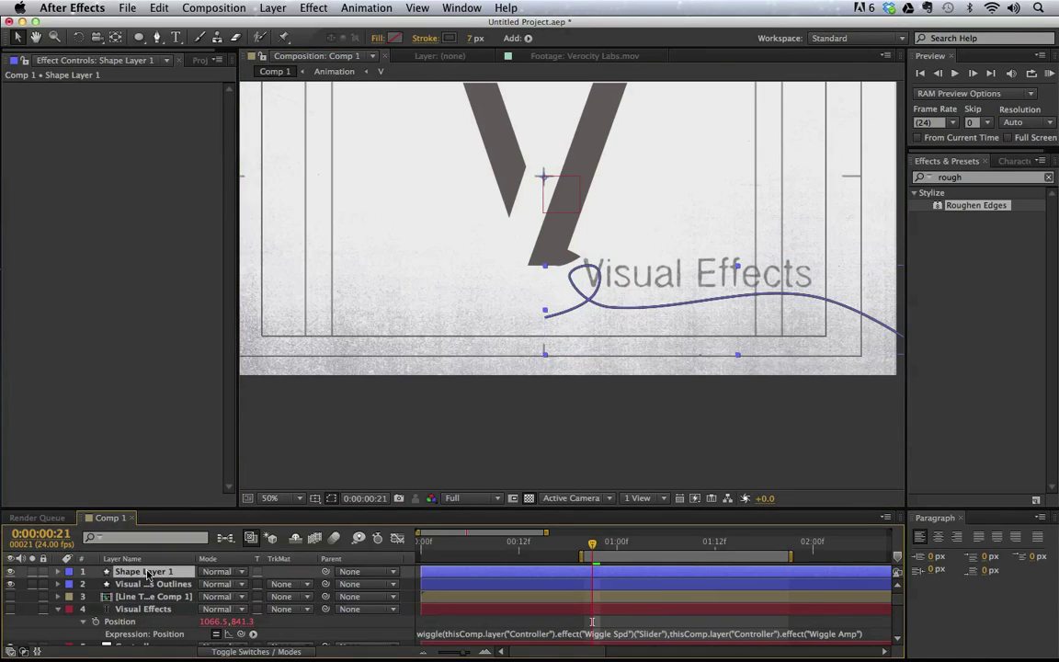
Add Trim Paths to Shape Layer 1's contents
click(57, 572)
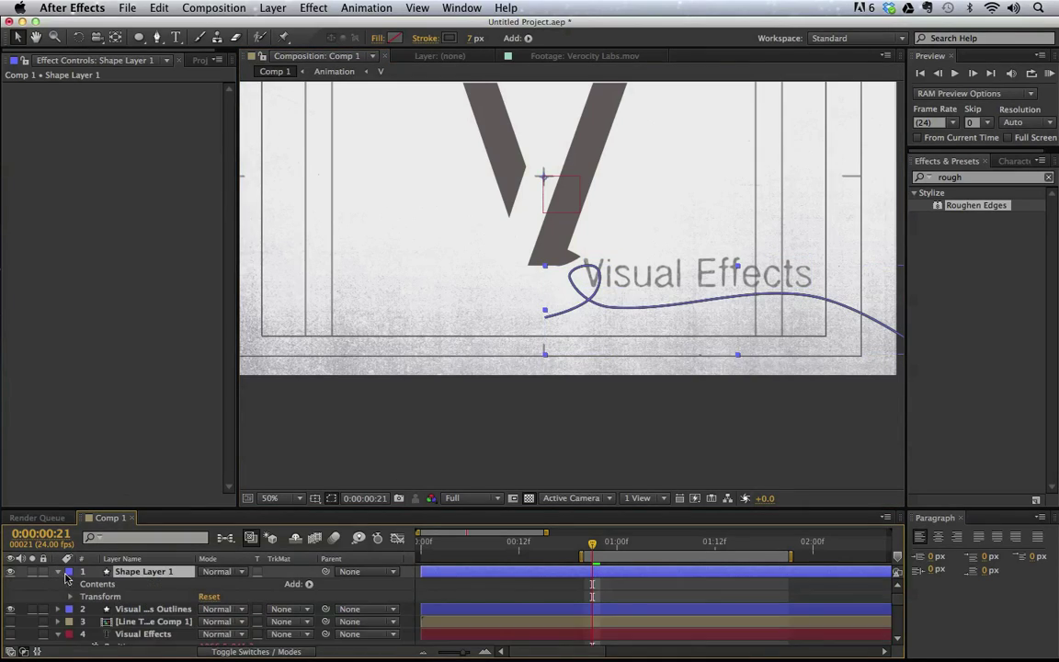
click(70, 585)
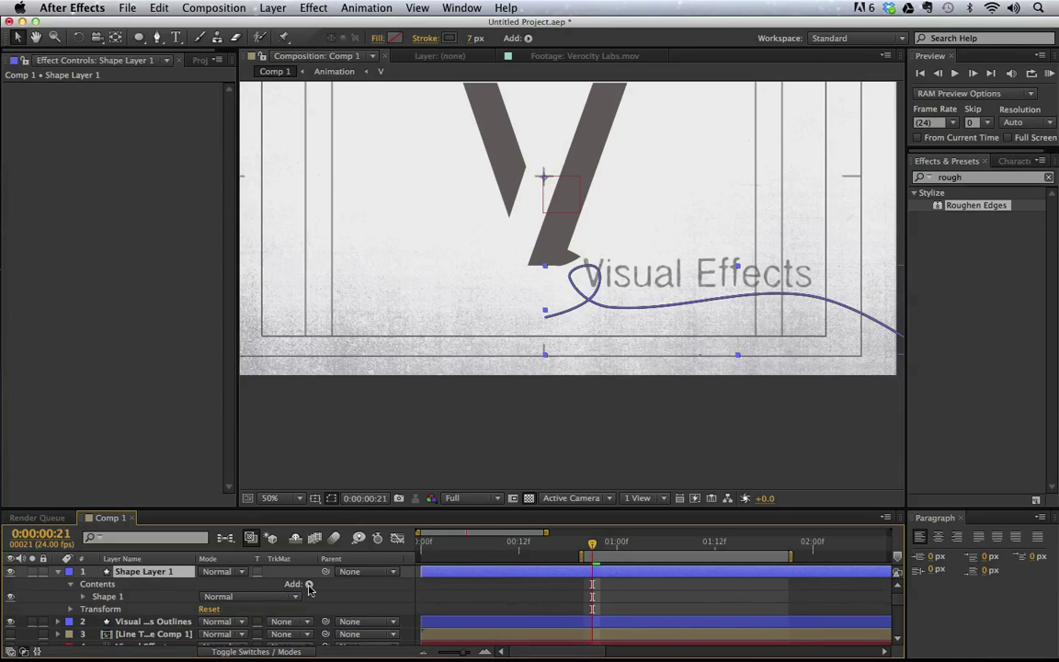
click(309, 585)
click(352, 587)
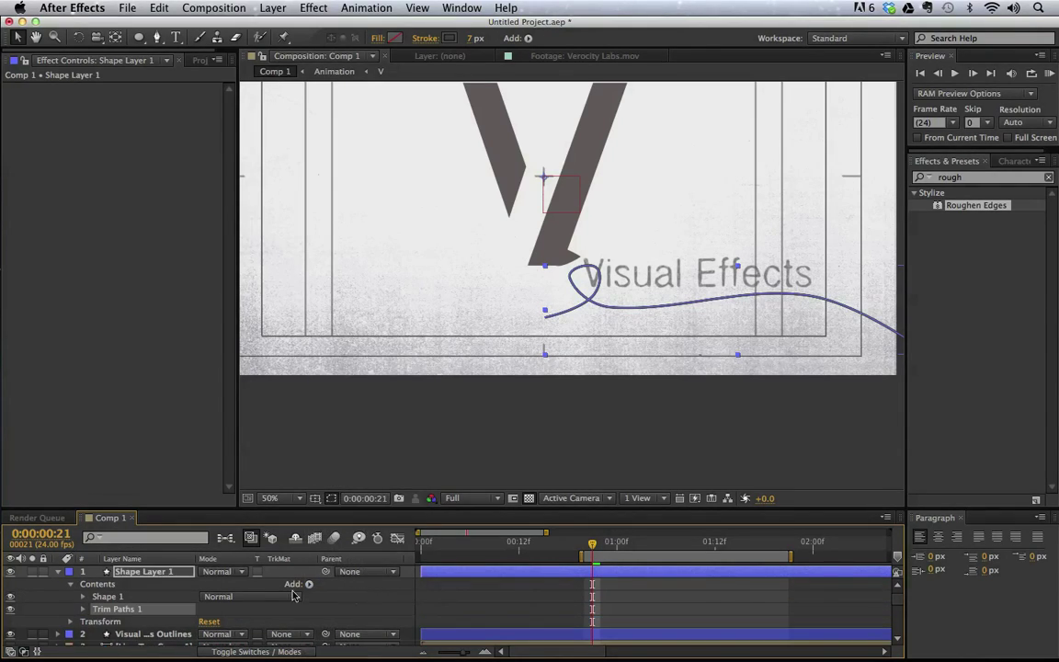
click(83, 609)
Keyframe Trim Paths End from 0% earlier to 100% at the current frame
click(212, 613)
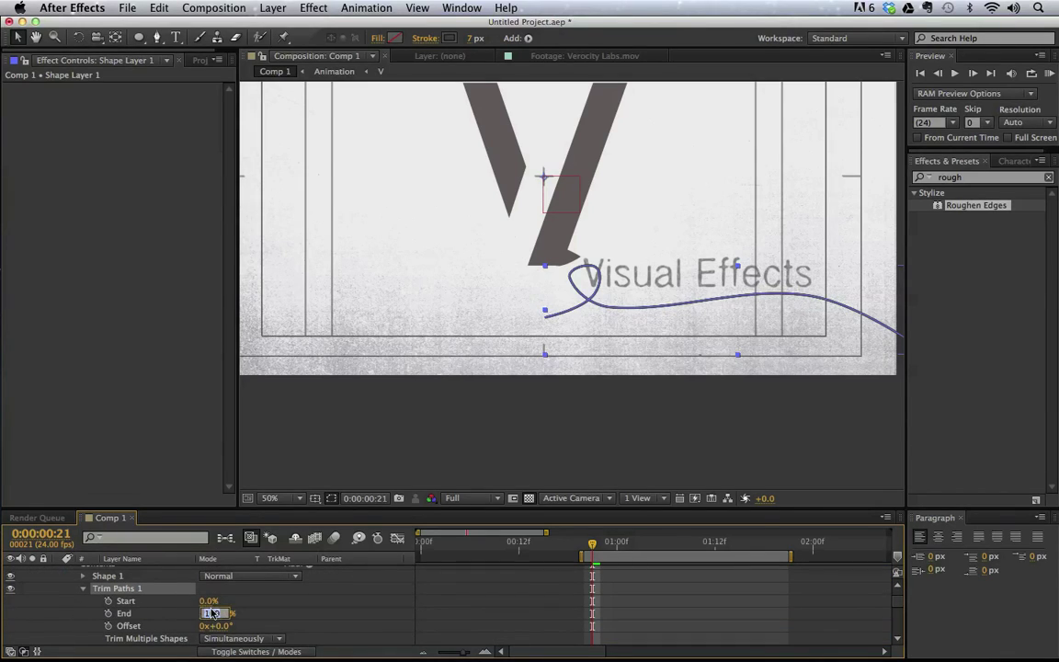
click(108, 613)
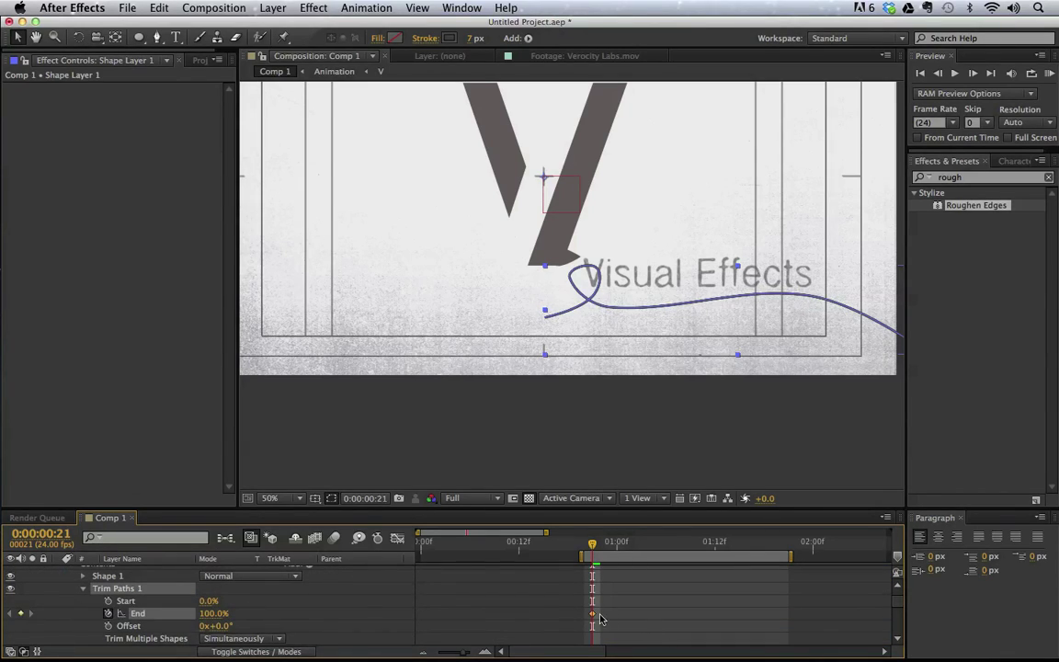
drag(209, 613, 96, 621)
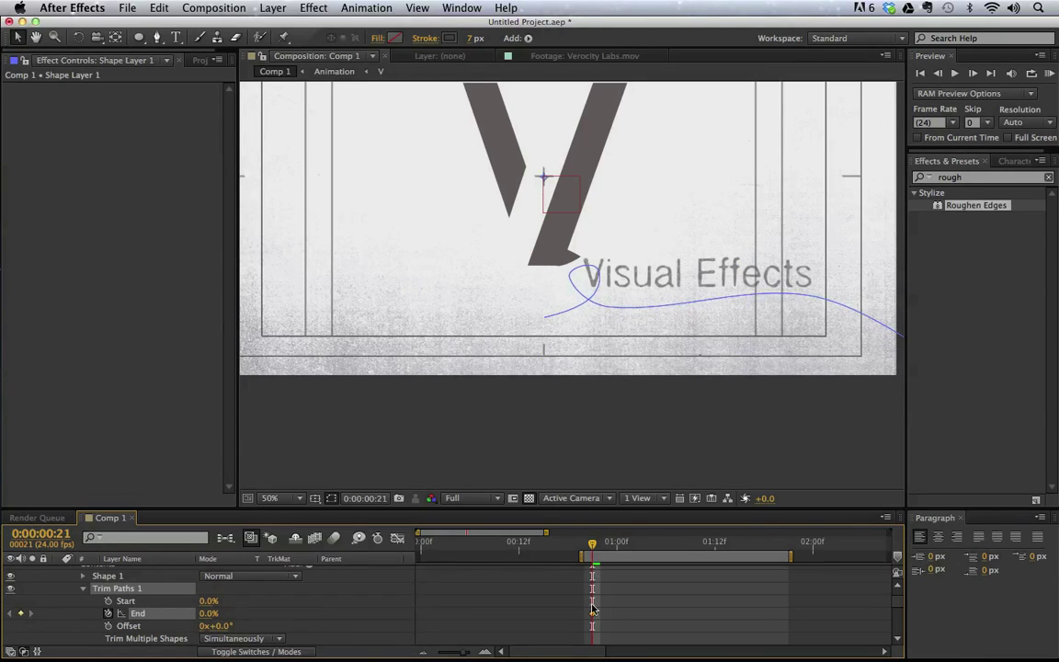
drag(595, 622, 519, 618)
drag(212, 613, 572, 608)
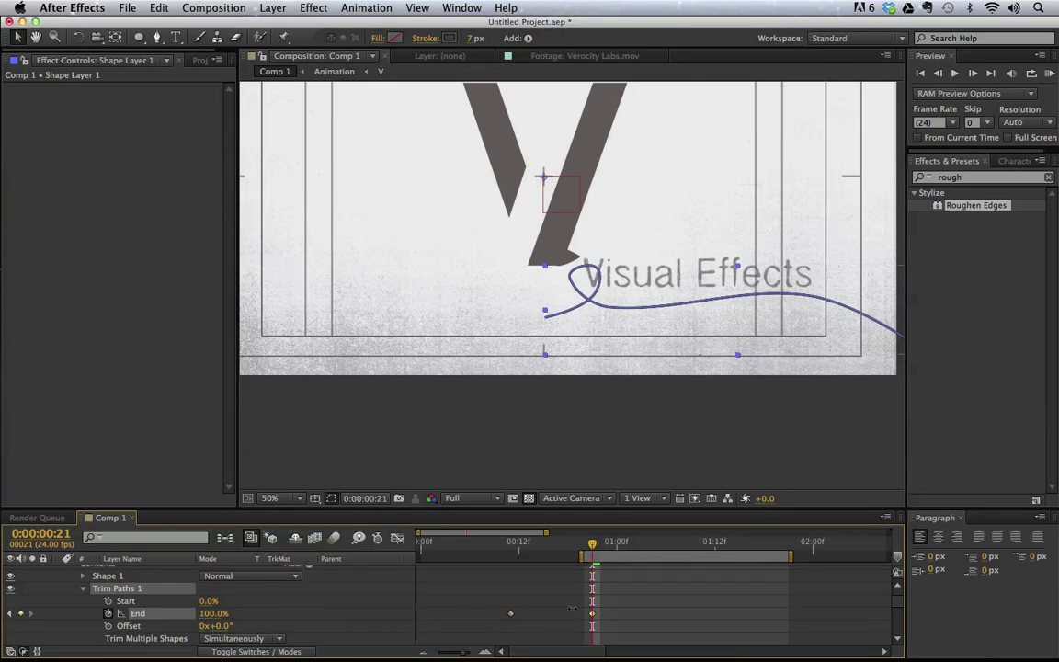
click(418, 407)
scroll(52, 592, up, 1)
Solo the line layer and preview its draw-on from frame 10
click(32, 571)
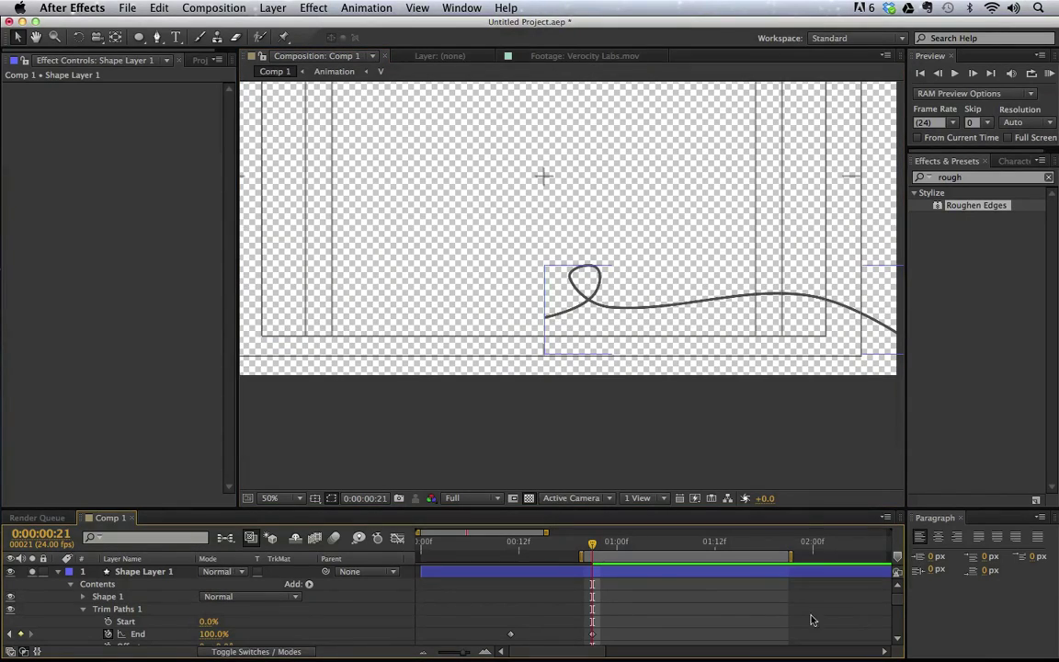
drag(646, 557, 565, 556)
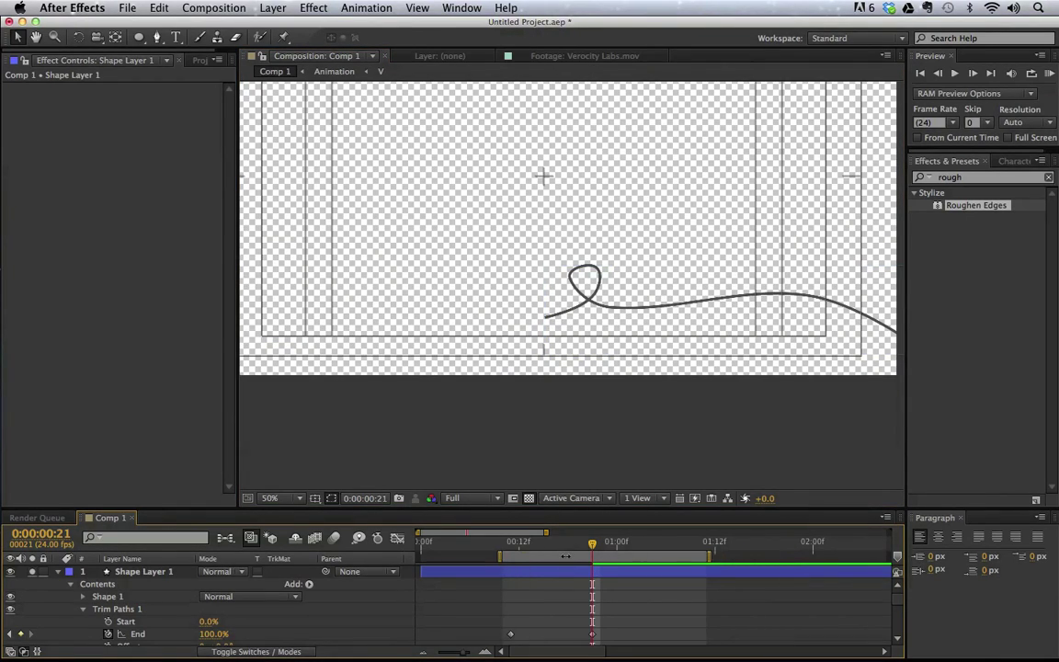
click(502, 542)
key(space)
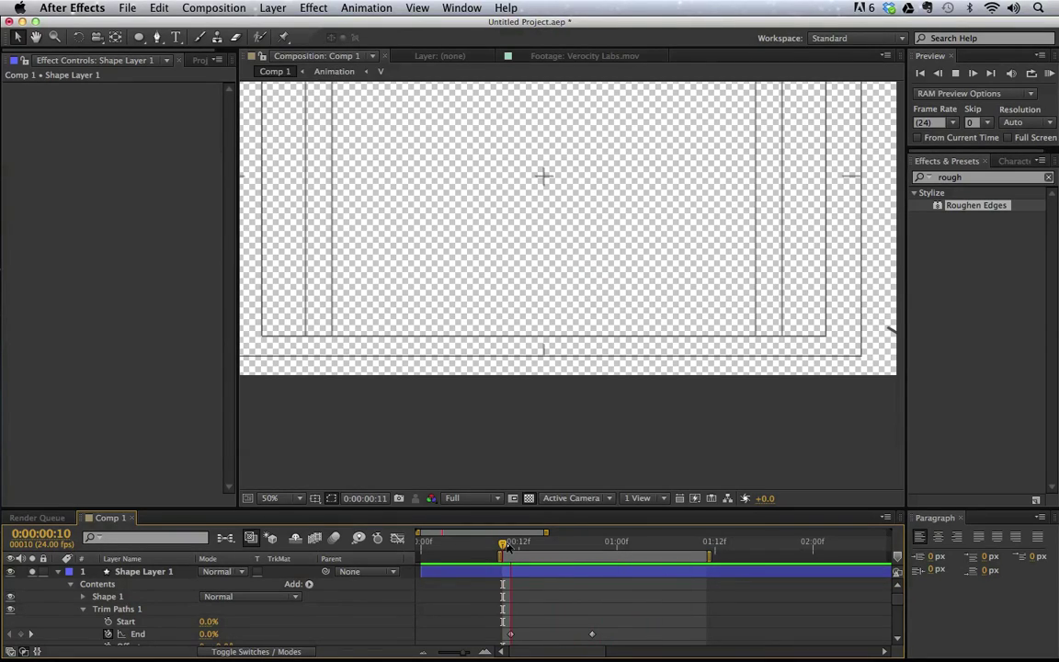
click(518, 542)
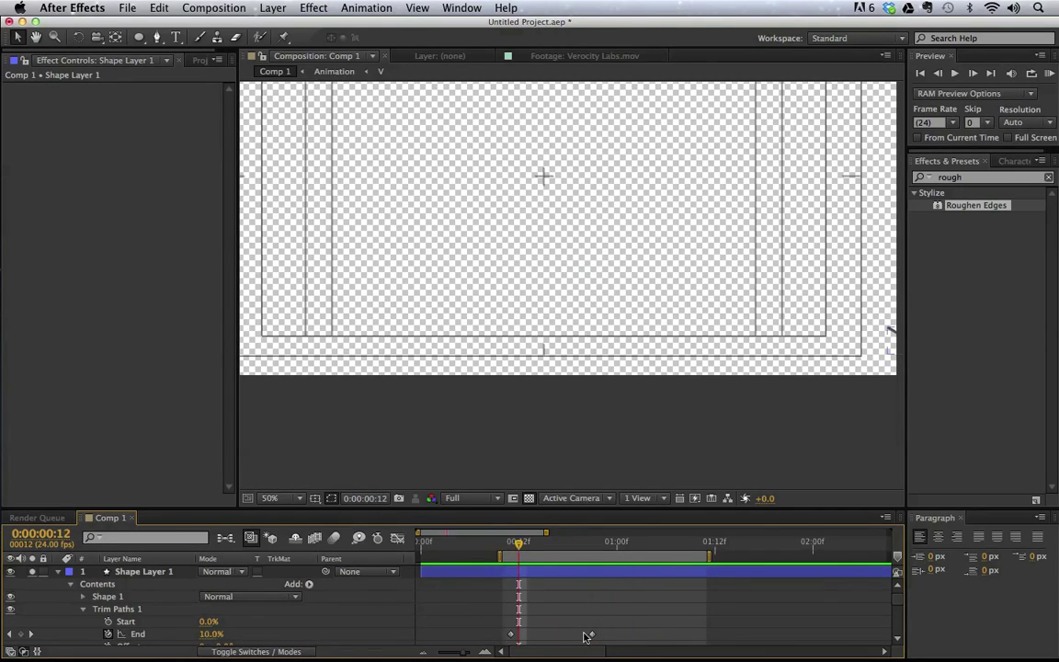
Apply Easy Ease In to the final End keyframe and steepen its influence in the Graph Editor
right_click(593, 636)
mouse_move(726, 644)
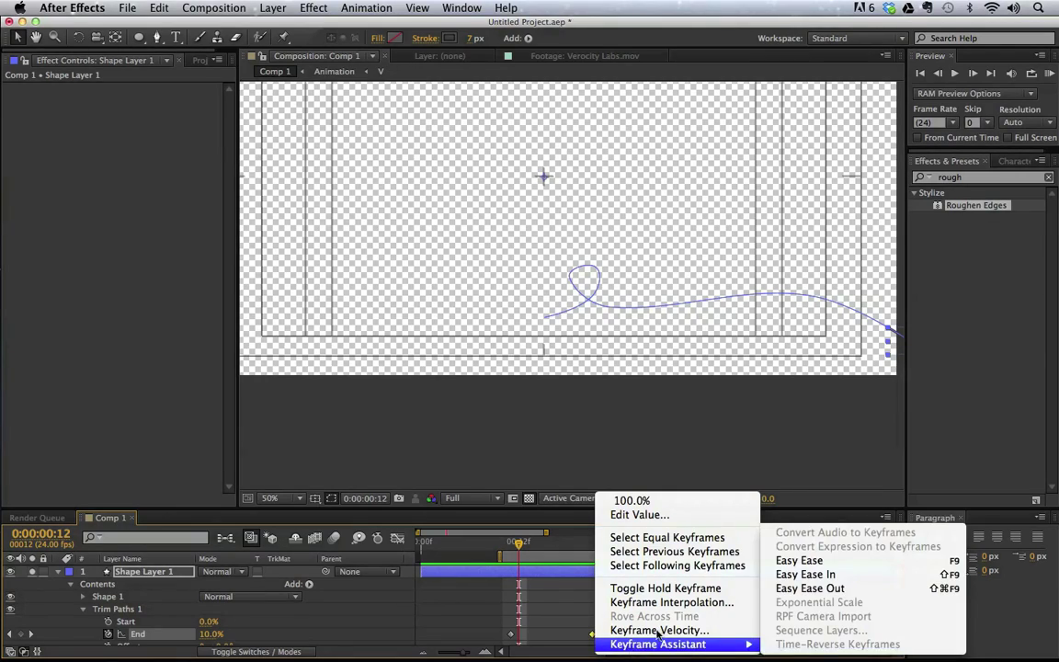
click(807, 574)
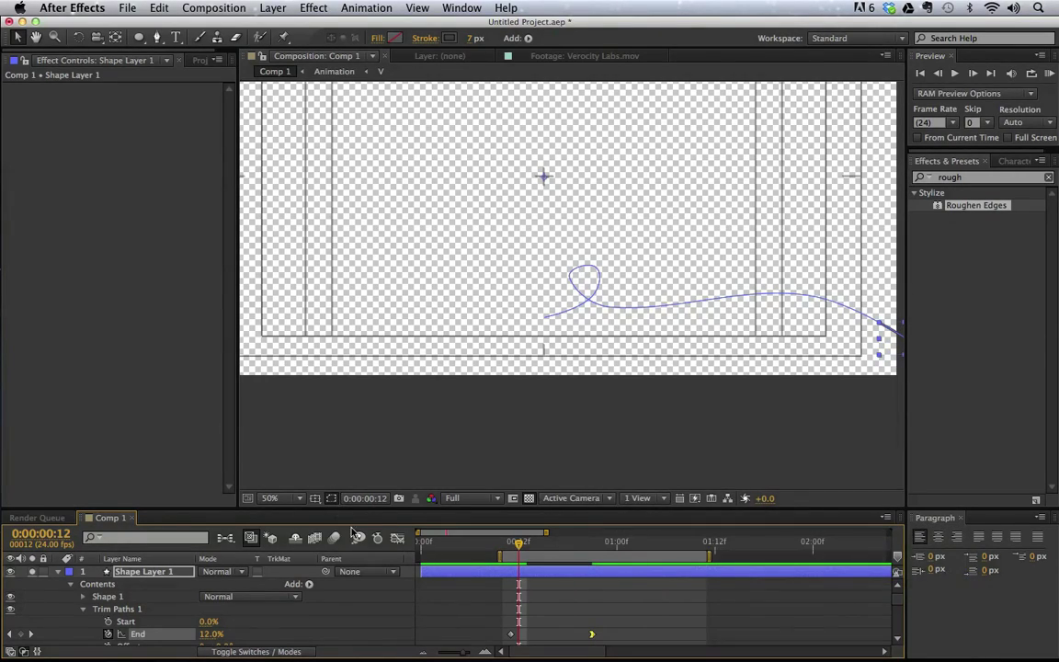
click(397, 539)
drag(564, 572, 488, 519)
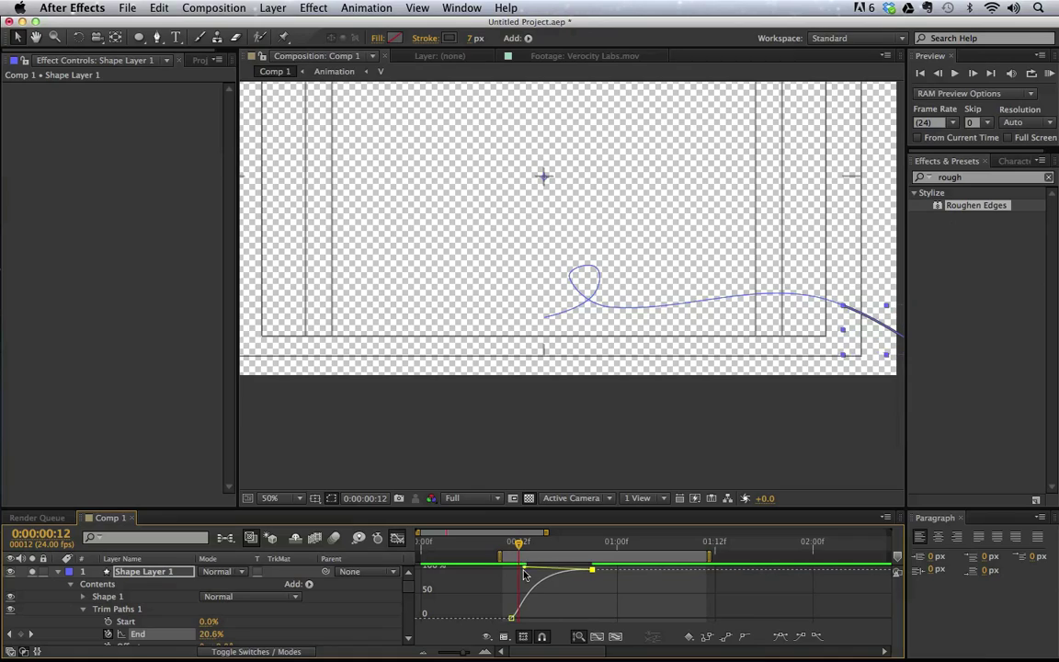
click(397, 538)
key(space)
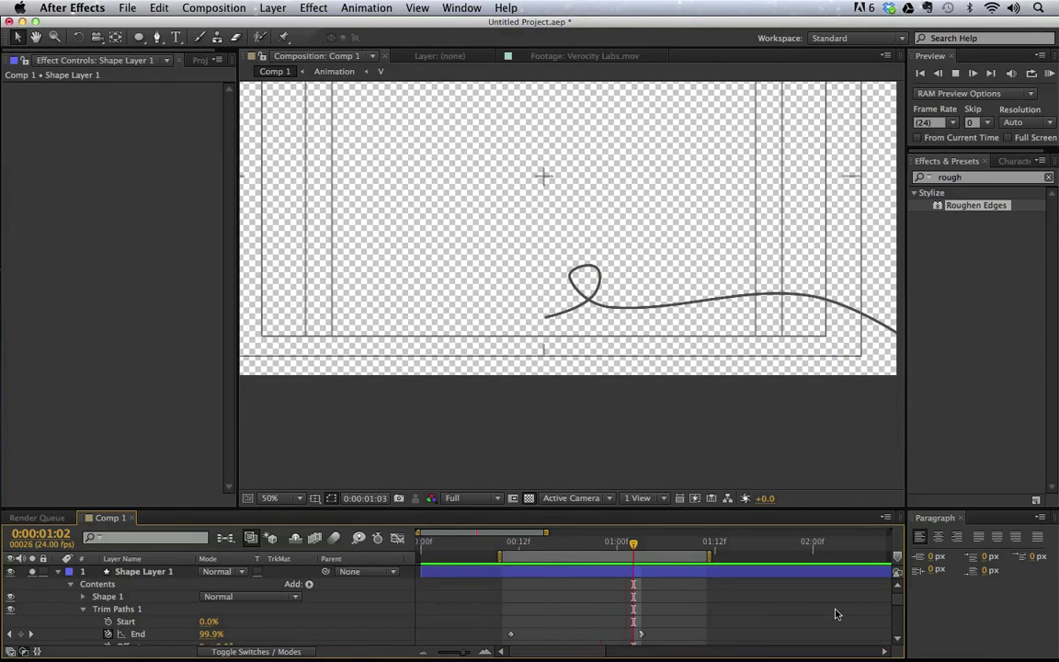
key(space)
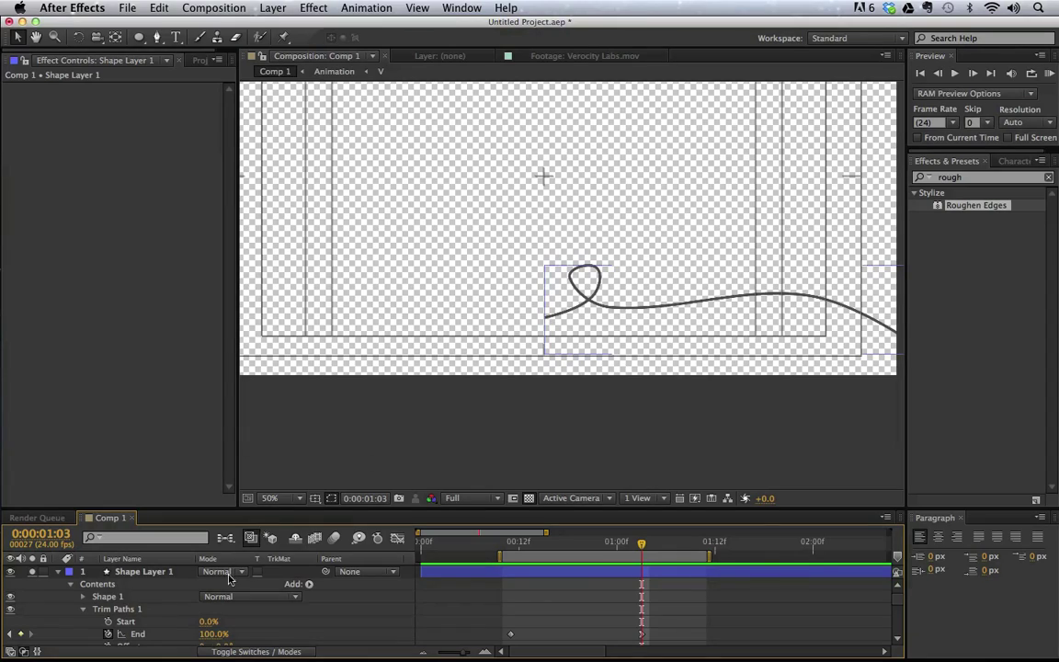
scroll(278, 625, down, 5)
scroll(133, 596, up, 3)
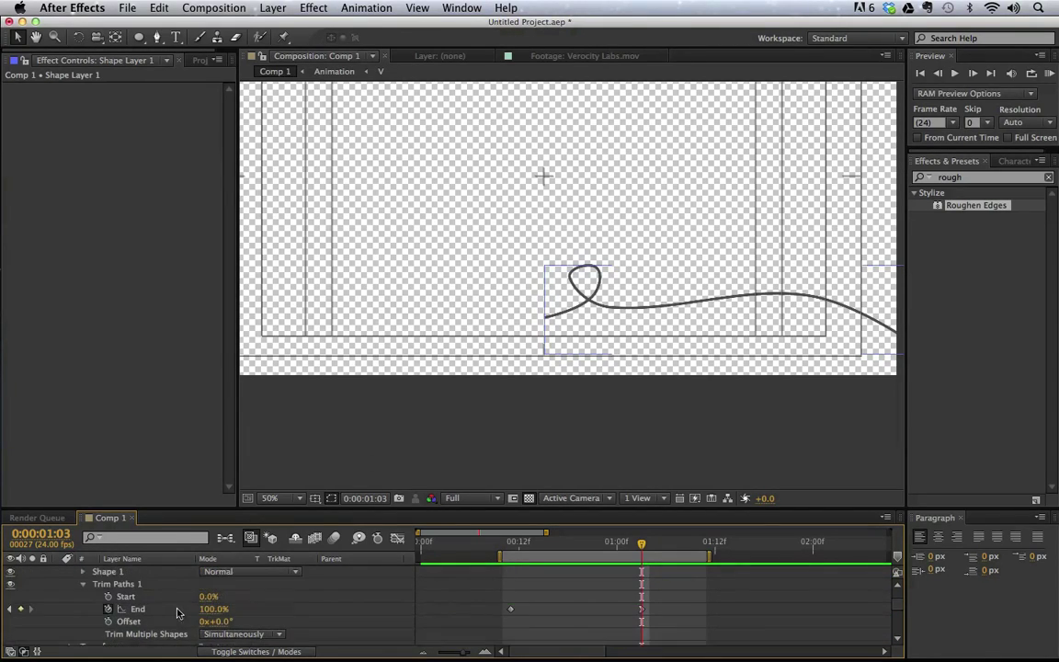
Set Stroke 1's Line Cap to Round Cap
click(84, 574)
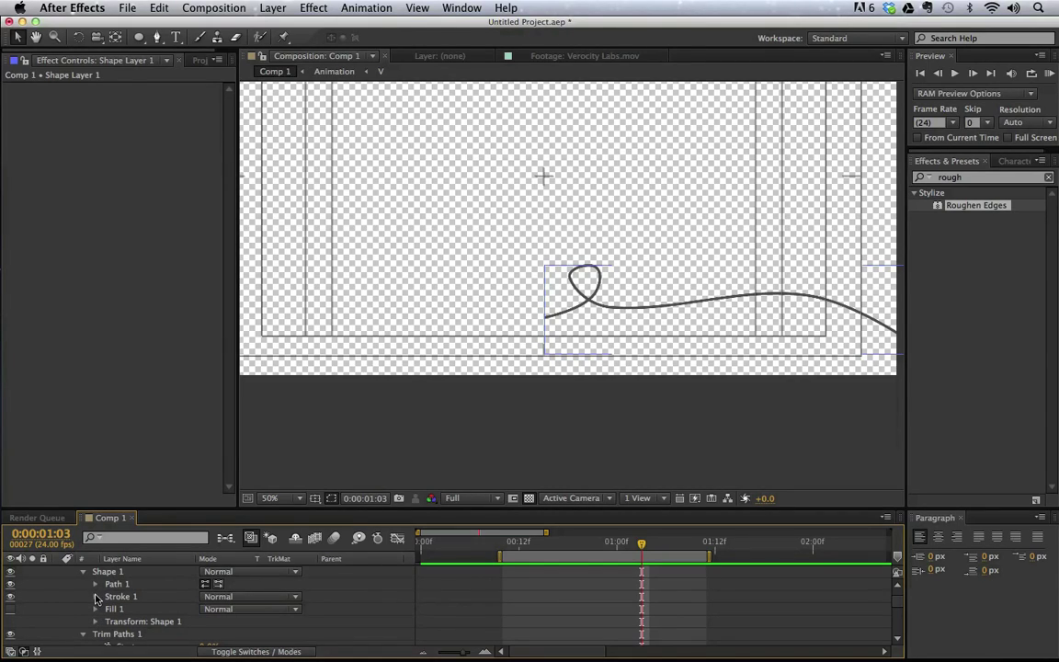
click(96, 598)
click(267, 634)
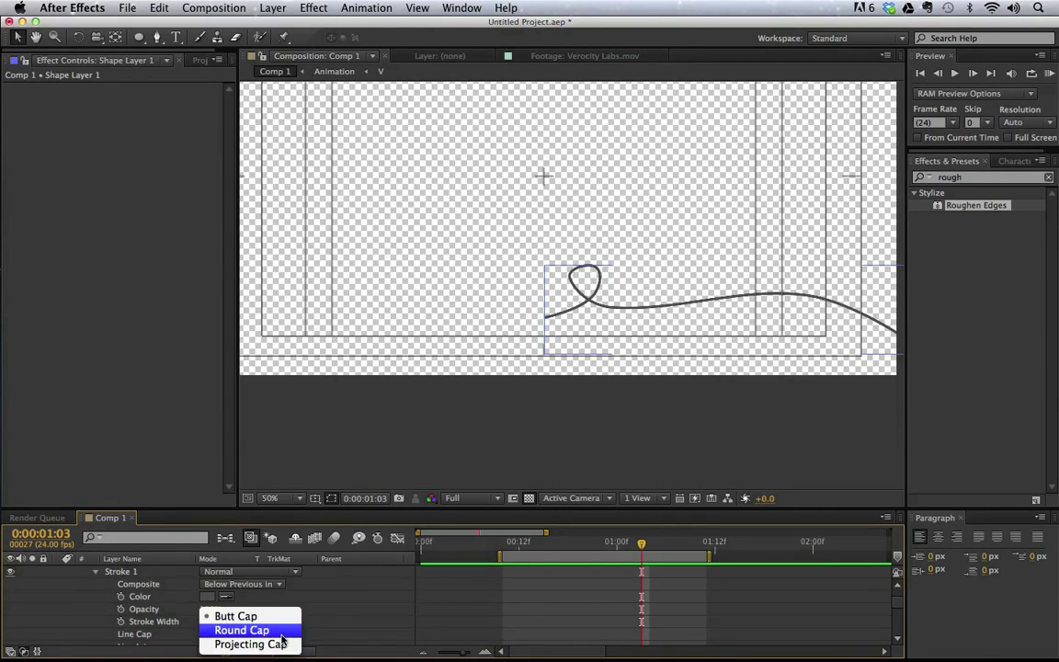
click(282, 638)
click(534, 372)
scroll(594, 420, up, 2)
scroll(594, 419, up, 2)
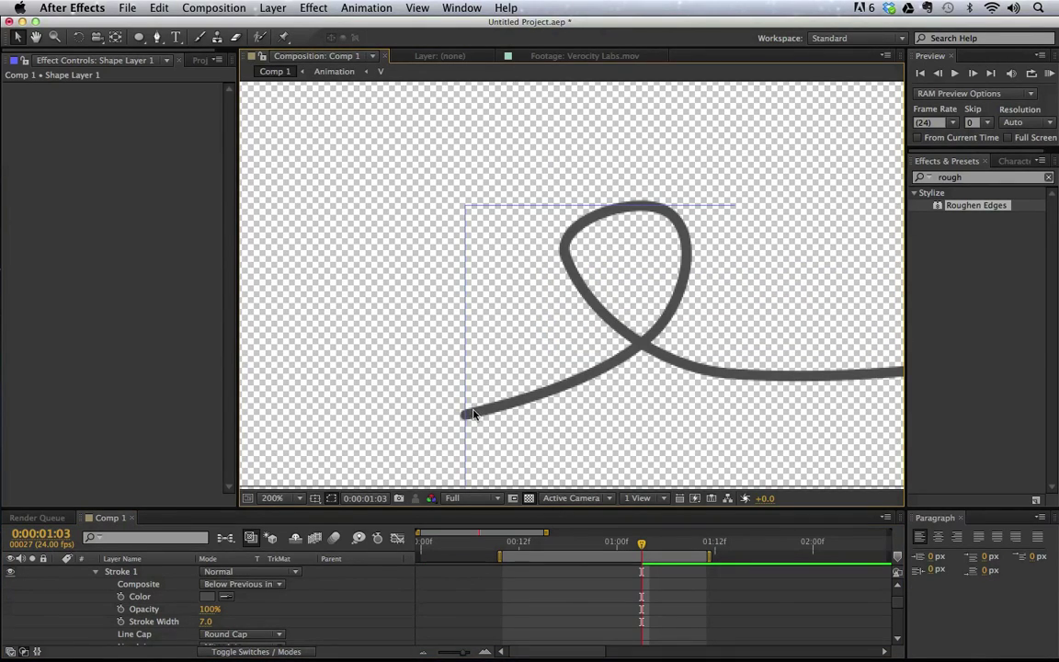
scroll(699, 371, down, 5)
Add Wiggle Paths to the line with Size 3 and Detail 2
click(189, 572)
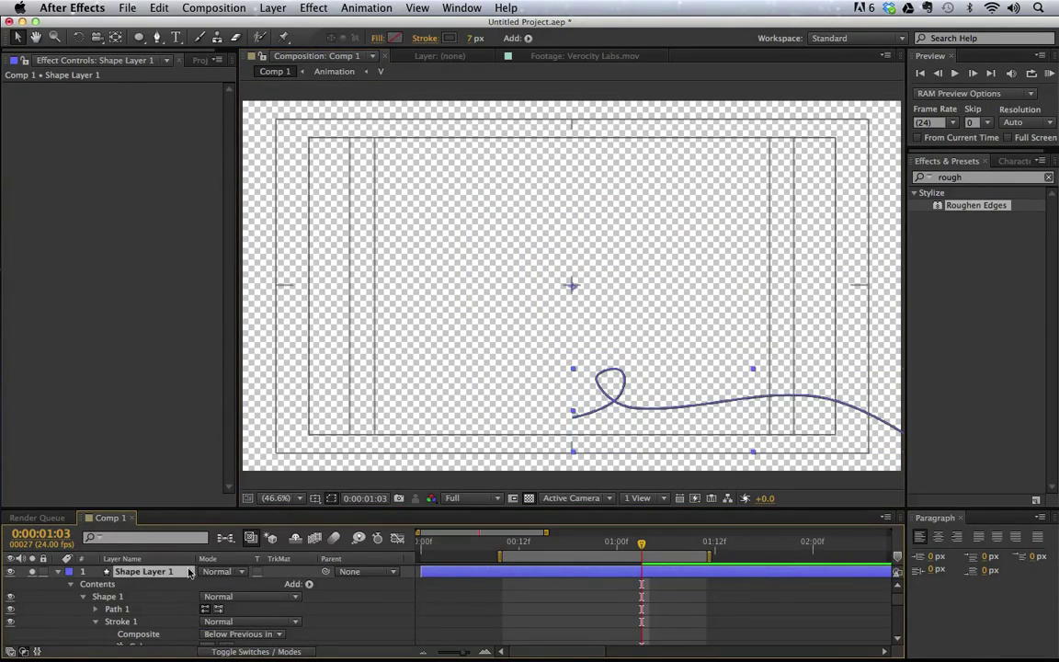
click(308, 587)
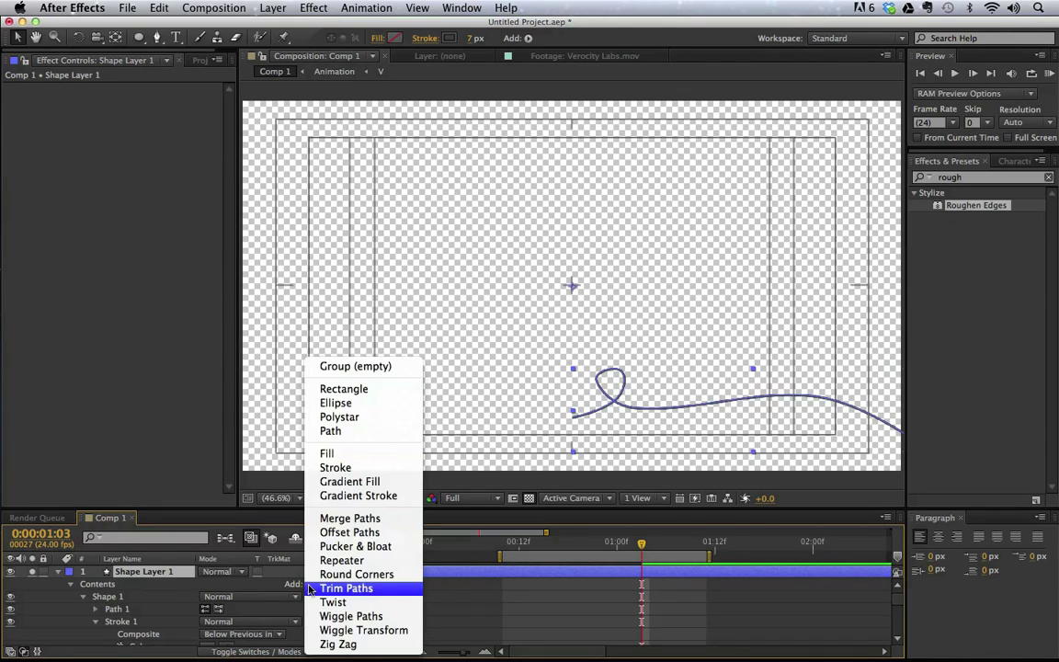
click(409, 616)
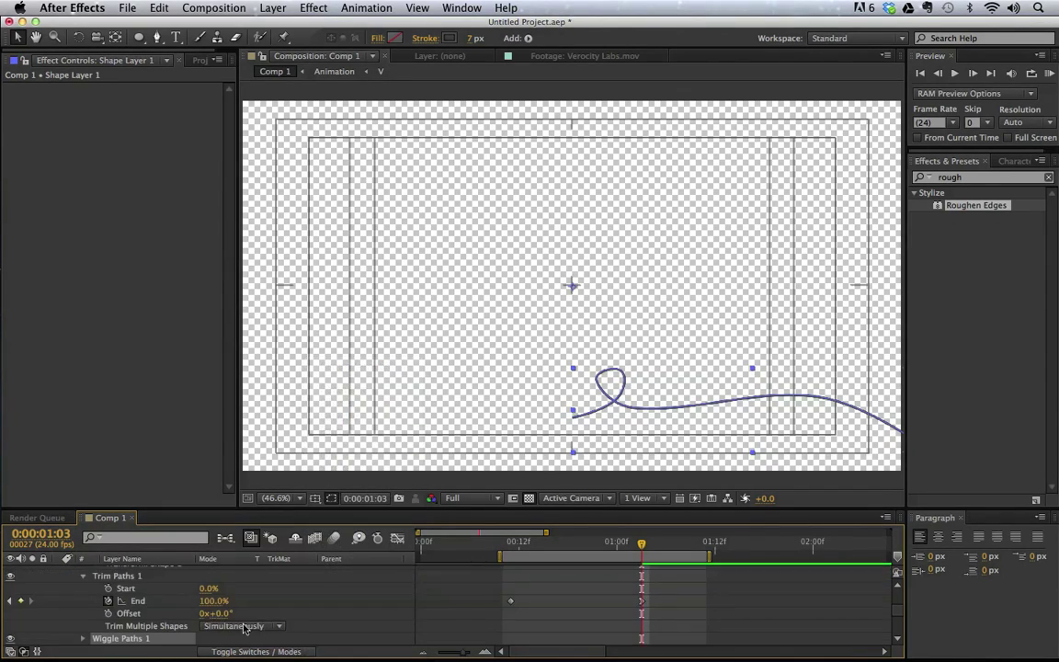
click(83, 639)
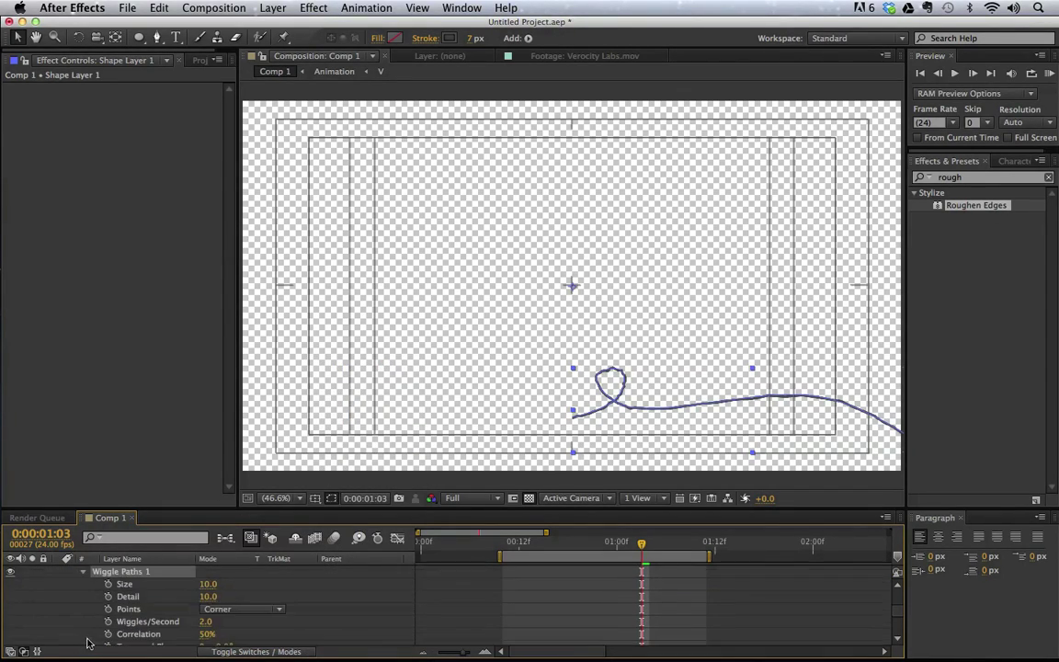
click(208, 584)
text(3)
click(209, 597)
text(2)
key(Return)
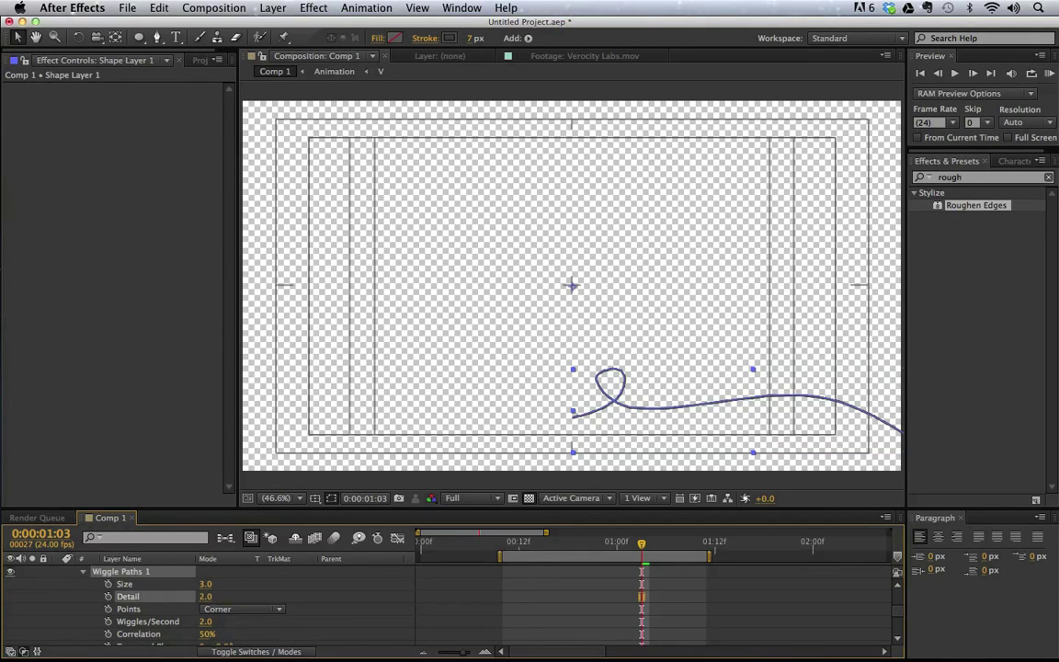
Set the wiggle points to Smooth at 15 wiggles per second and preview
click(250, 612)
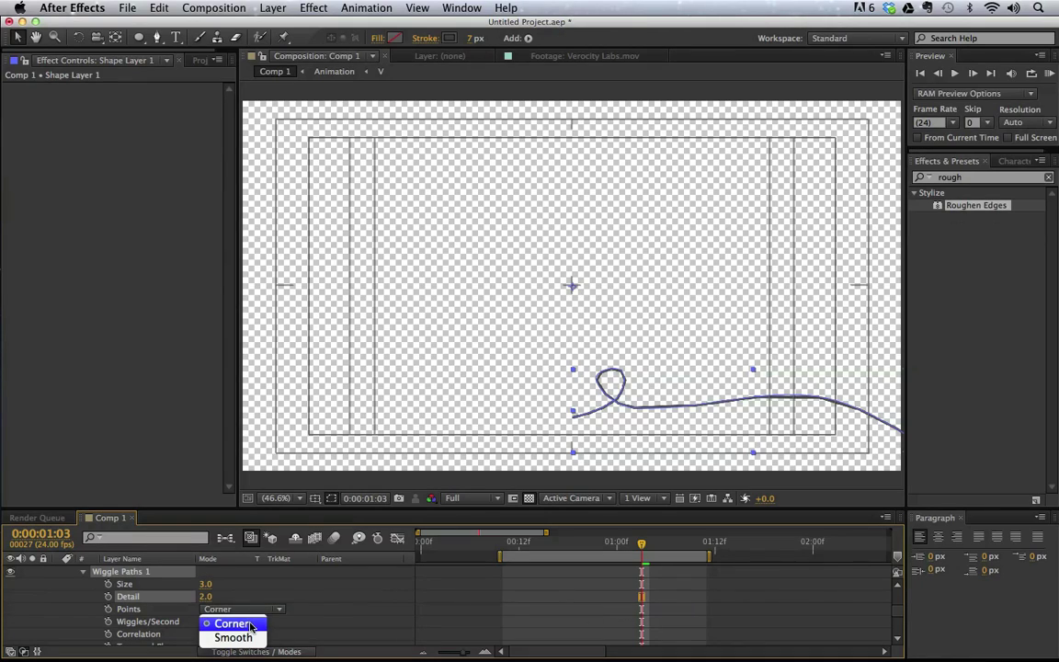
click(215, 637)
click(207, 622)
text(15)
key(Return)
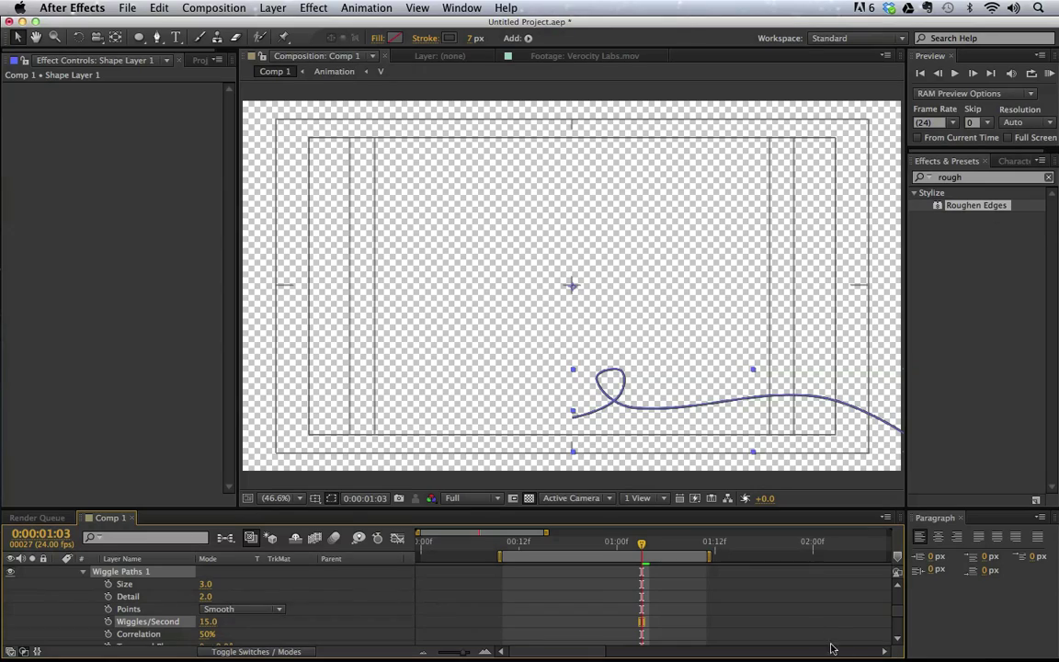
click(864, 454)
key(space)
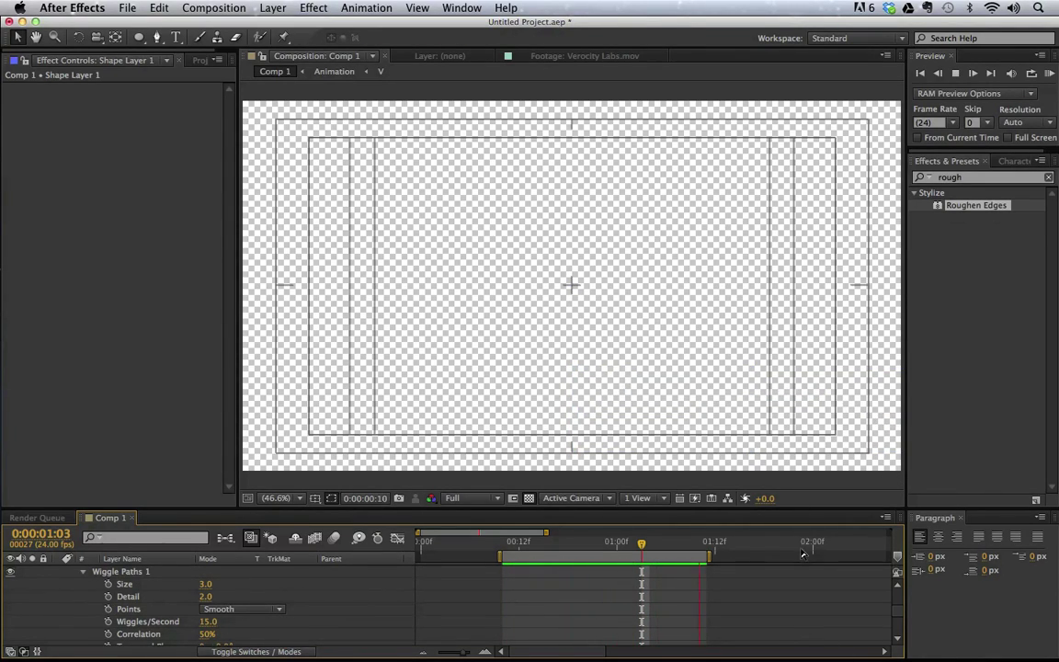
click(120, 633)
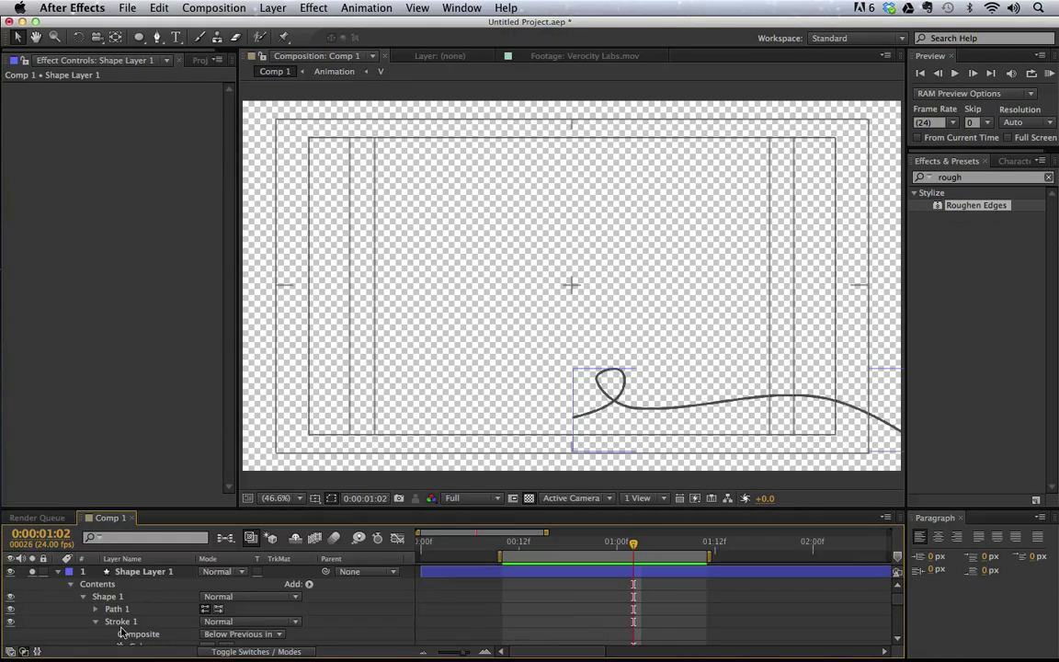
Select the Roughen Edges and Set Matte effects on the Visual Effects Outlines layer
click(60, 572)
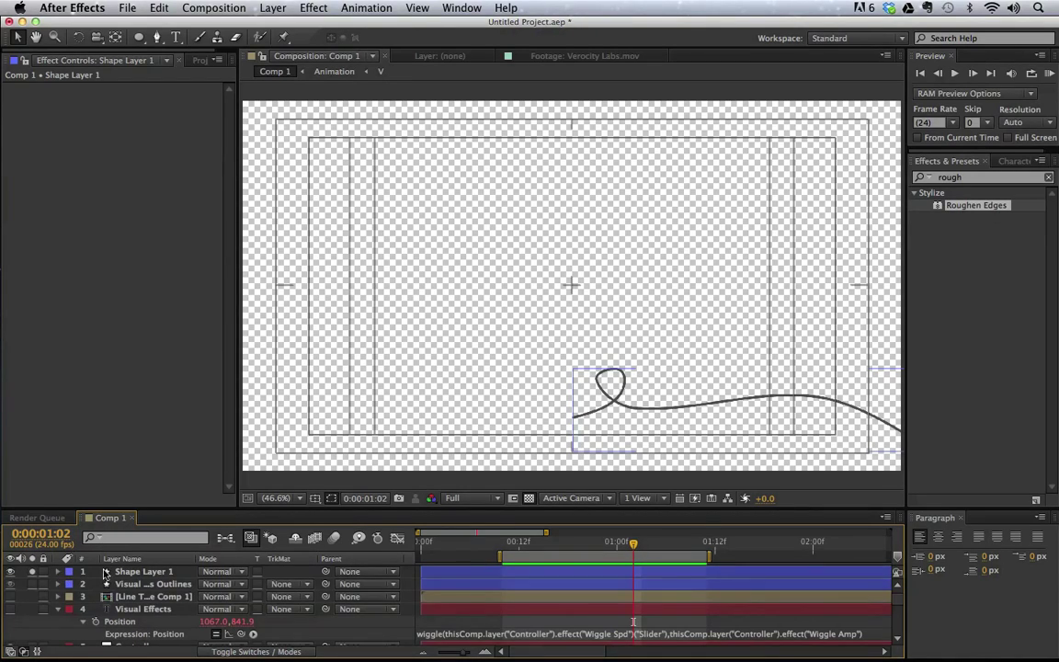
click(166, 608)
scroll(173, 546, down, 3)
scroll(190, 603, up, 3)
click(156, 584)
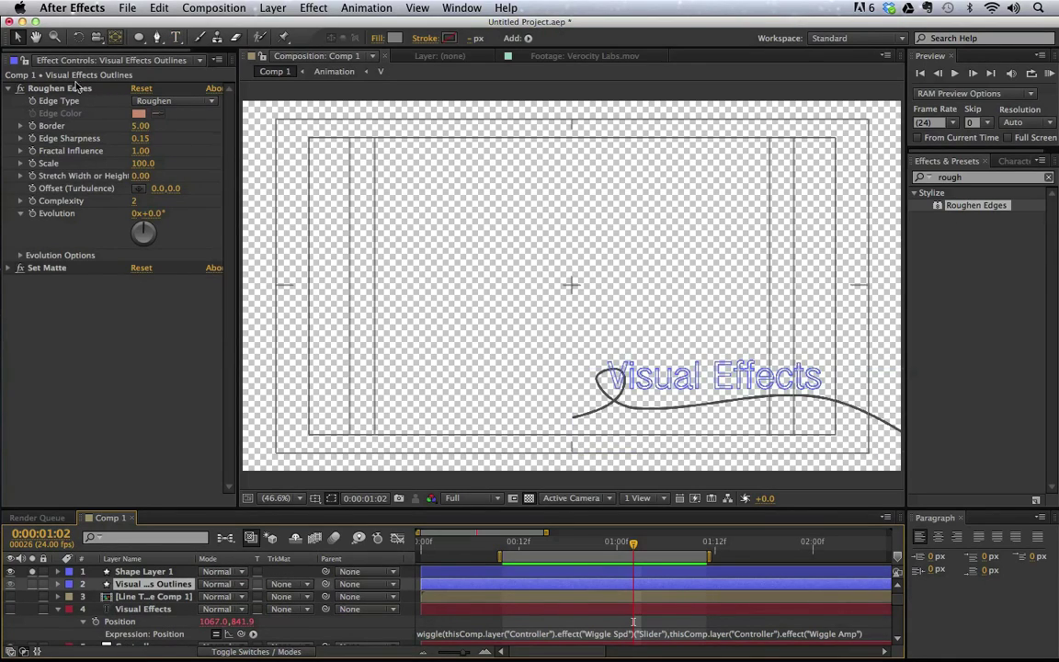
click(37, 90)
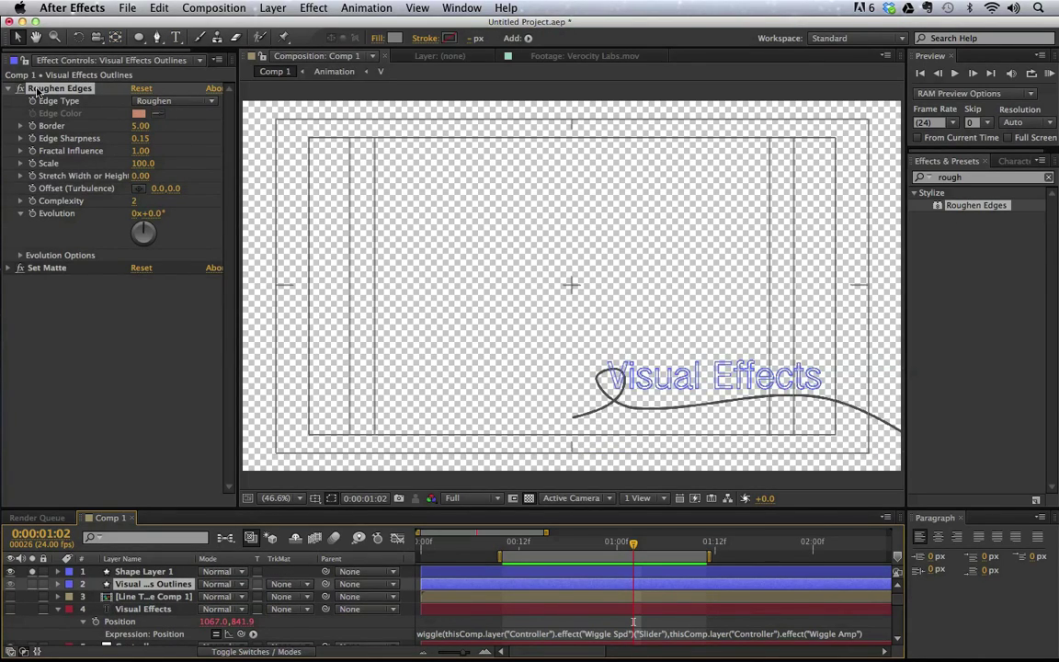
click(54, 267)
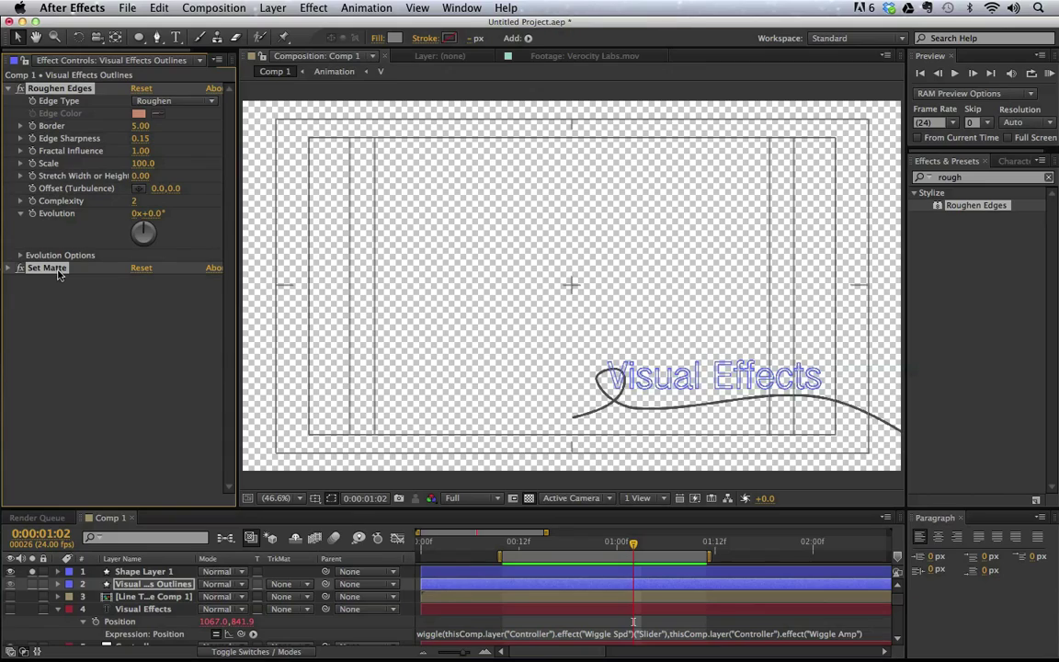
Paste both effects onto Shape Layer 1, then select the text's Position wiggle expression
click(143, 571)
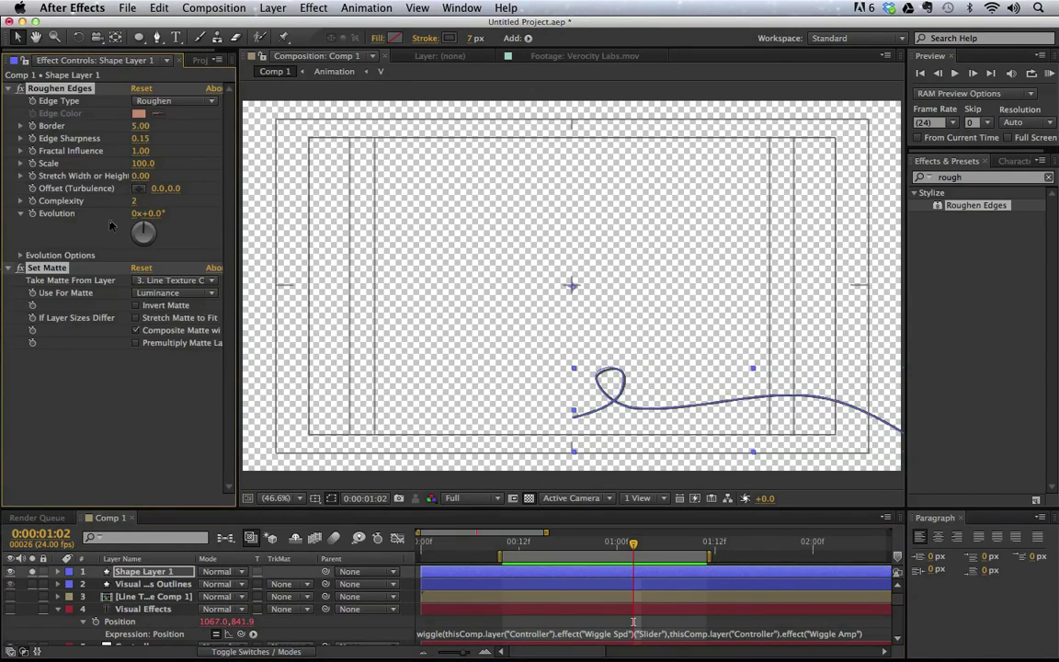
click(641, 314)
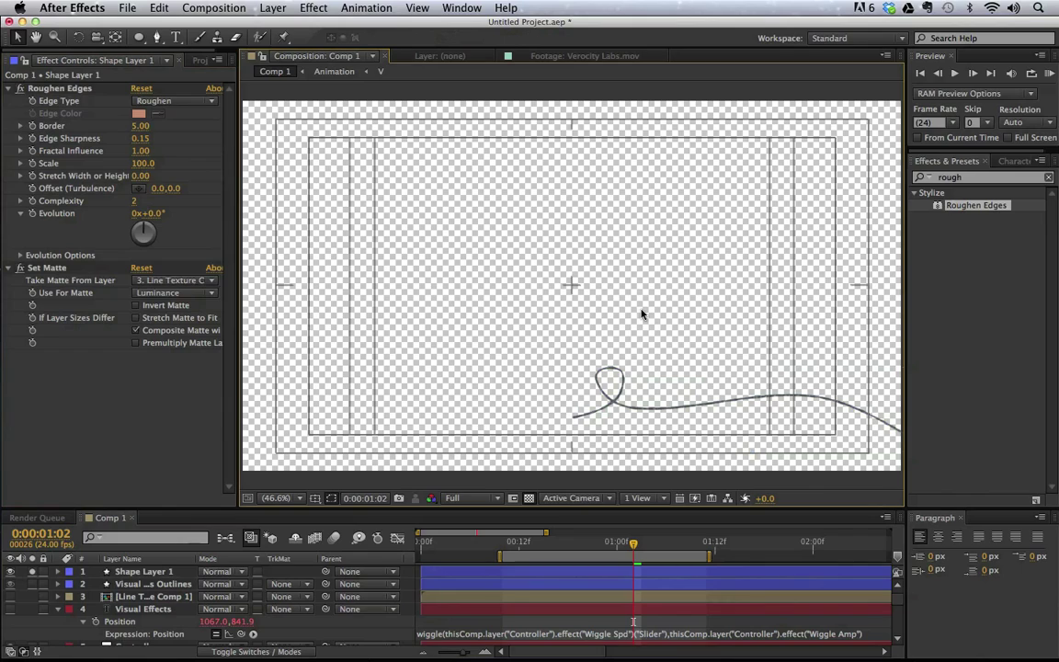
key(h)
scroll(556, 277, up, 3)
scroll(556, 278, up, 1)
key(shift+slash)
key(v)
click(649, 634)
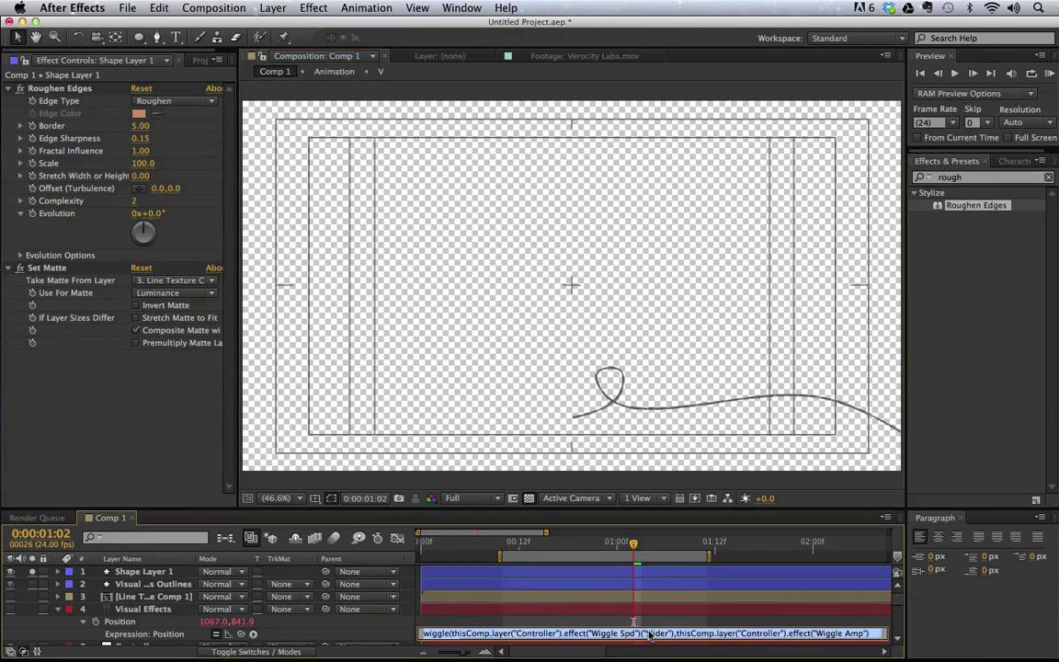
Paste the wiggle expression onto Shape Layer 1's Position
click(149, 572)
key(p)
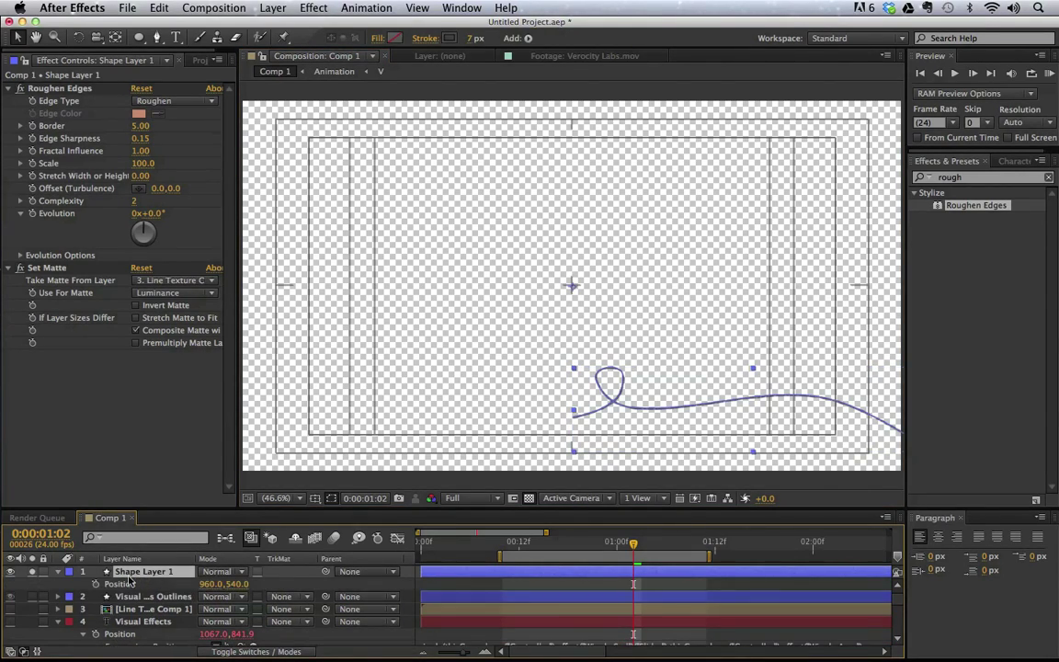
click(102, 596)
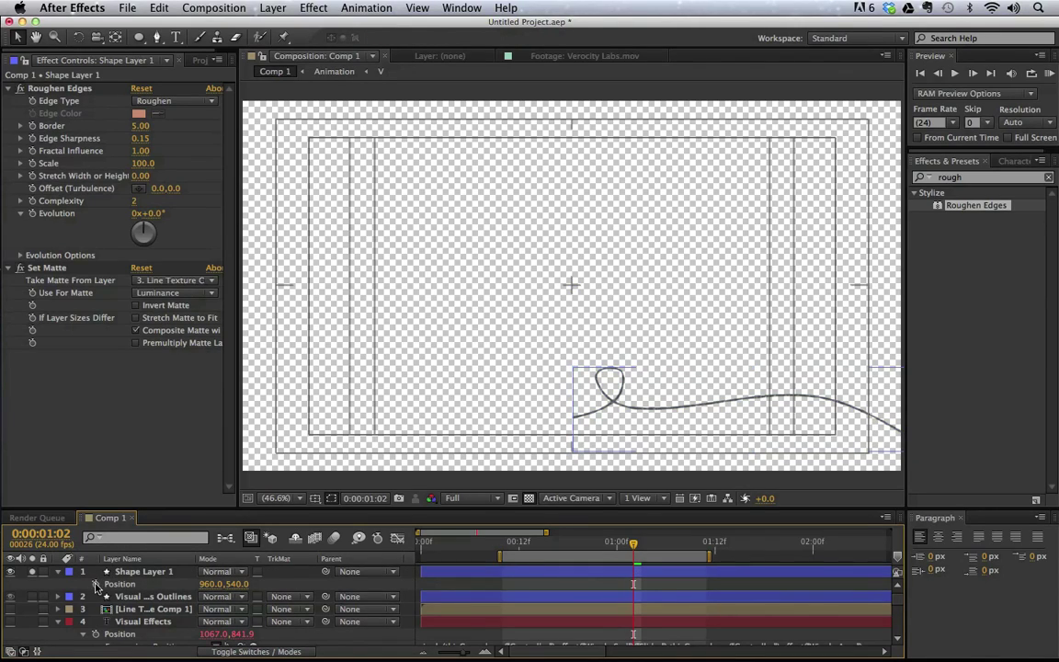
alt+click(95, 583)
click(144, 571)
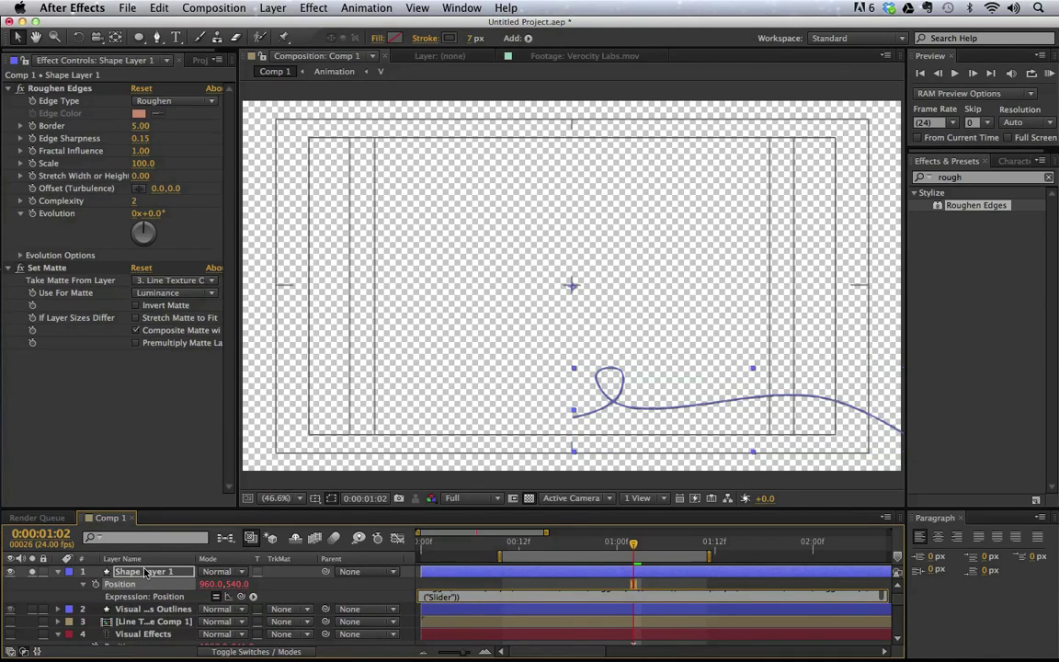
key(KP_Enter)
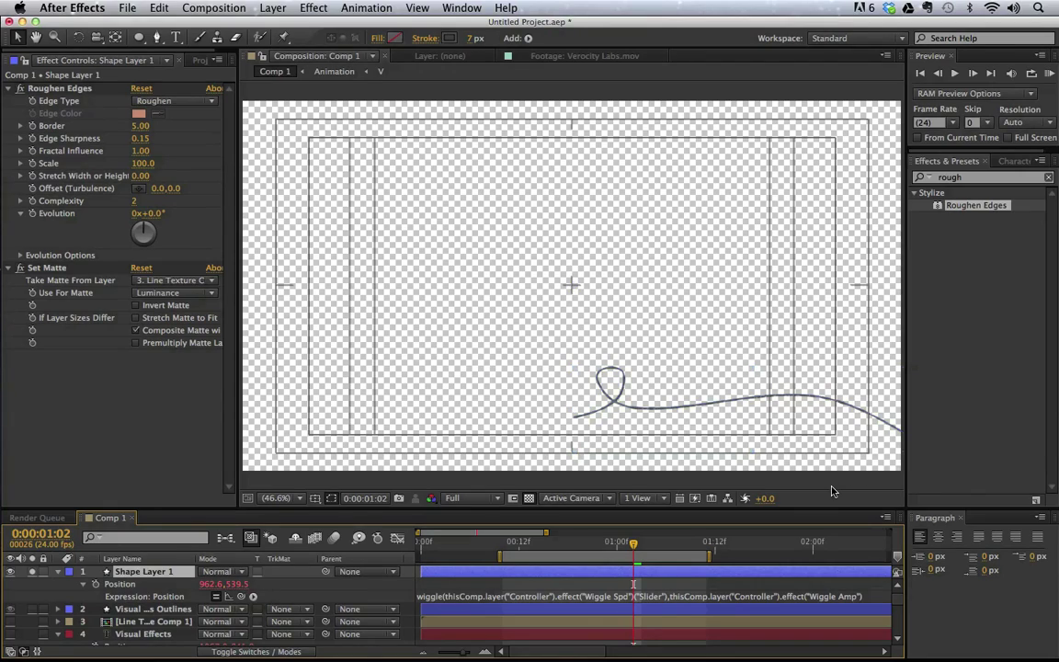
Preview the wiggling line and stop on frame 0:00:00:23
key(KP_0)
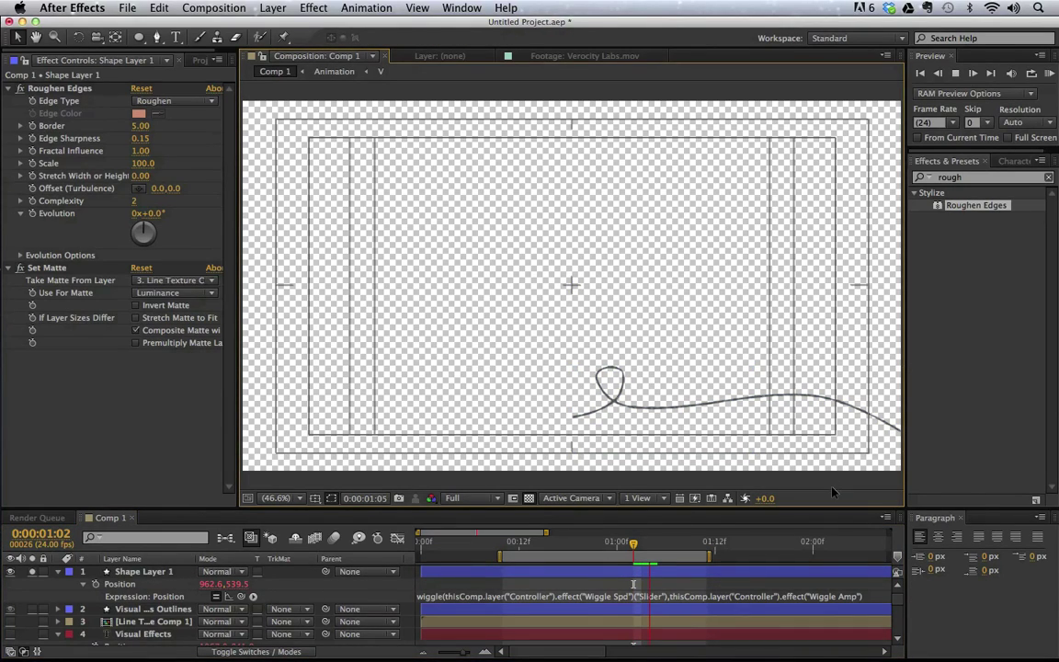
click(1050, 74)
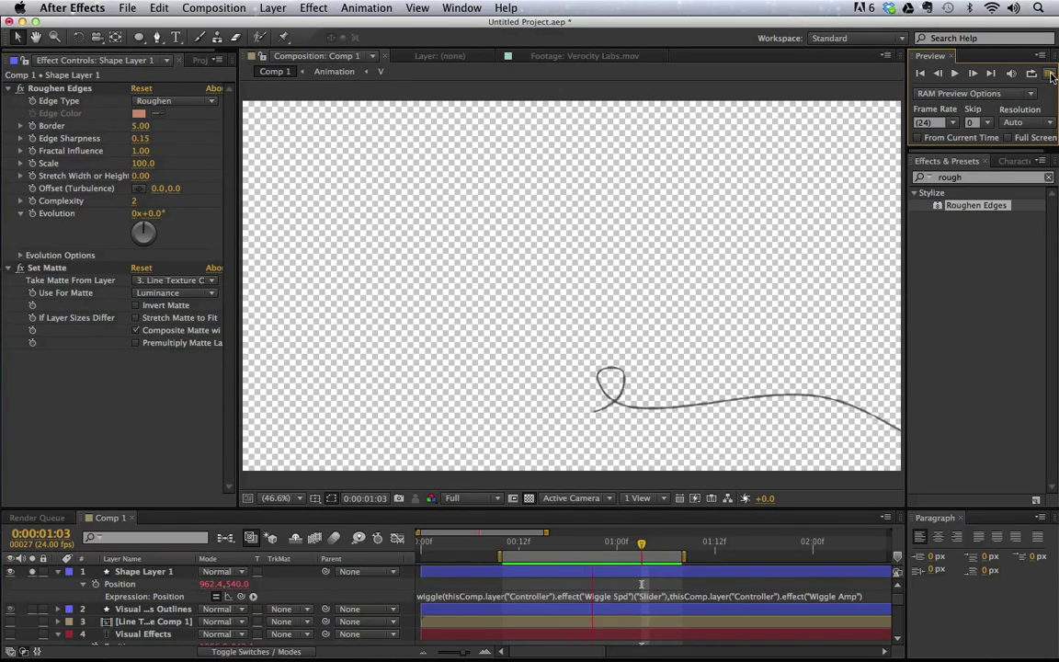
click(1051, 73)
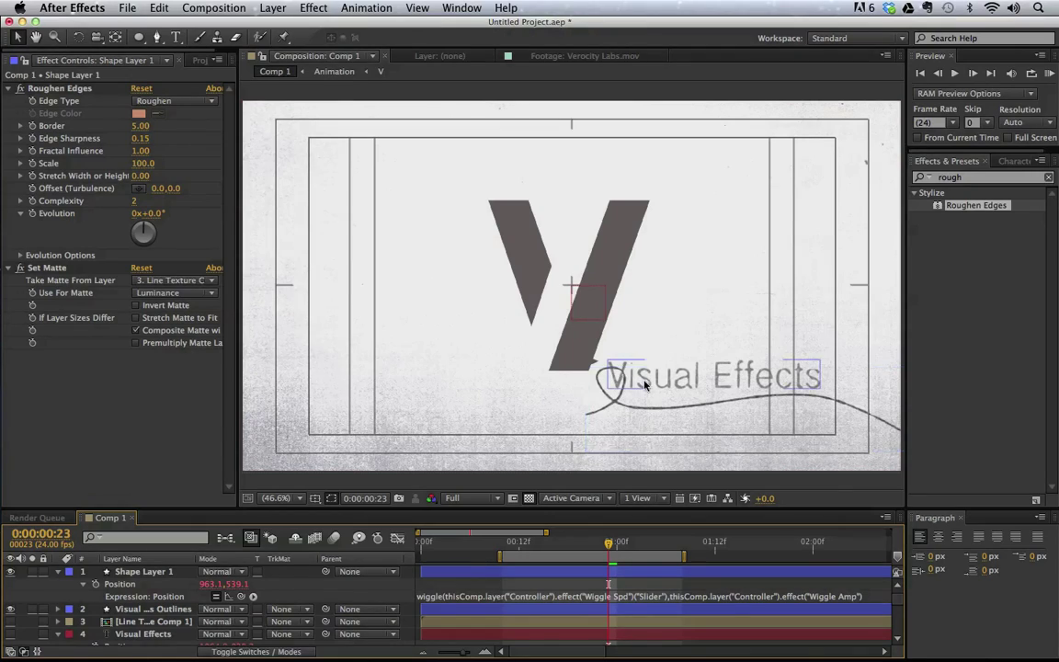
Create a full-frame solid named 'Line Matte' atop Comp 1 and hide it
click(150, 575)
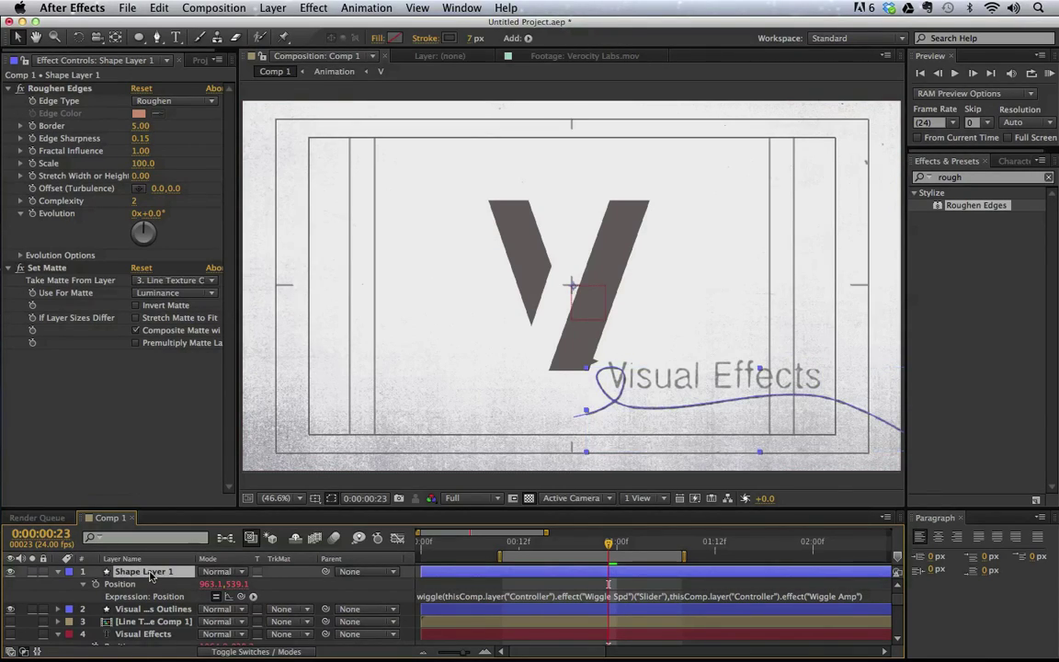
click(323, 375)
key(F2)
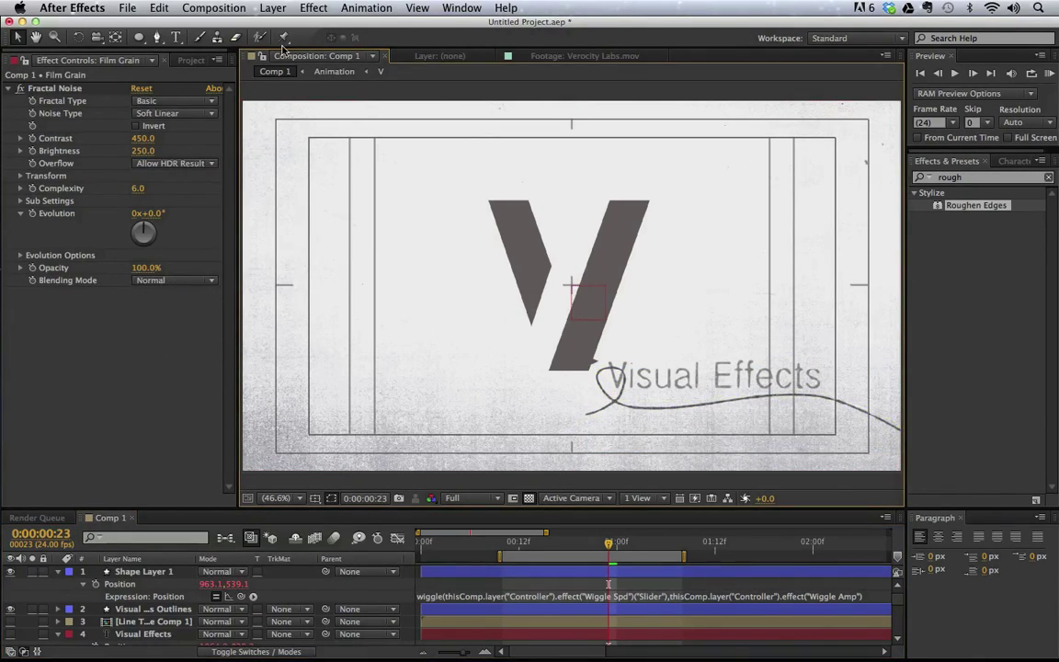
key(super+y)
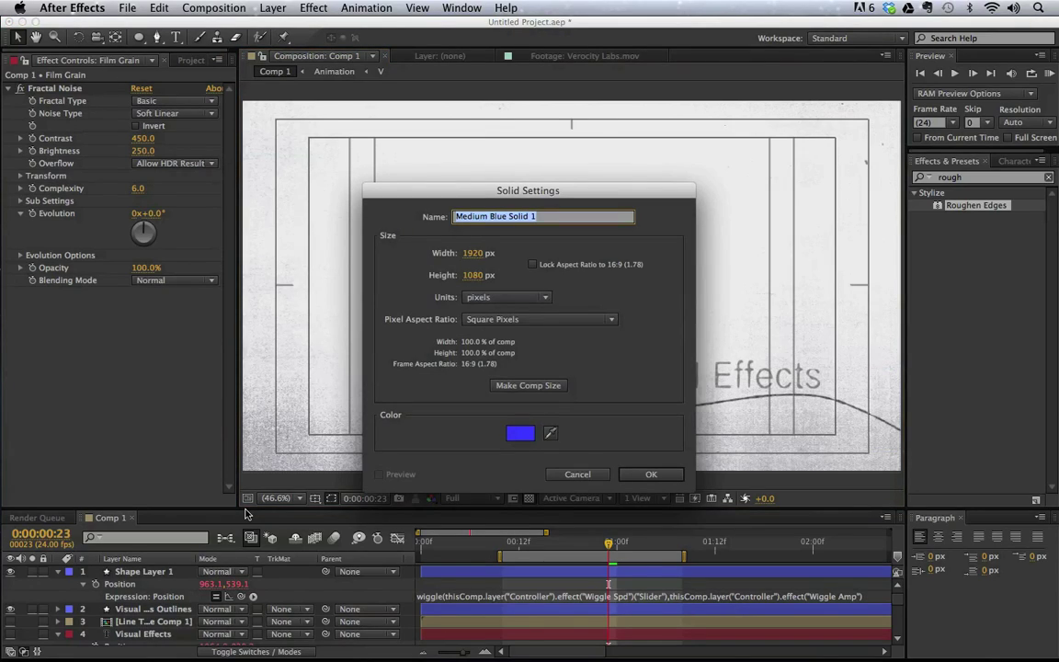
text(Line Matte)
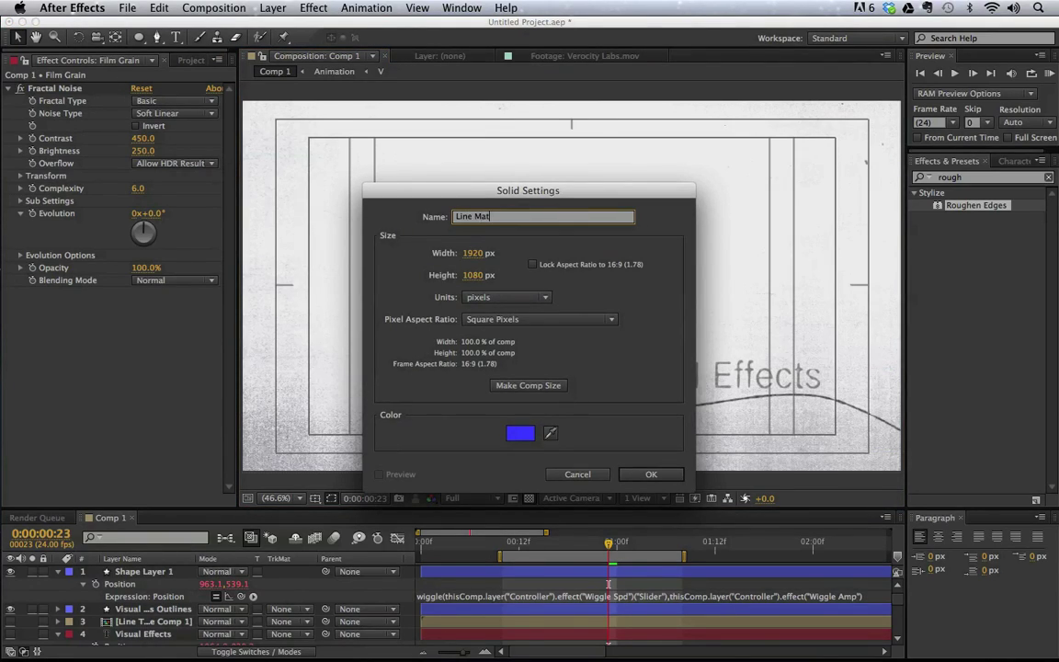
key(Return)
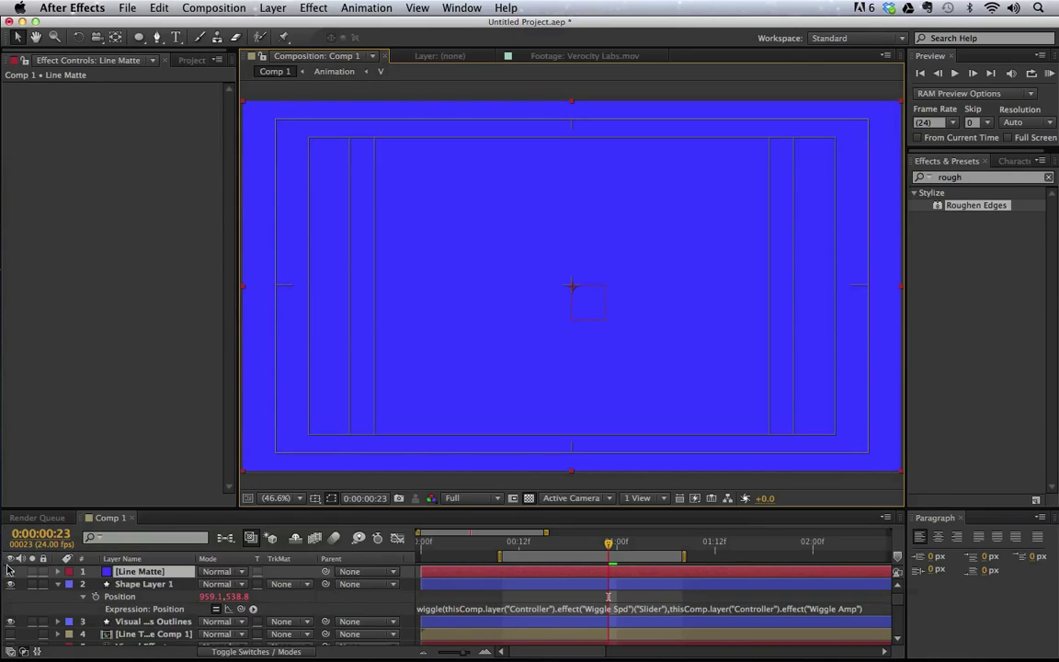
click(10, 572)
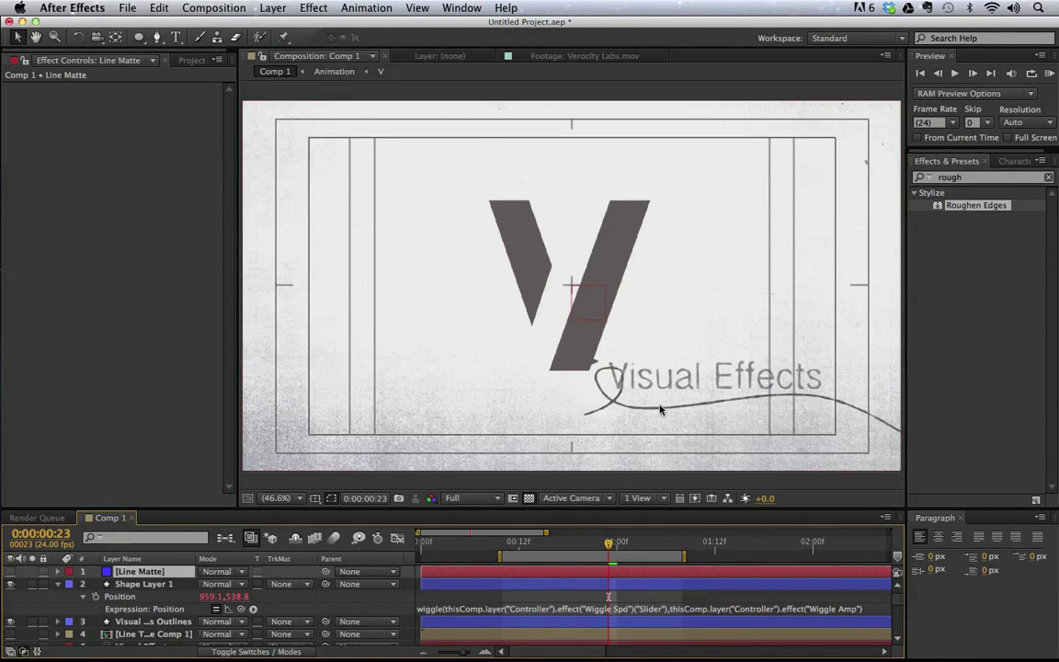
Mask the loop area on Line Matte and set Shape Layer 1's track matte to Alpha Inverted
scroll(557, 372, up, 3)
key(g)
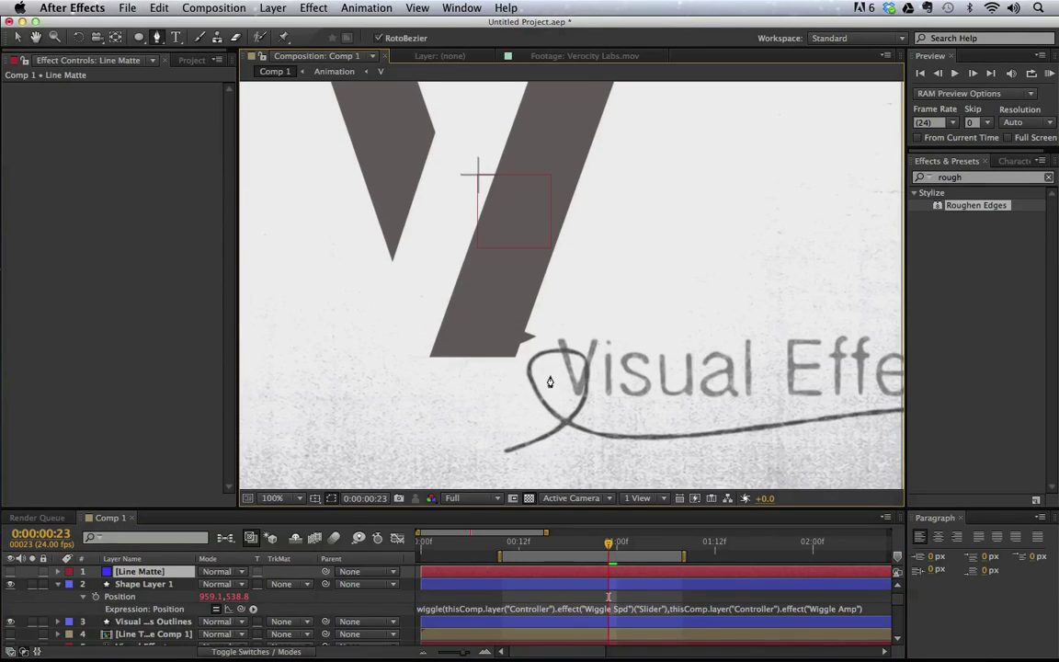
click(549, 363)
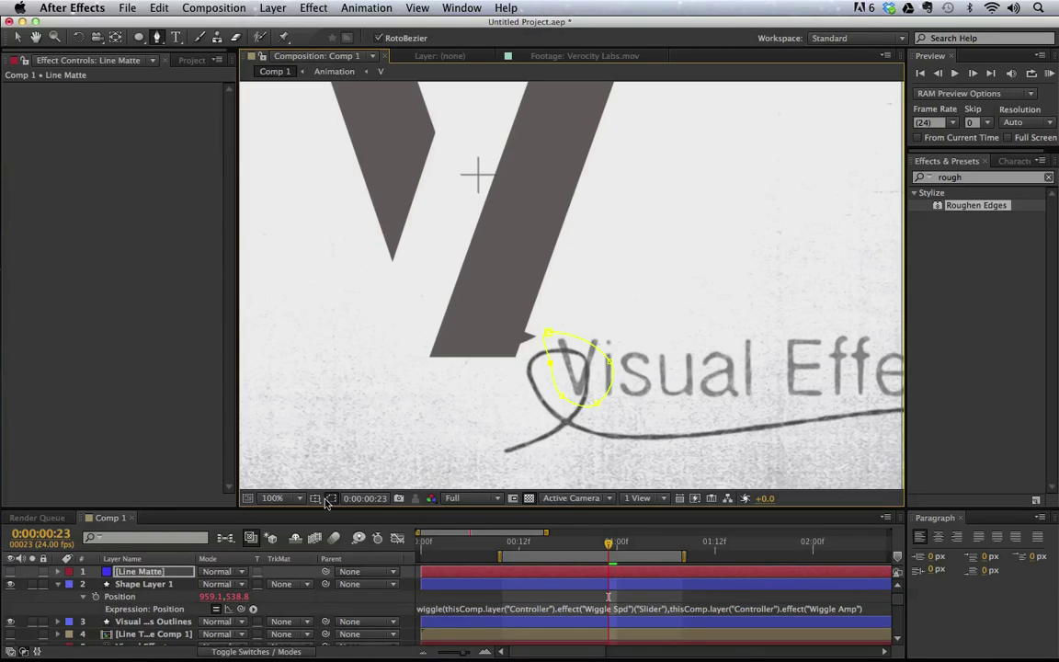
click(286, 585)
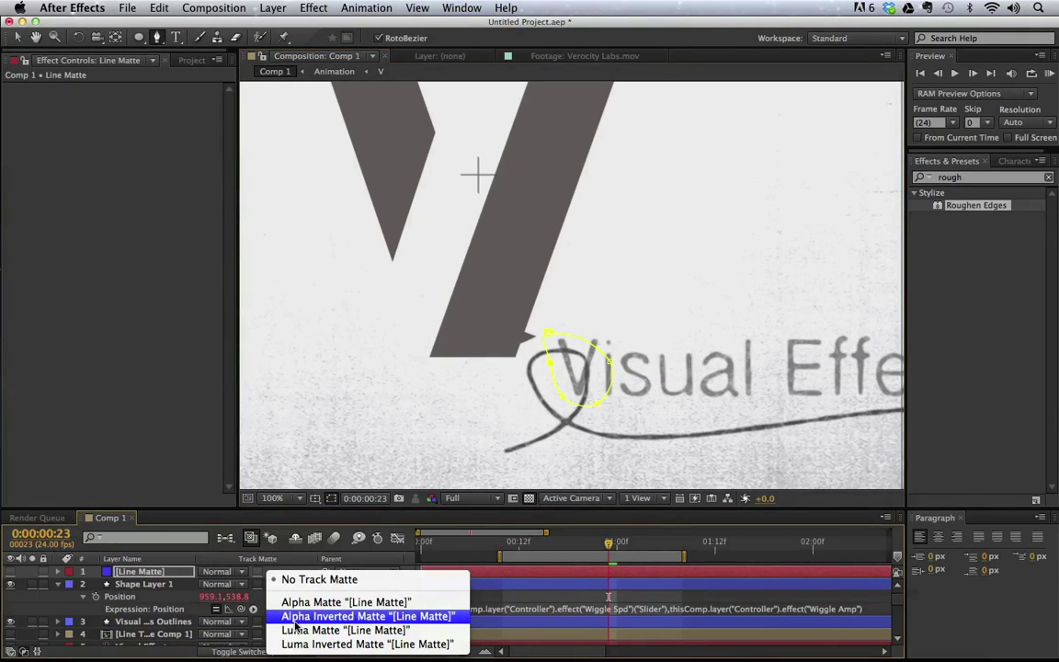
click(294, 617)
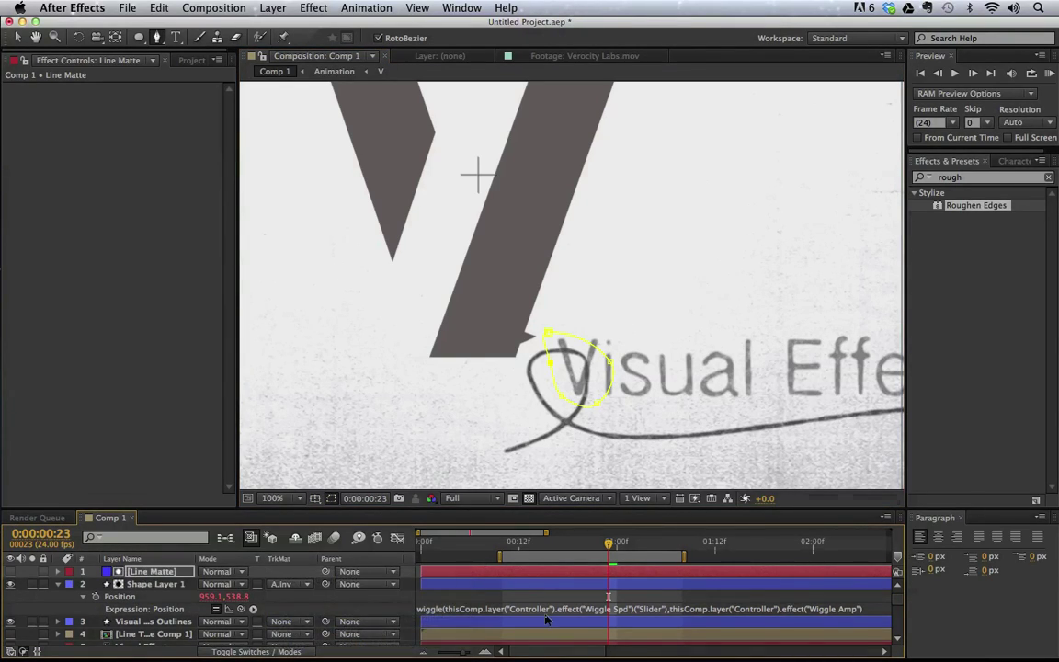
key(F2)
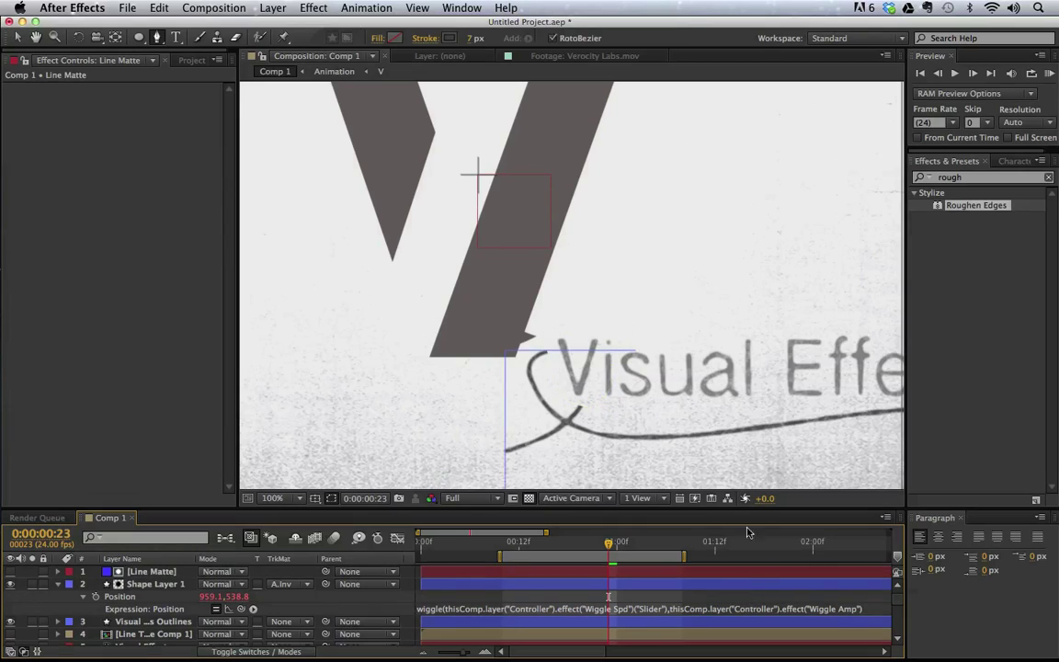
key(shift+slash)
key(Page_Down)
key(Page_Down)
key(Page_Down)
key(KP_0)
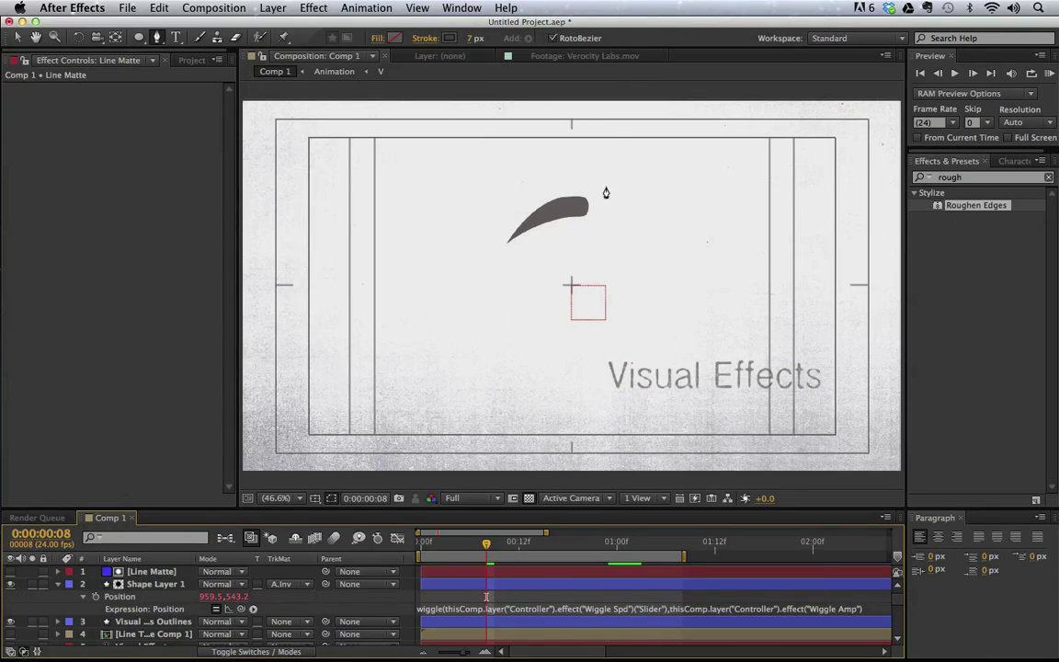
Open the Animation precomp
key(v)
scroll(164, 588, down, 3)
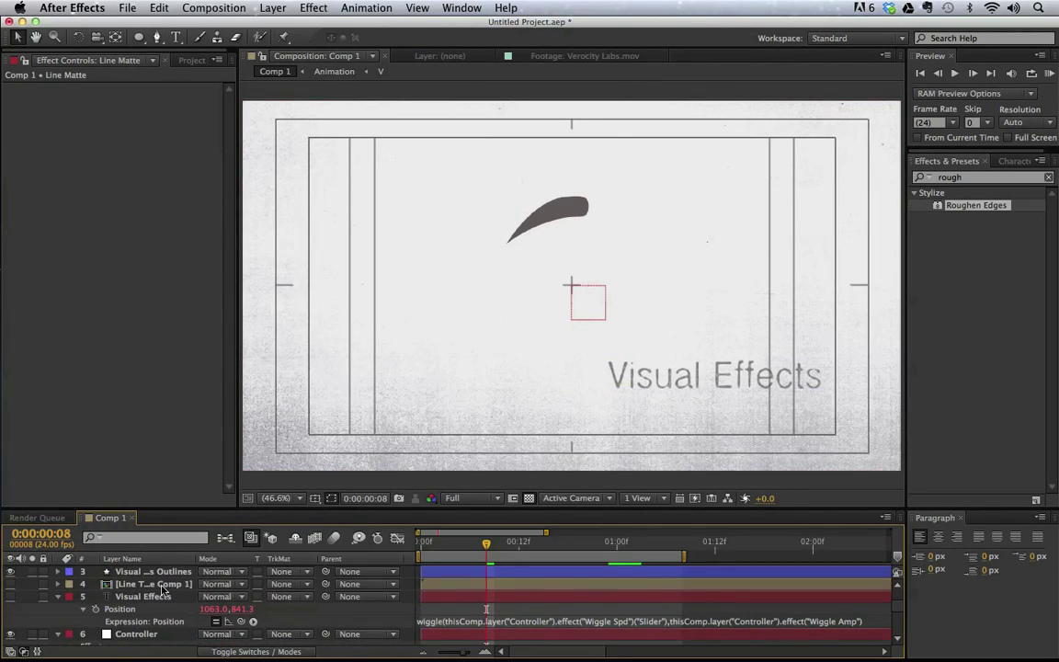
scroll(152, 596, down, 6)
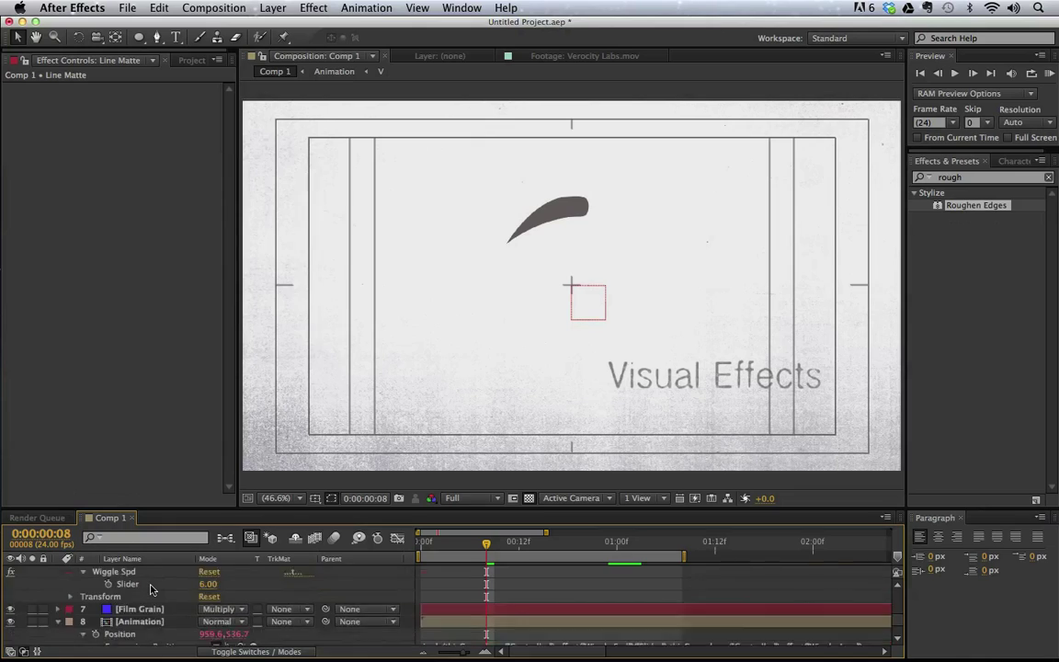
click(153, 589)
double_click(153, 589)
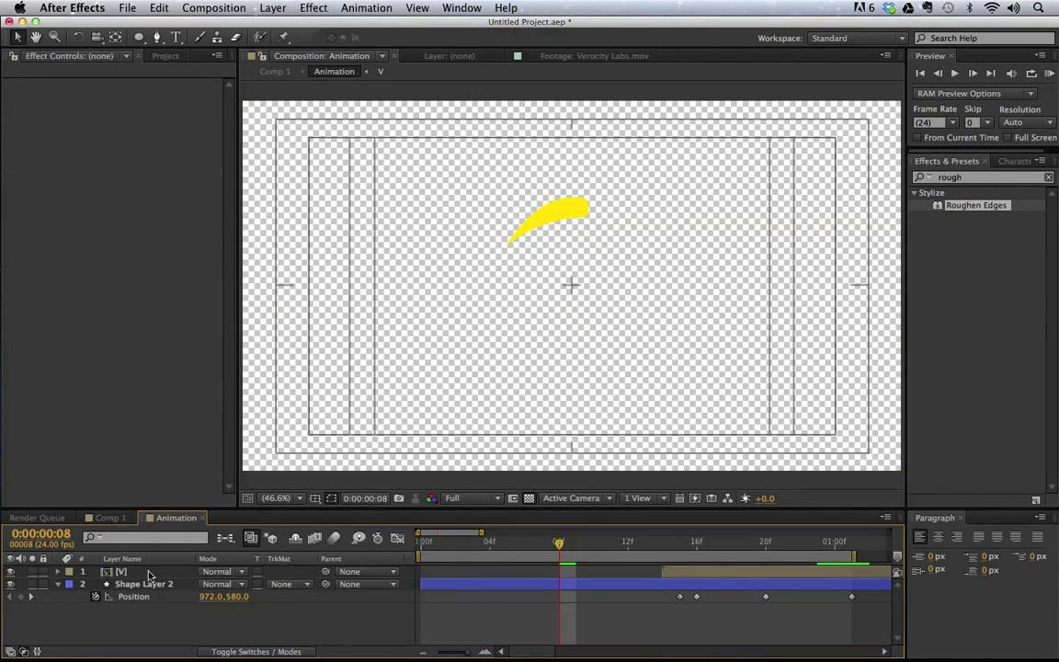
Add a Drop Shadow layer style to Shape Layer 2
click(140, 585)
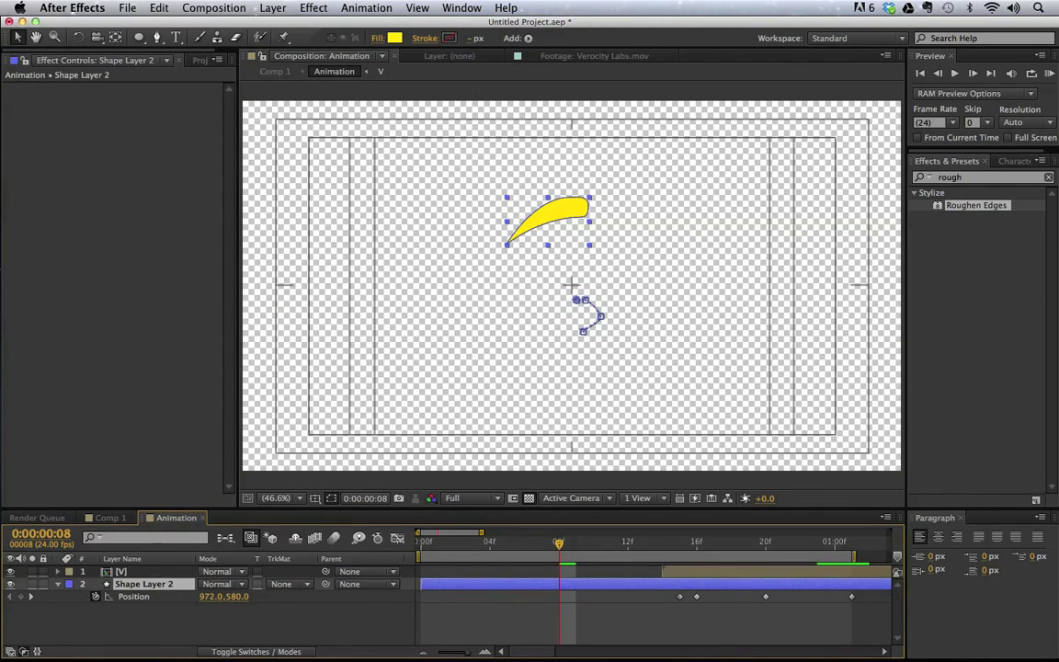
click(272, 7)
mouse_move(407, 337)
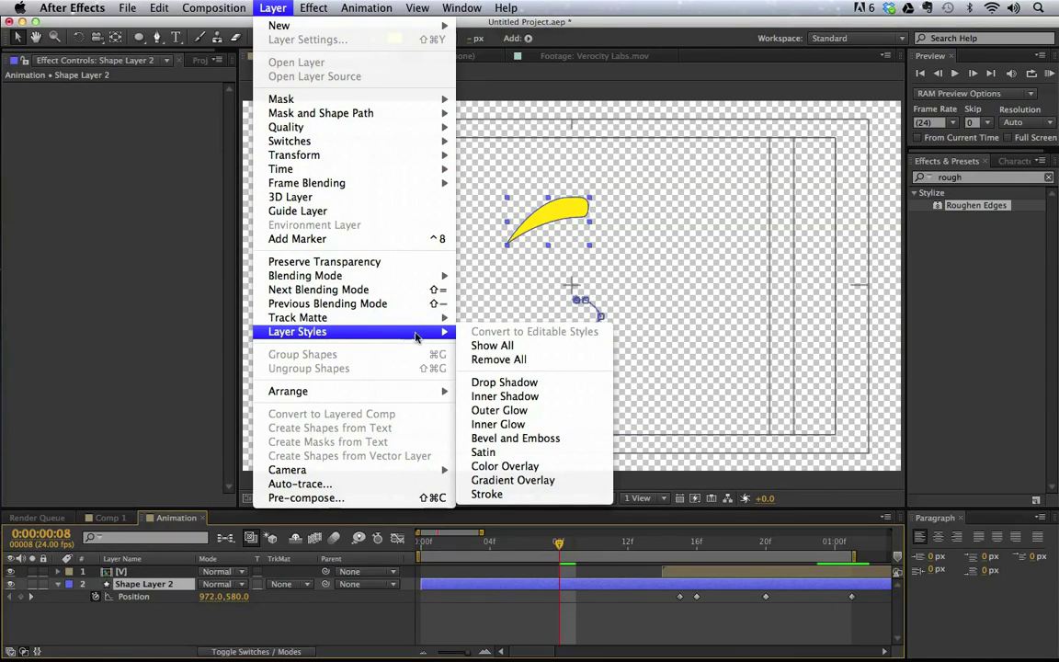
click(551, 381)
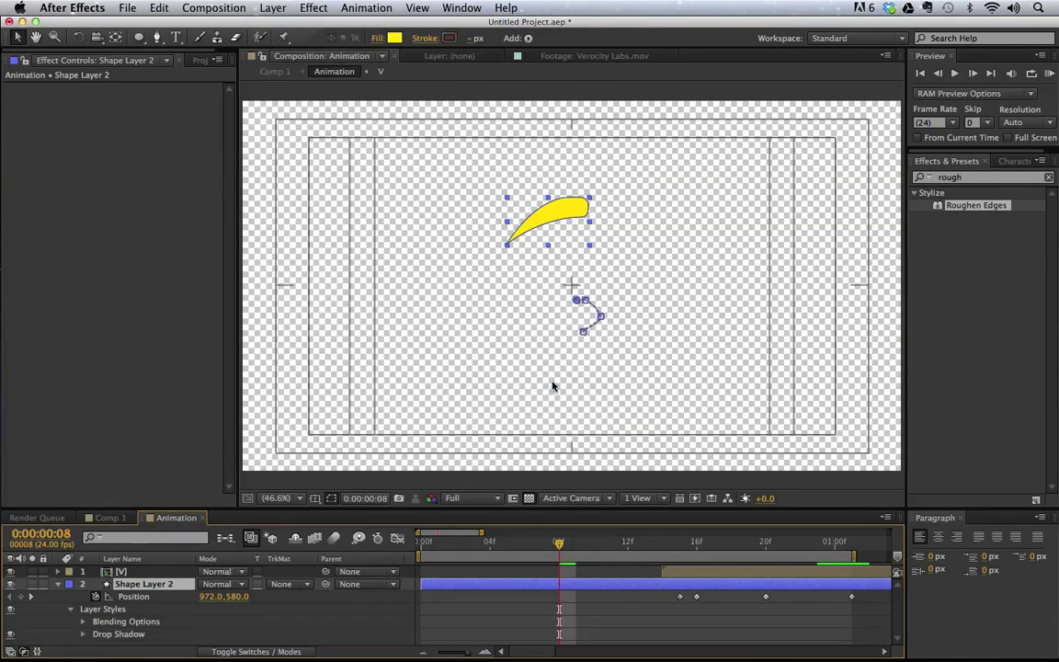
click(347, 627)
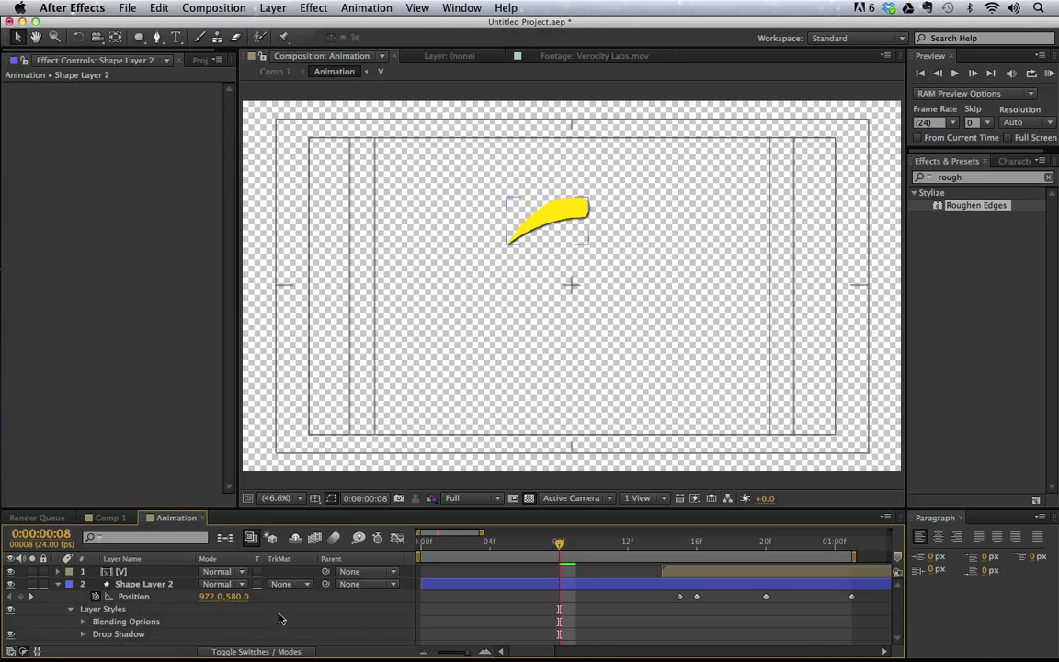
click(145, 585)
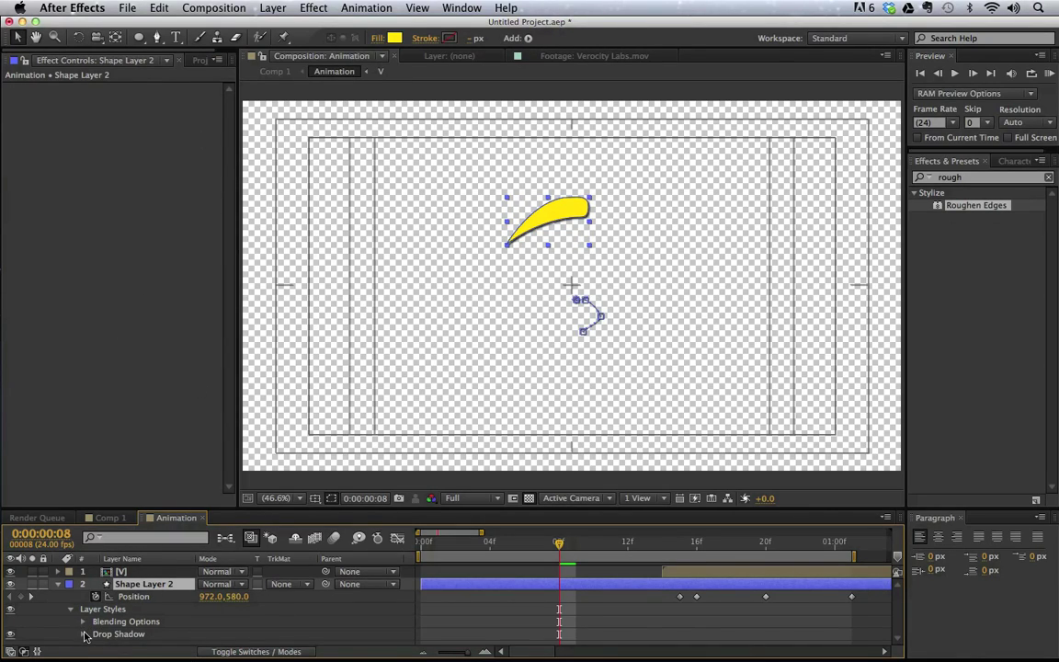
Set the drop shadow's Opacity to 50% and Distance to 10
click(83, 635)
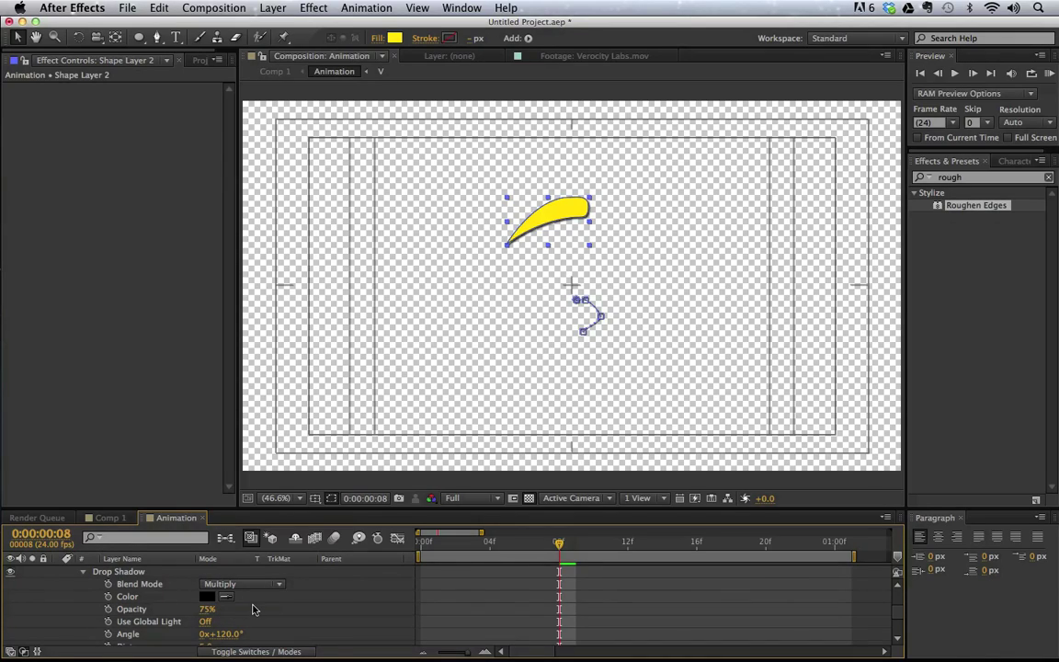
click(208, 609)
text(50)
key(Return)
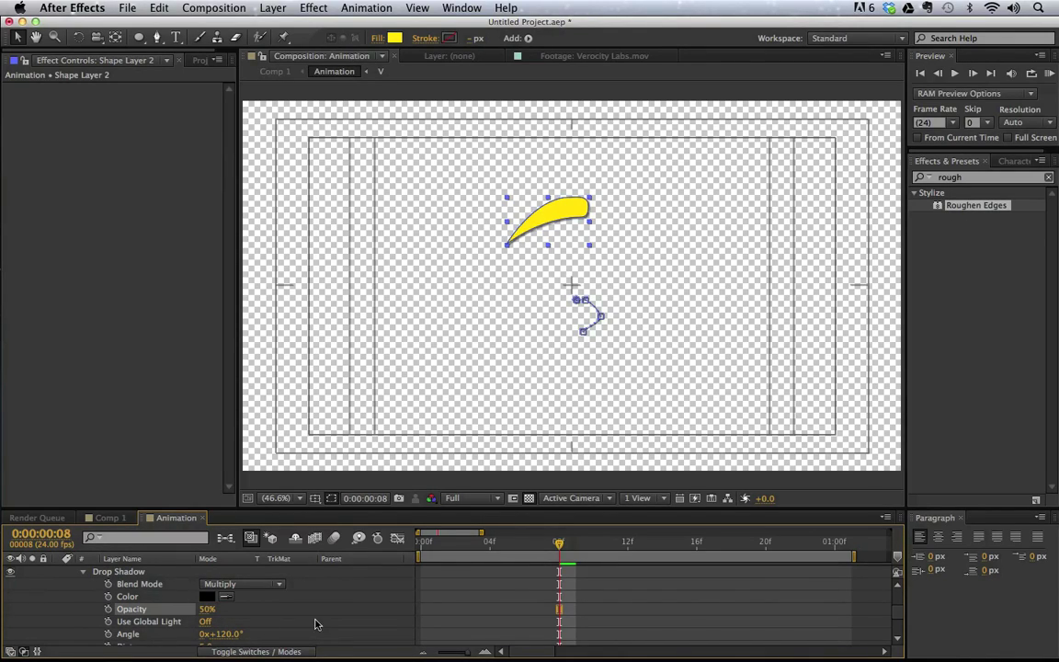
scroll(315, 625, down, 1)
click(206, 634)
text(10)
key(Return)
click(531, 292)
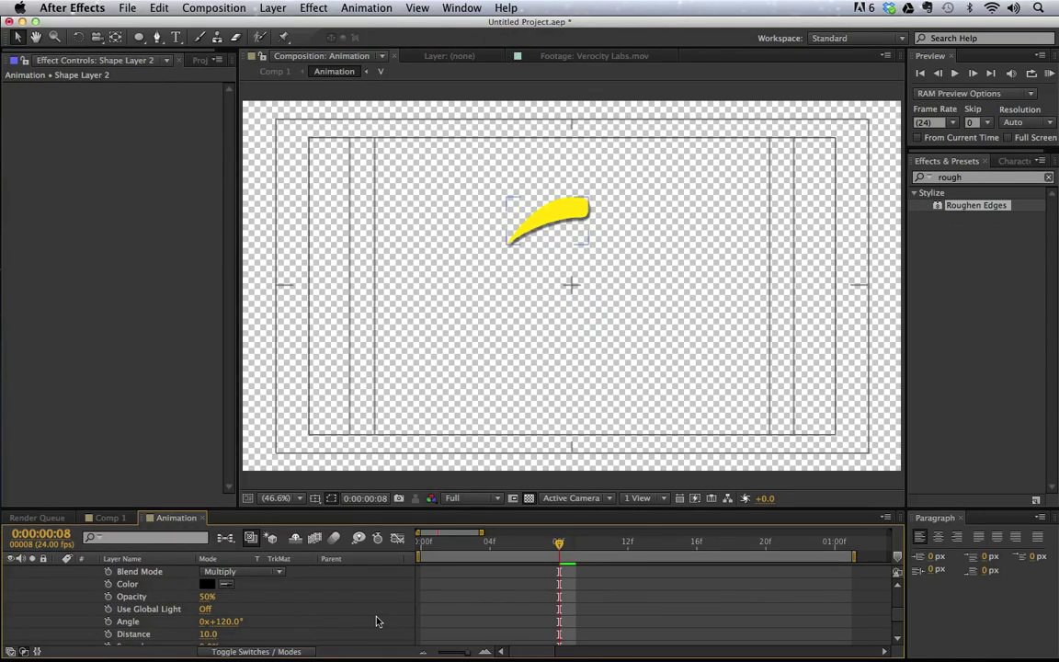
Return to Comp 1 and move to frame 21 to view the shadowed V stroke
click(109, 517)
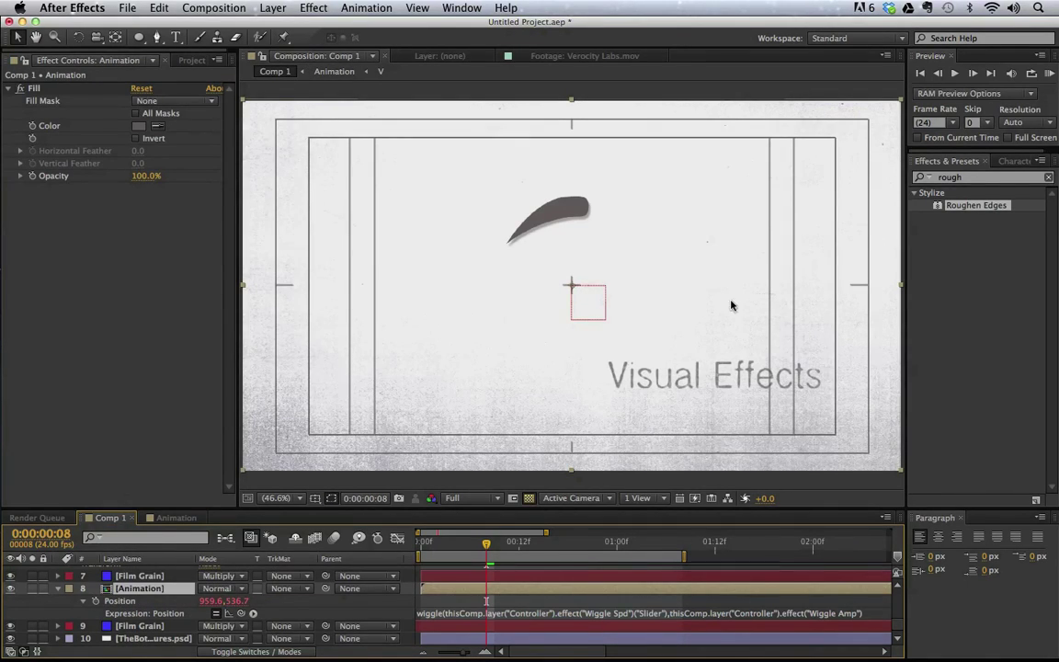
drag(490, 547, 596, 548)
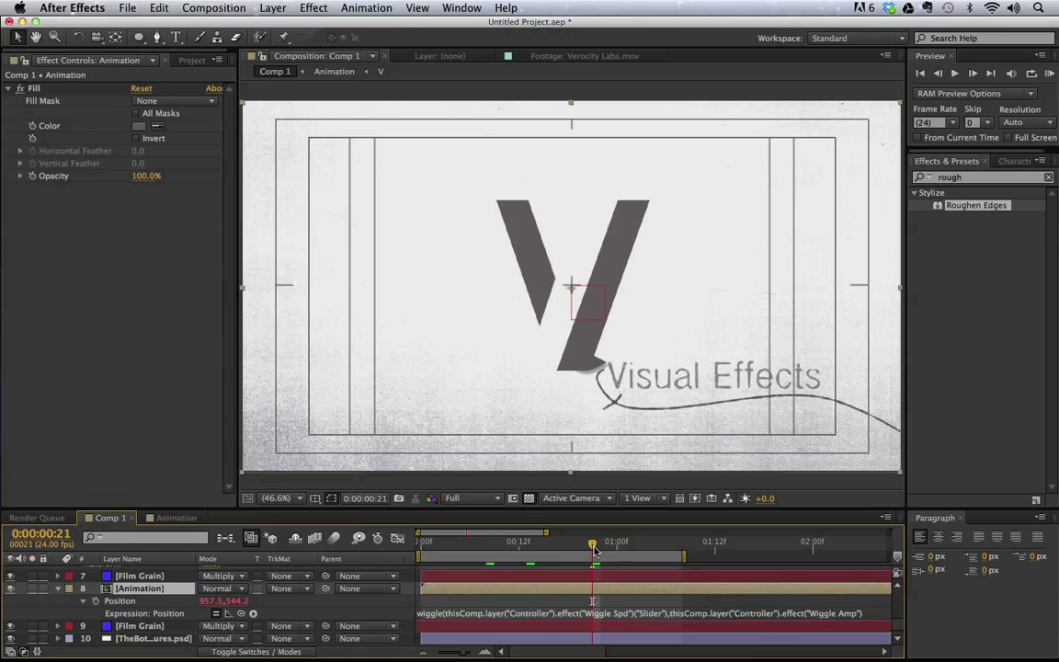
mouse_move(714, 644)
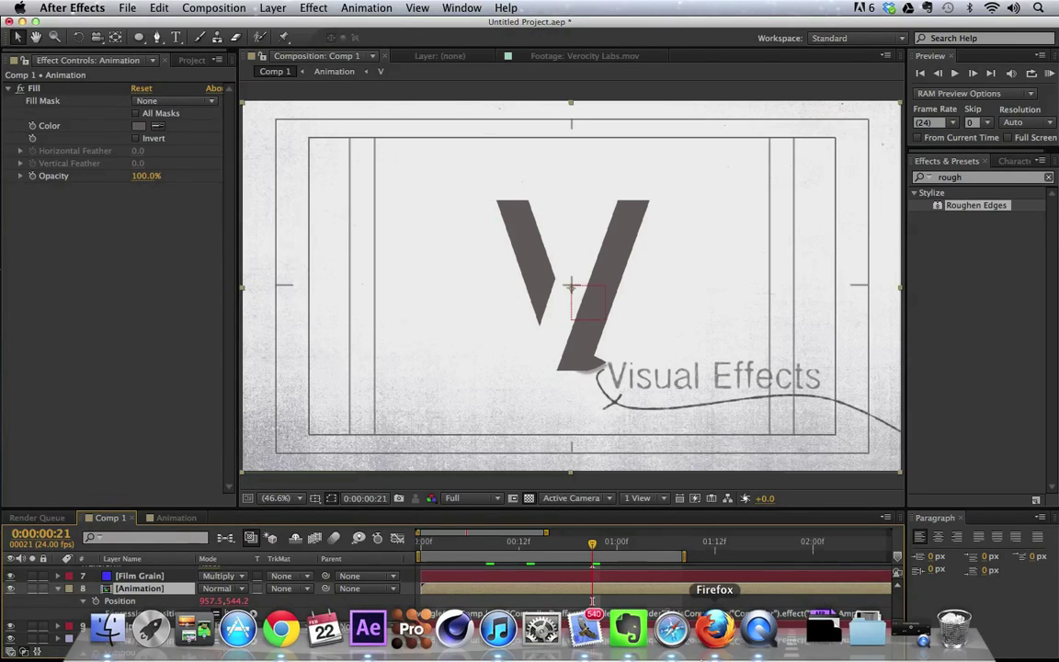